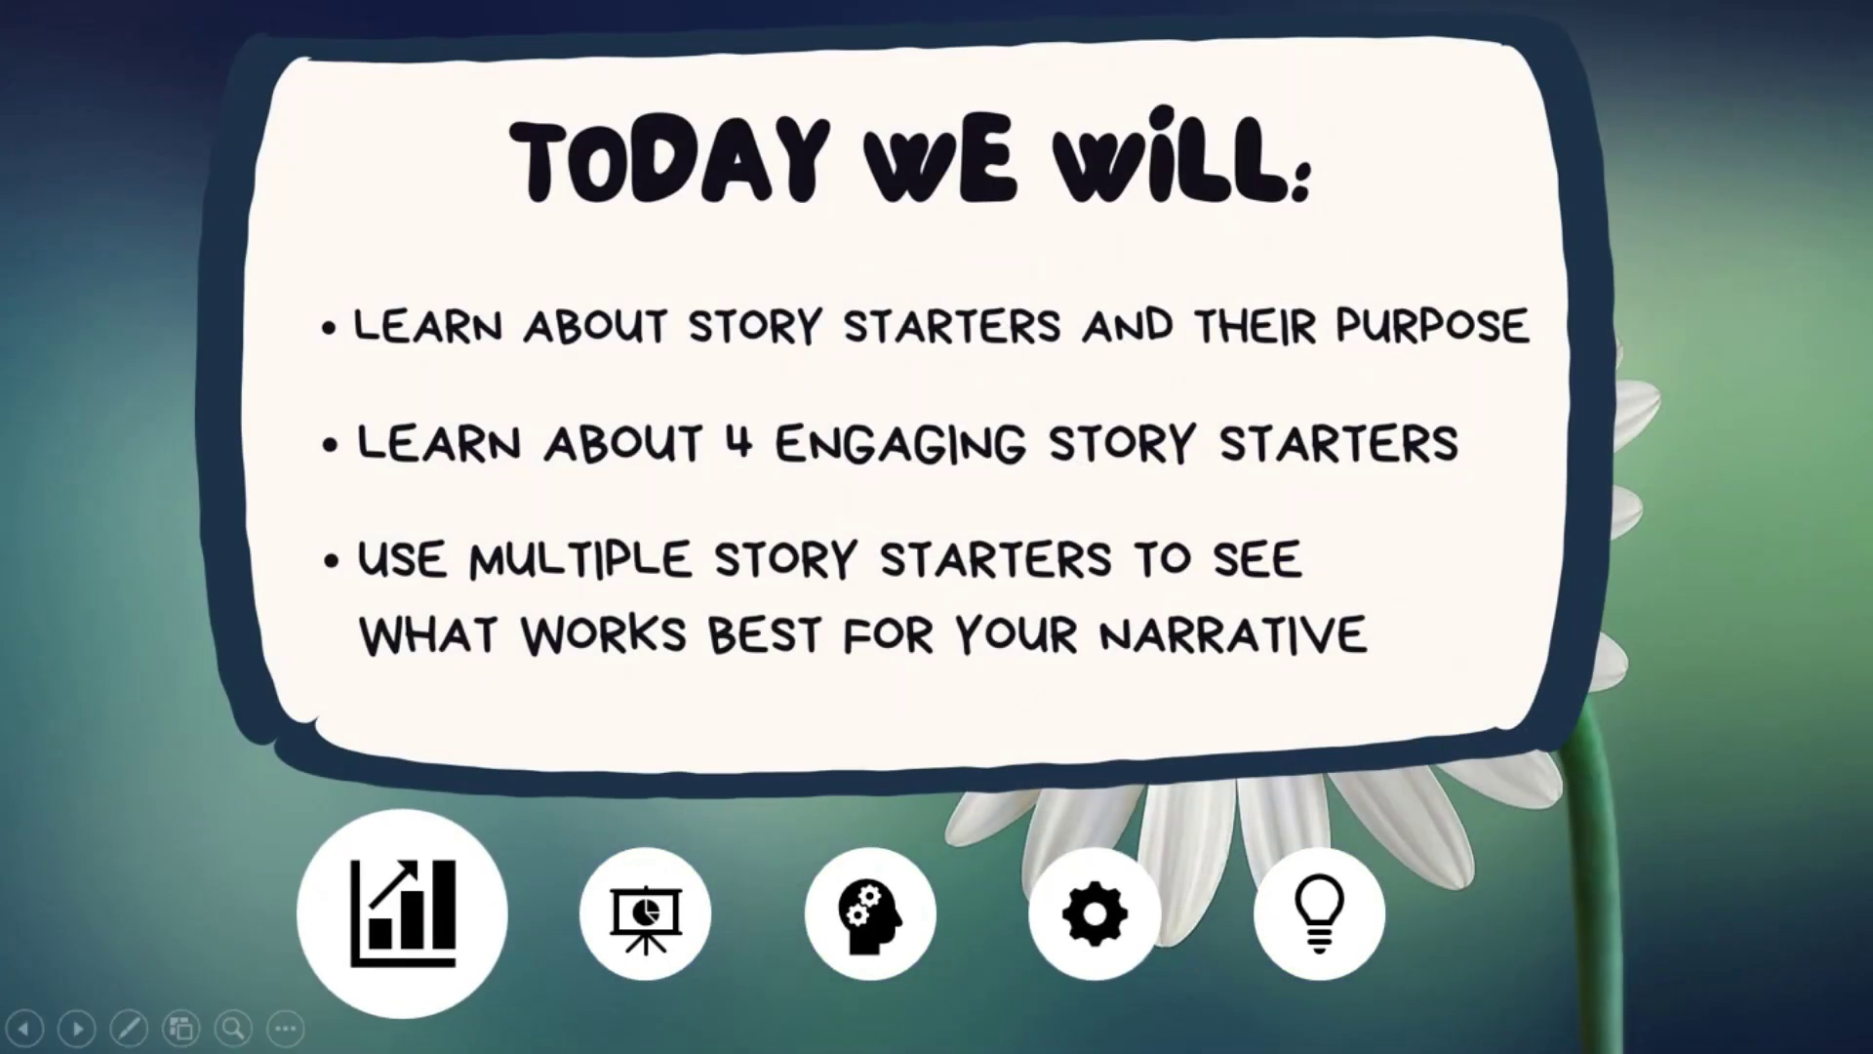
- Fill slide 1's background with the daisy photo Picture1.jpg from Downloads
key("End")
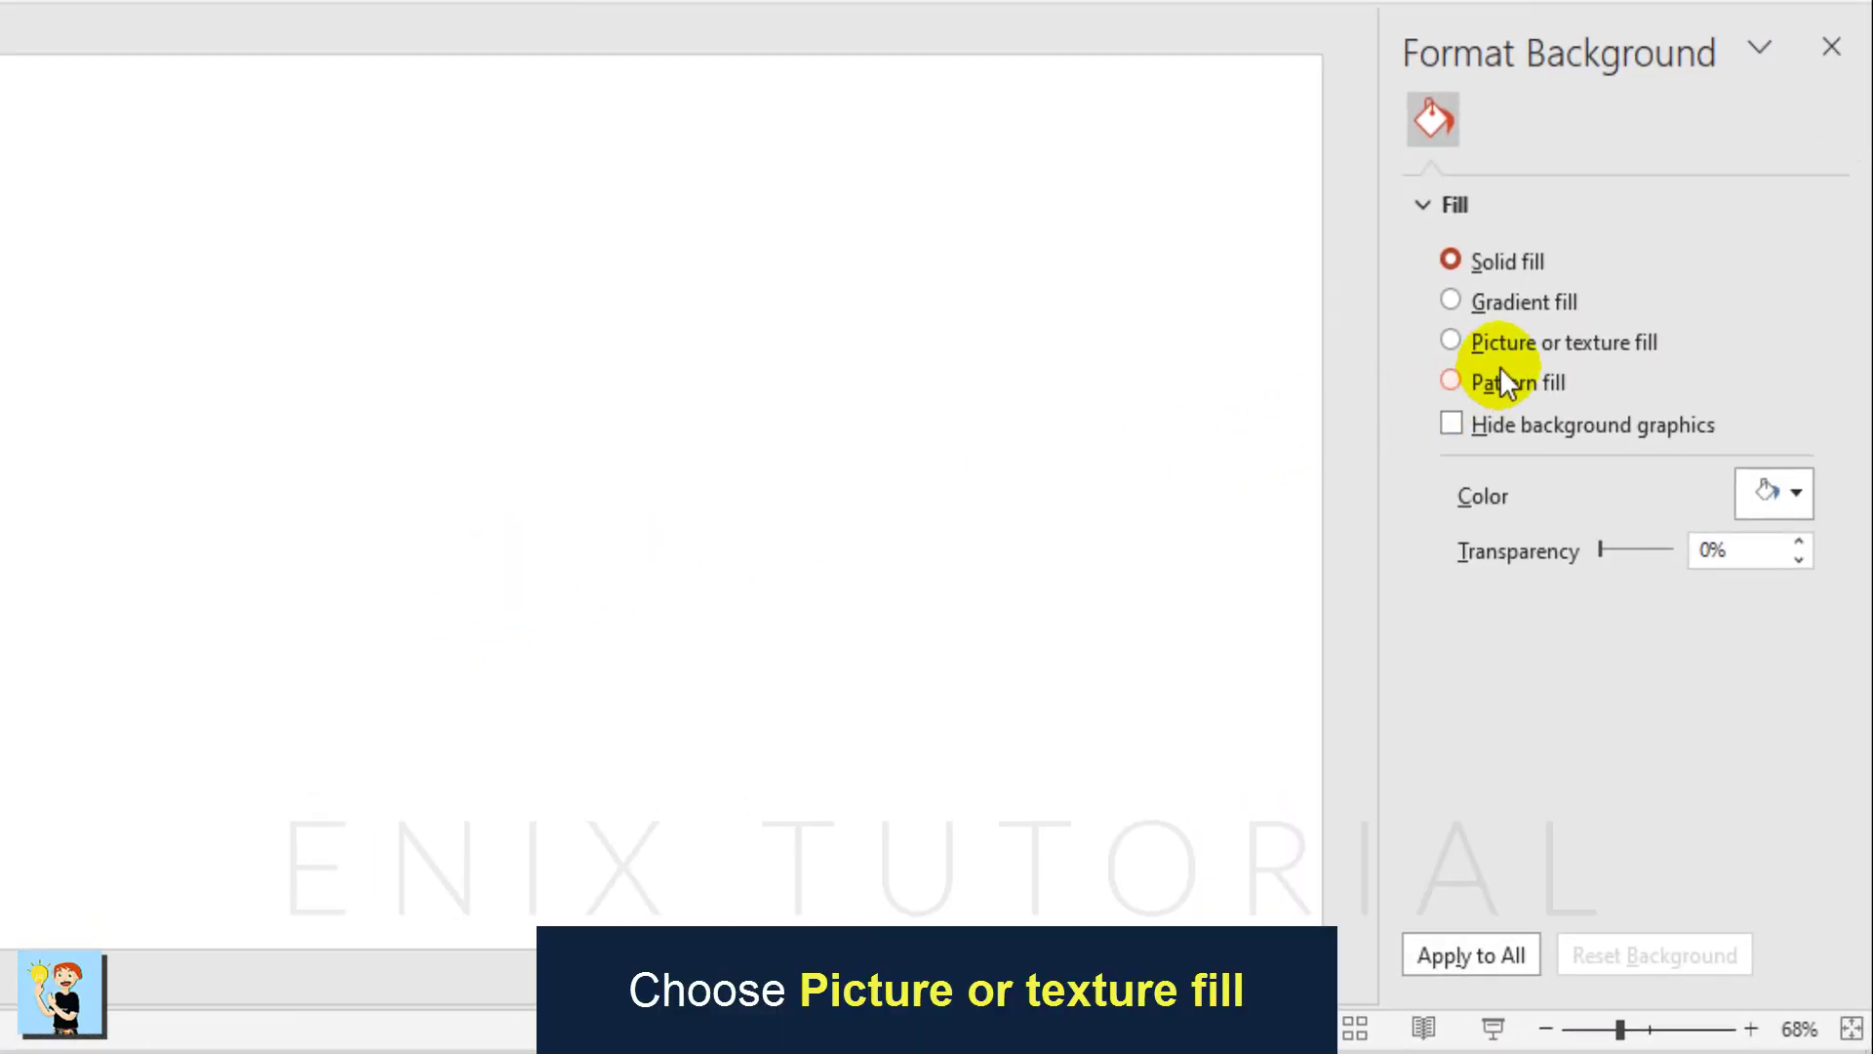
left_click(1523, 349)
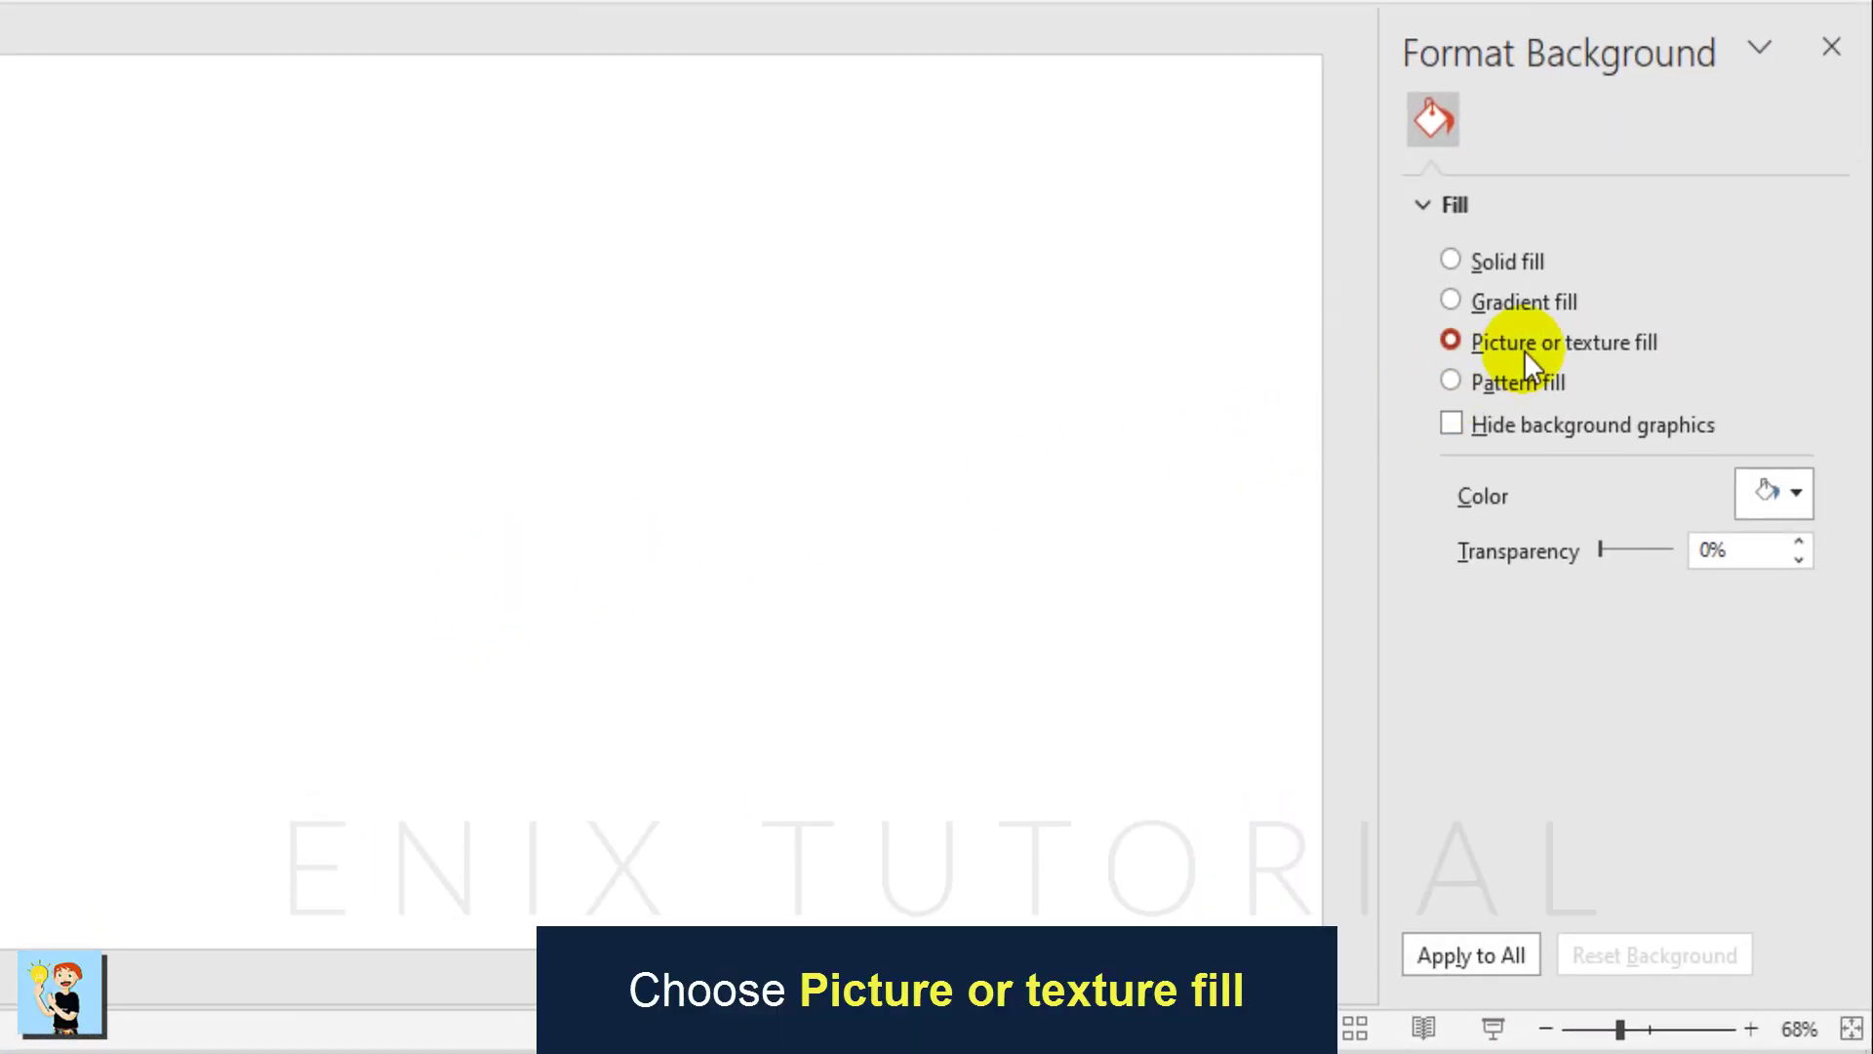
left_click(1505, 531)
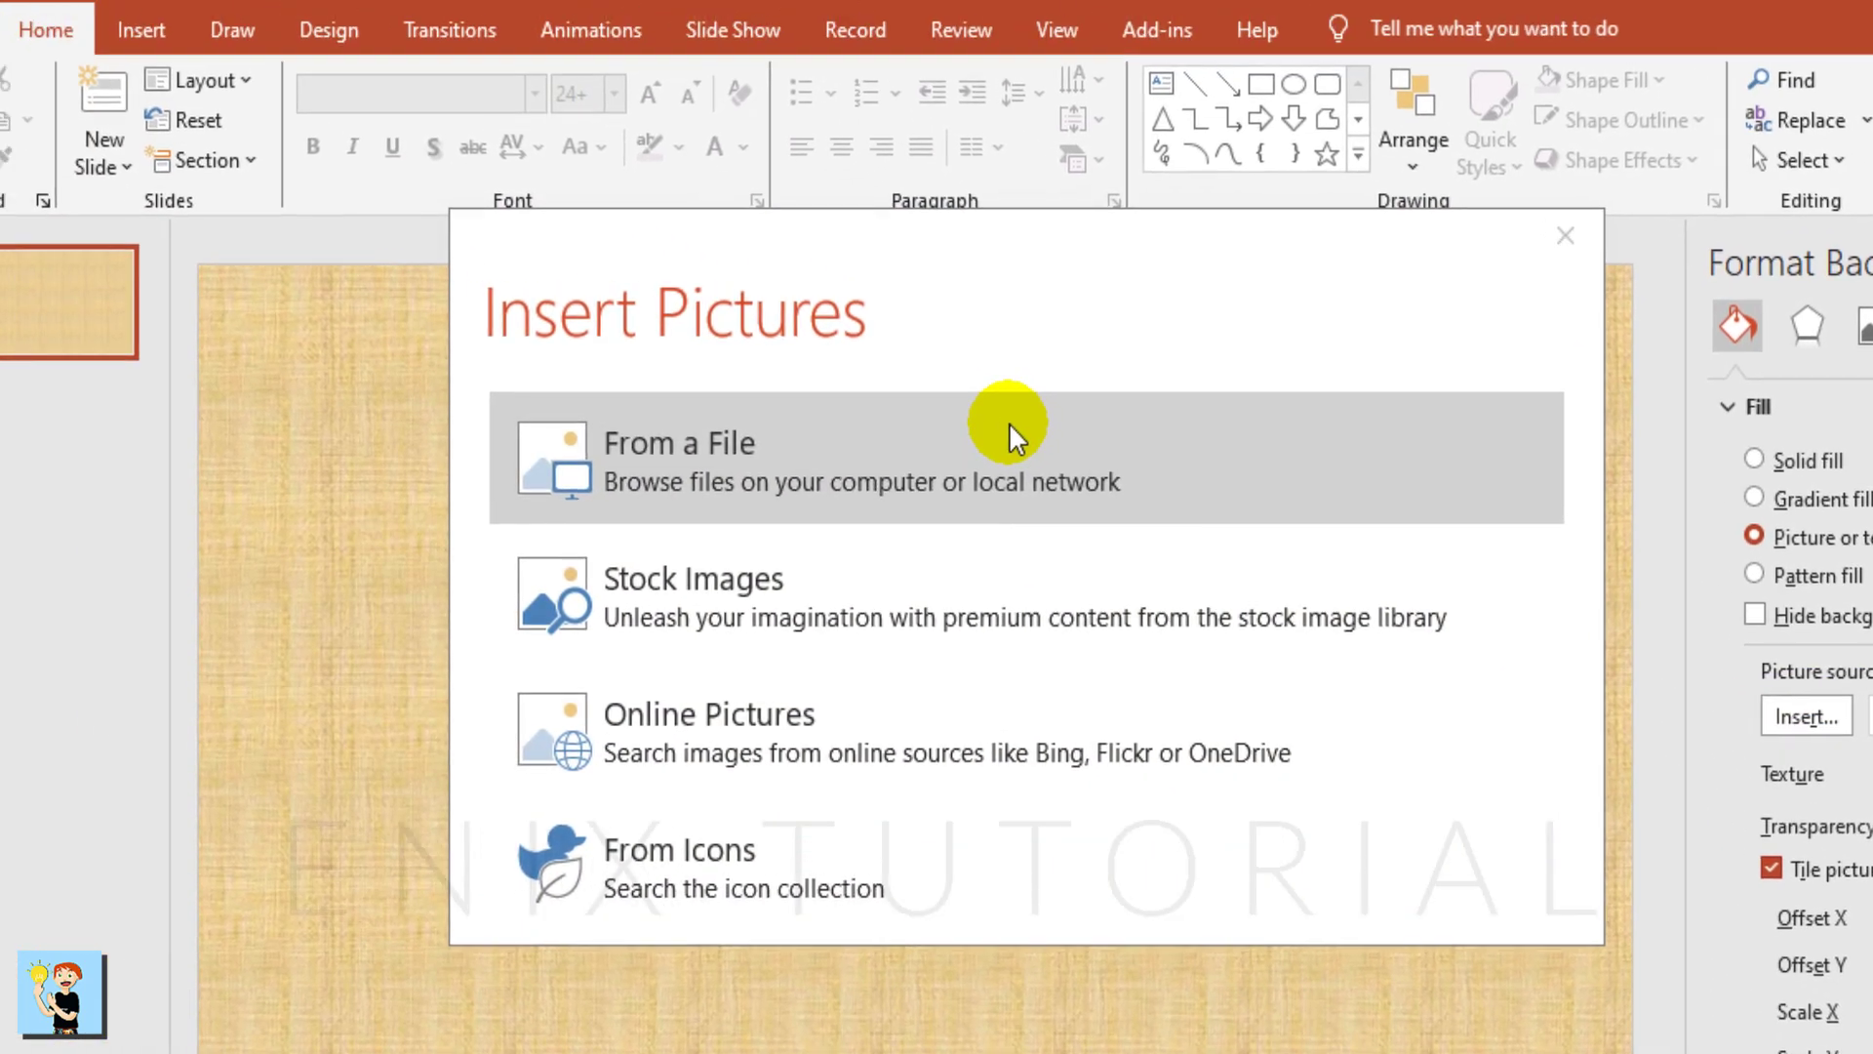
left_click(1007, 422)
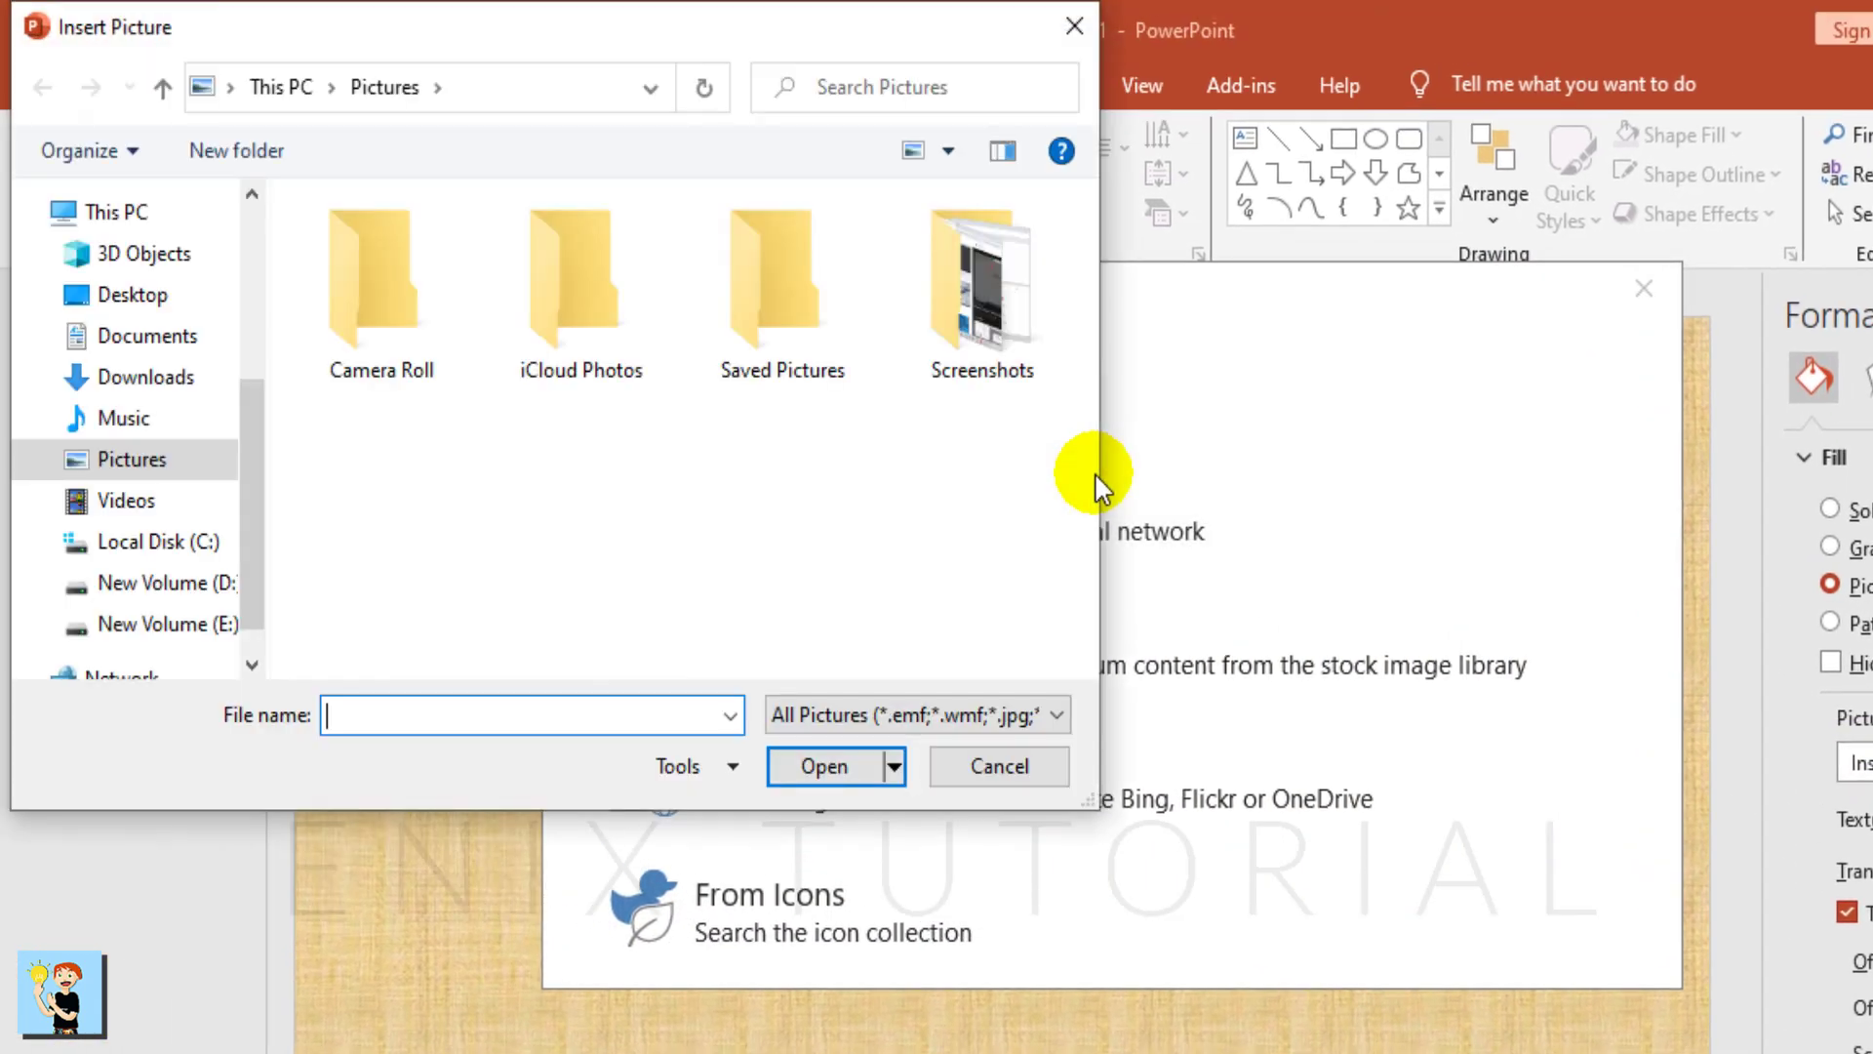
left_click(147, 378)
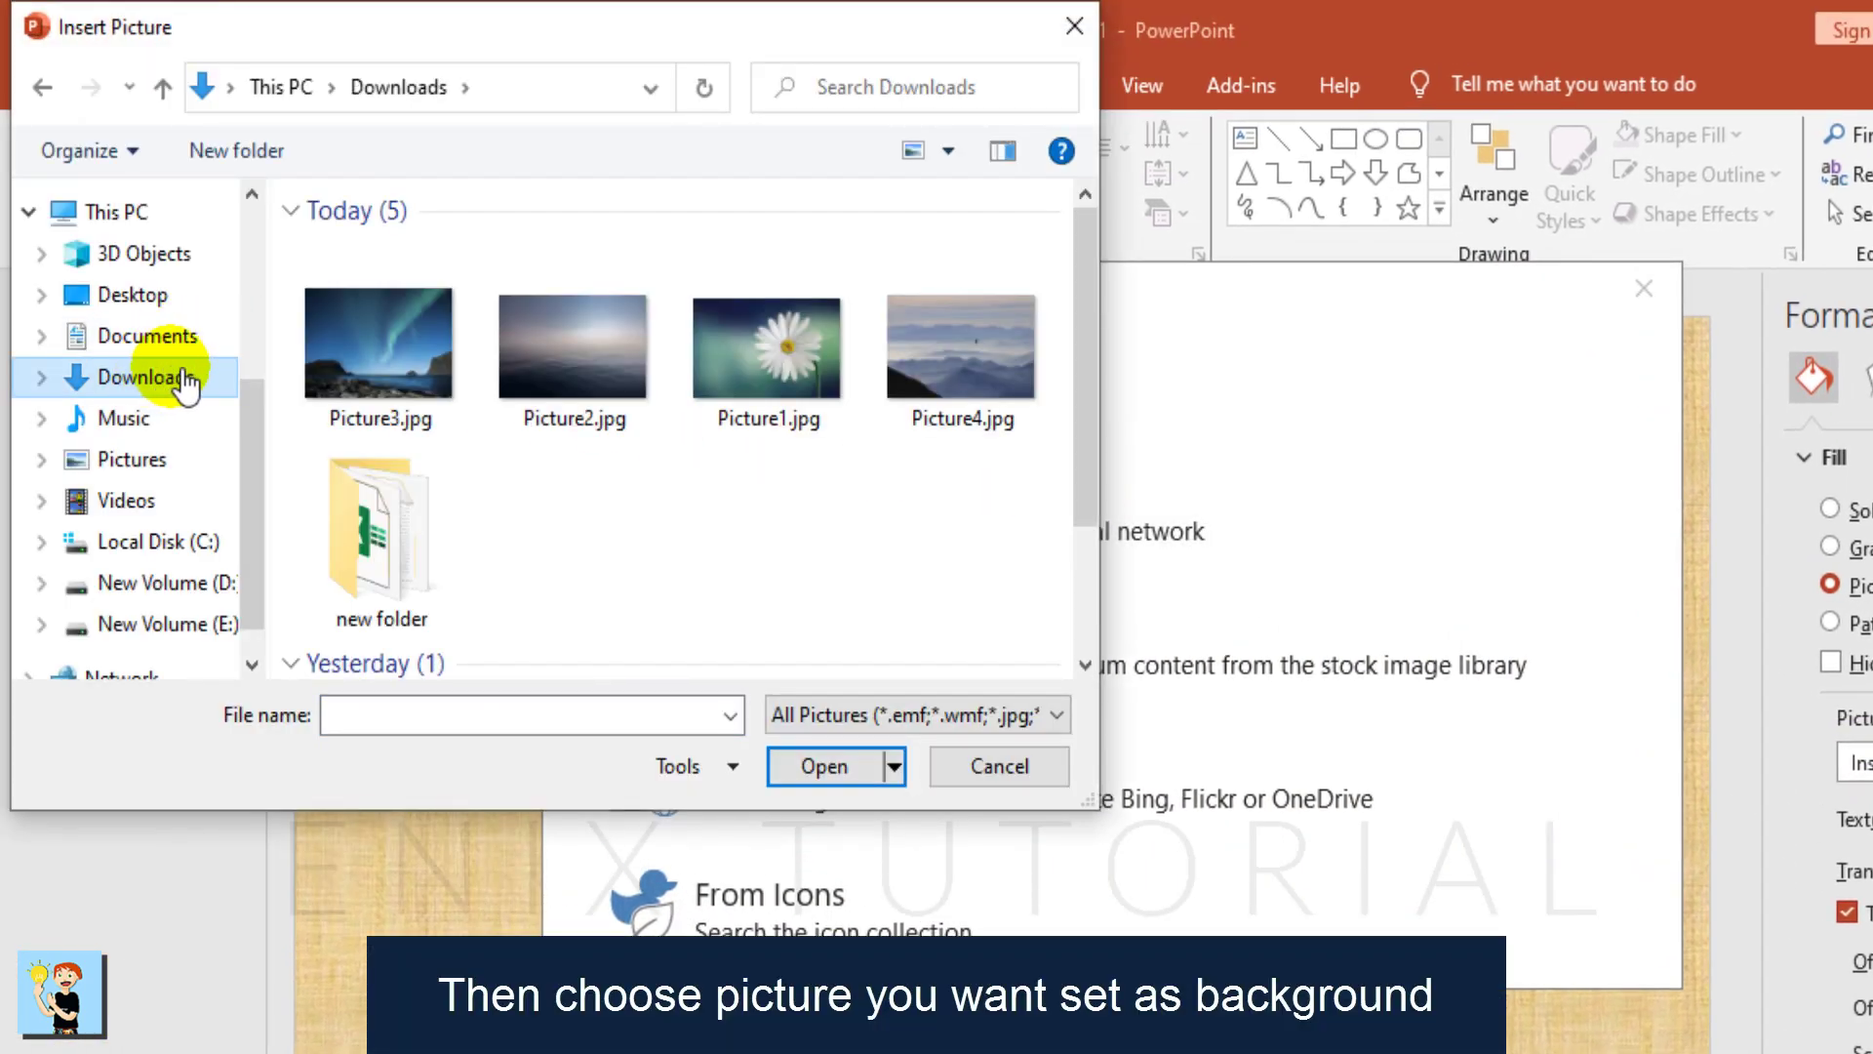
left_click(795, 410)
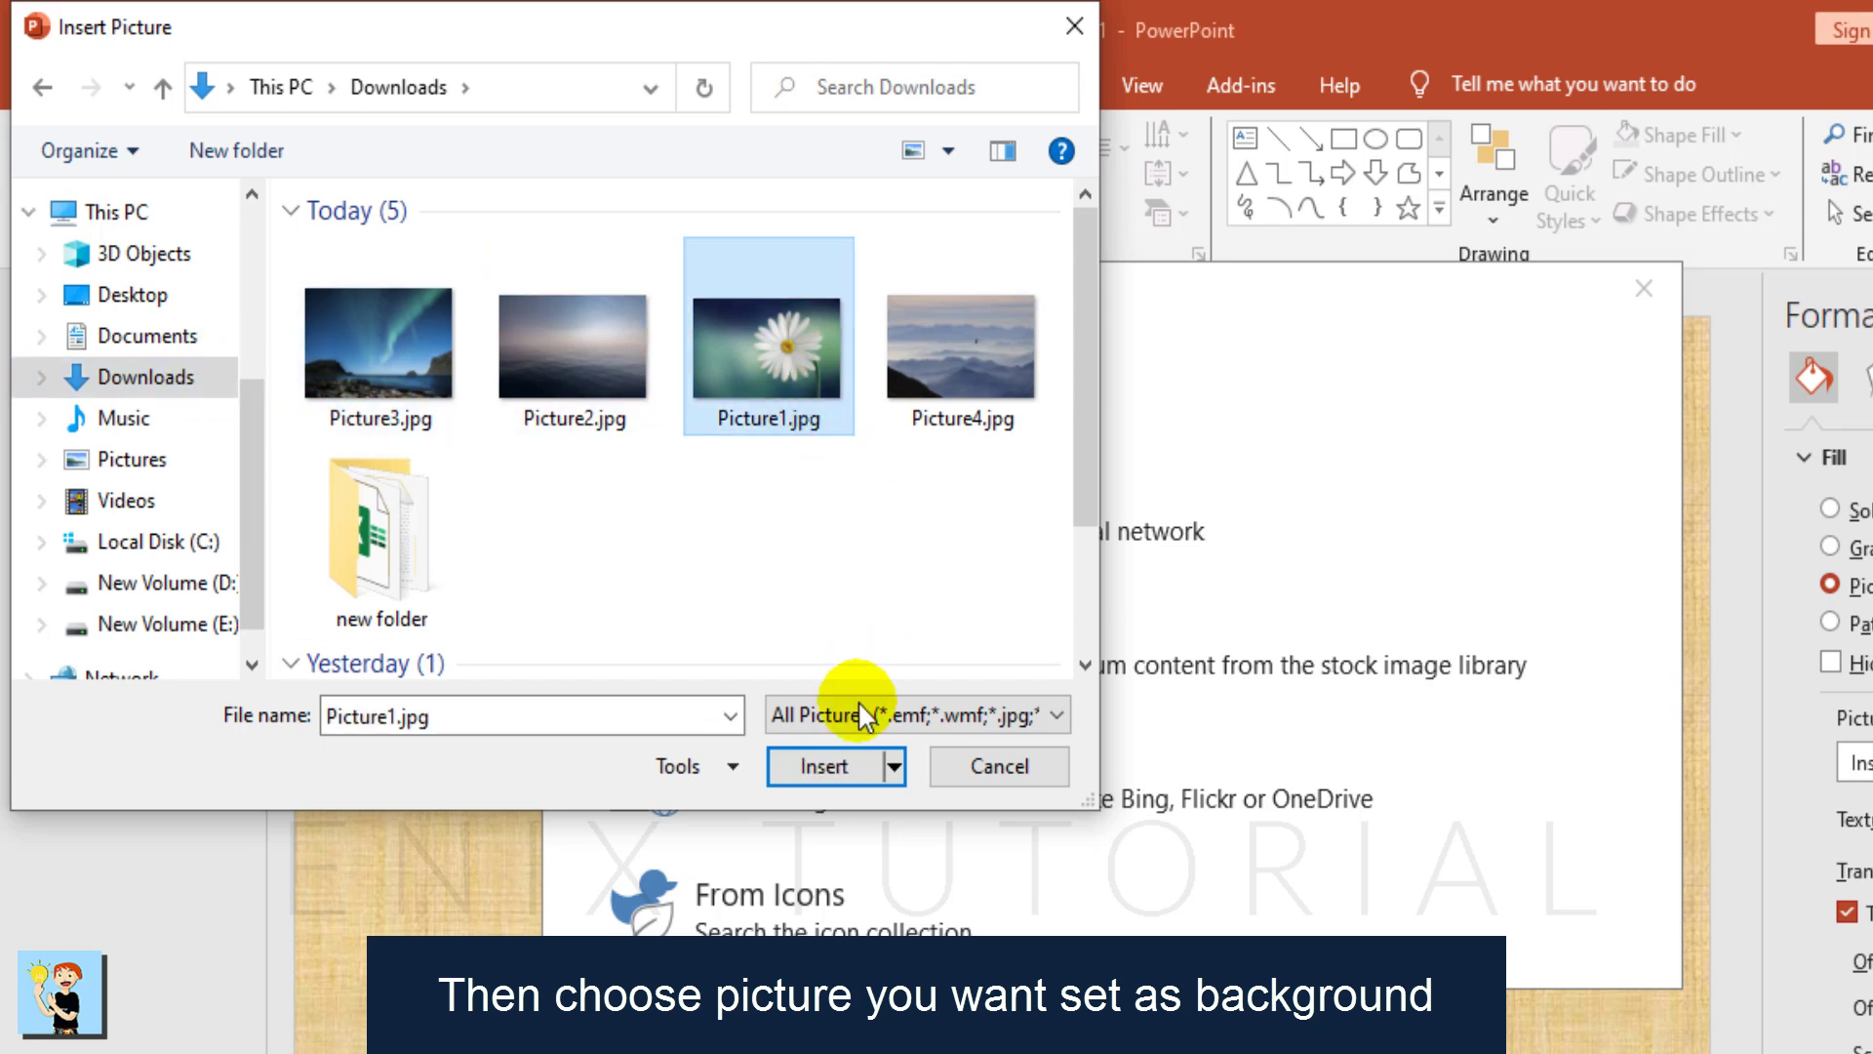
left_click(840, 761)
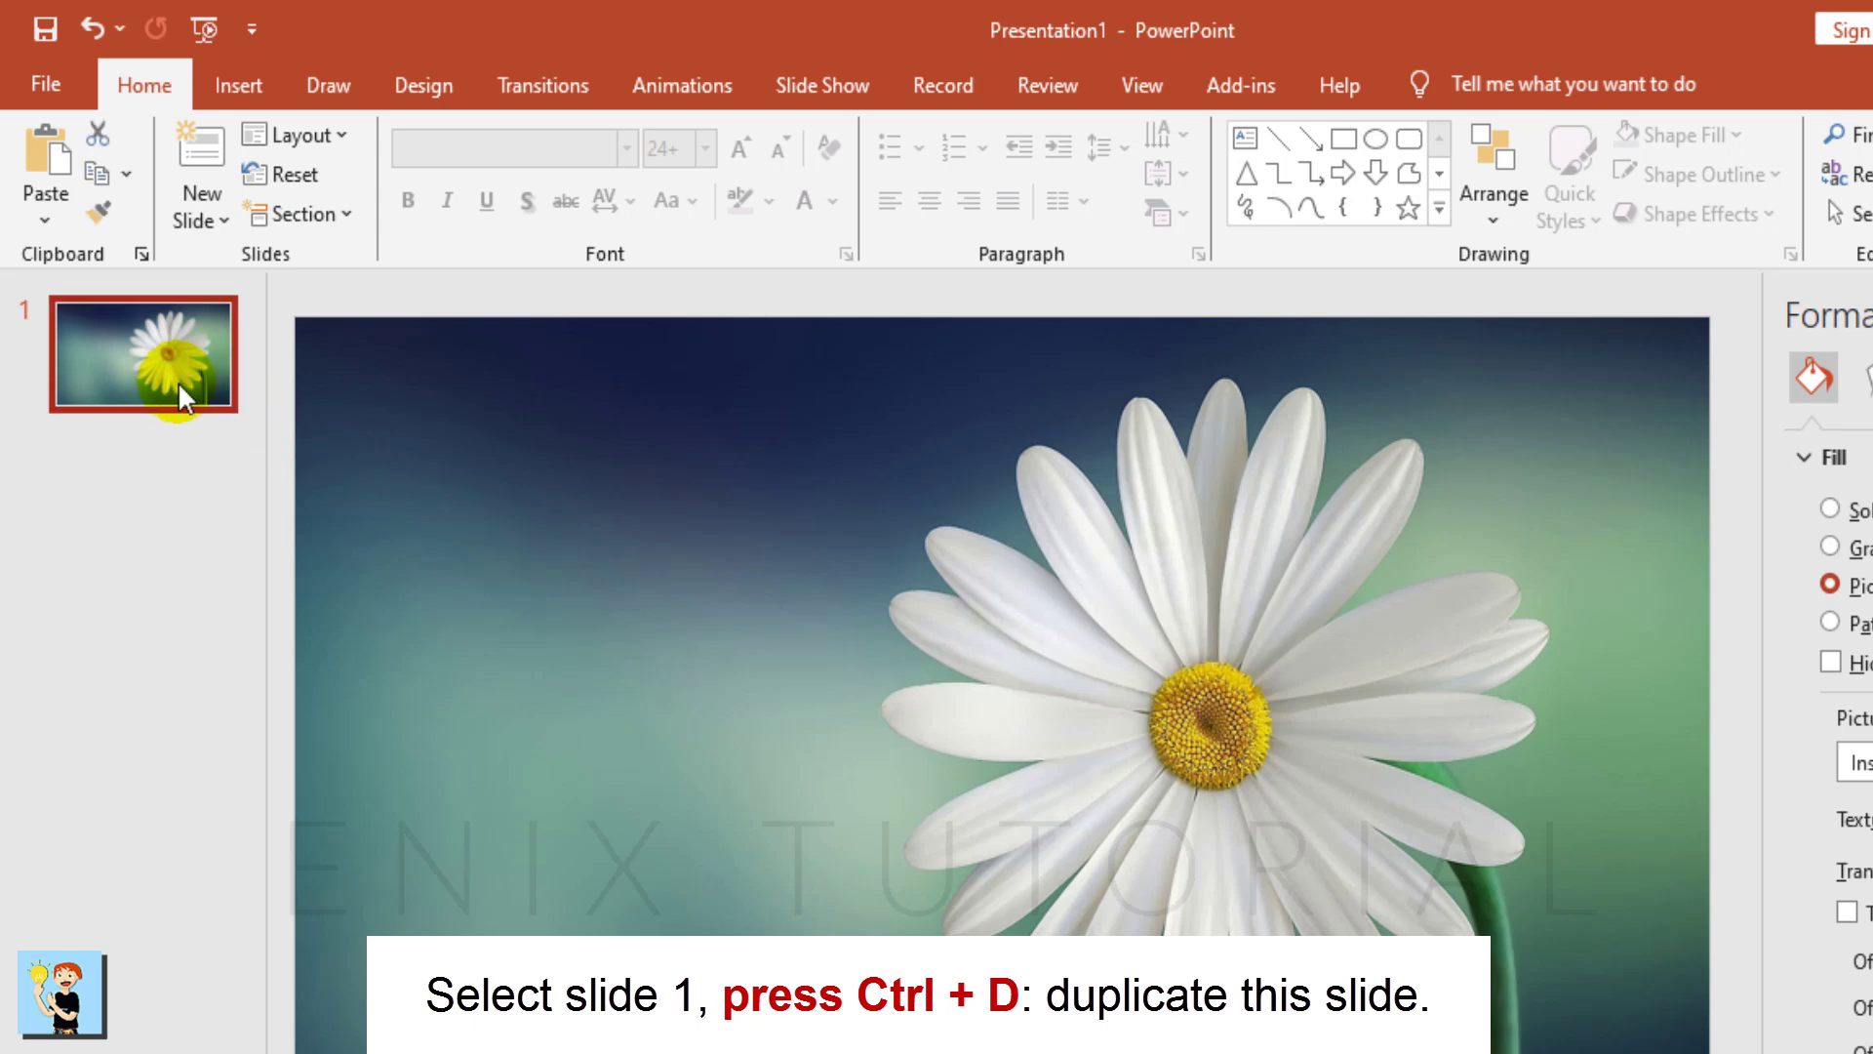
- Duplicate the daisy slide with Ctrl+D to build up identical copies
key("ctrl+d")
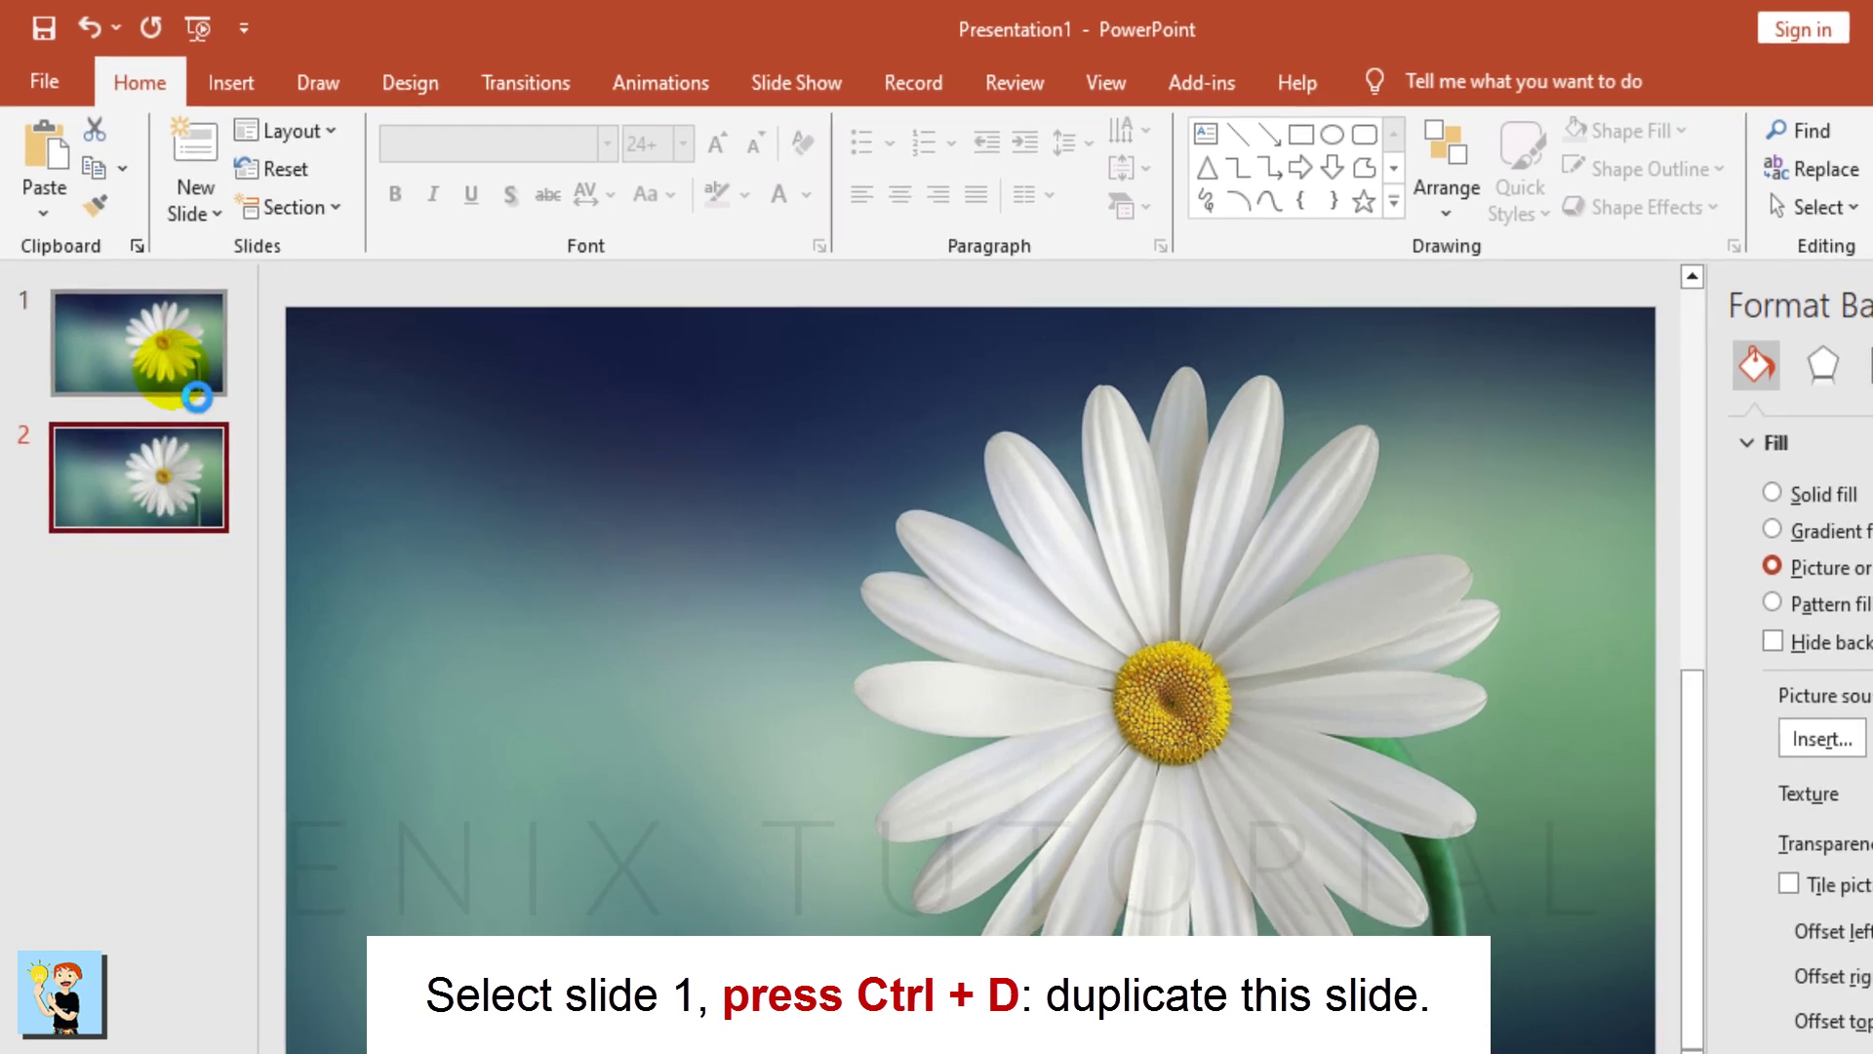
key("ctrl+d")
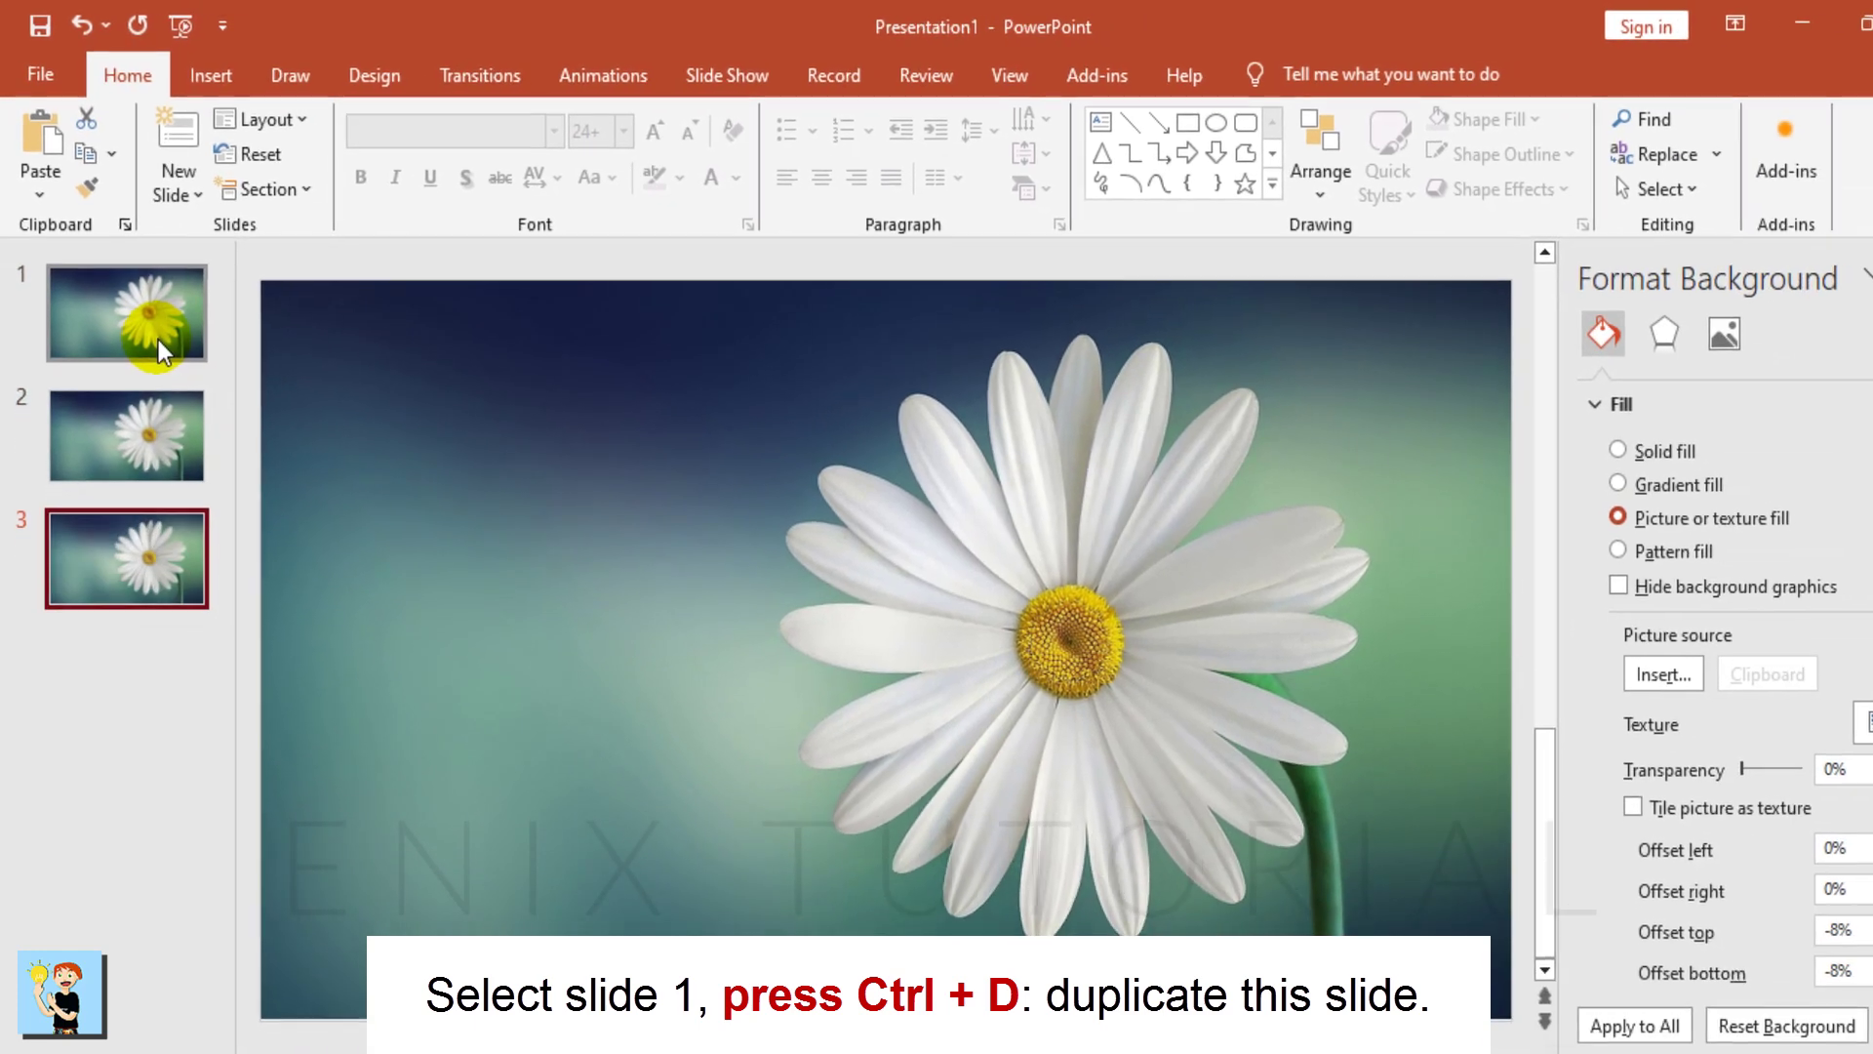
key("ctrl+d")
key("ctrl+d")
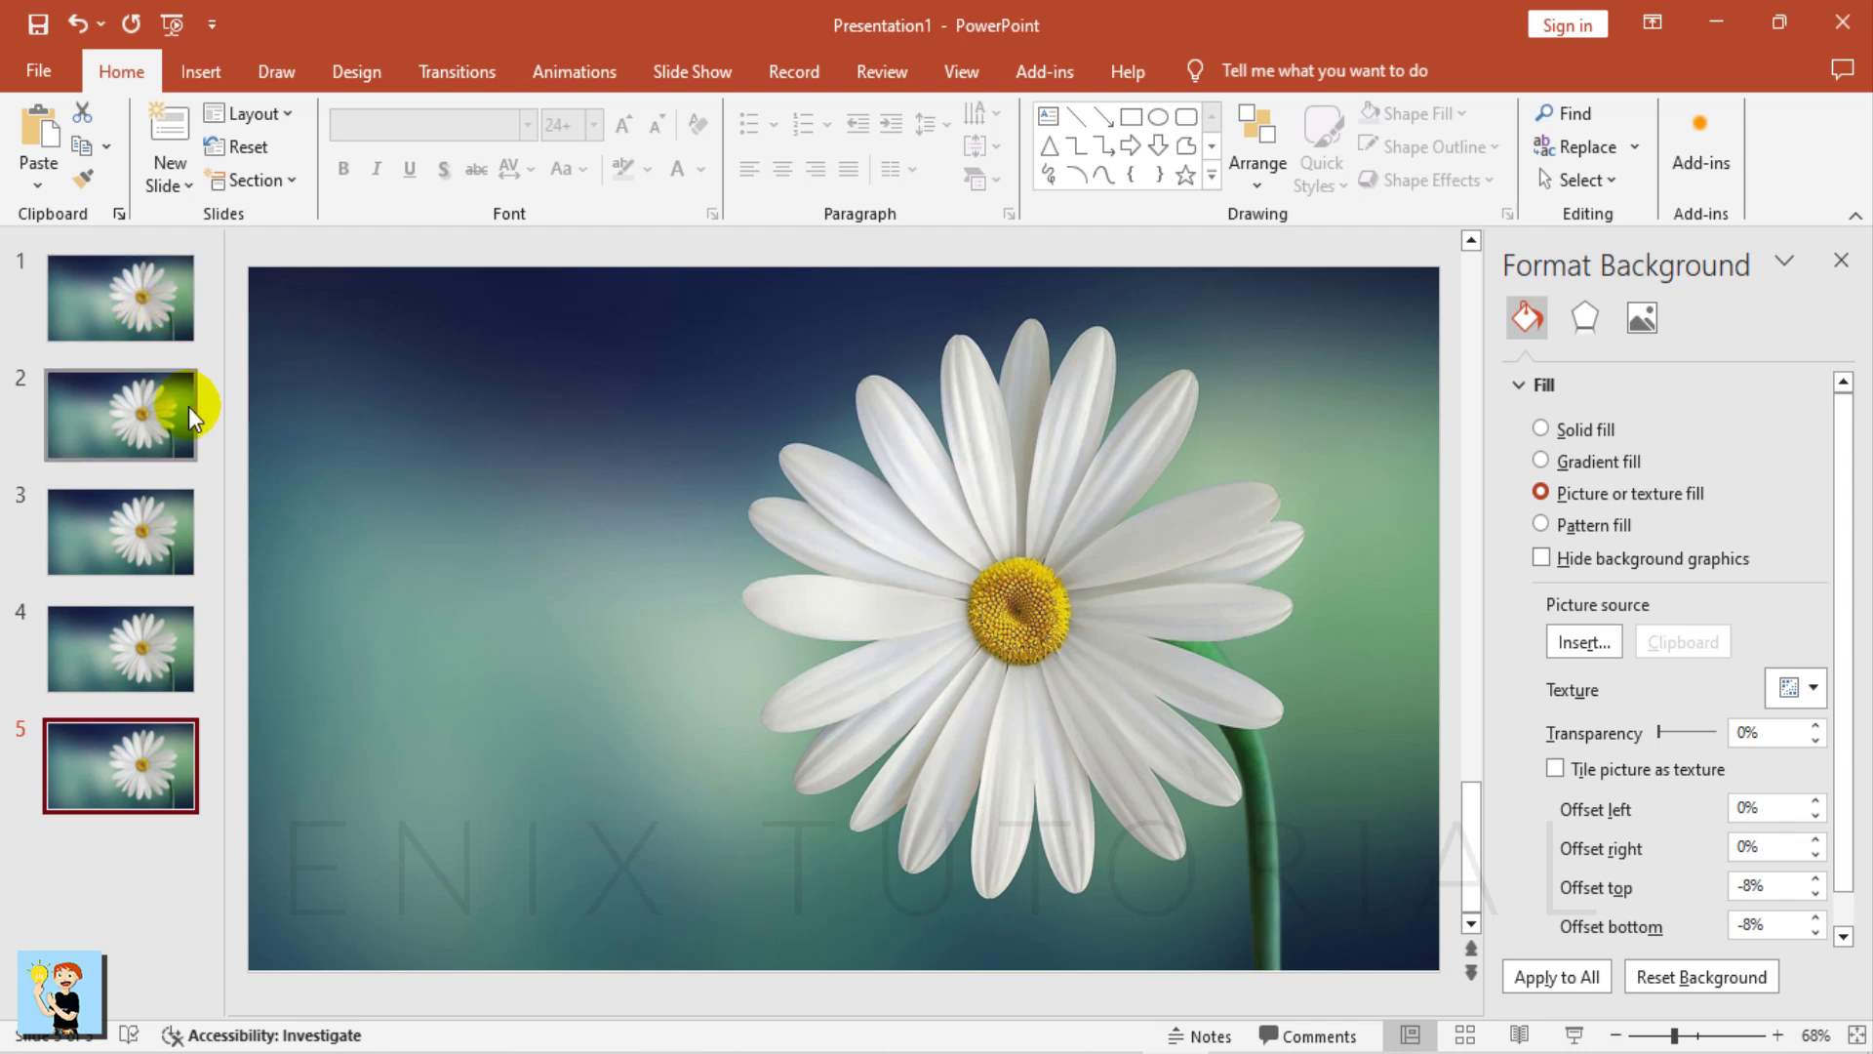
- Give slide 2 the sea photo Picture2.jpg and slide 3 the aurora photo Picture3.jpg as backgrounds
left_click(176, 404)
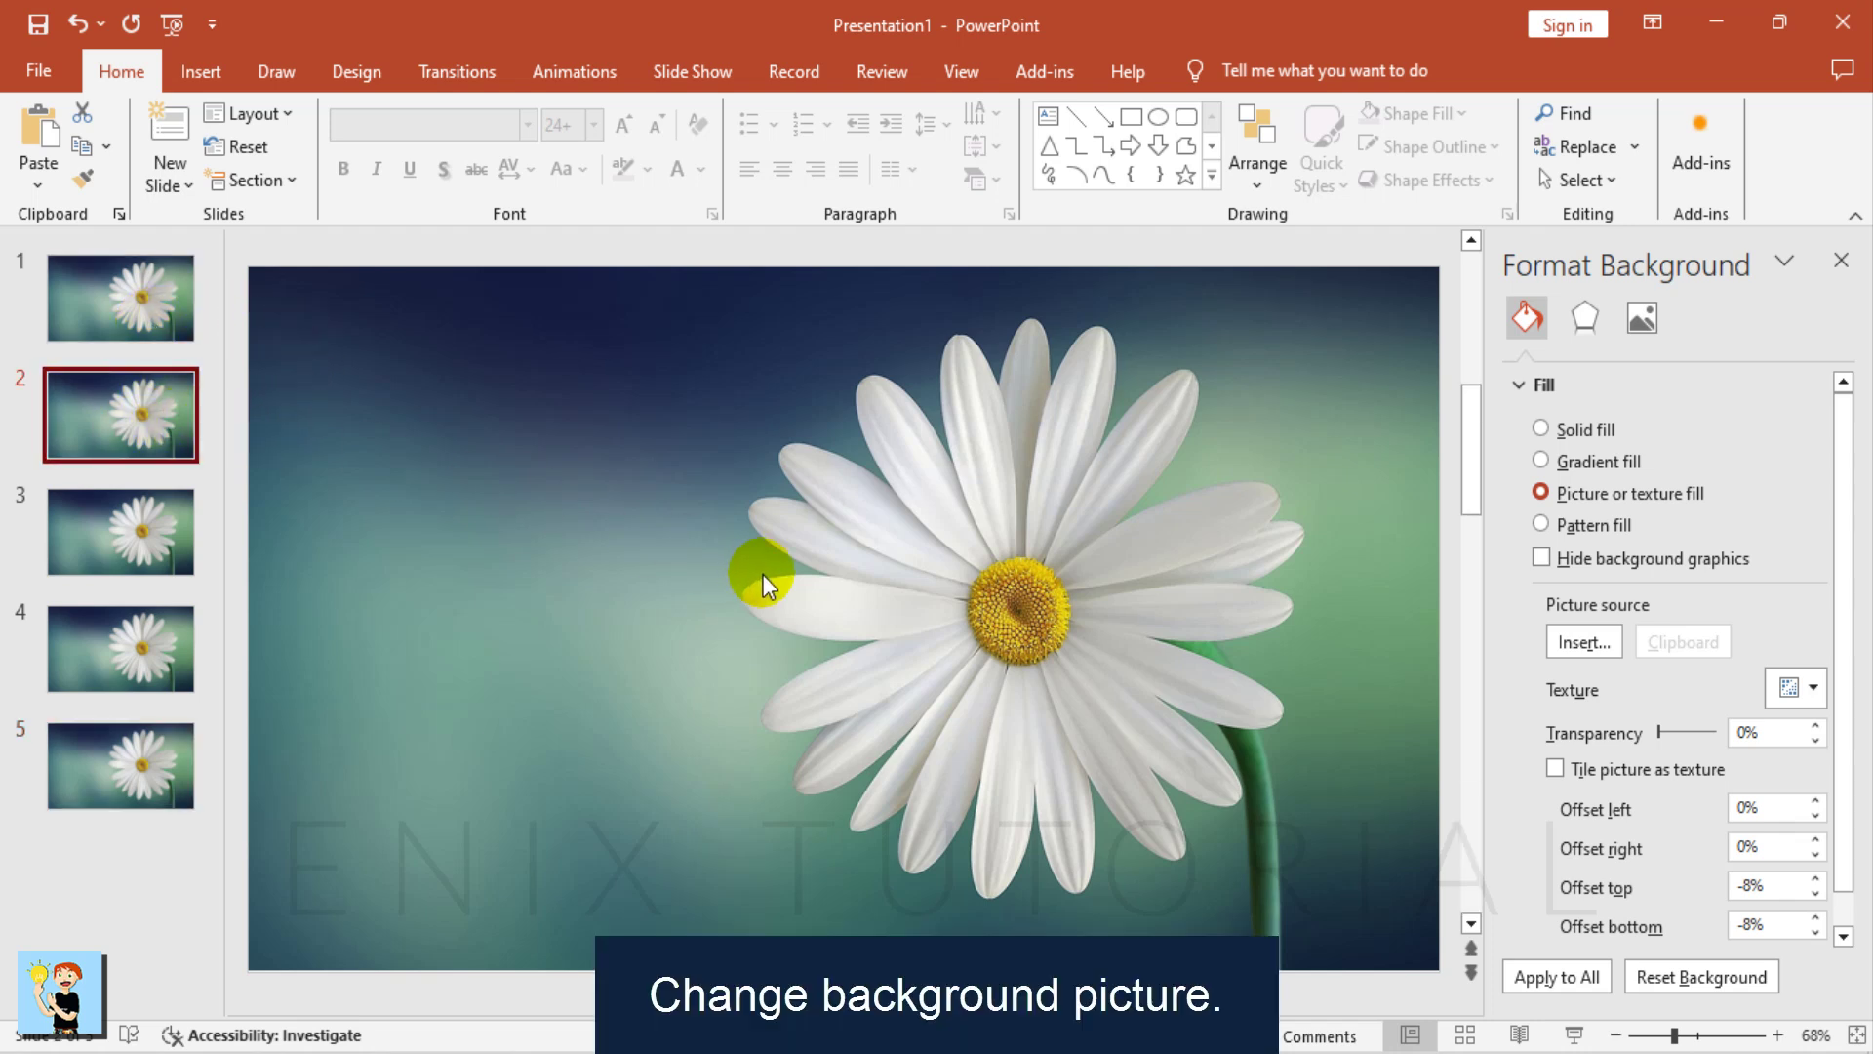
left_click(1564, 641)
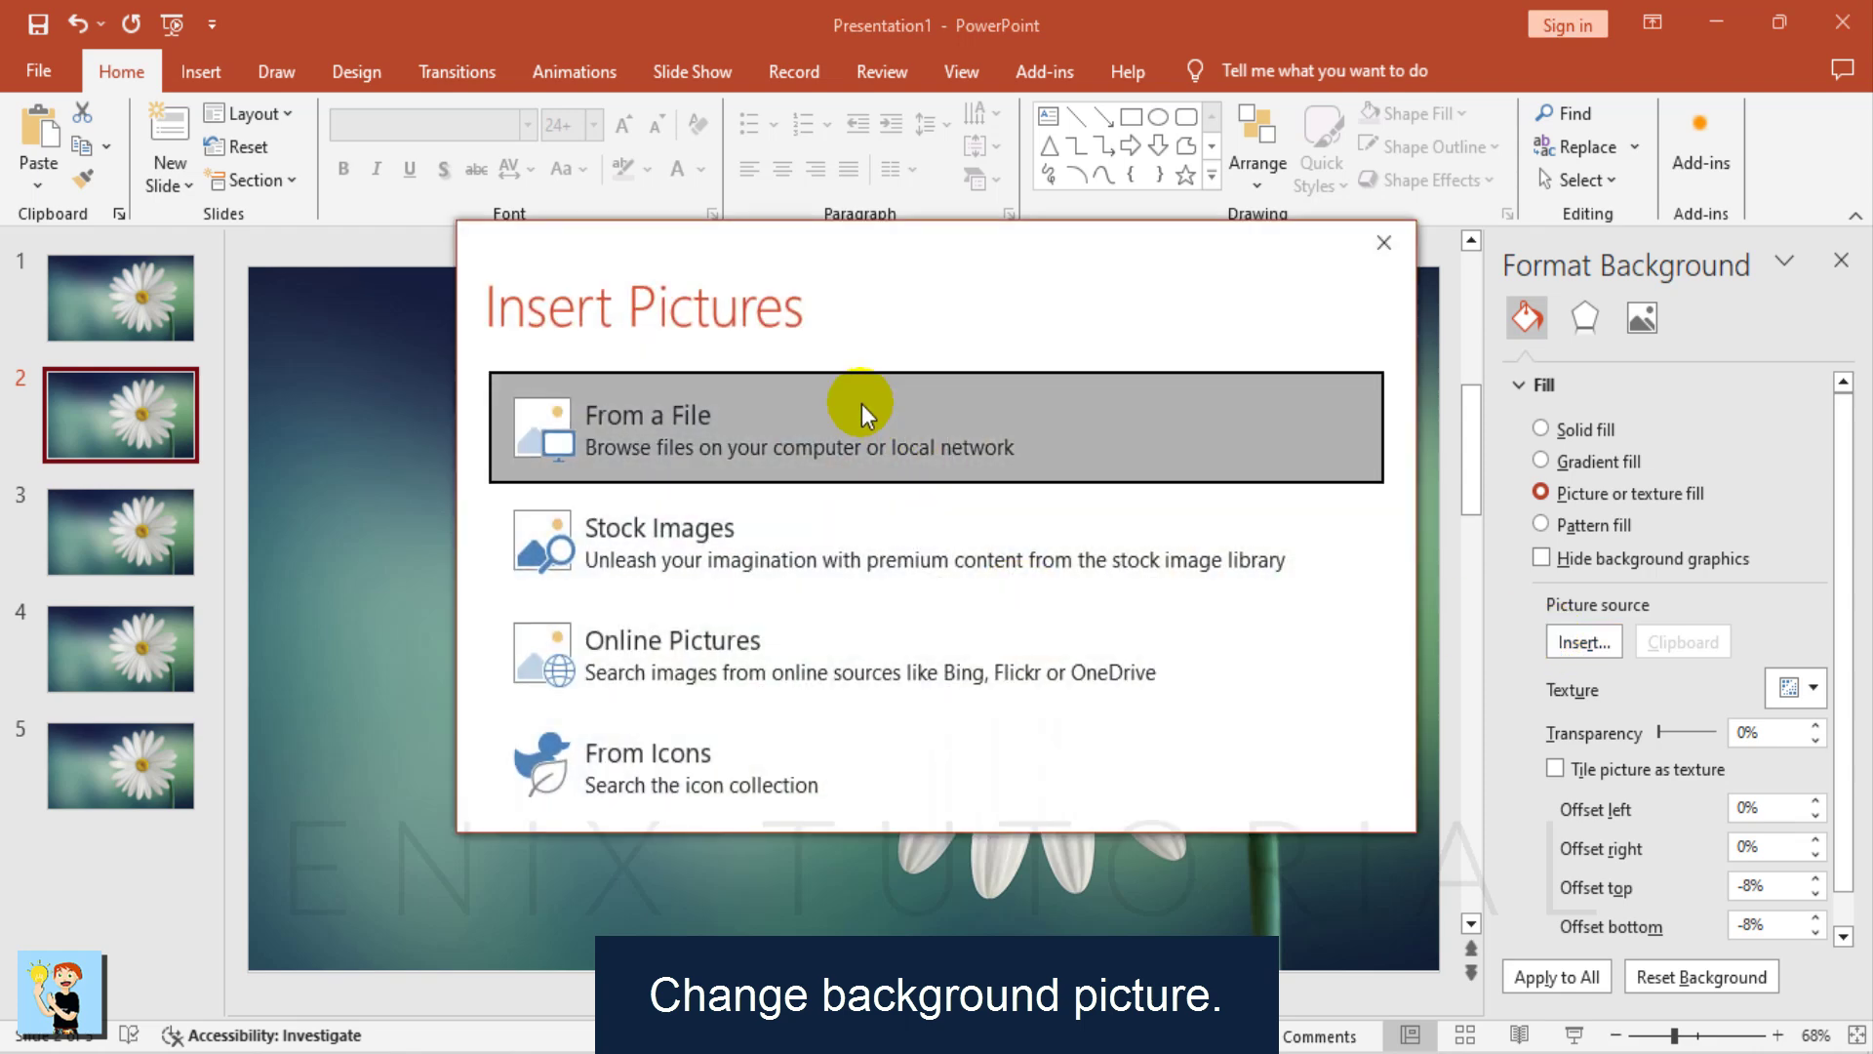
left_click(875, 425)
left_click(355, 282)
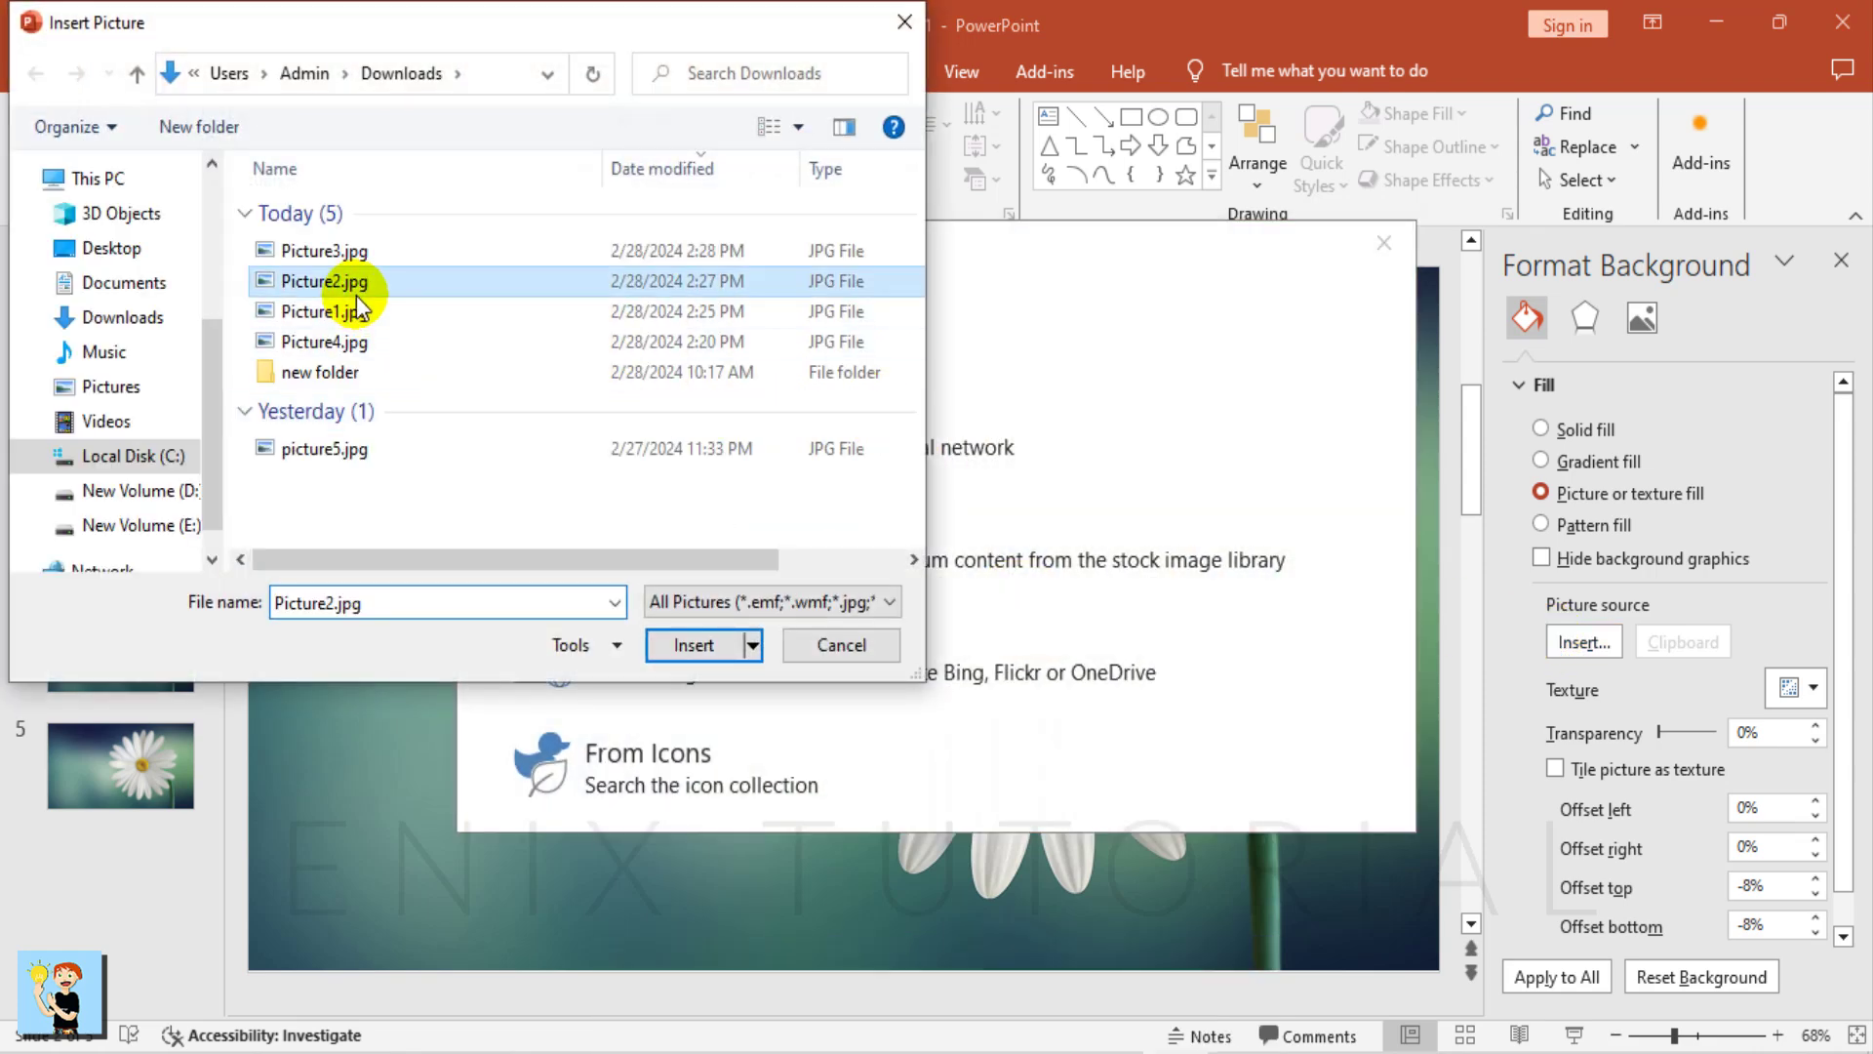
left_click(690, 644)
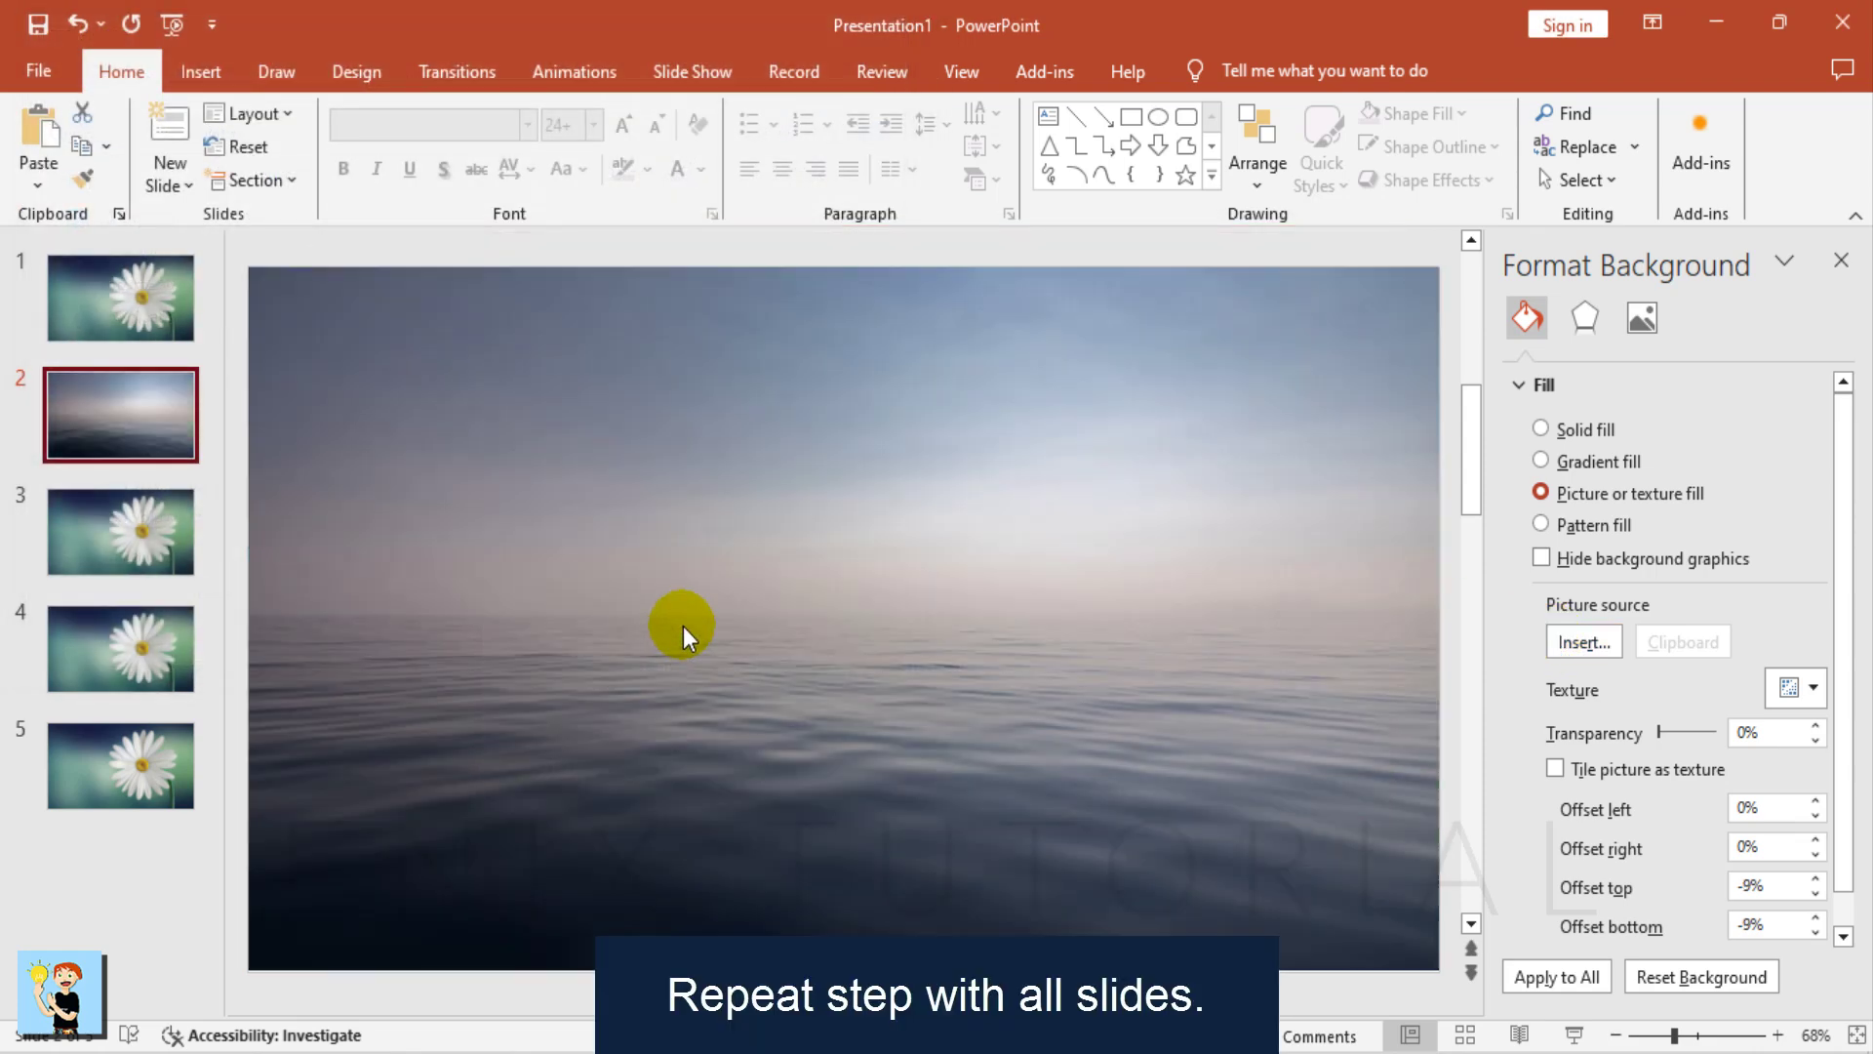
left_click(160, 523)
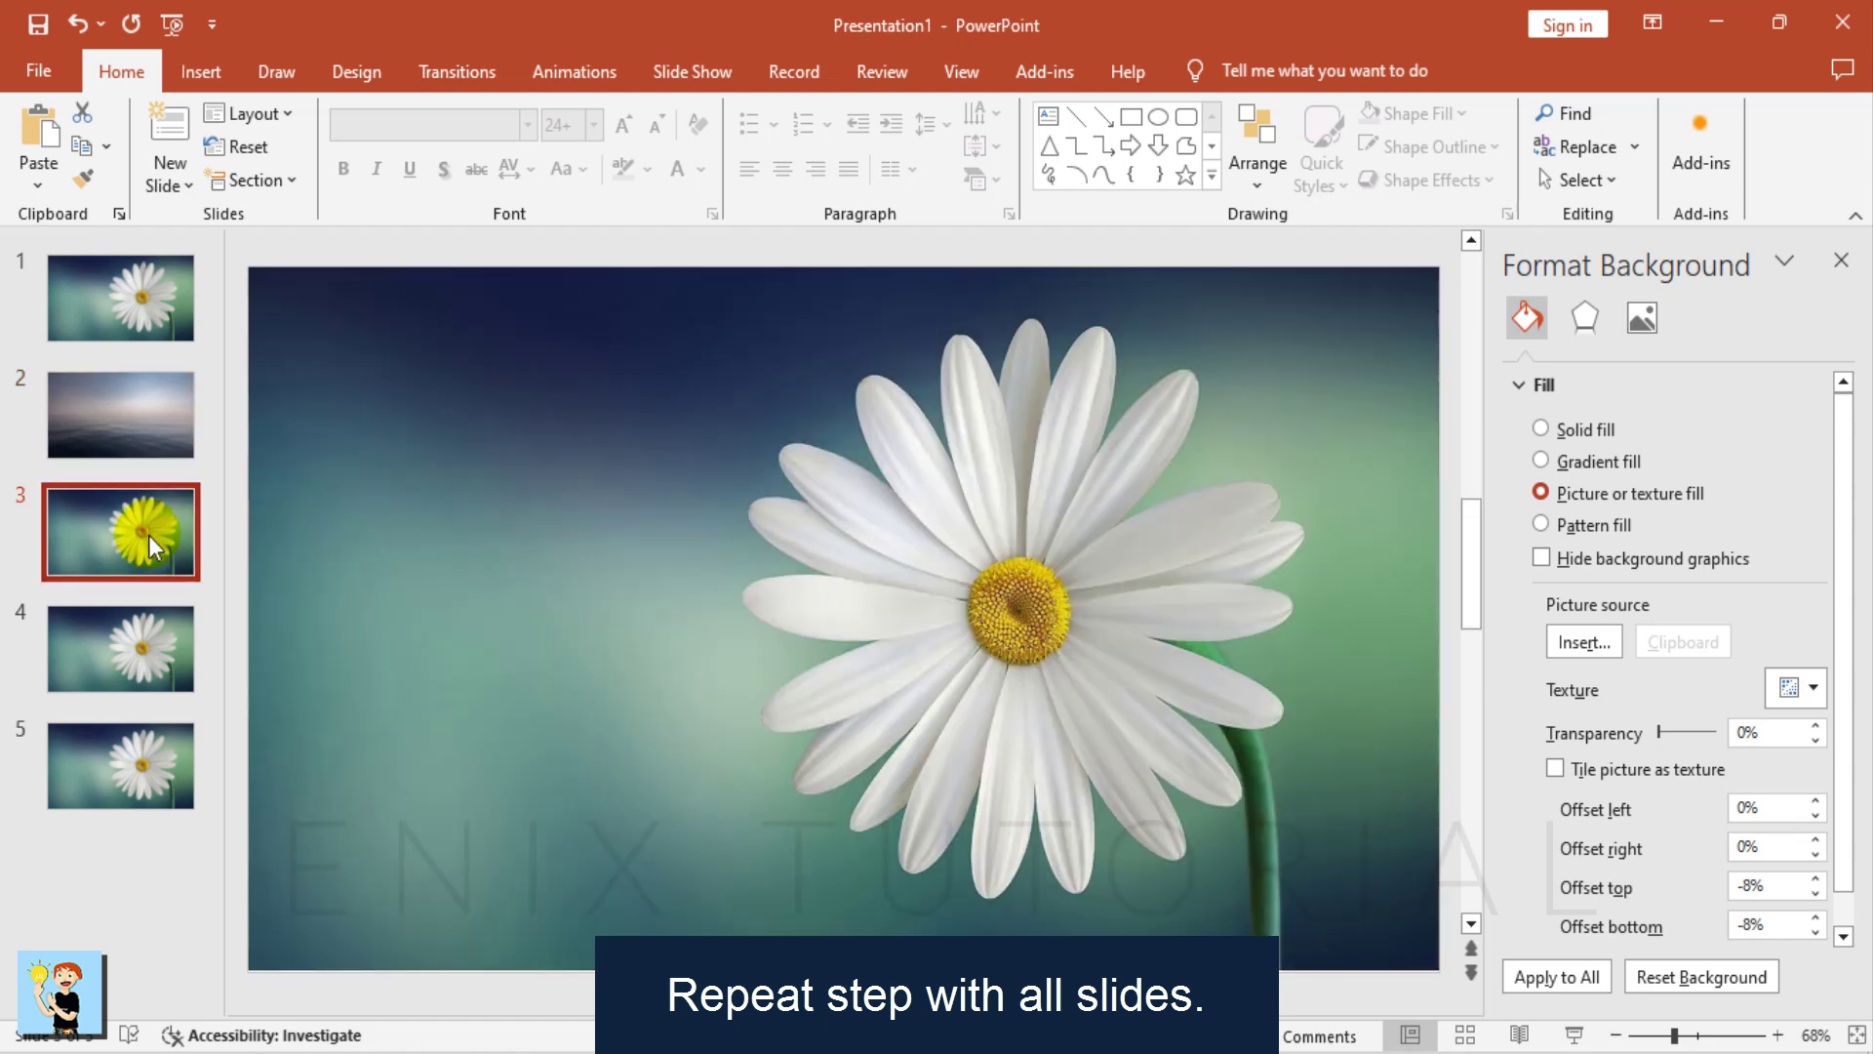
left_click(1580, 642)
left_click(836, 424)
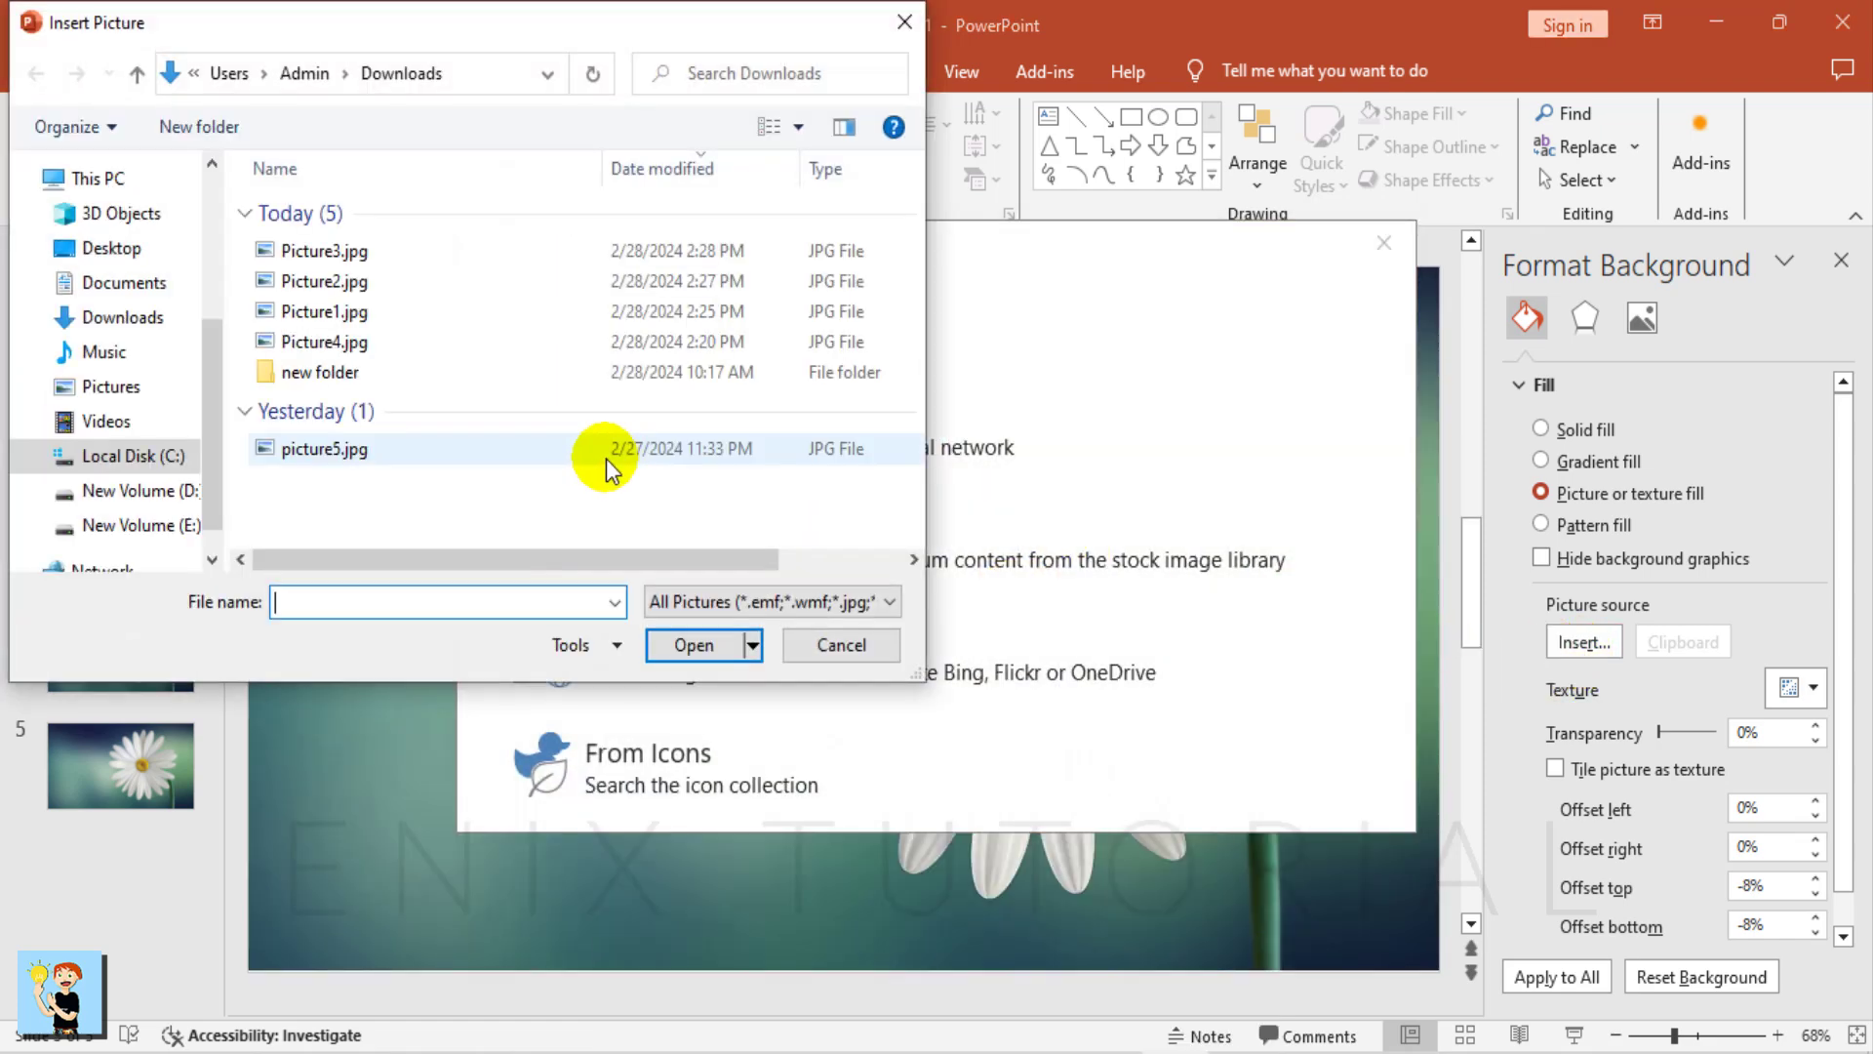
left_click(330, 250)
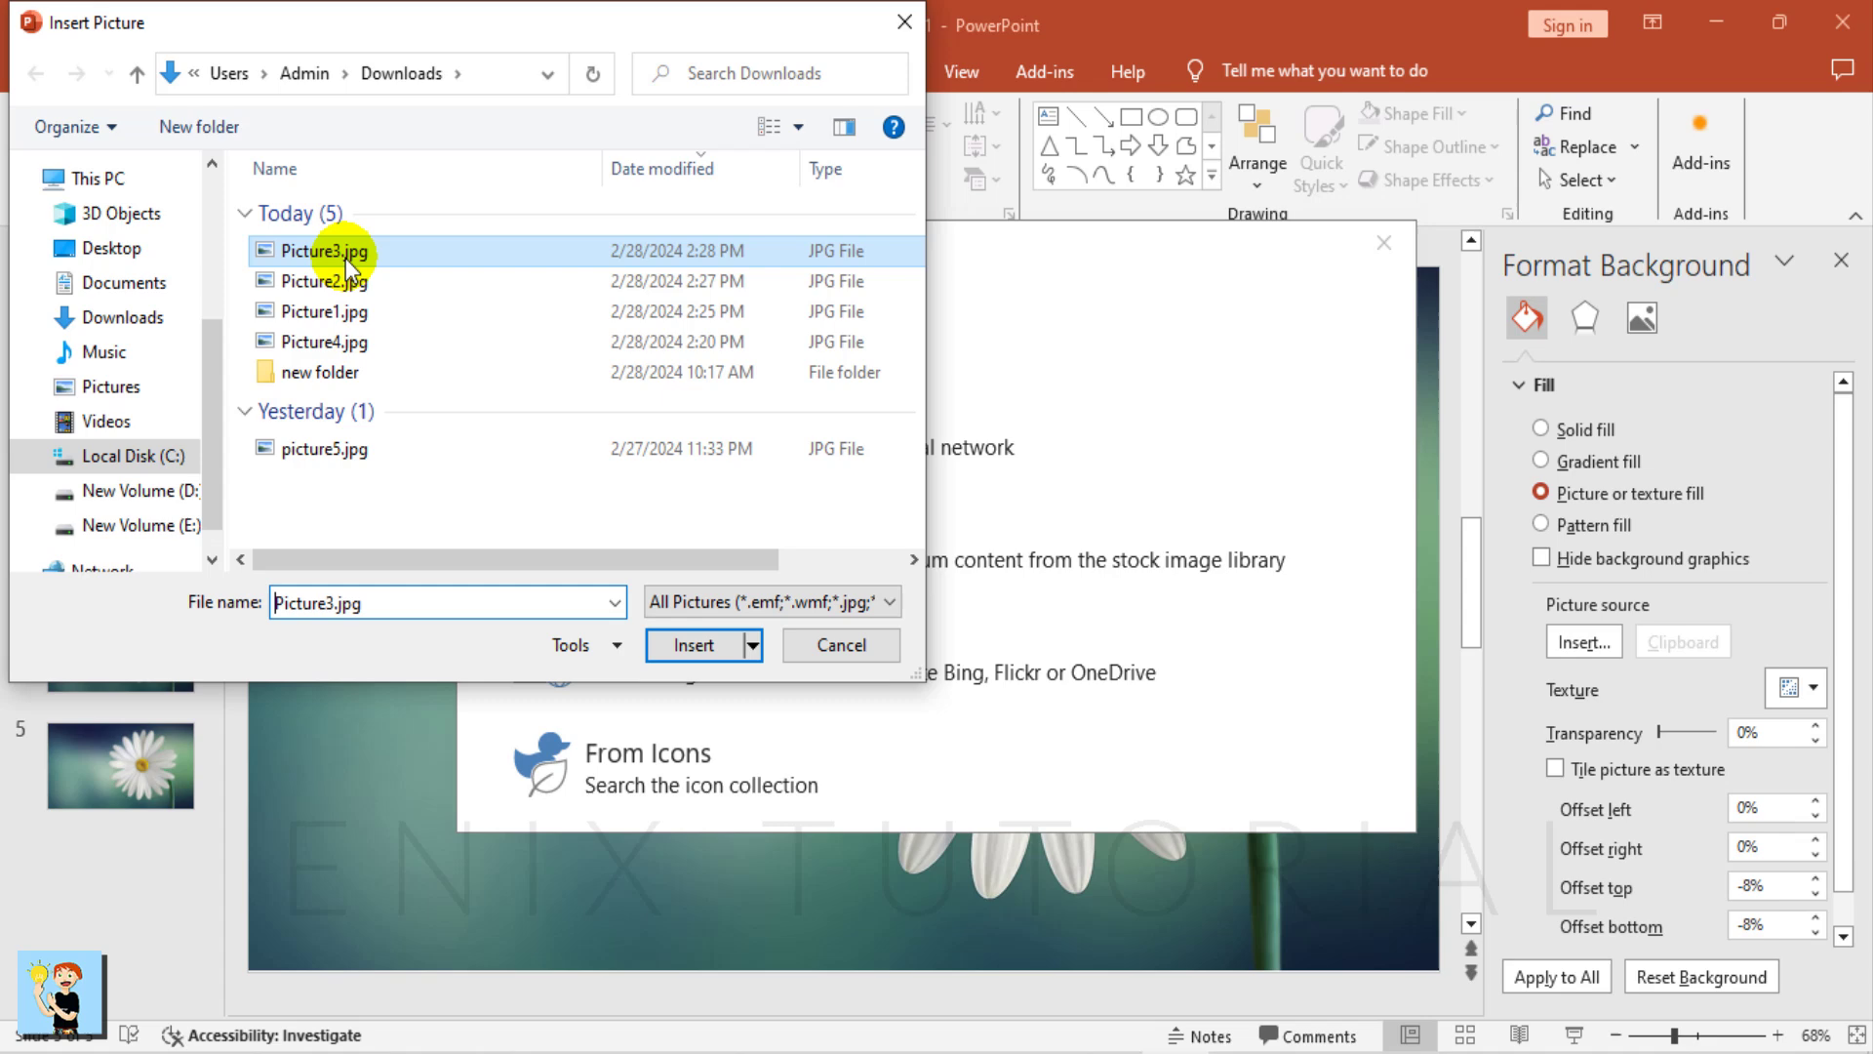
left_click(682, 645)
- Give slide 4 the mountain photo Picture4.jpg and slide 5 the night-sky picture5.jpg, then close the pane
left_click(151, 629)
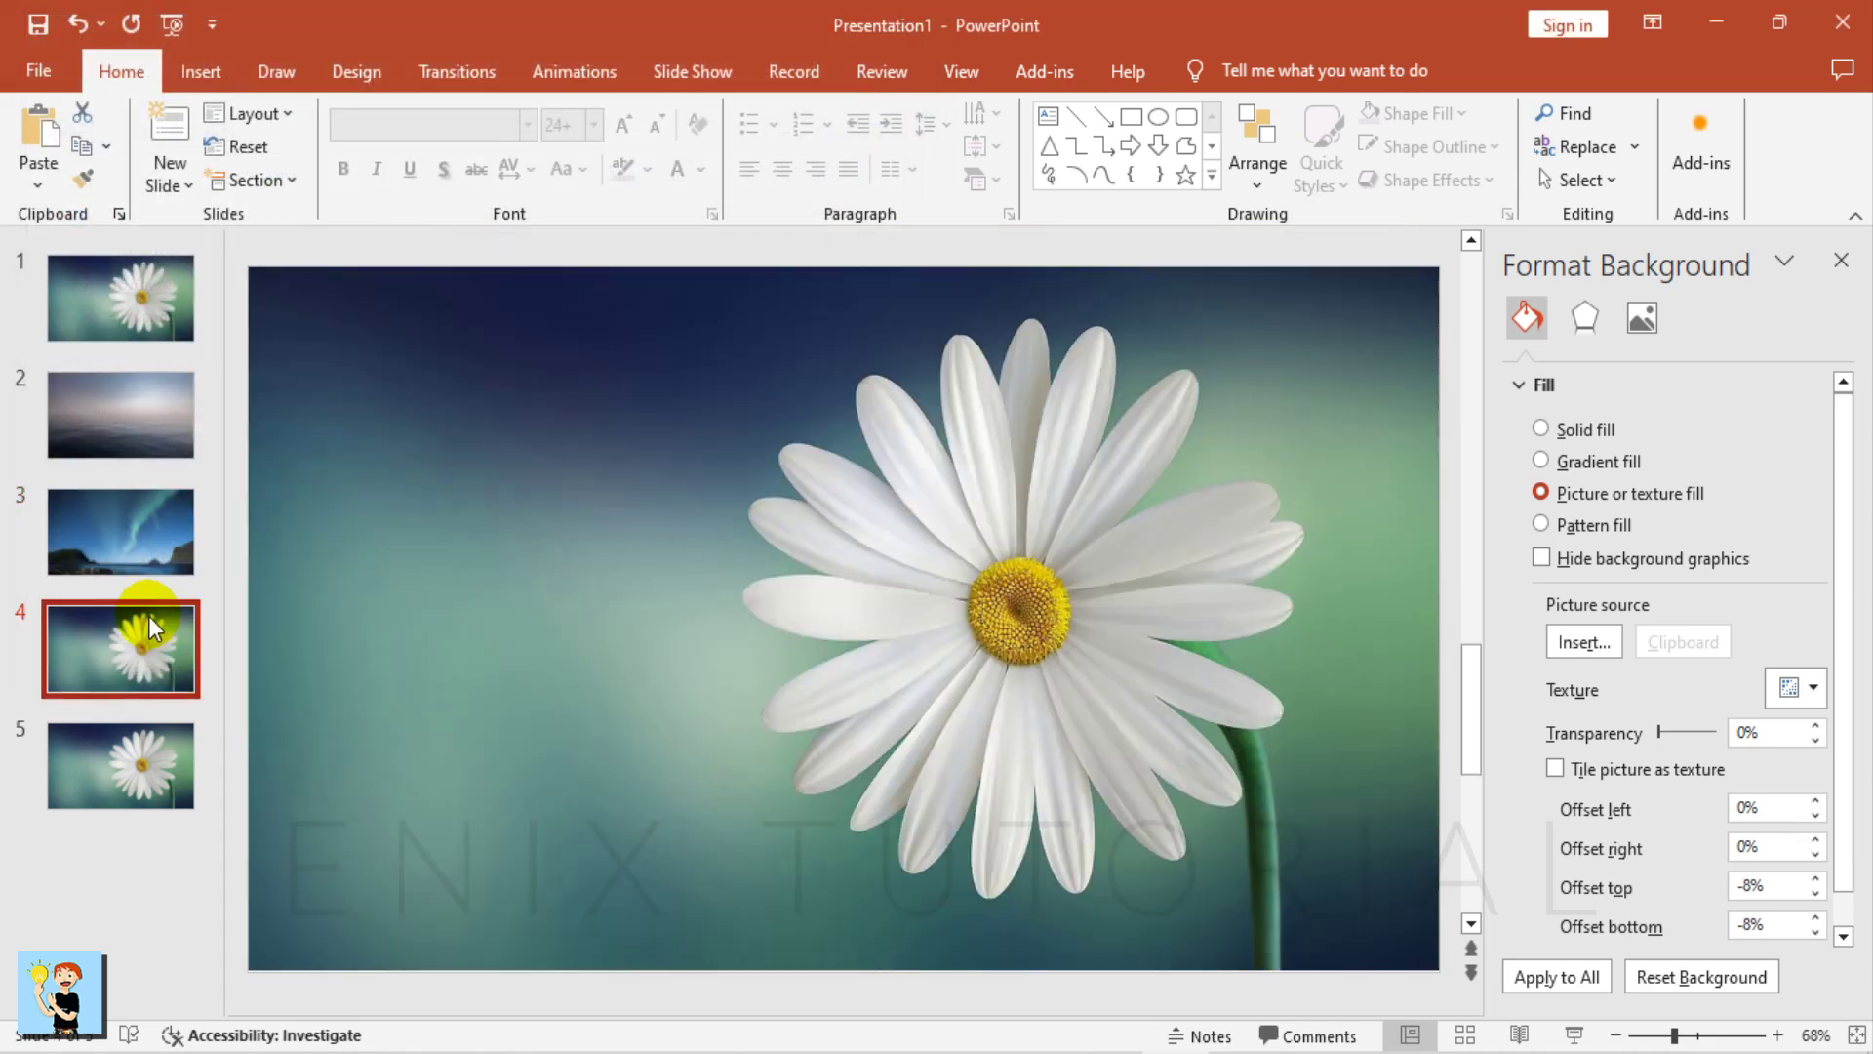
left_click(1578, 641)
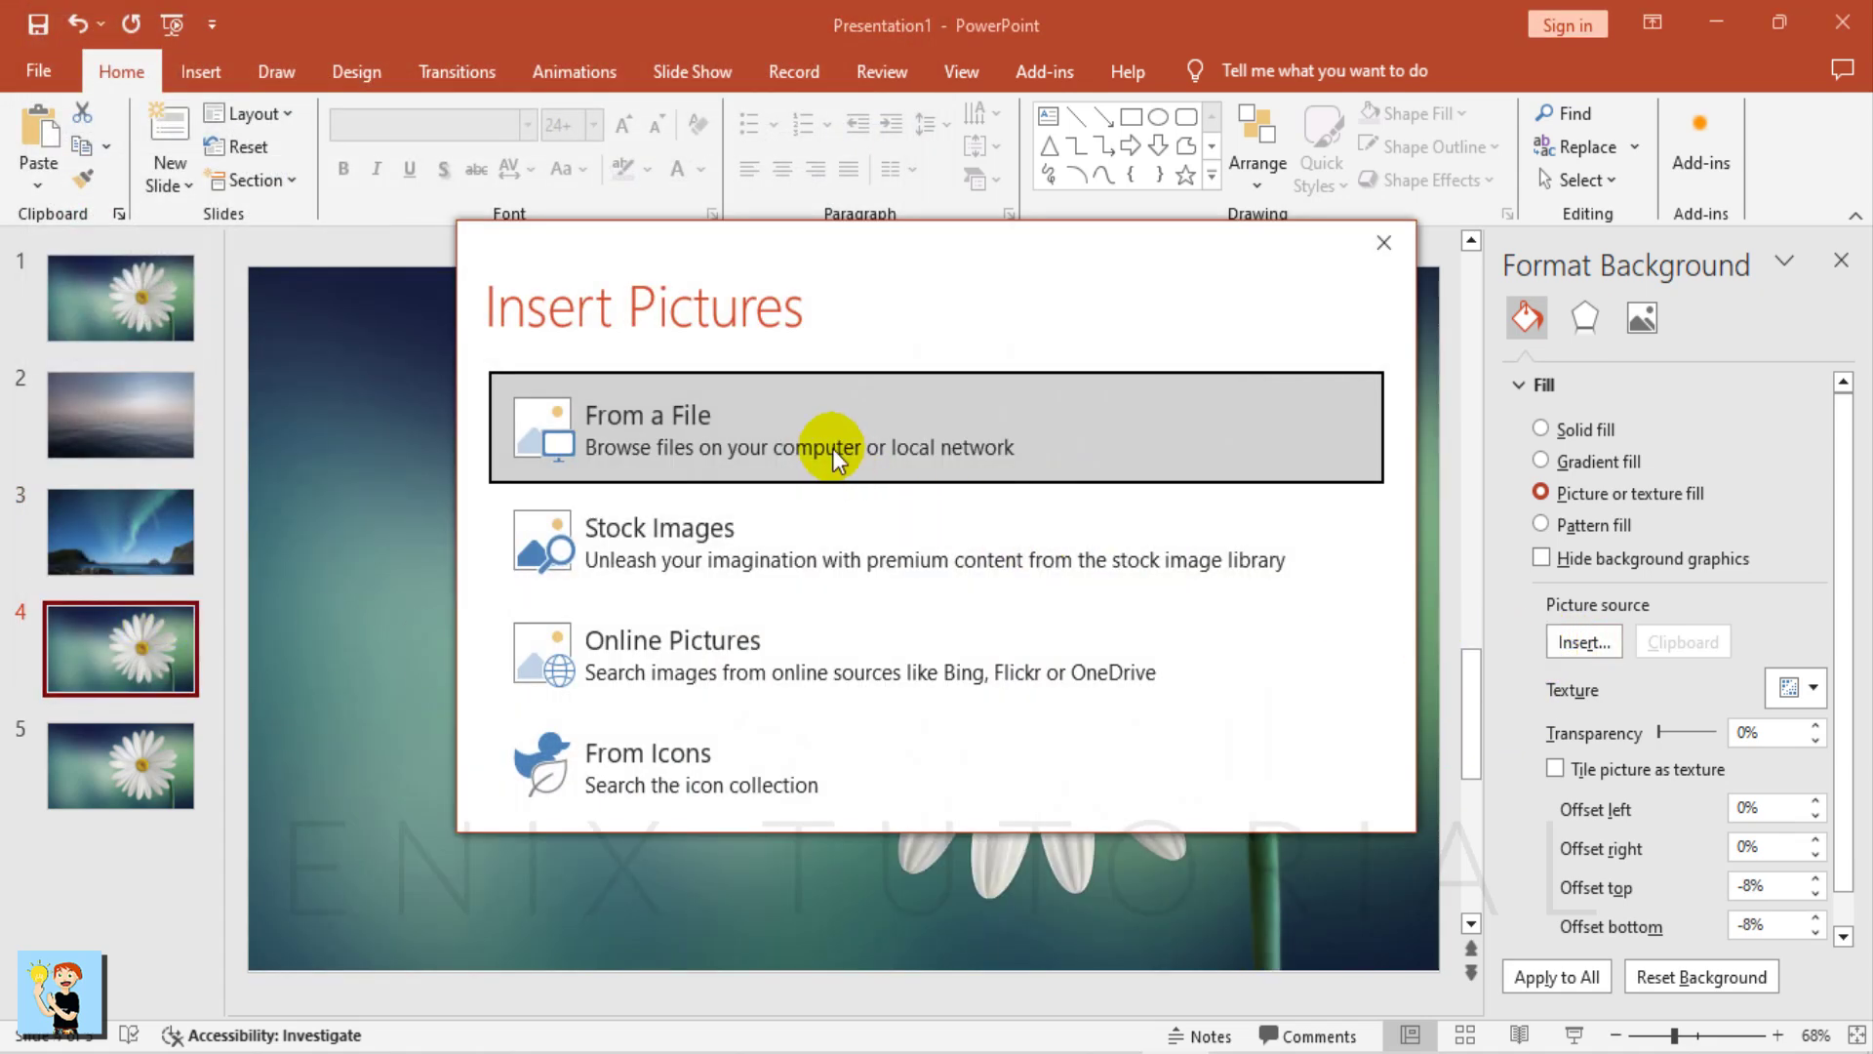
left_click(788, 434)
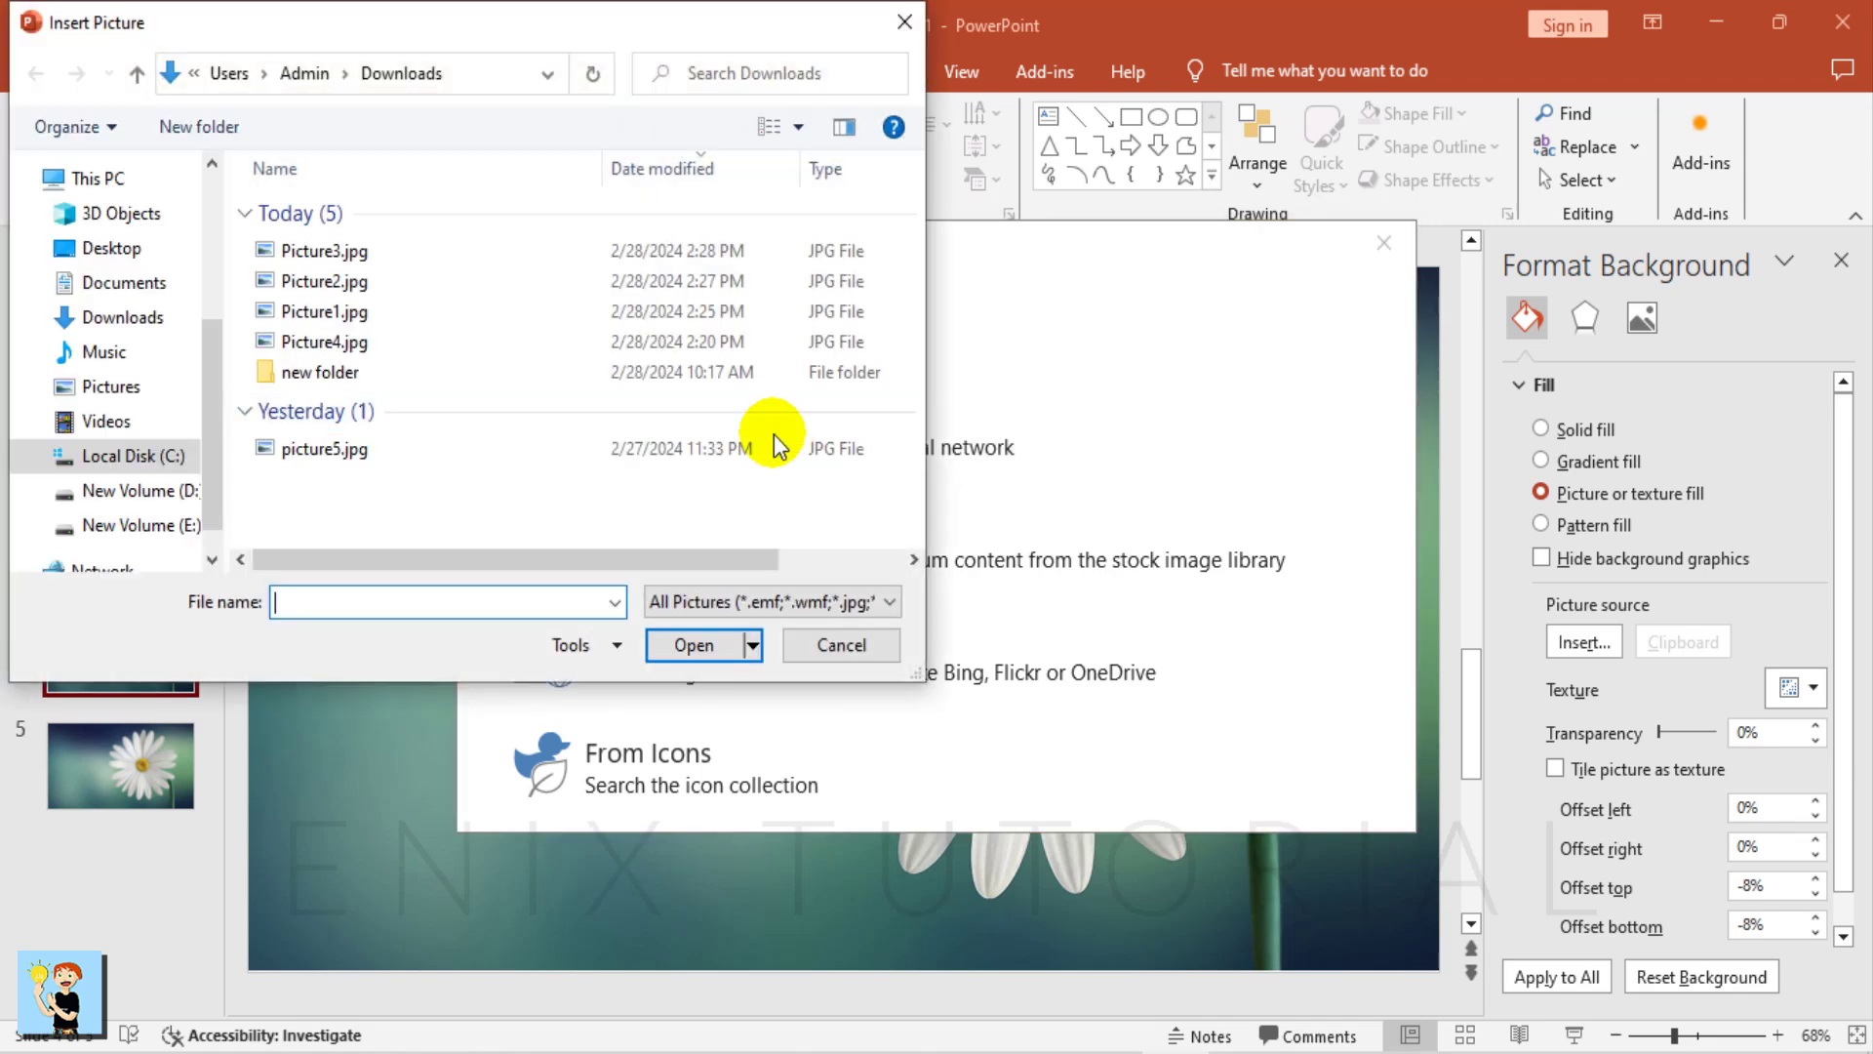
left_click(353, 343)
left_click(687, 644)
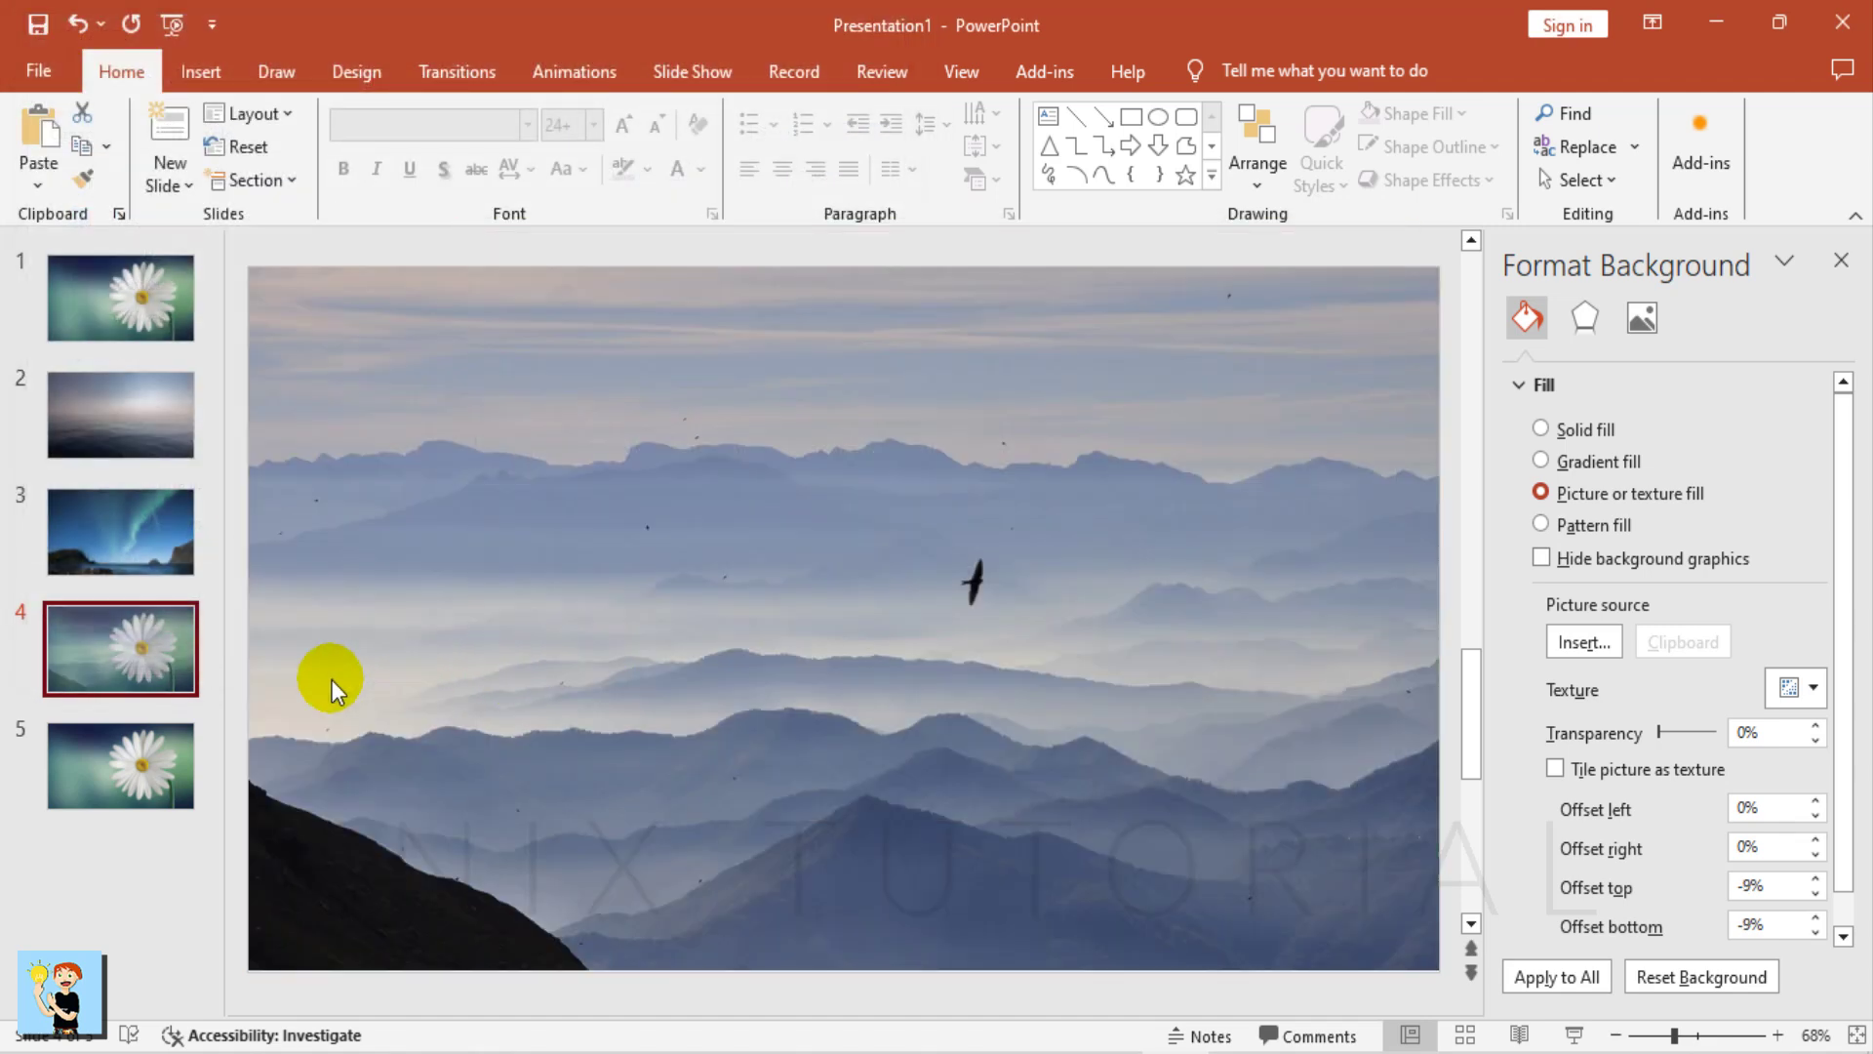
left_click(170, 762)
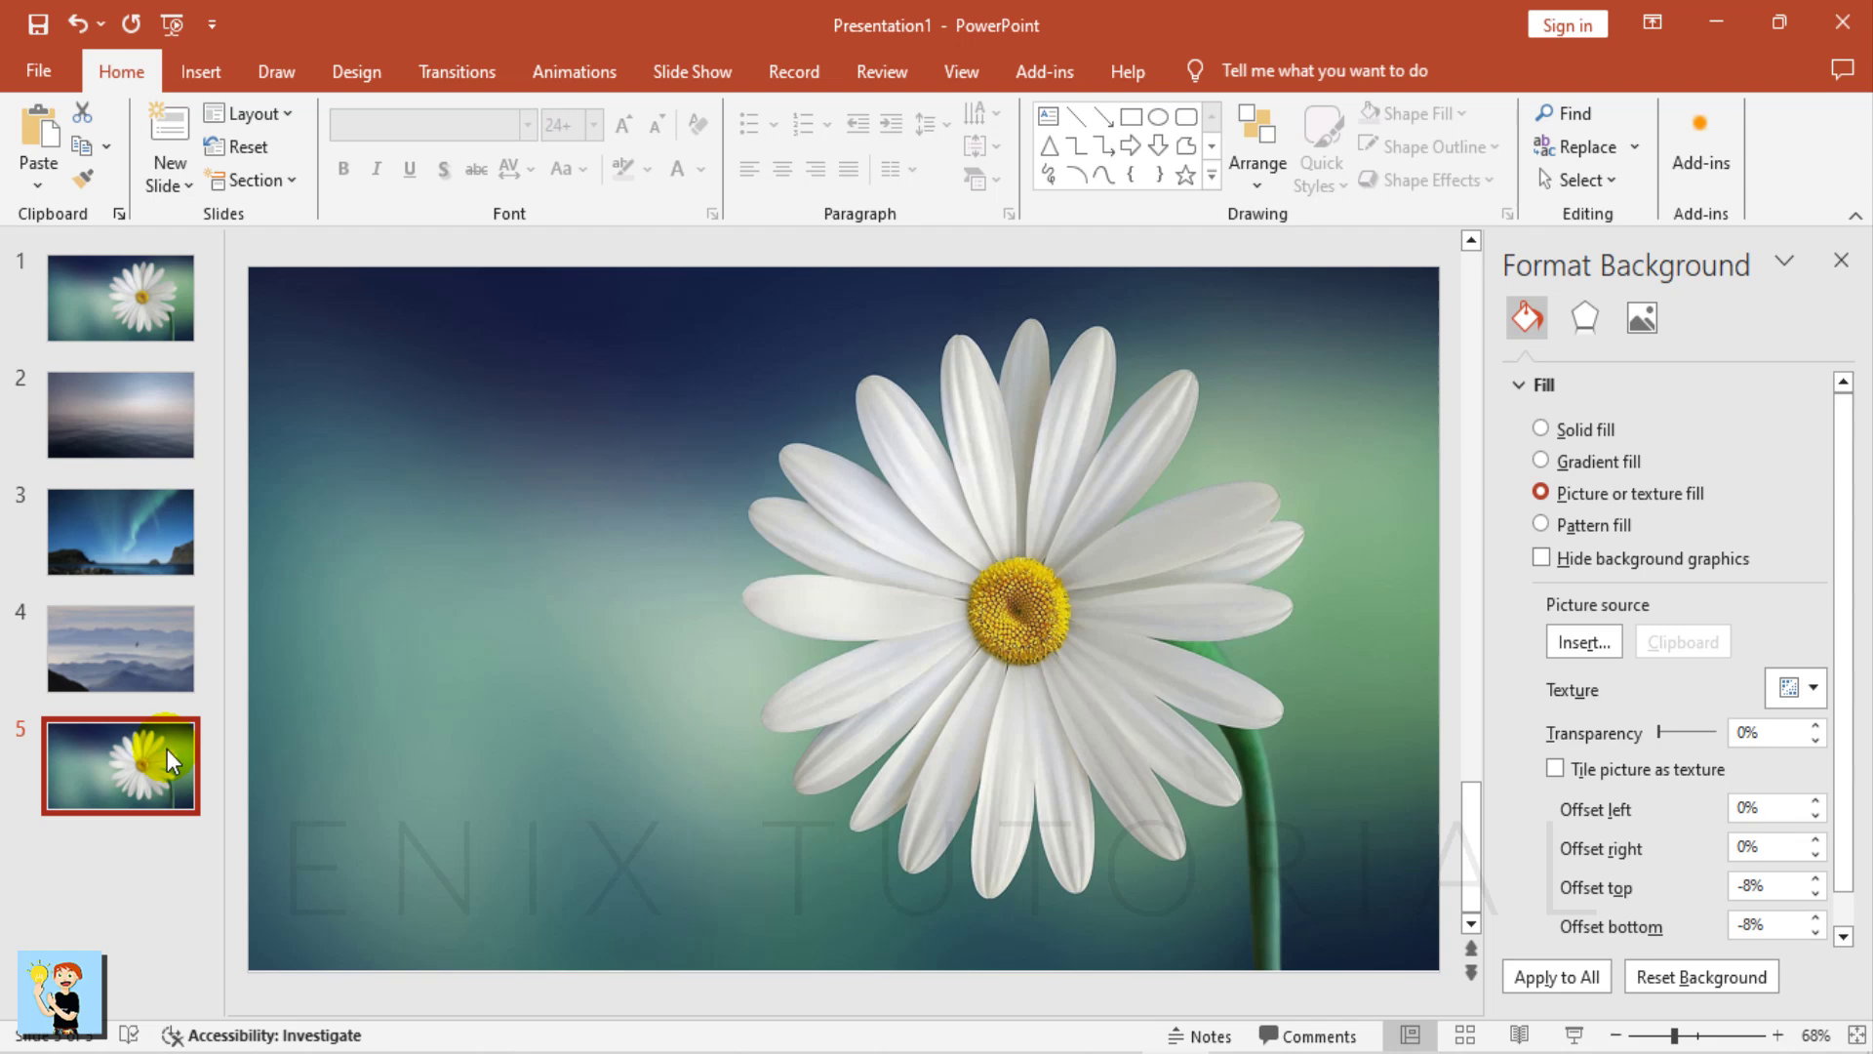
left_click(1593, 644)
left_click(857, 419)
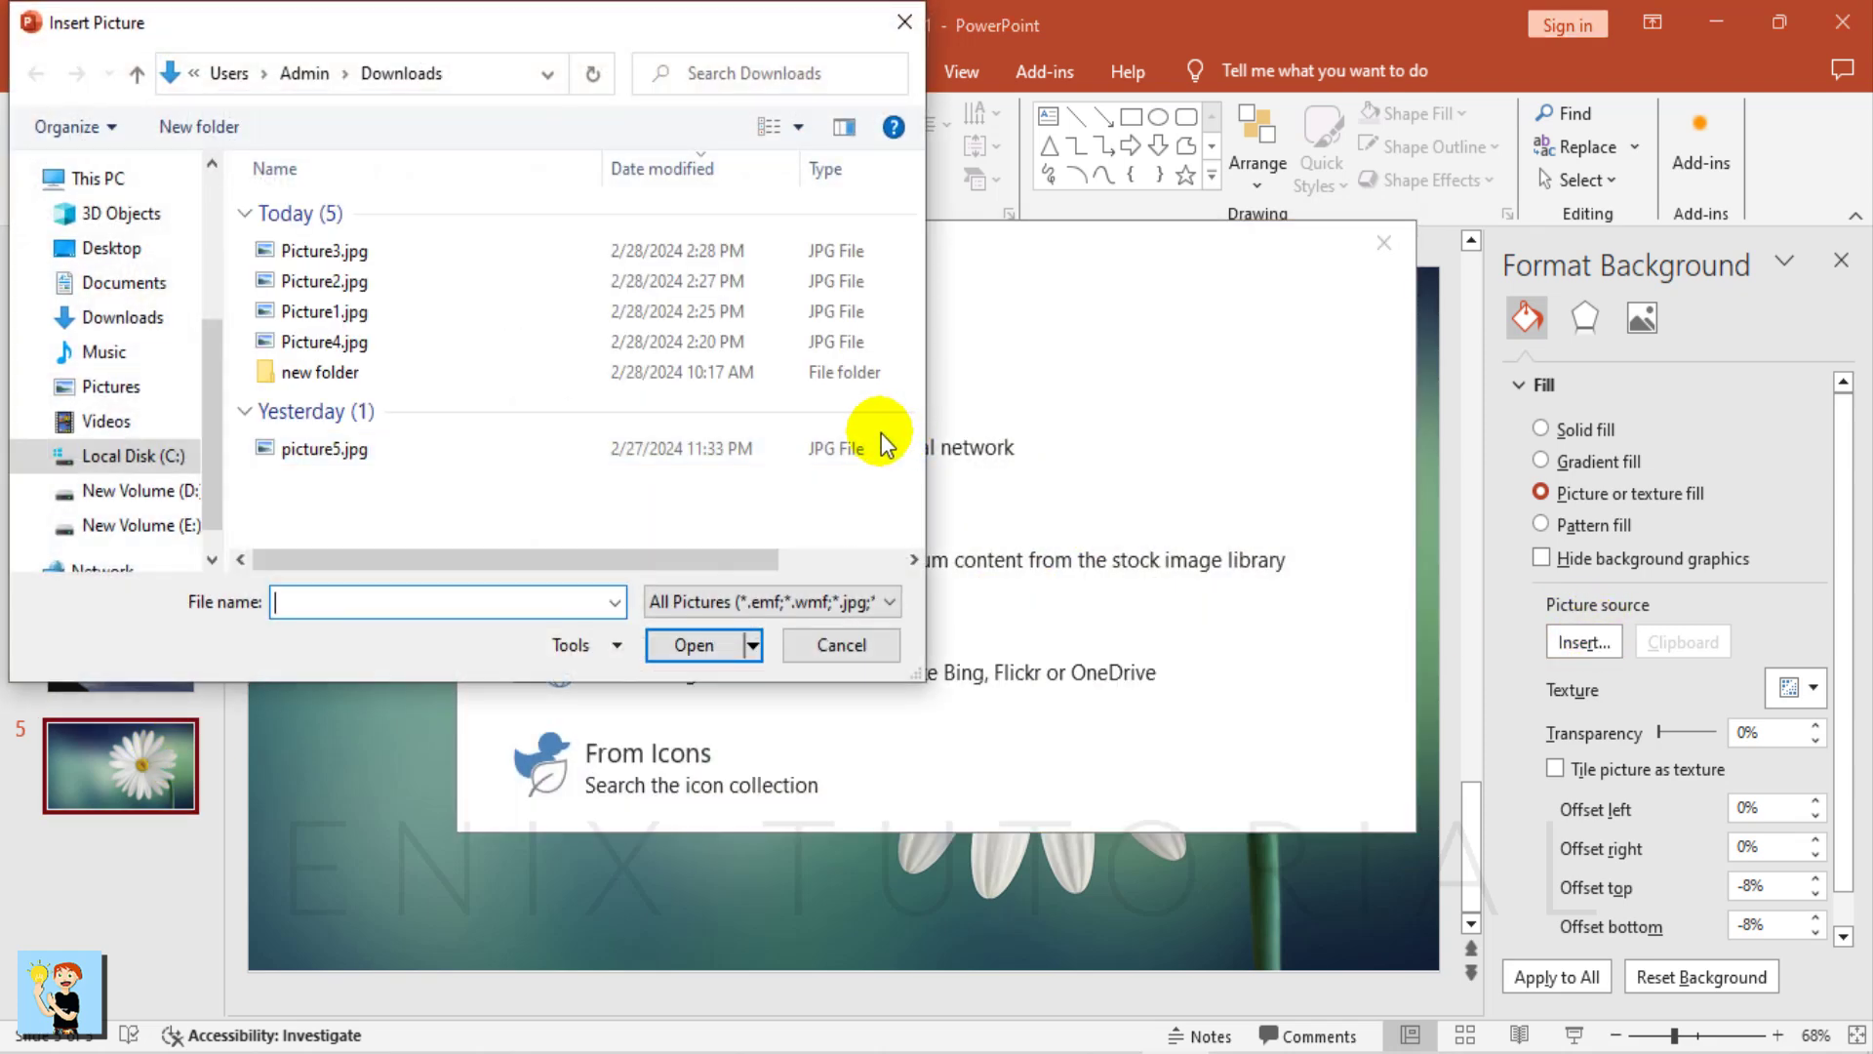
left_click(323, 450)
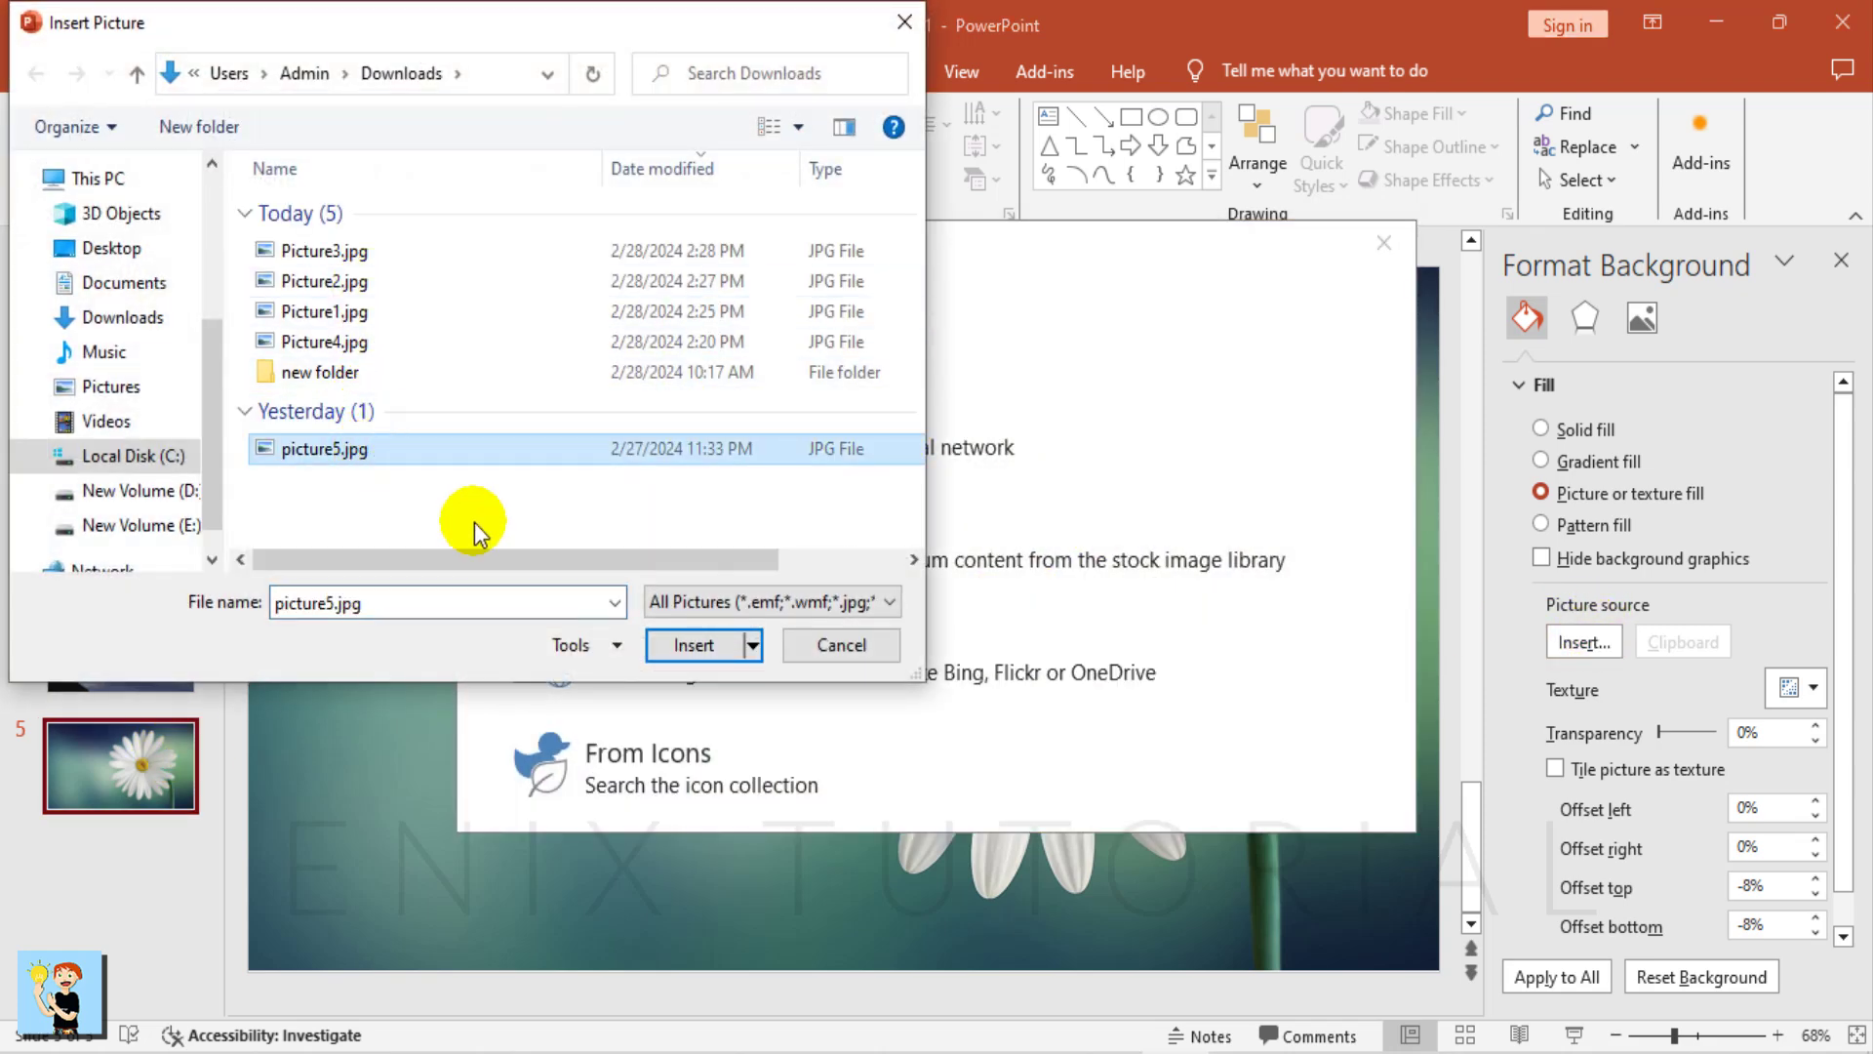
left_click(694, 646)
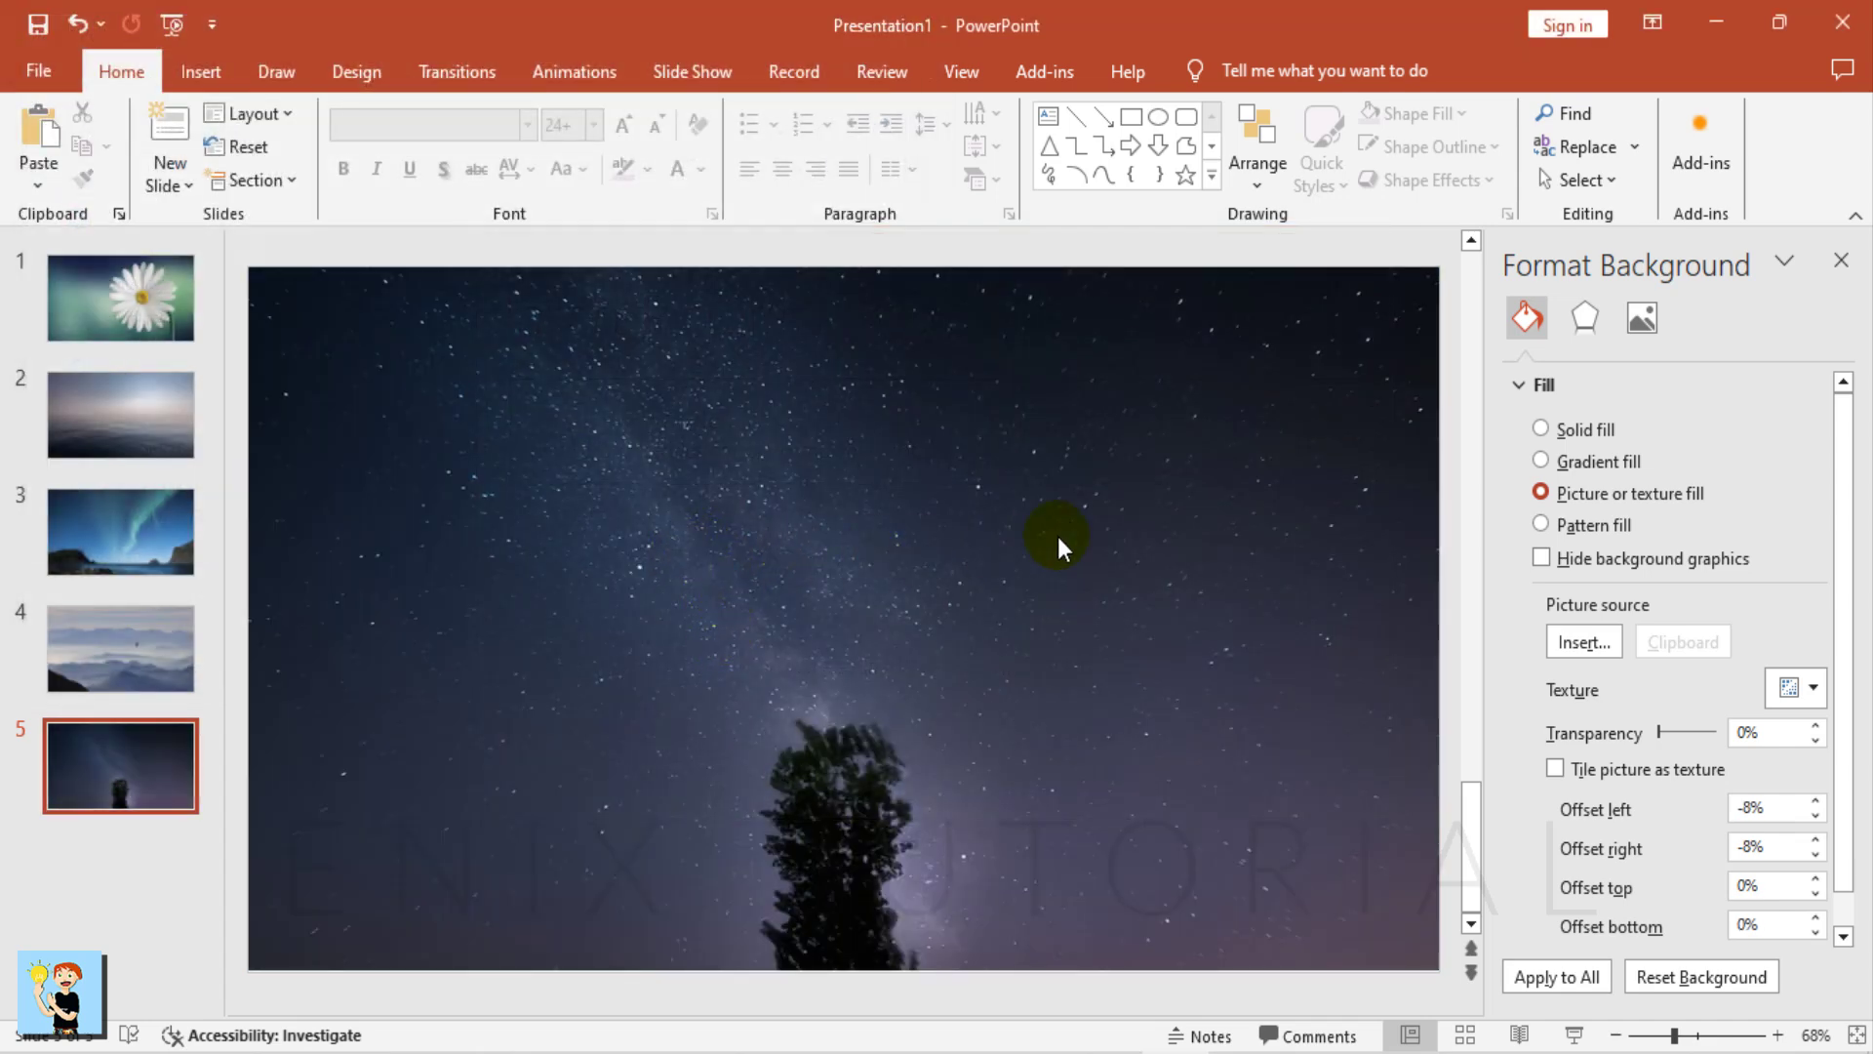
left_click(1840, 259)
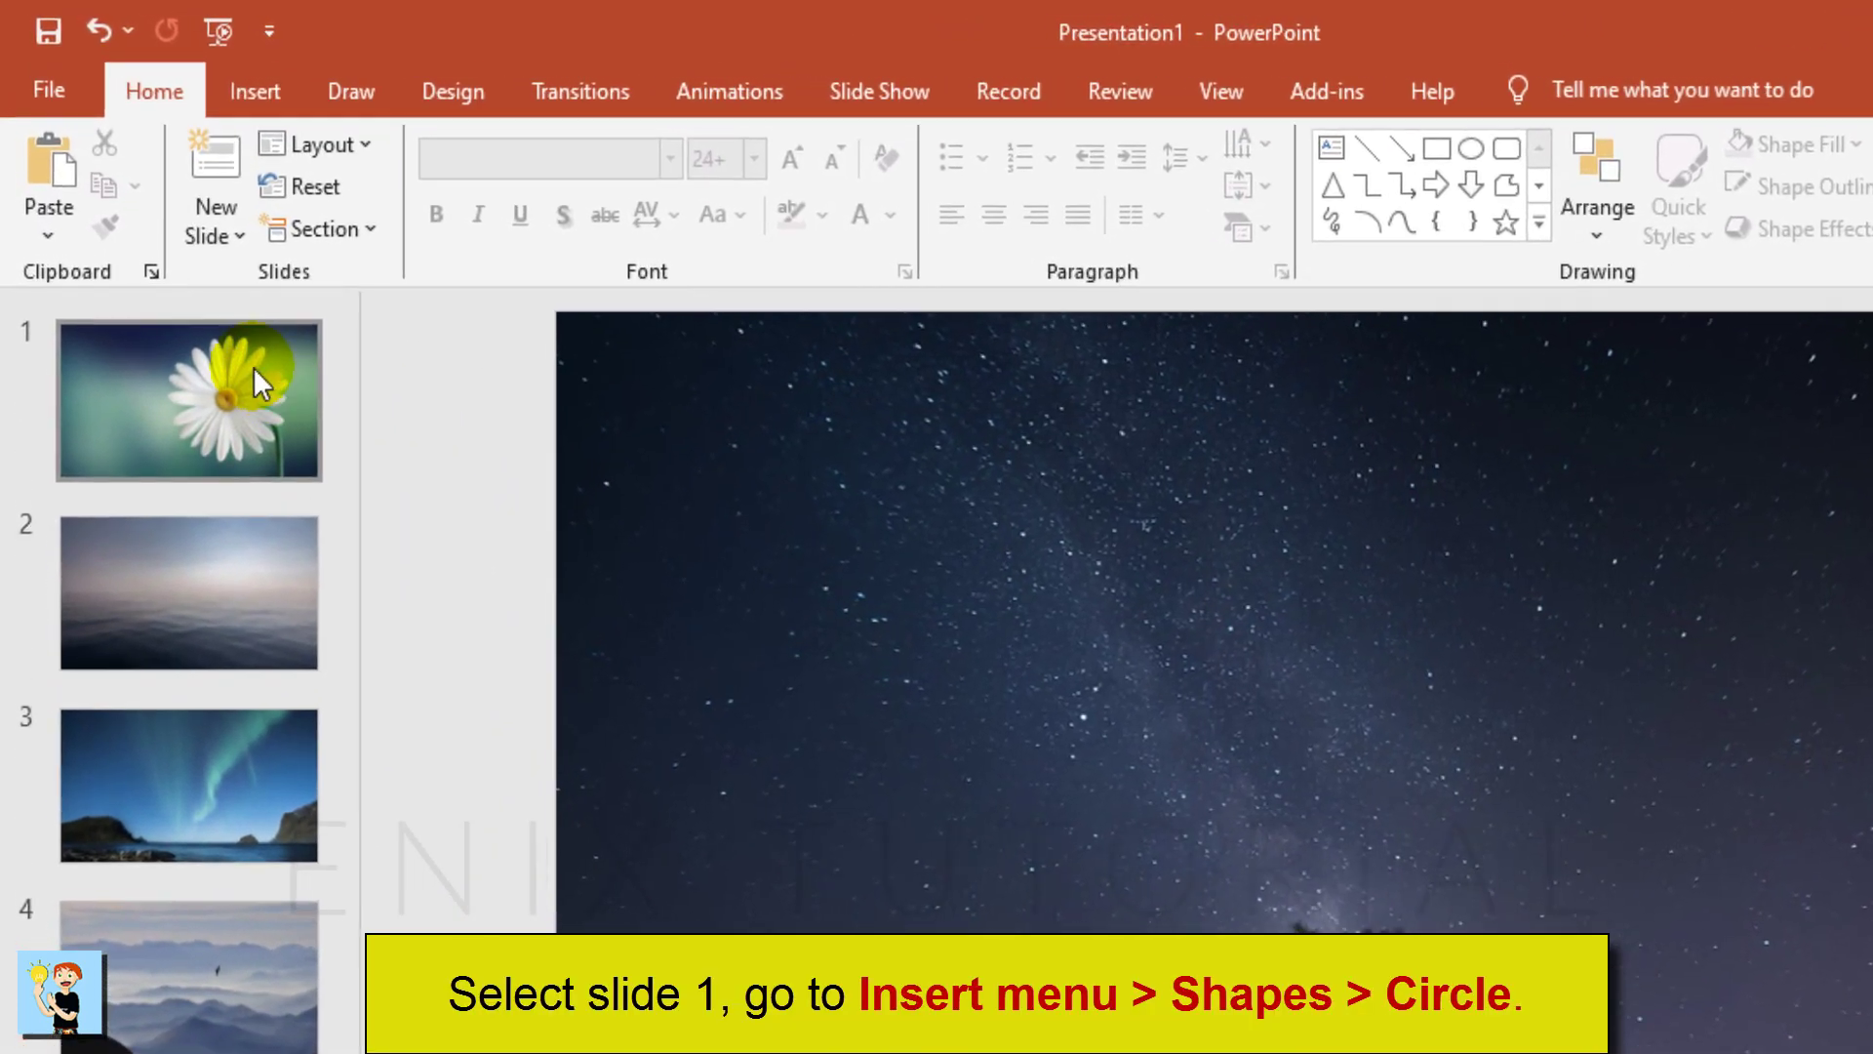
- Draw an oval circle on slide 1 below and left of the daisy
left_click(254, 369)
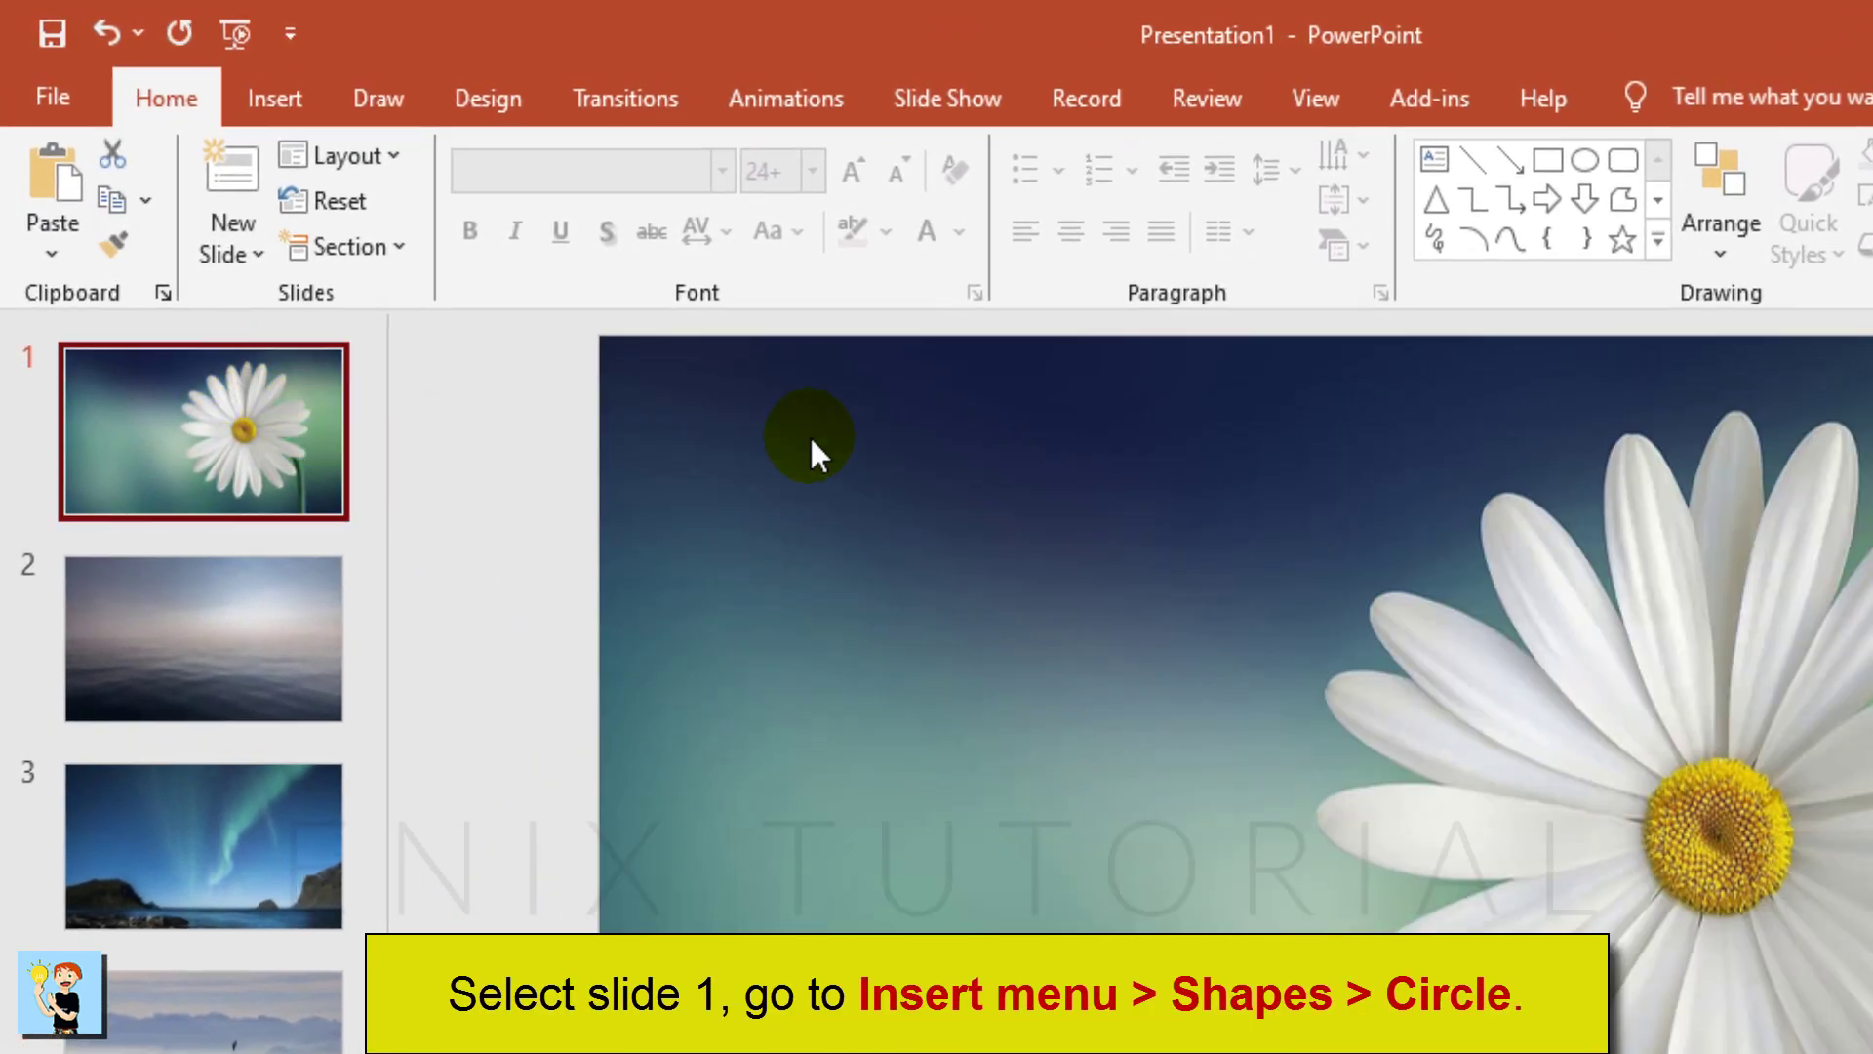
left_click(296, 89)
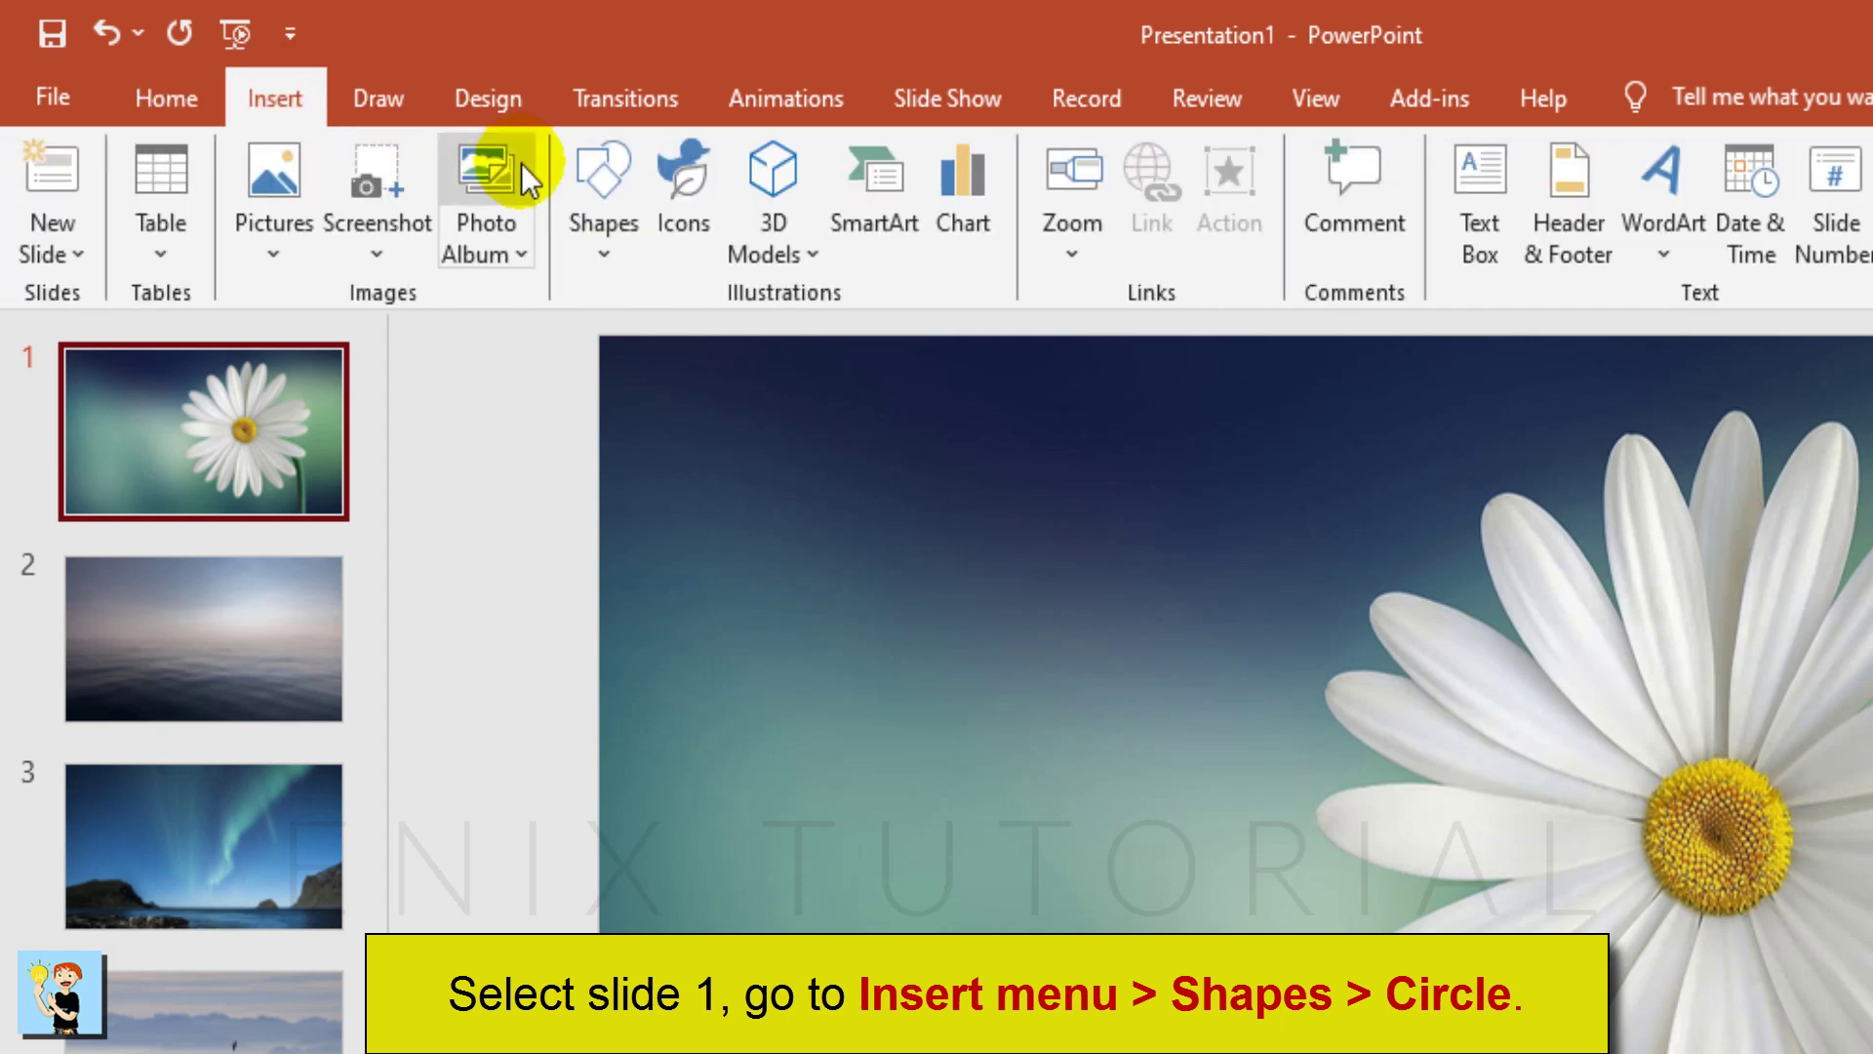
left_click(607, 201)
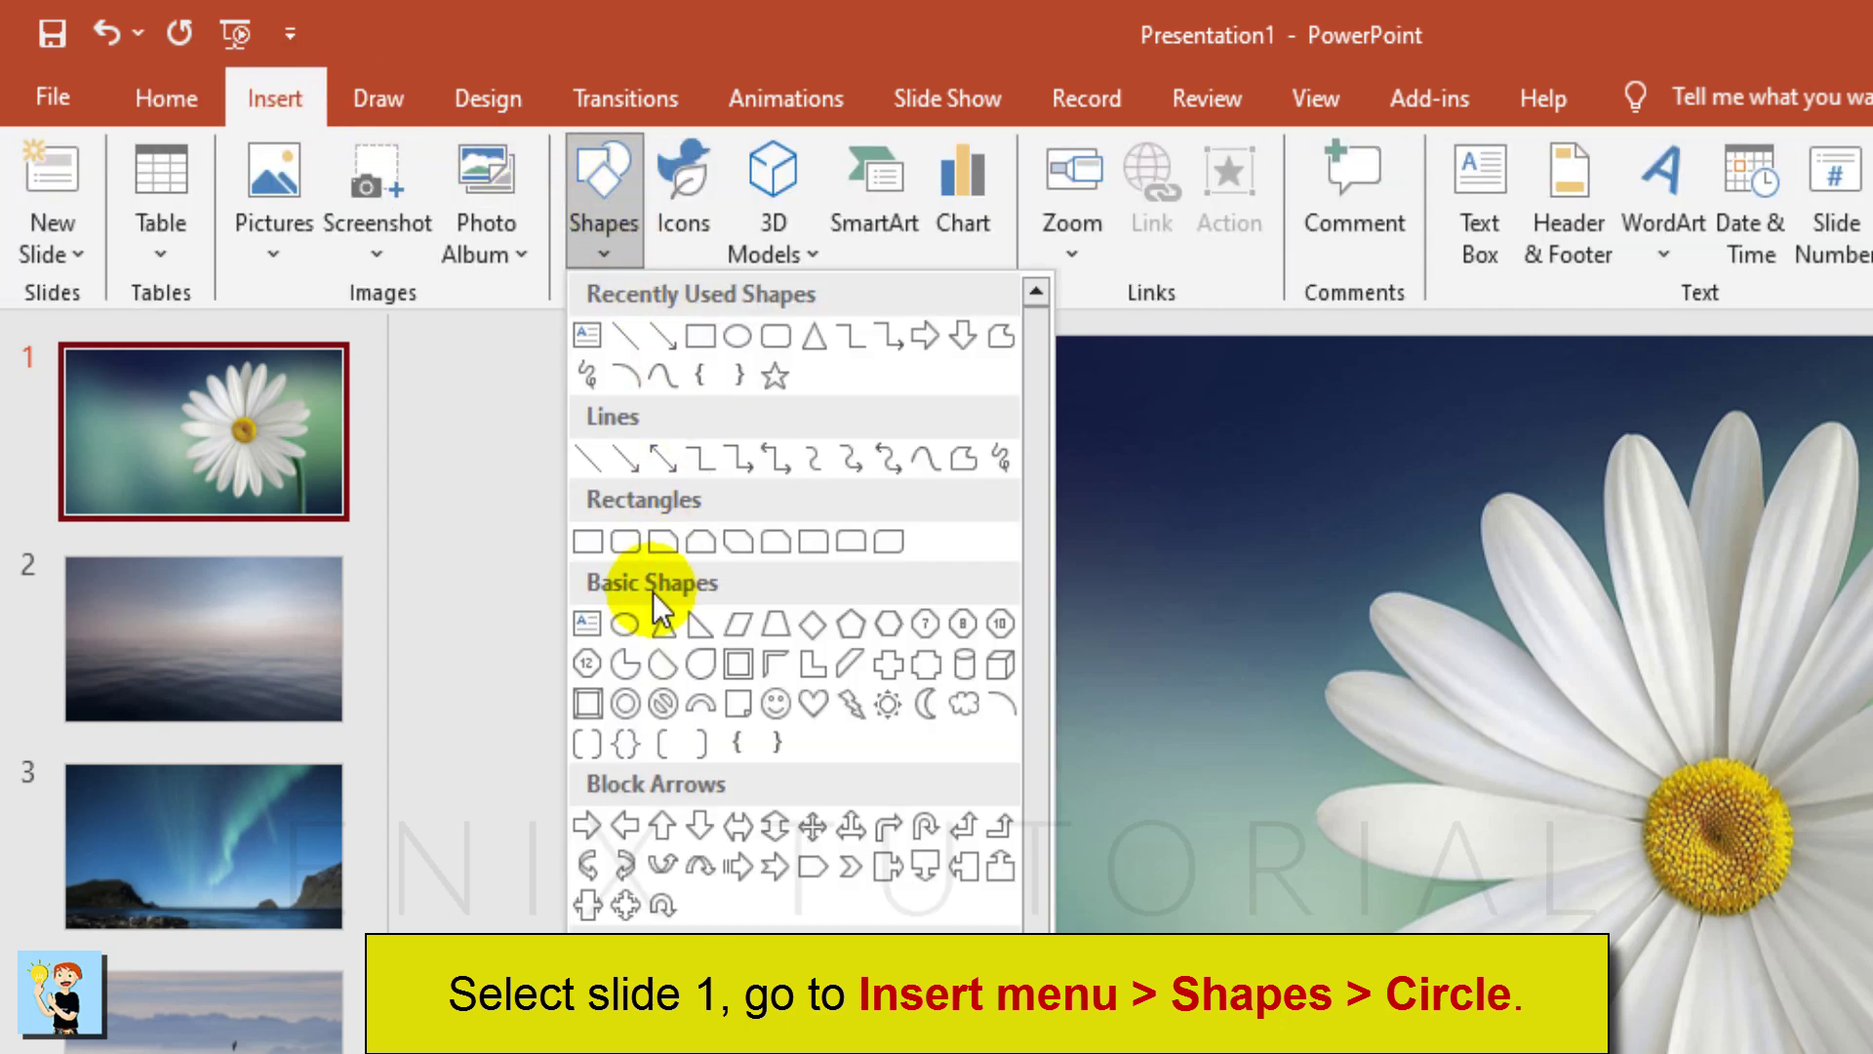
left_click(625, 624)
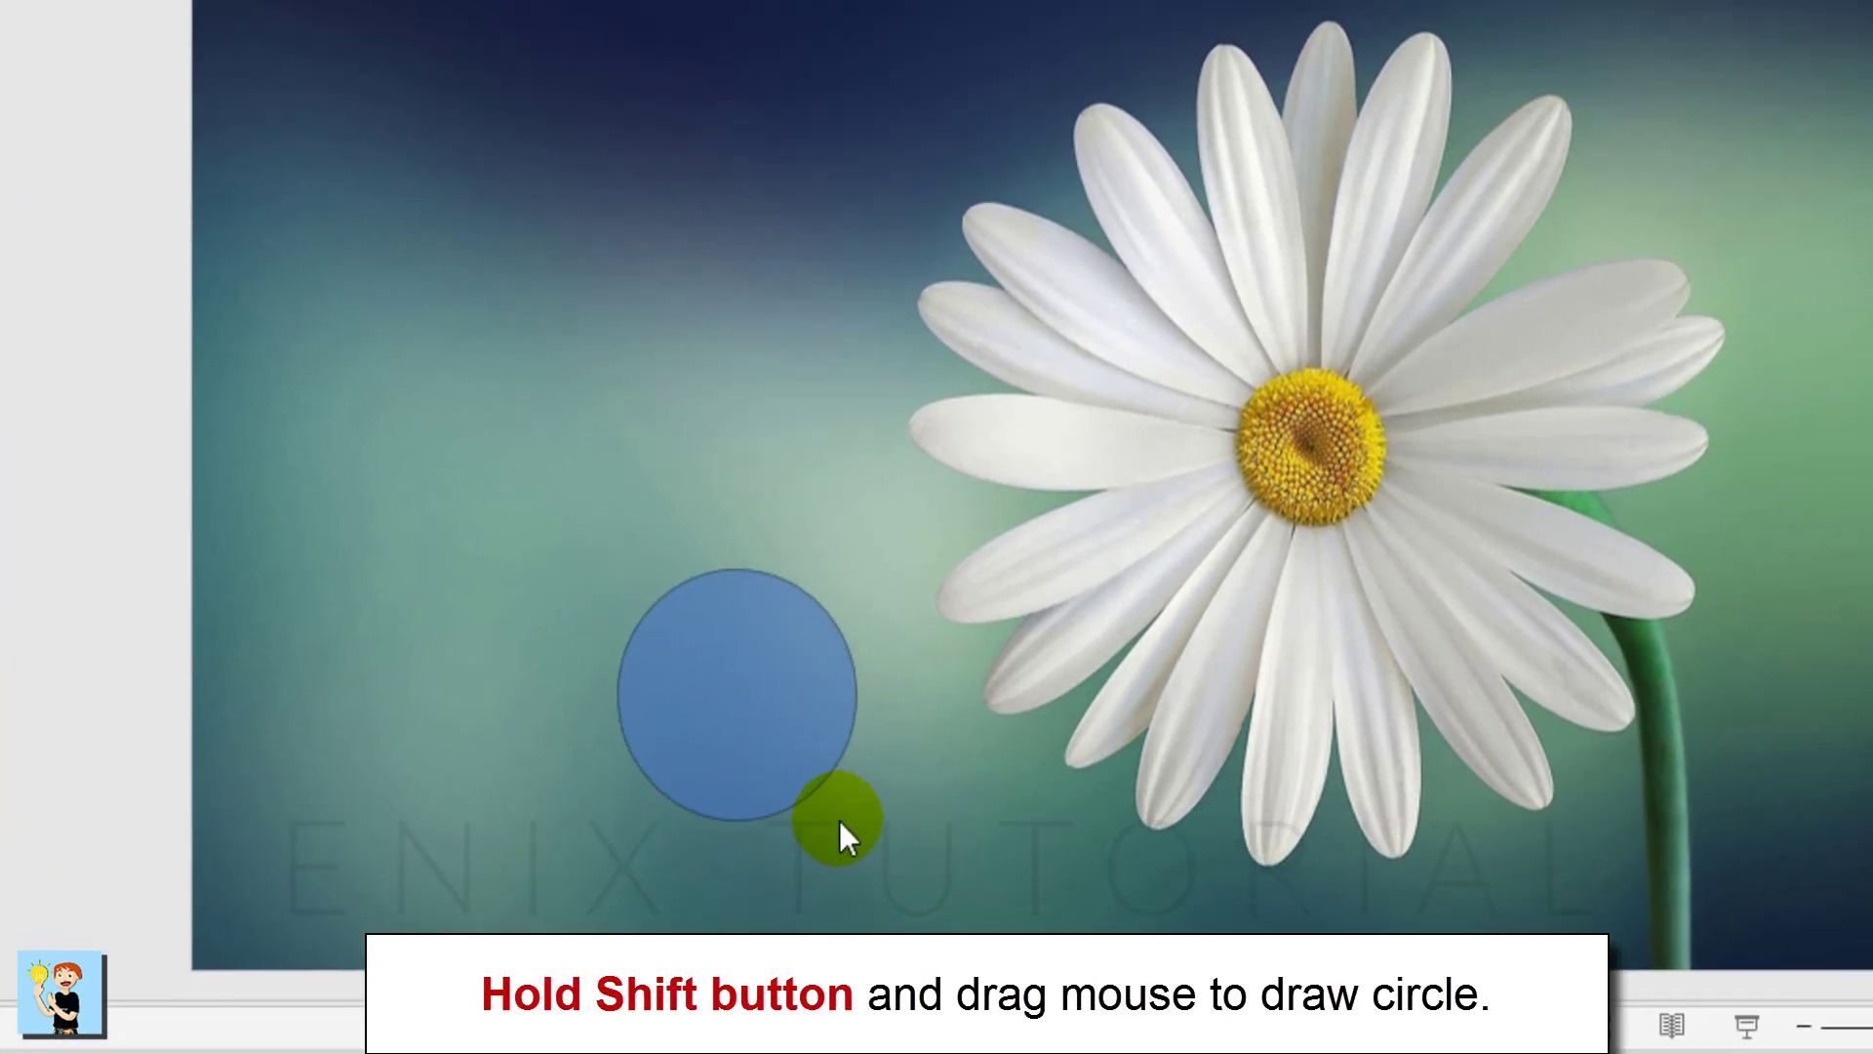
left_click_drag(615, 569, 835, 811)
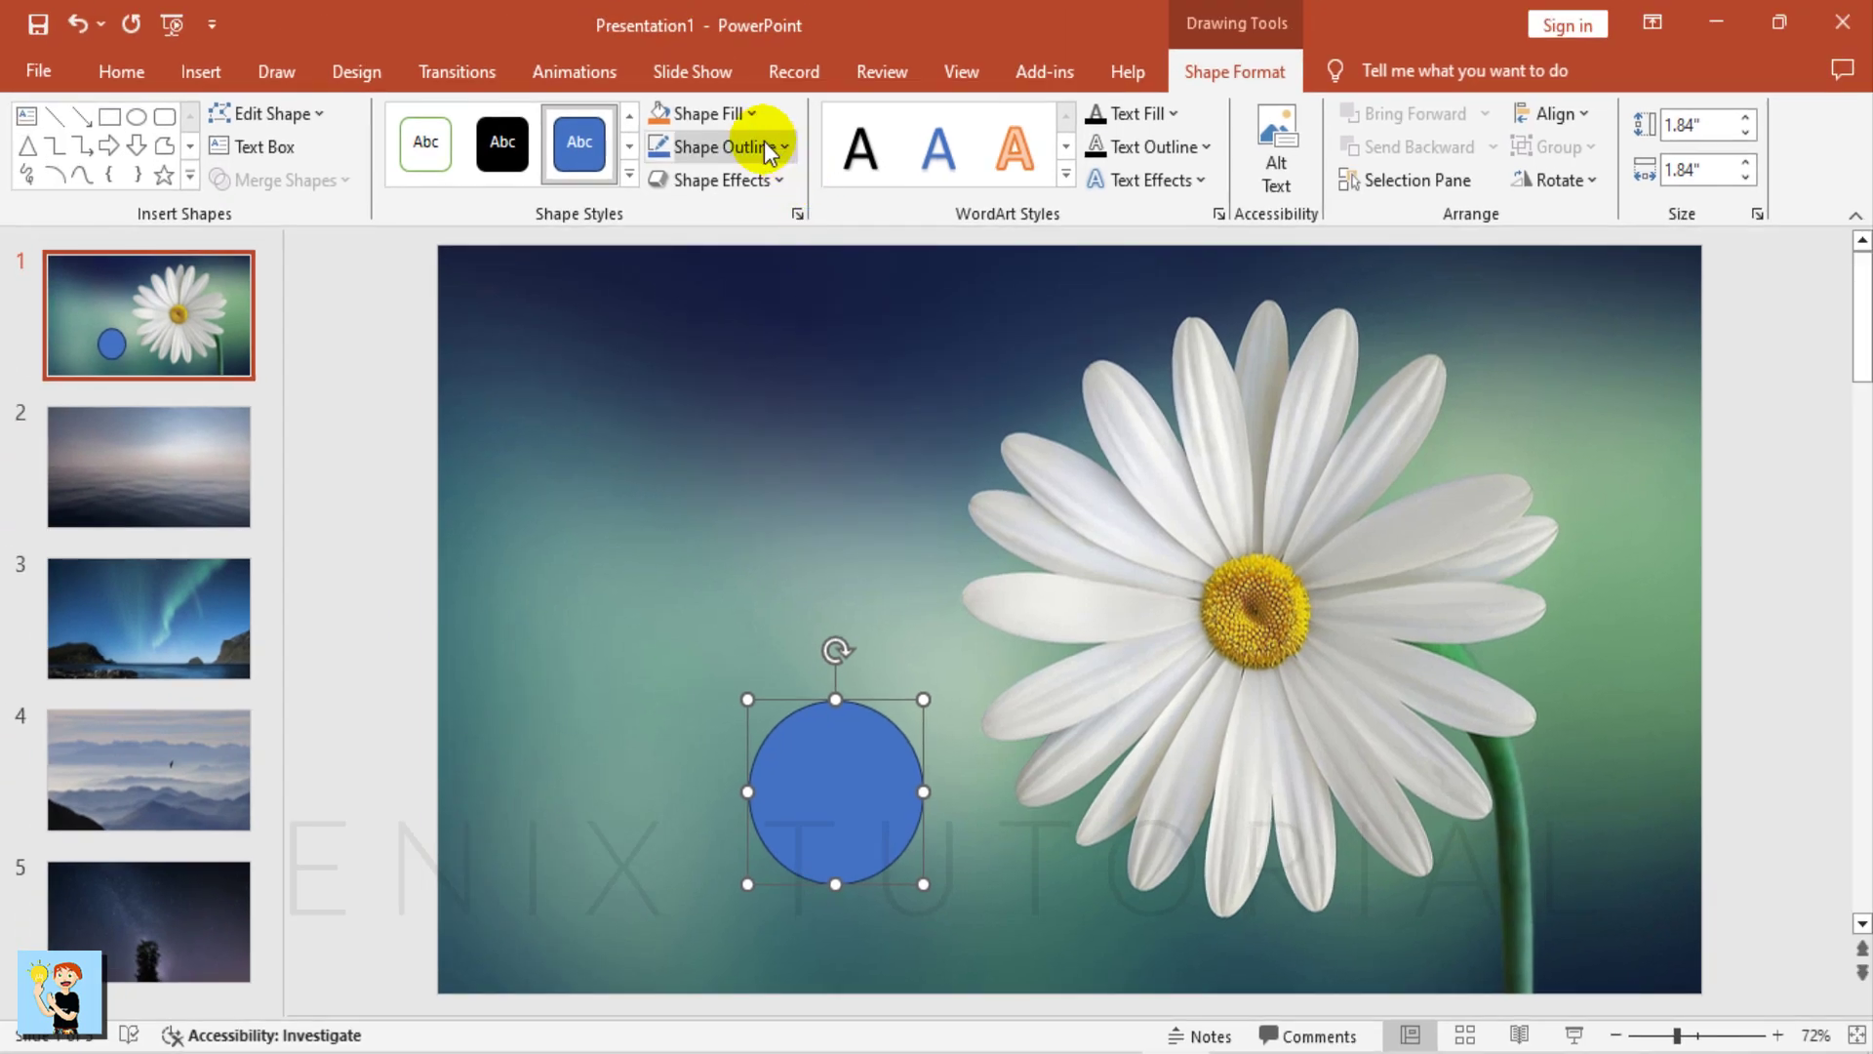
- Make the circle solid white with no outline
left_click(744, 112)
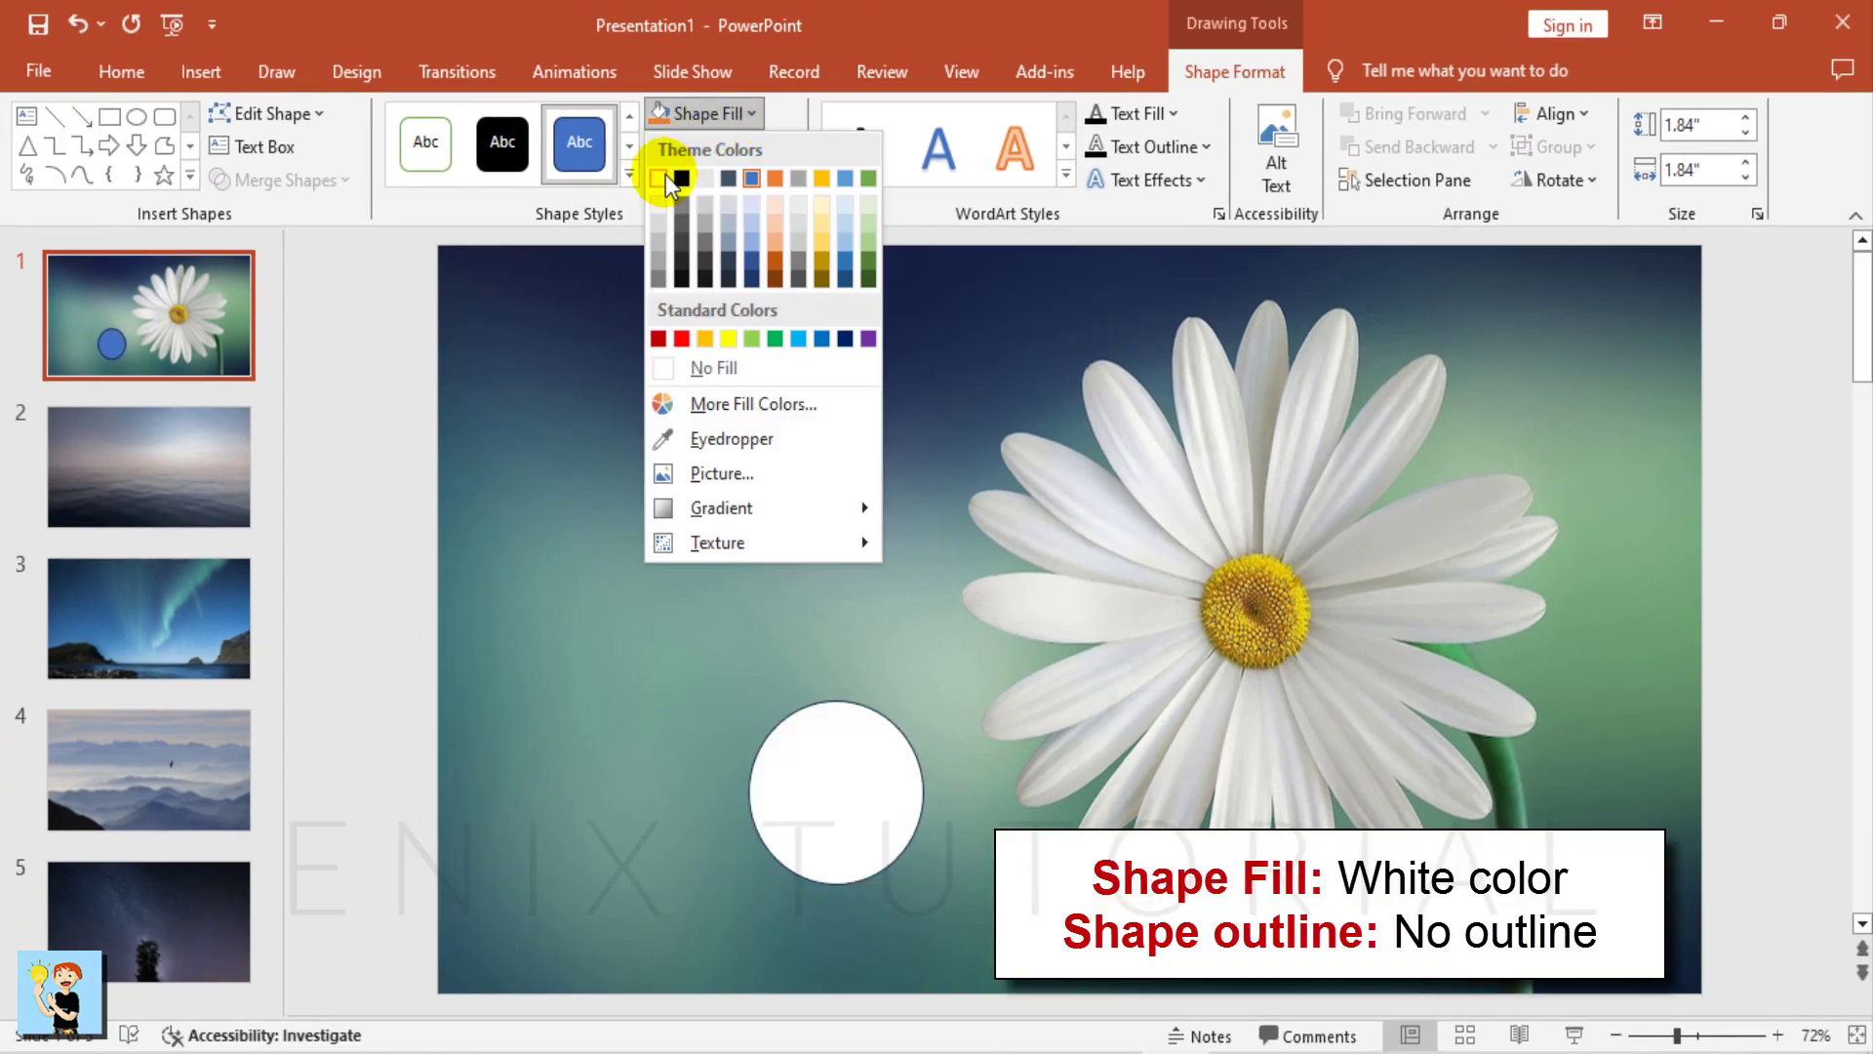
left_click(673, 180)
left_click(727, 146)
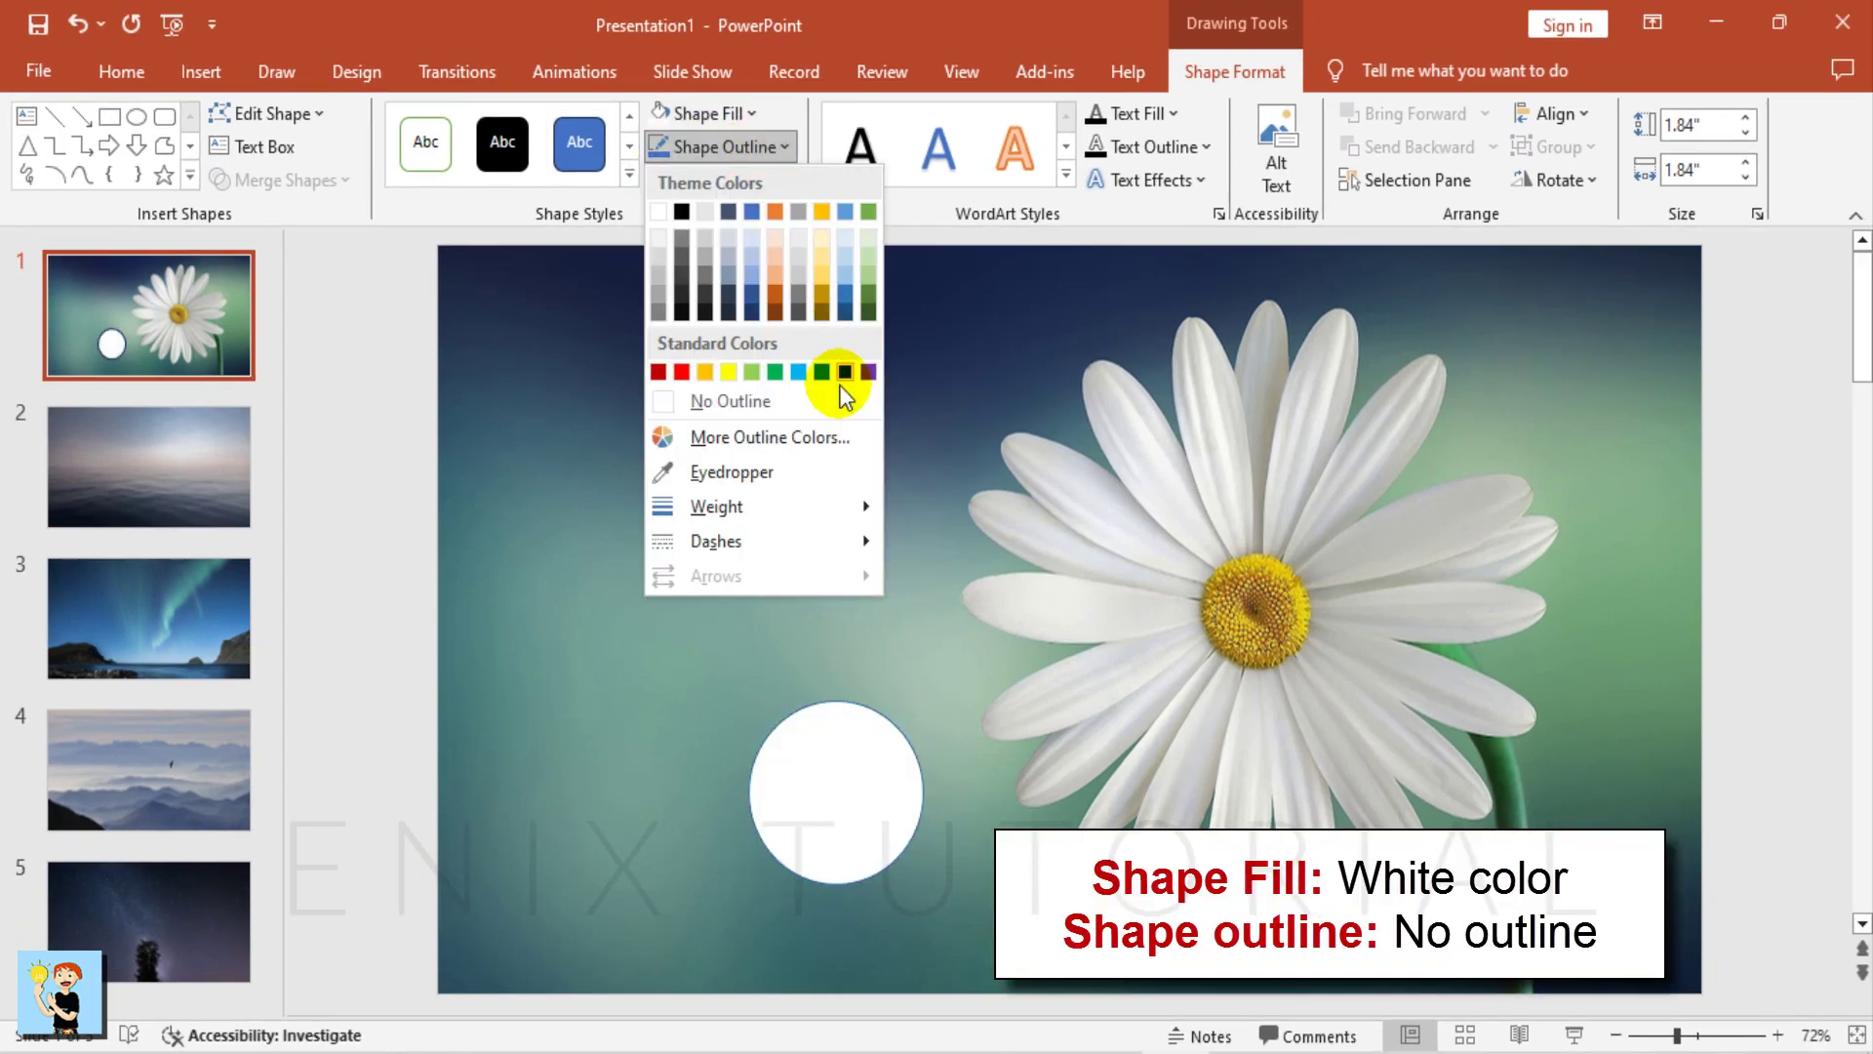
left_click(810, 409)
- Resize the circle to 0.94 inches with its aspect ratio locked
left_click_drag(859, 761, 846, 802)
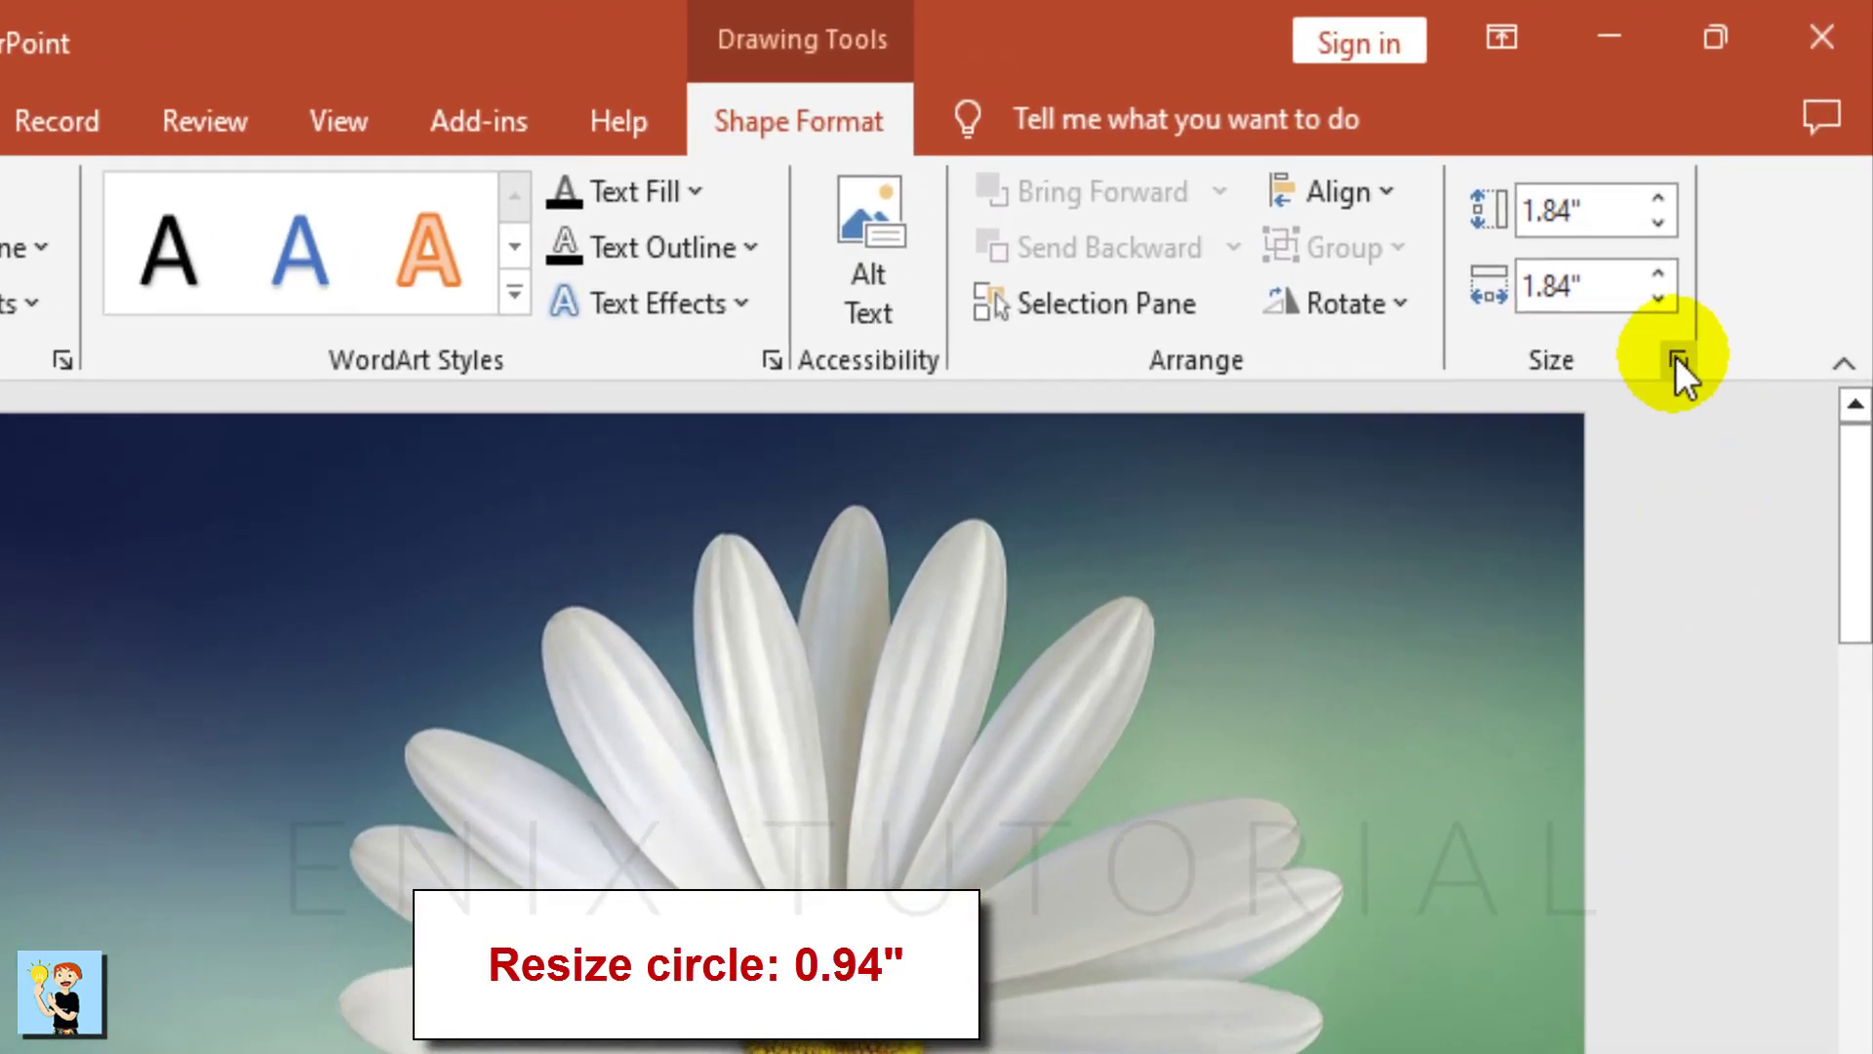
left_click(1675, 356)
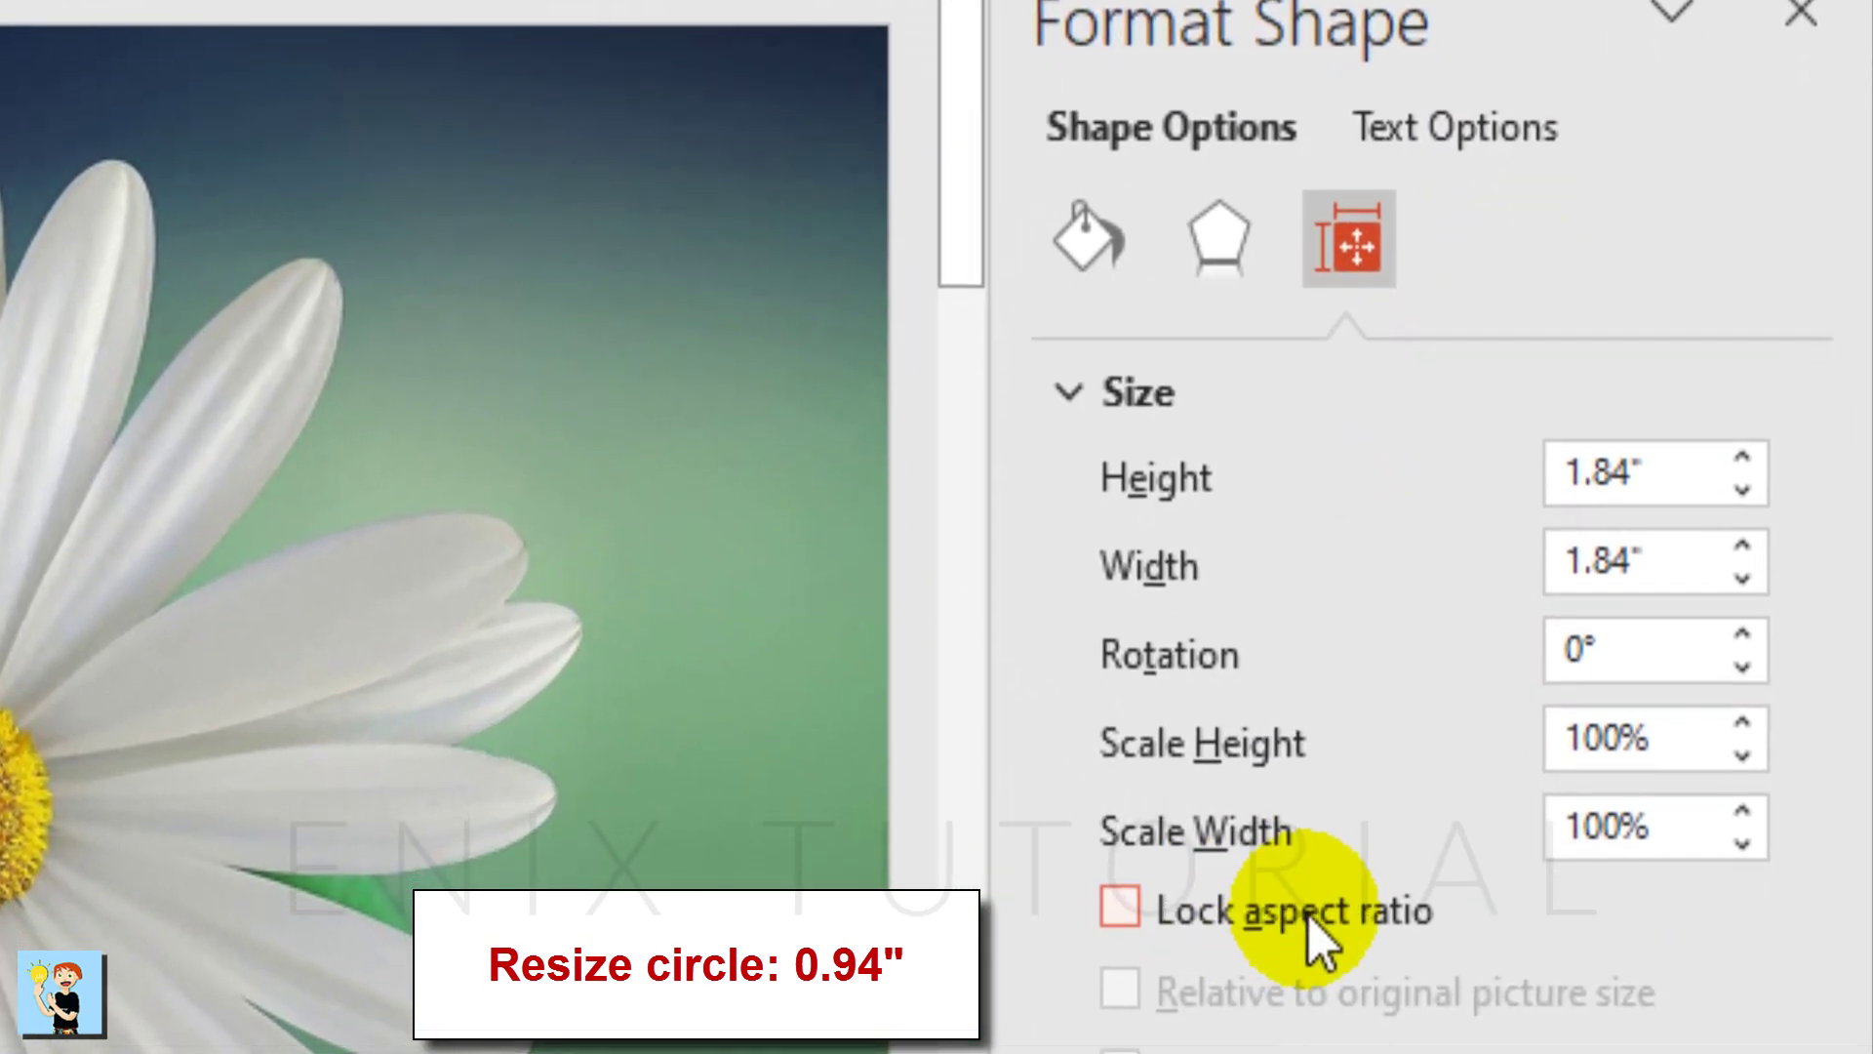
left_click(1306, 922)
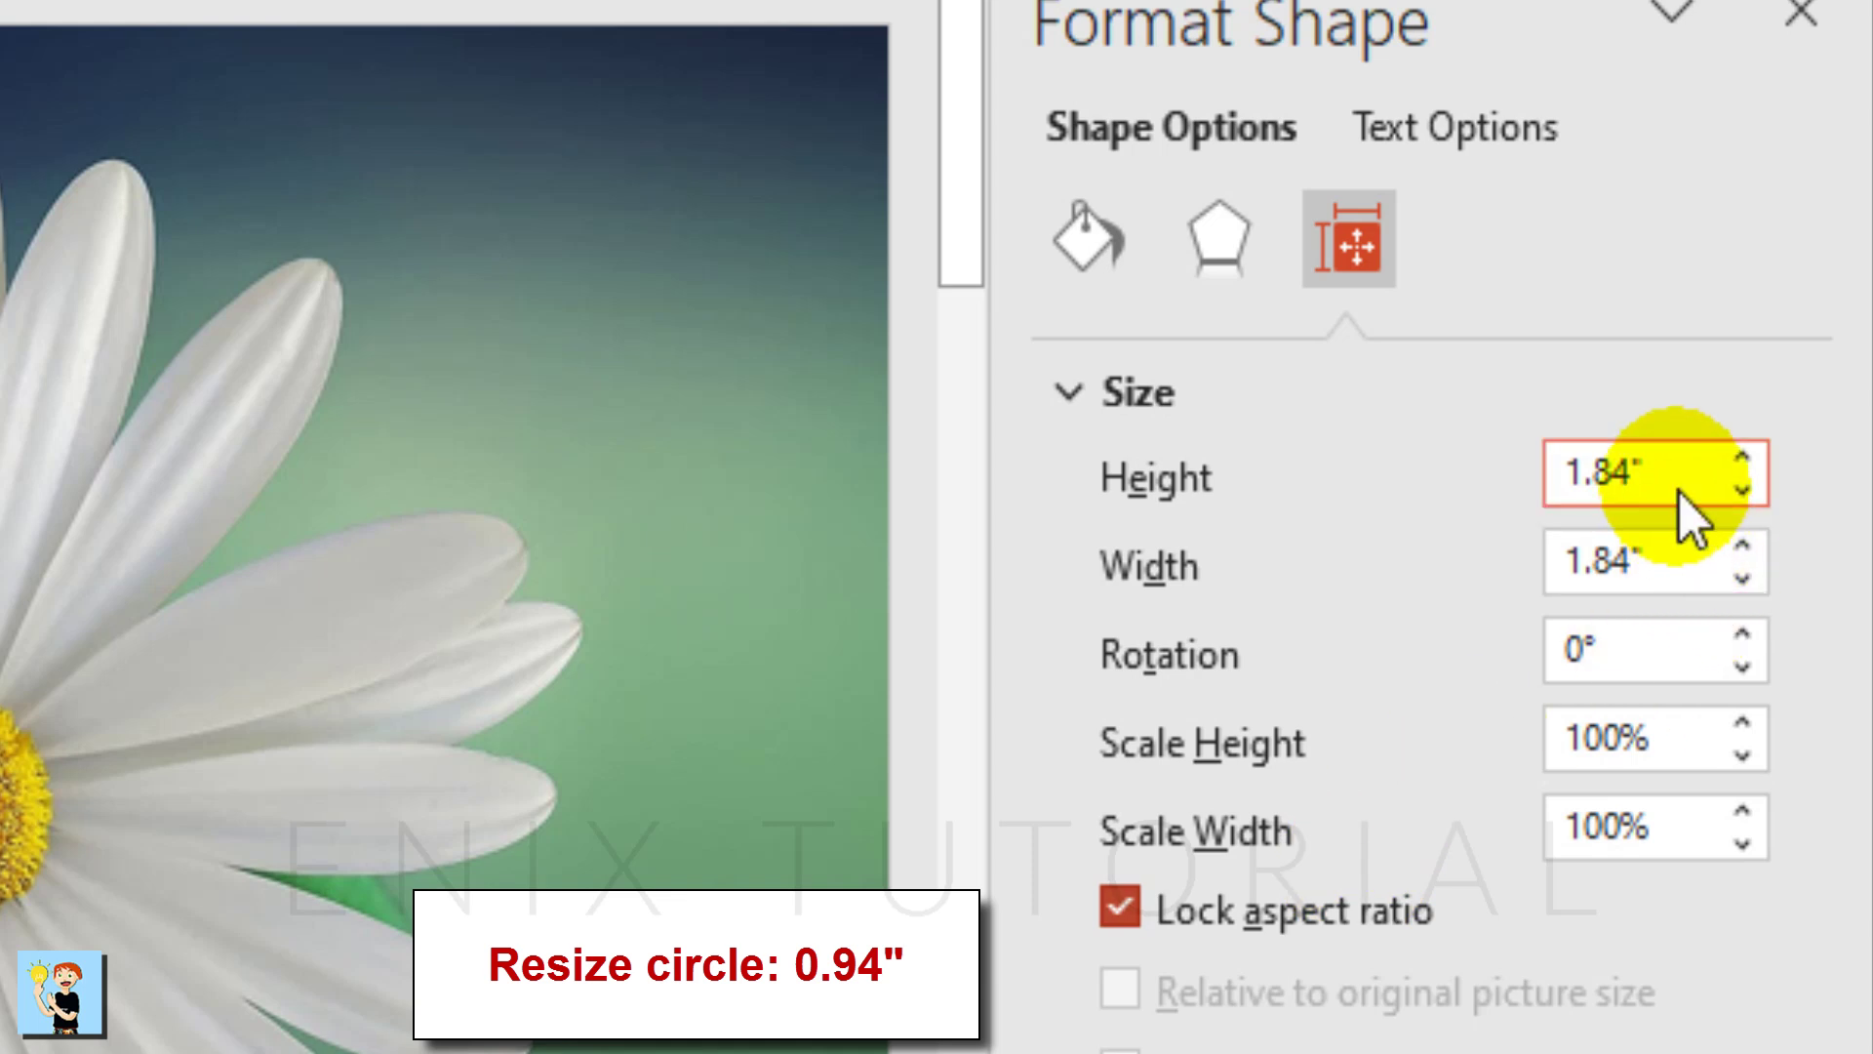
left_click_drag(1684, 495, 1551, 474)
mouse_move(1654, 651)
type("0.94")
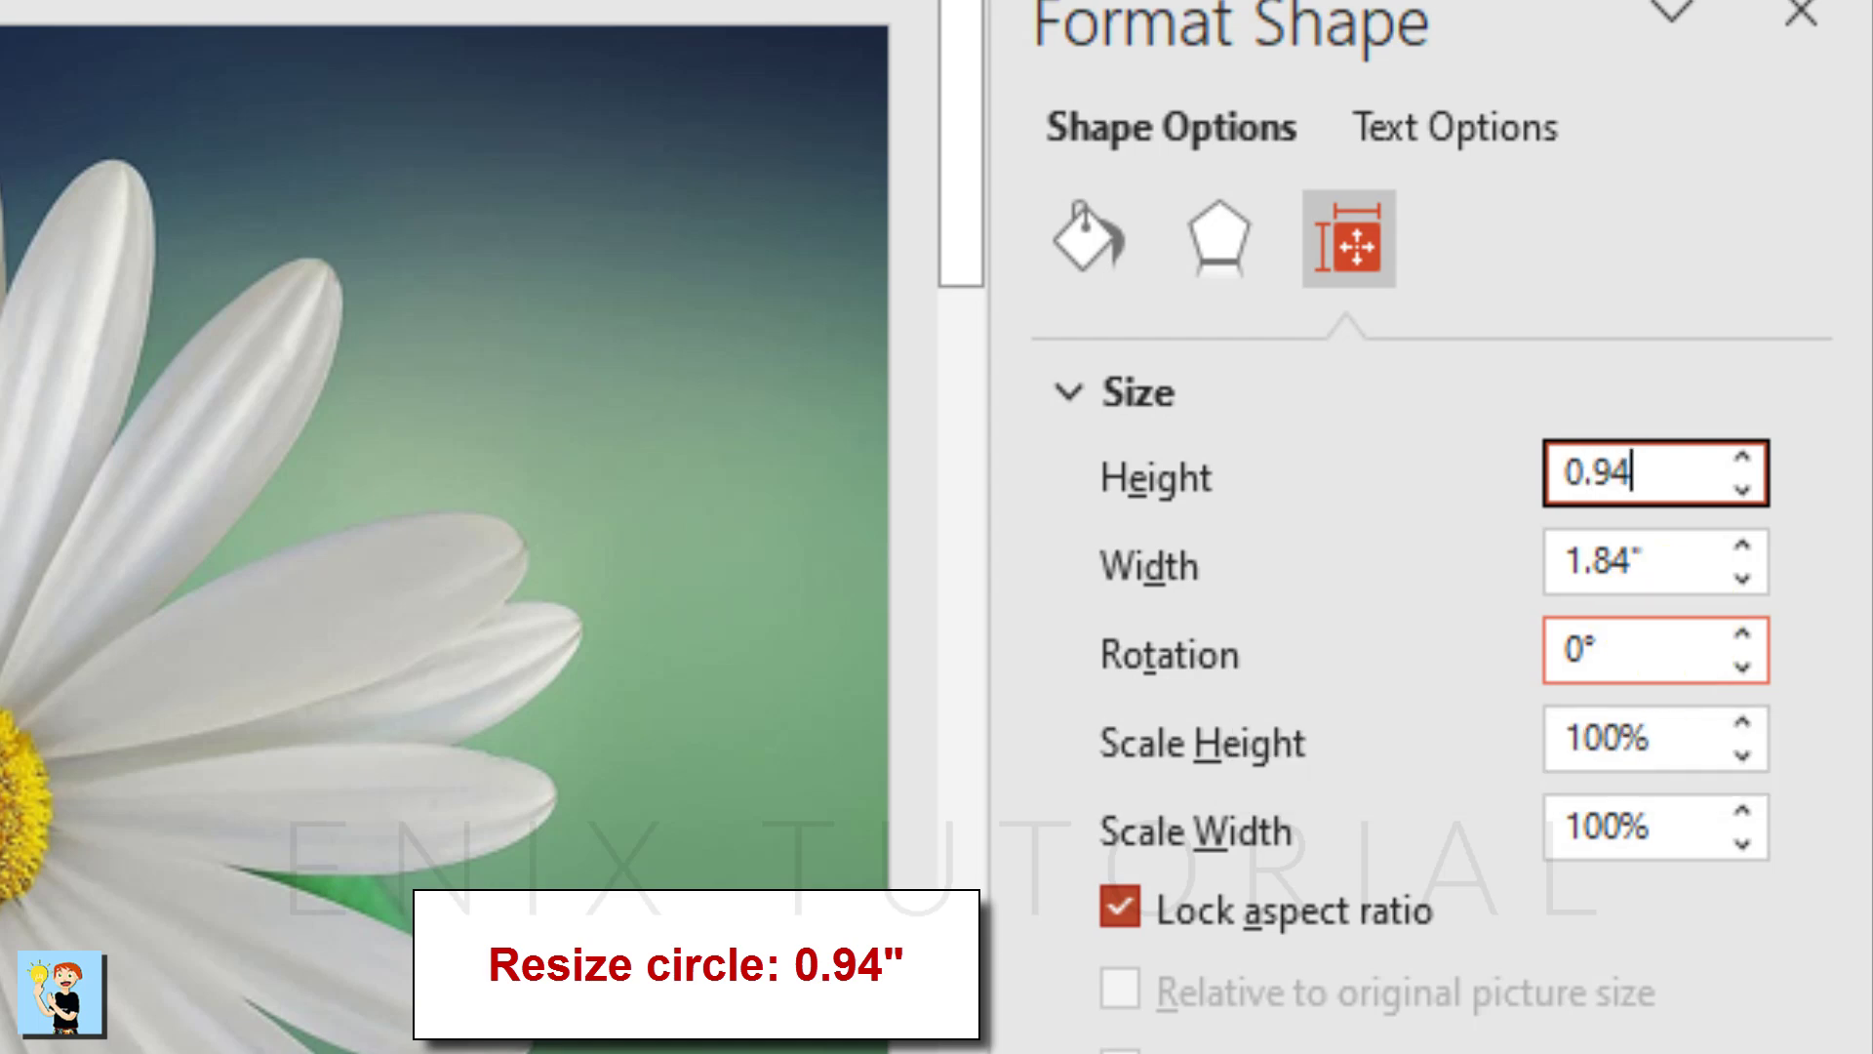
key("Return")
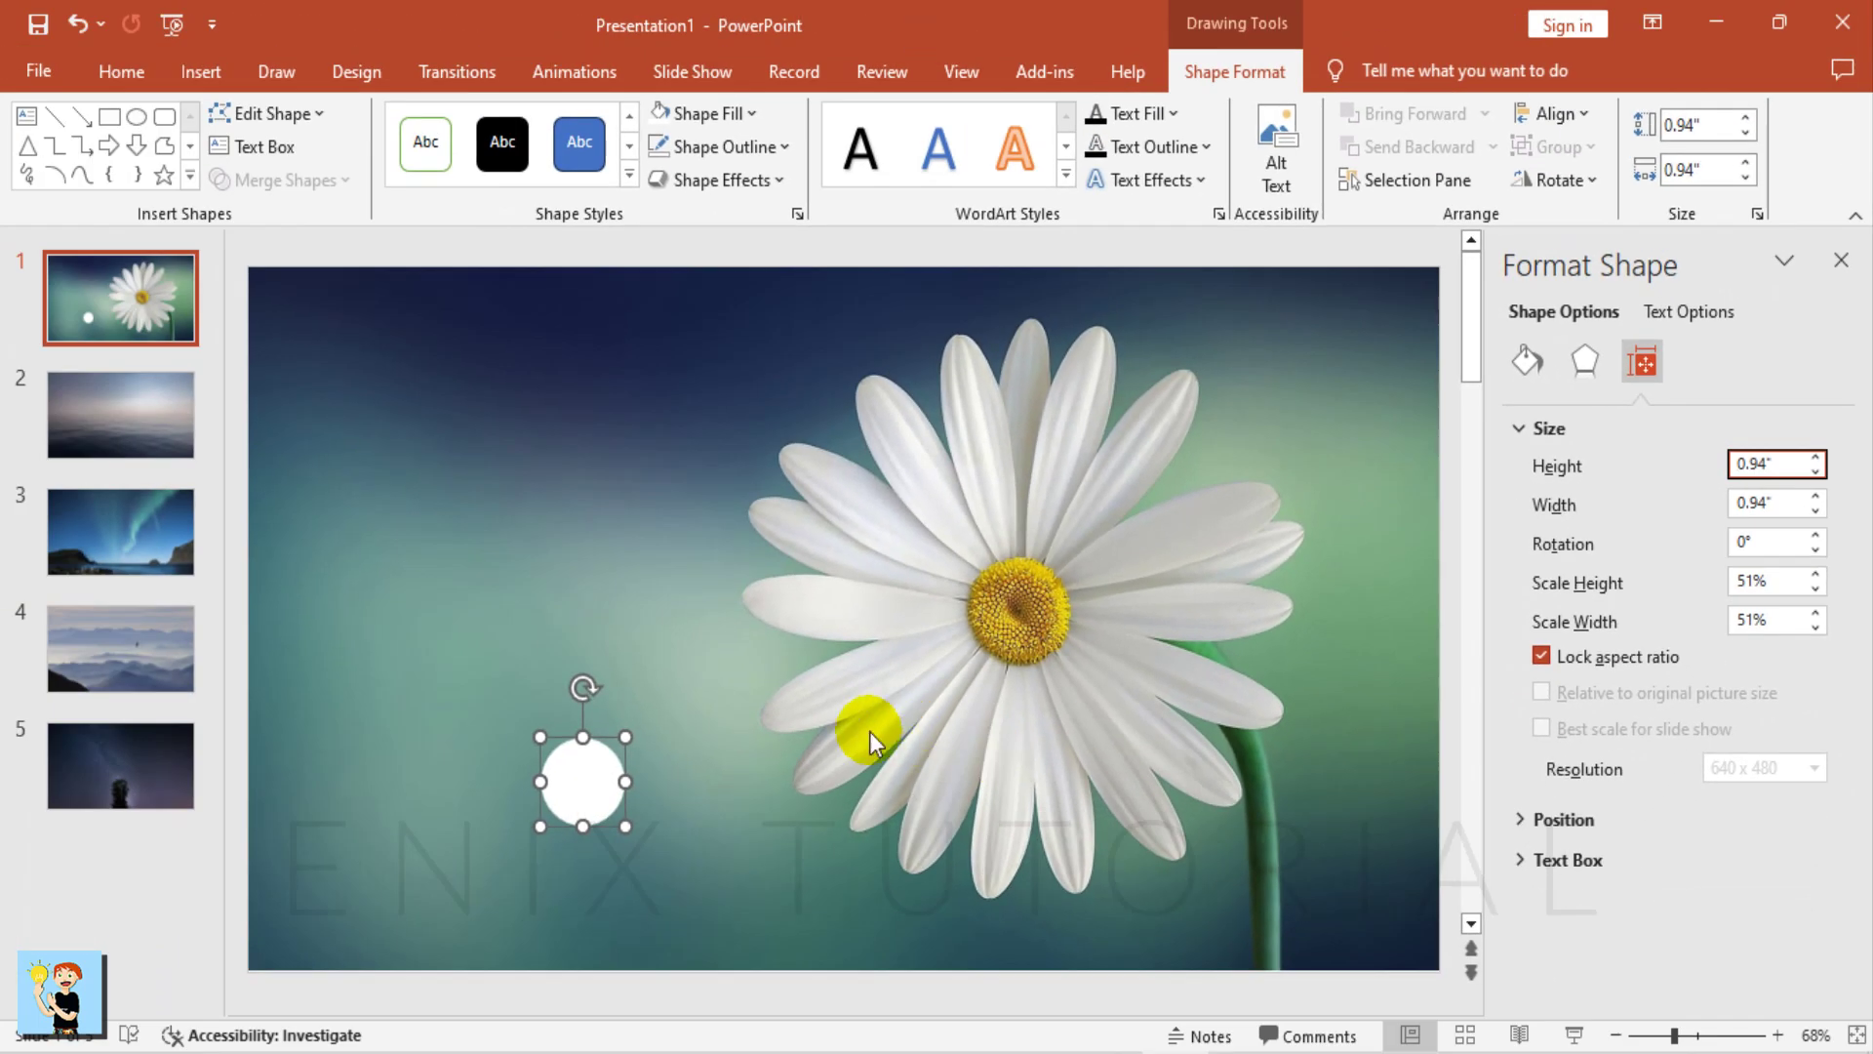
- Move the circle to the lower left of the slide
left_click(805, 757)
left_click(571, 820)
left_click_drag(562, 838, 526, 868)
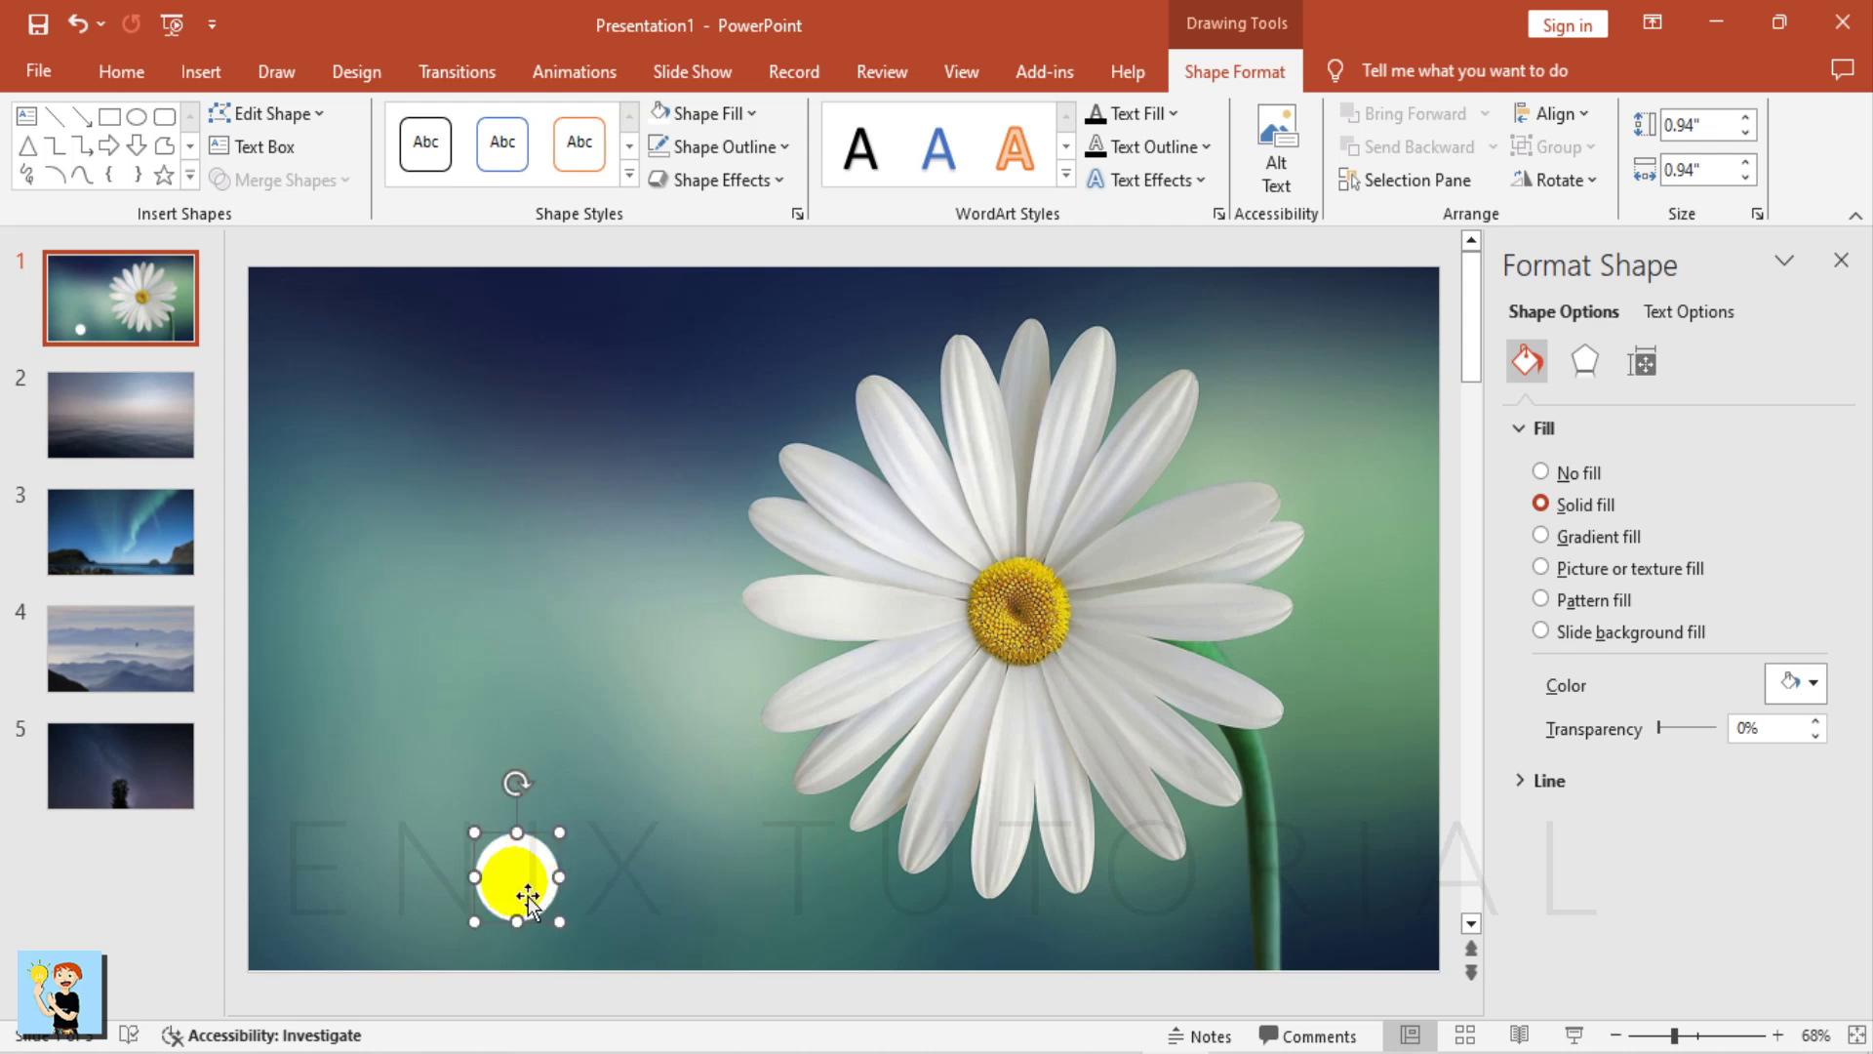
- Duplicate the circle into an evenly spaced row of five along the slide's bottom
key("ctrl+d")
left_click_drag(531, 887, 626, 879)
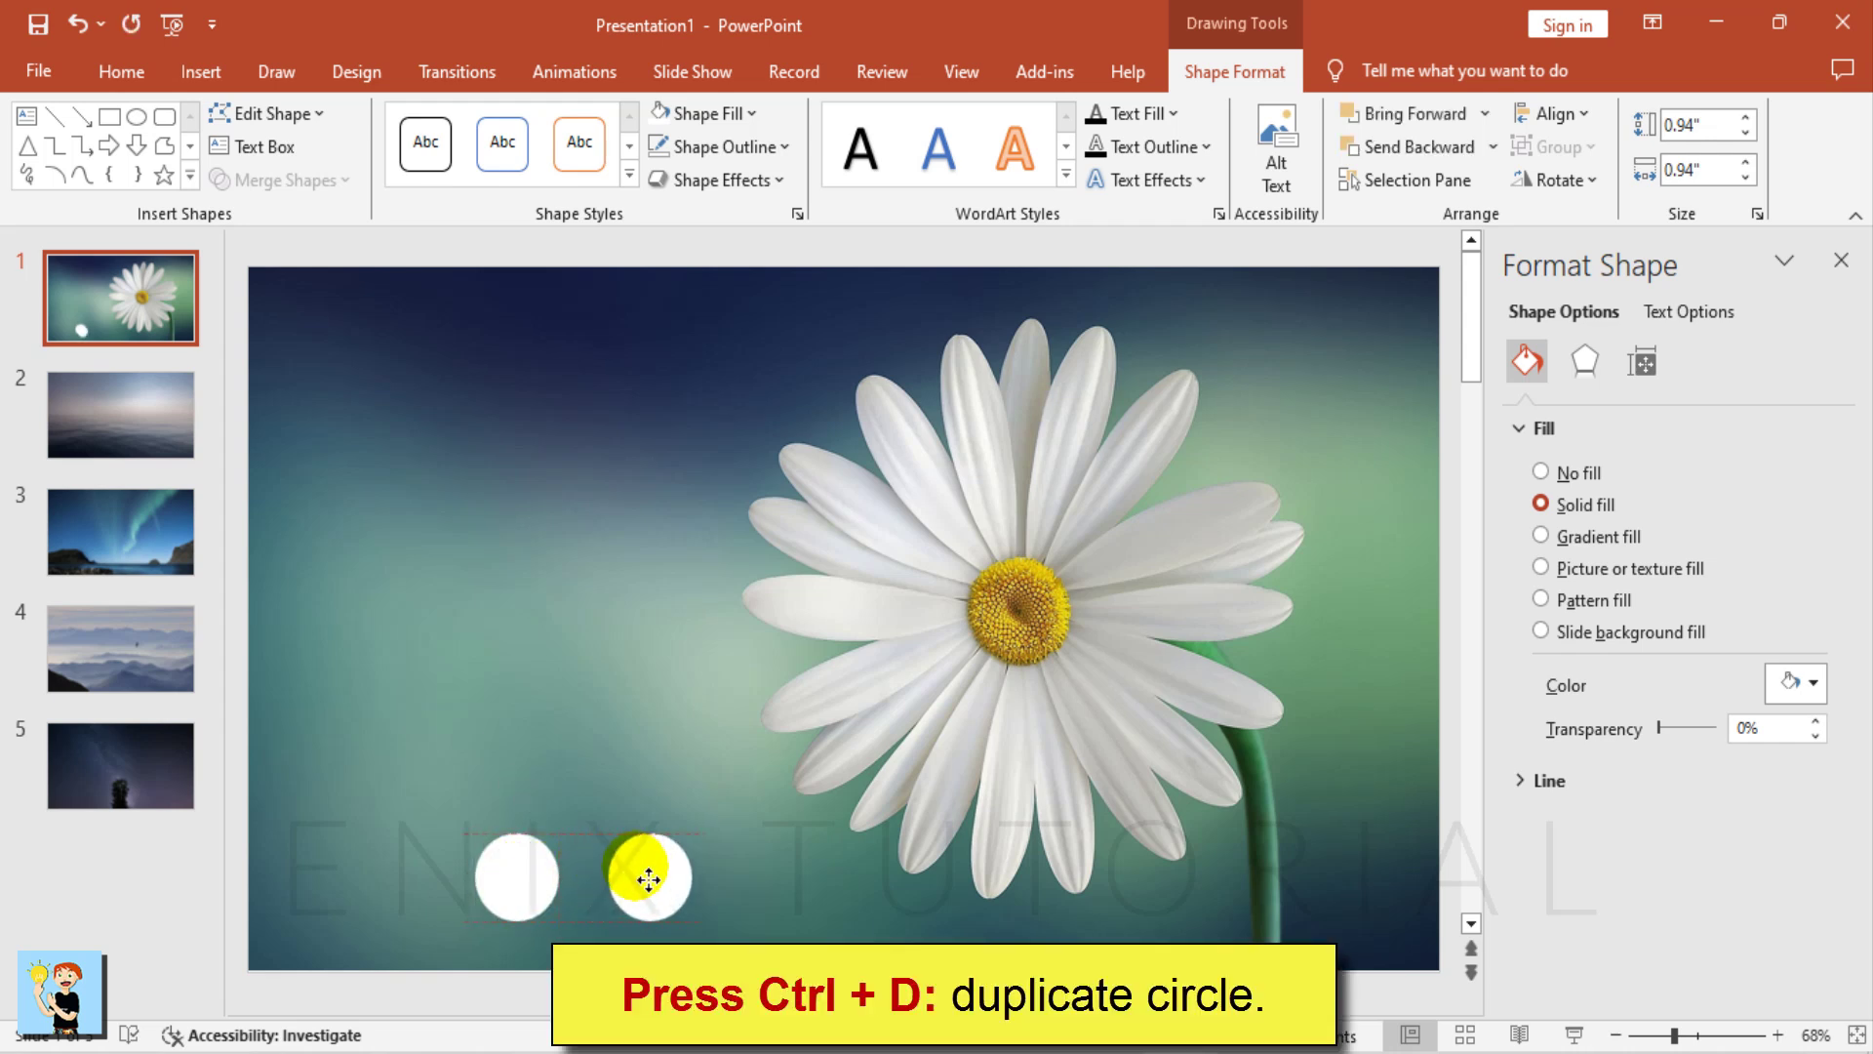
key("ctrl+d")
key("ctrl+d")
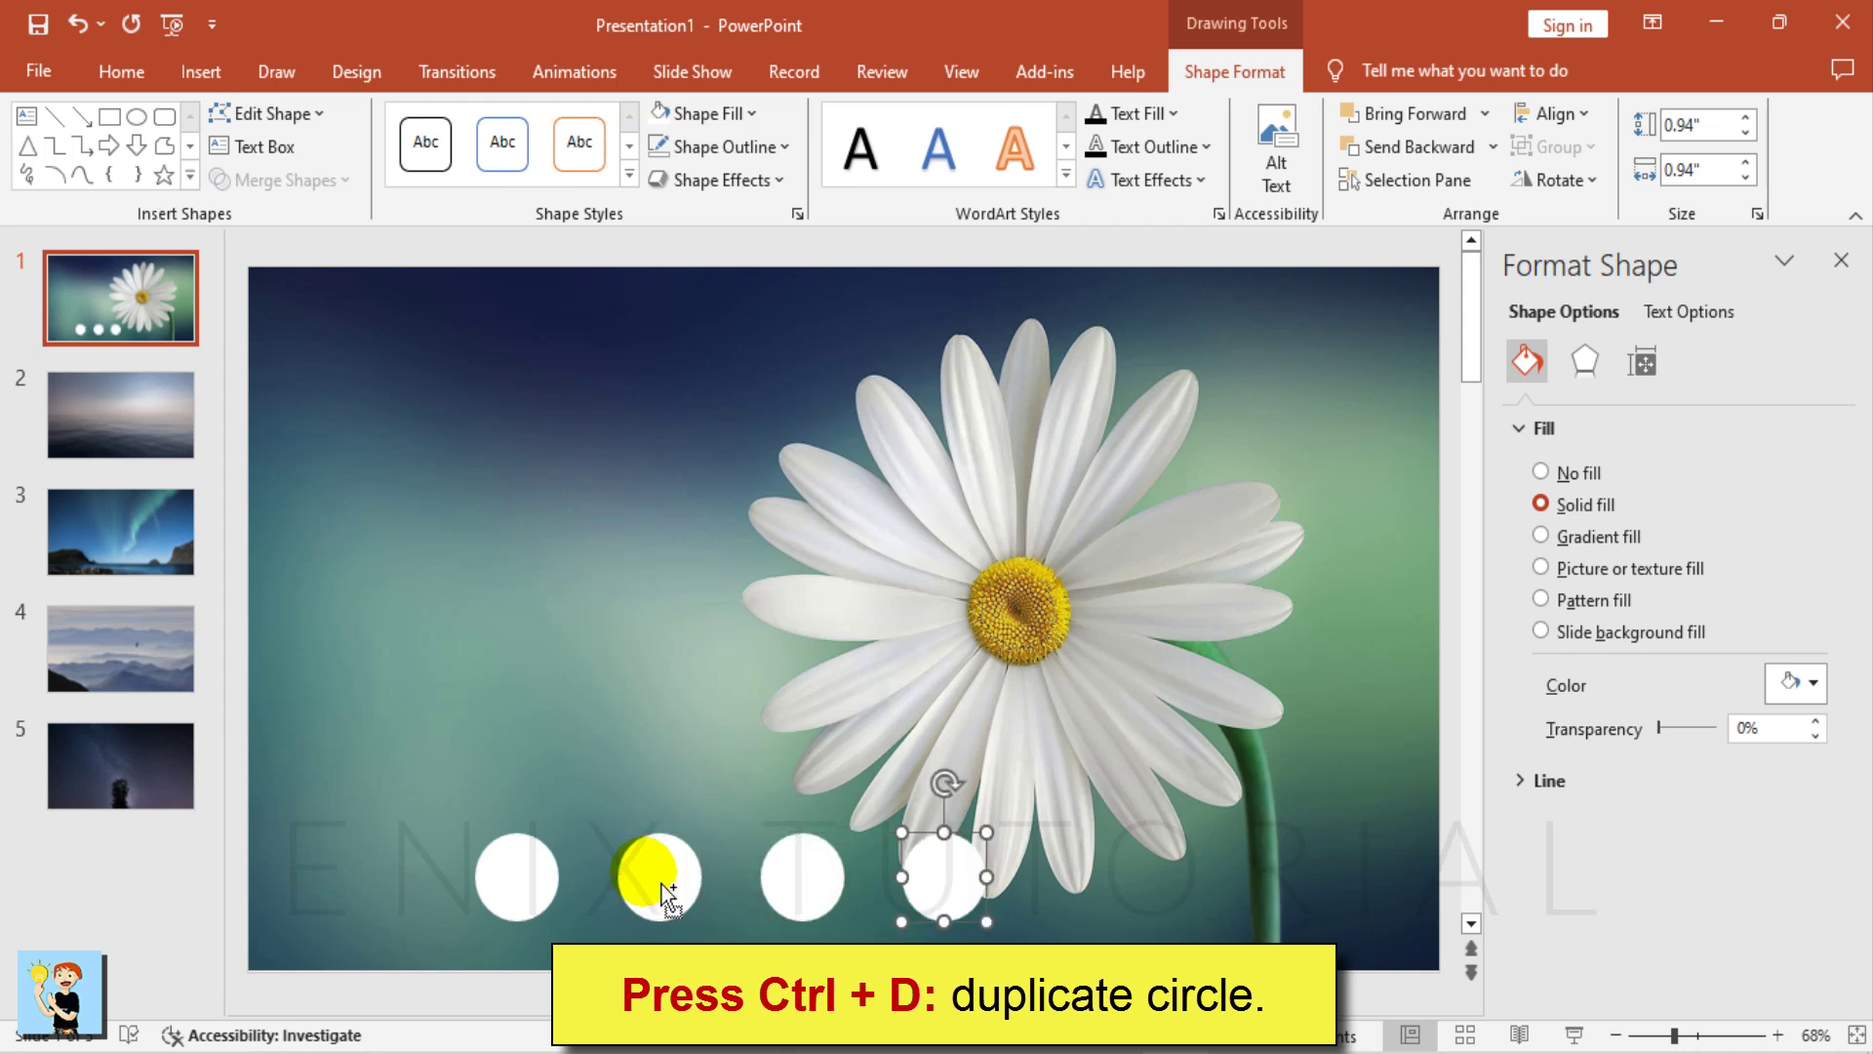
key("ctrl+d")
left_click(1068, 695)
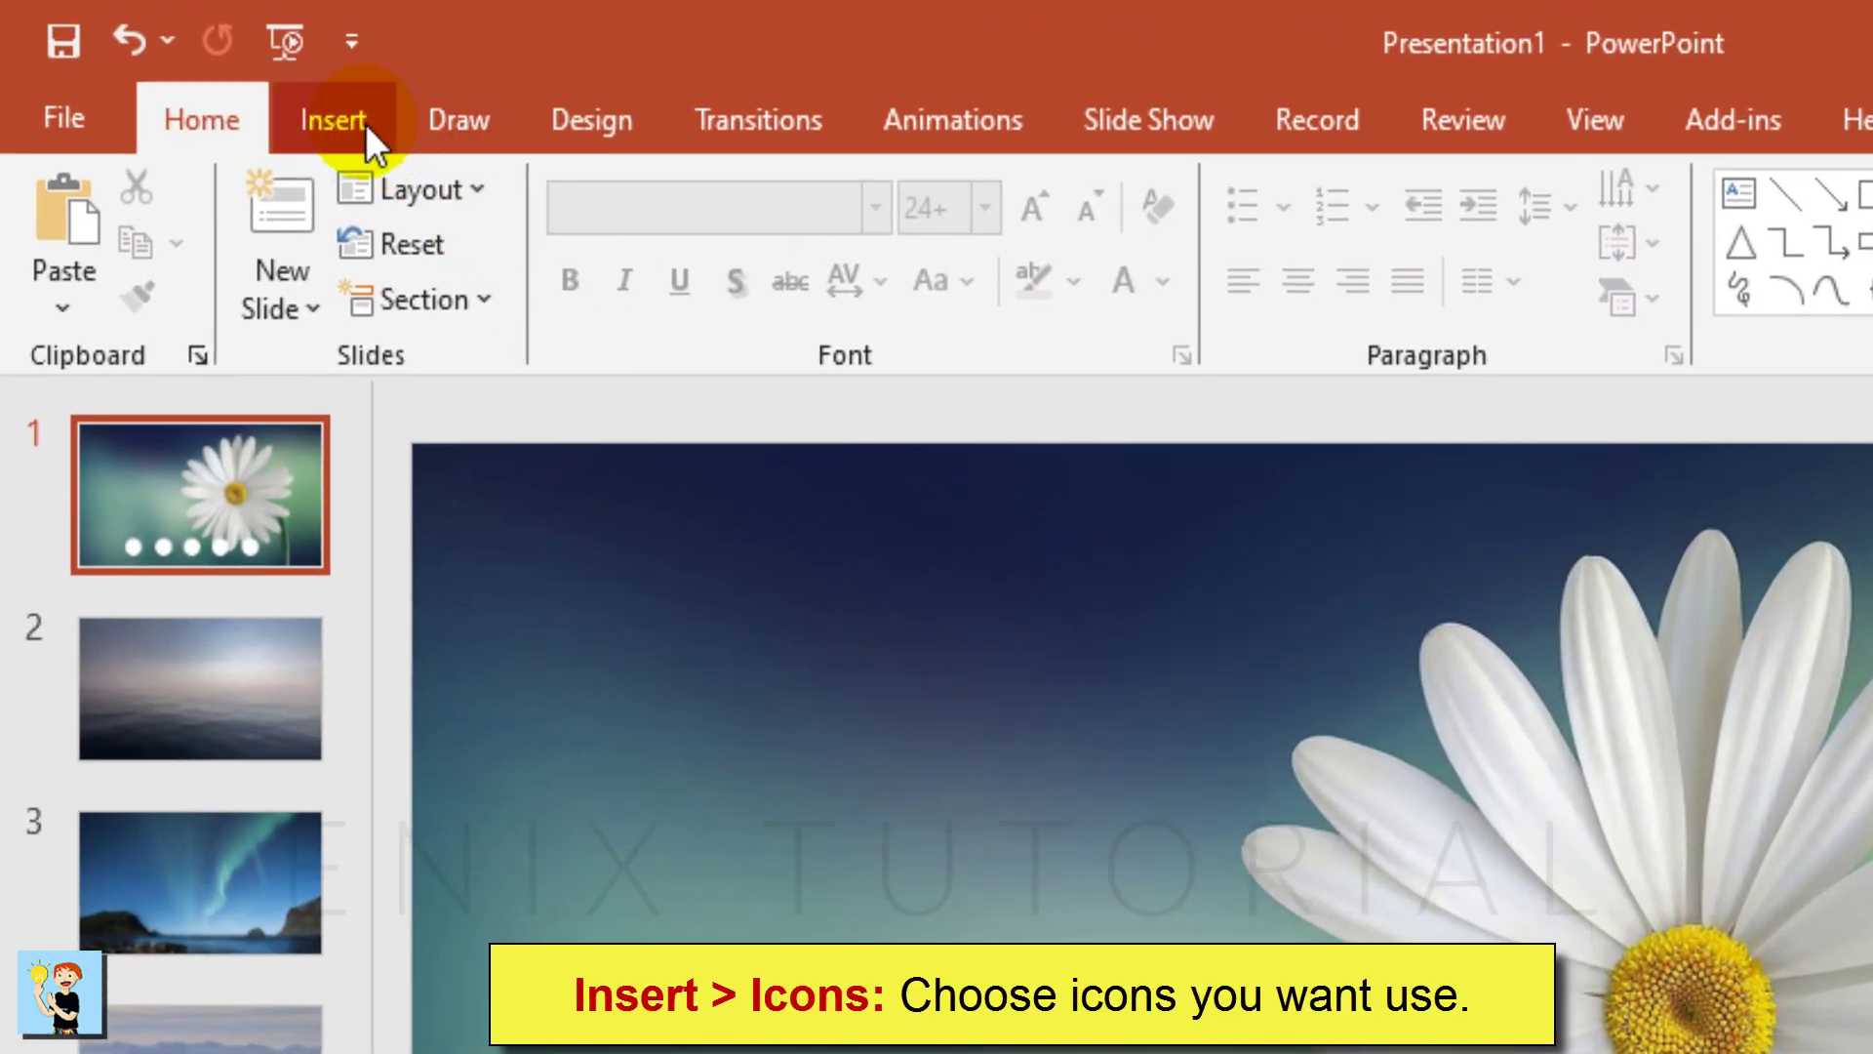
- Insert five Analytics icons—chart, presentation board, gear, head with gears, light bulb—onto slide 1
left_click(363, 122)
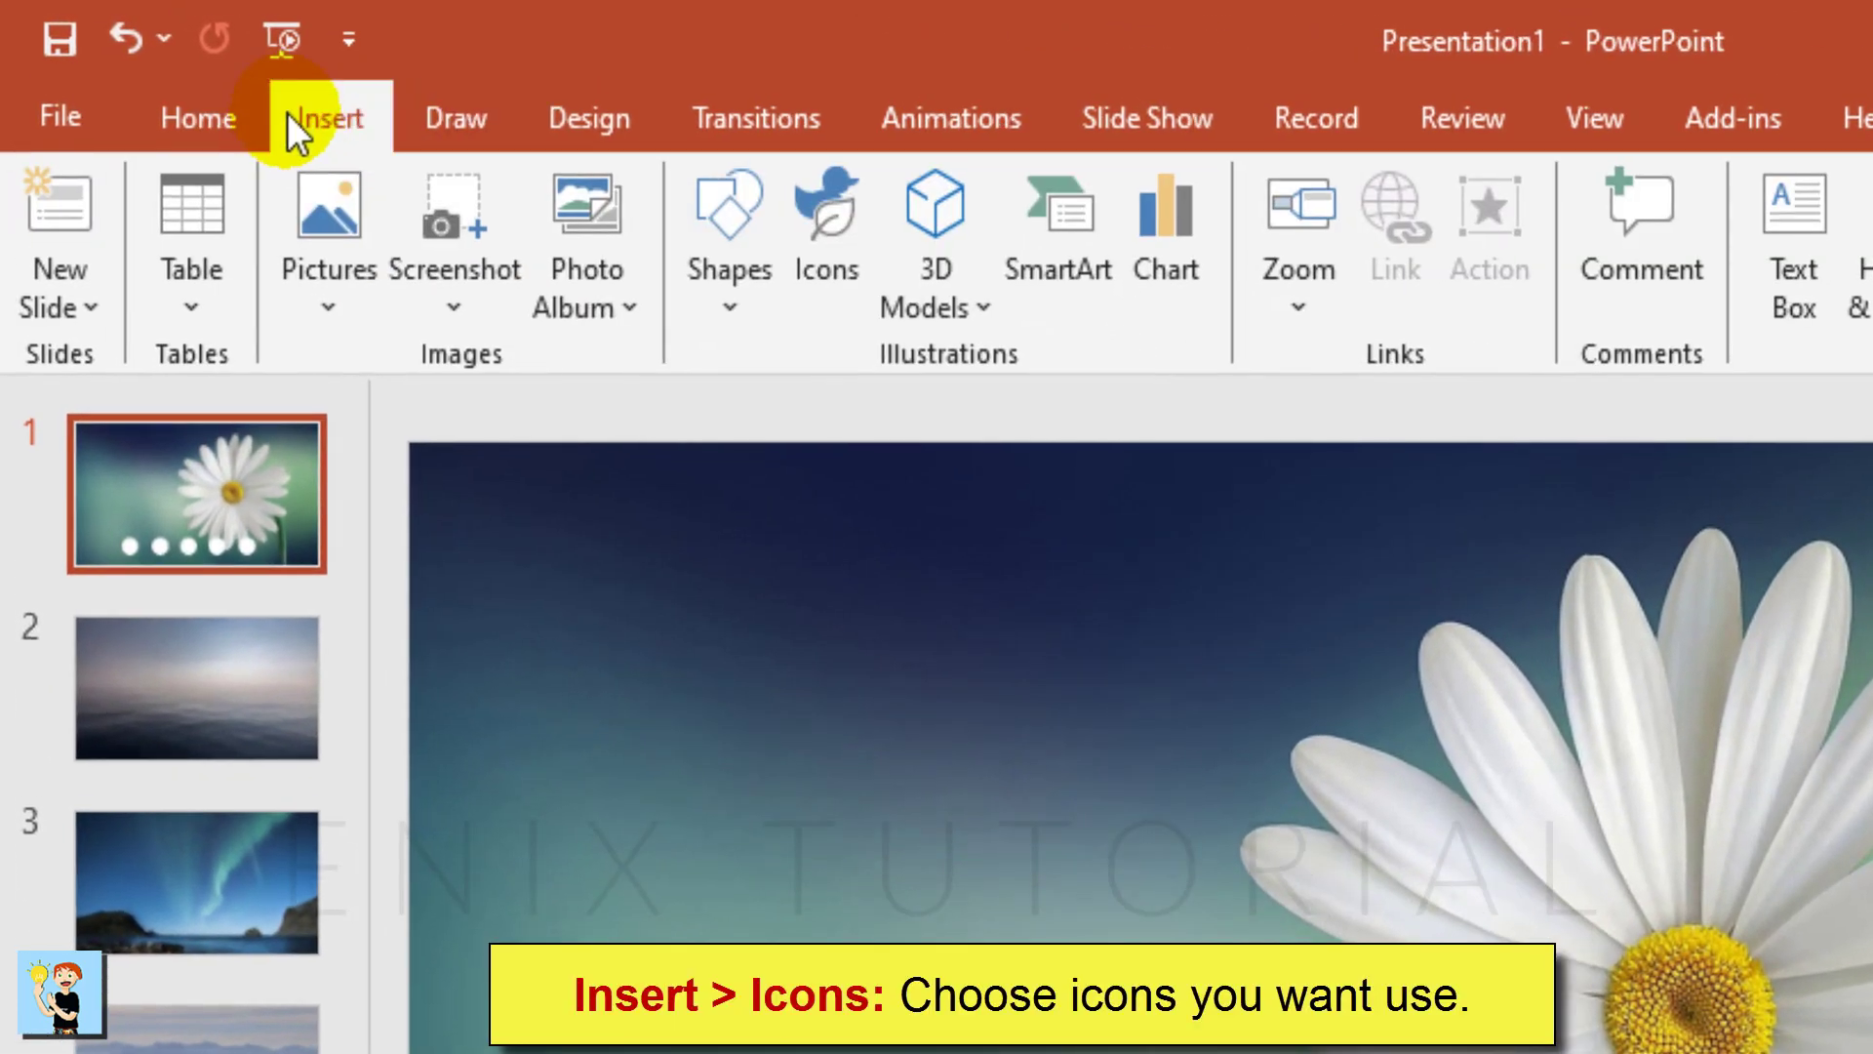
left_click(833, 246)
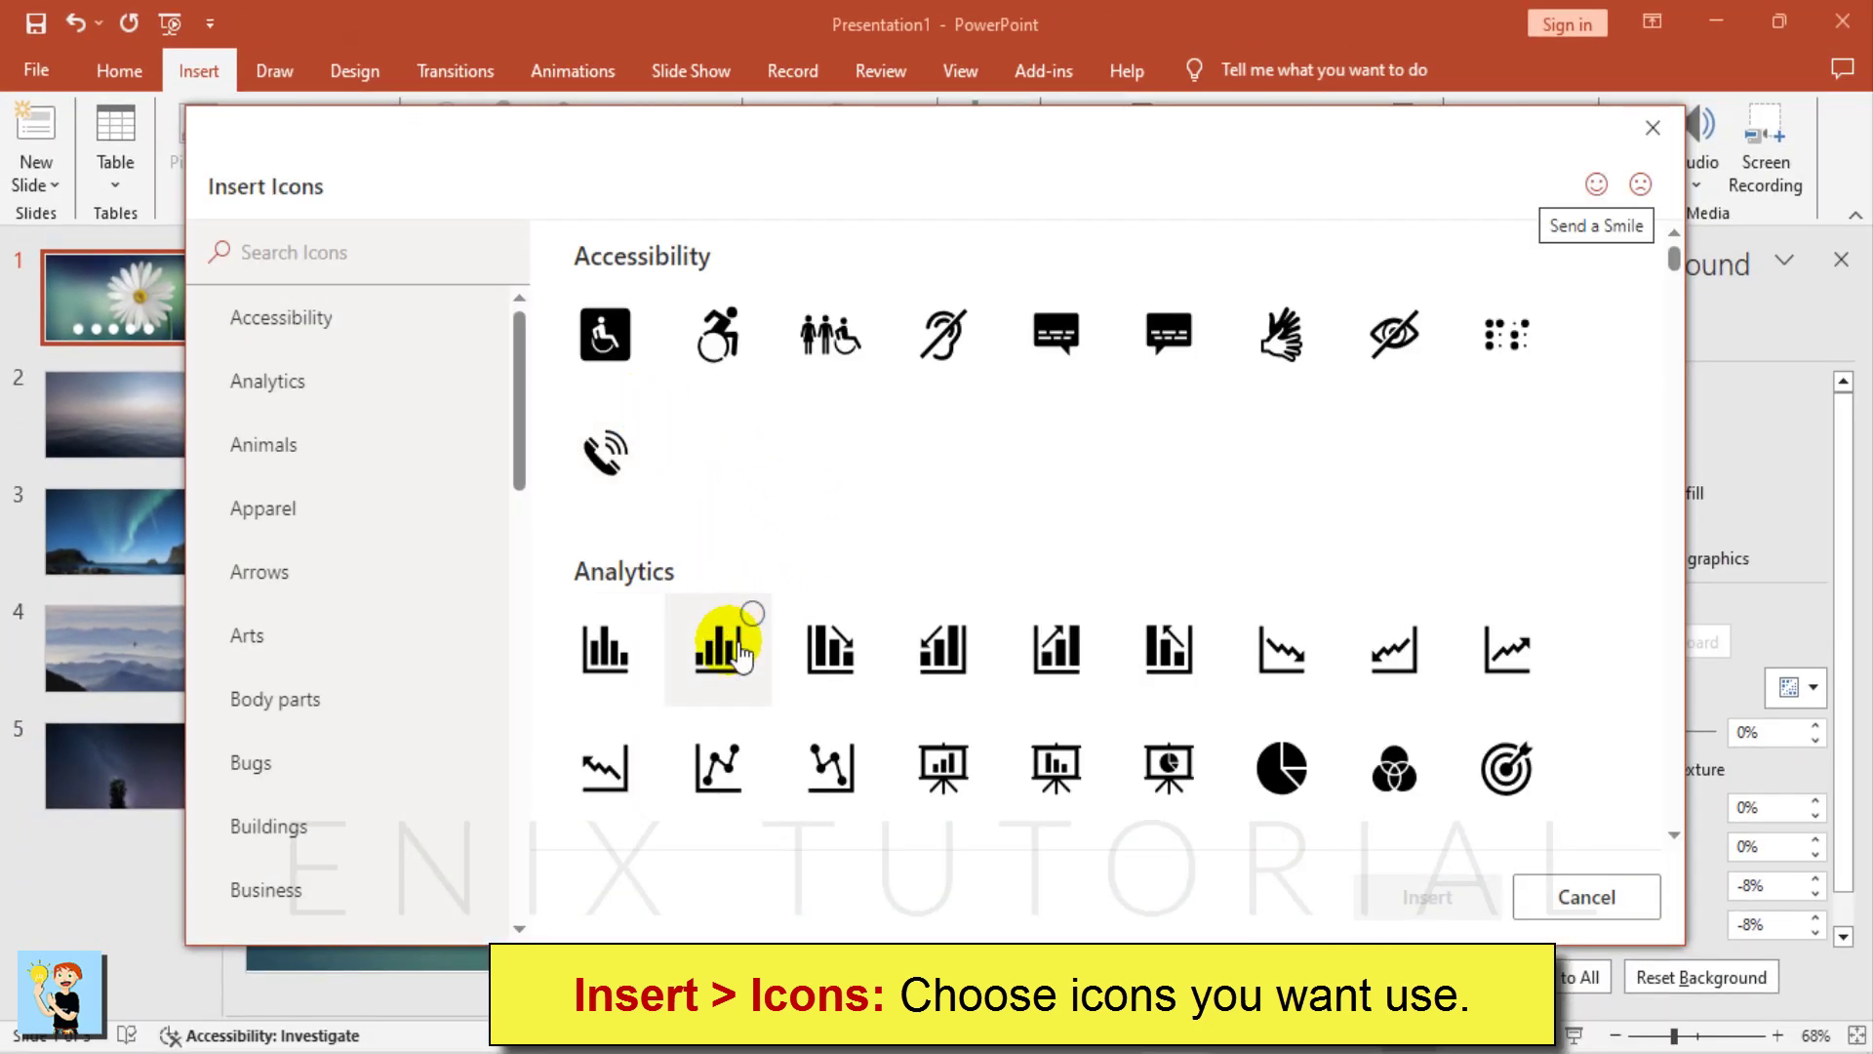
left_click(1081, 644)
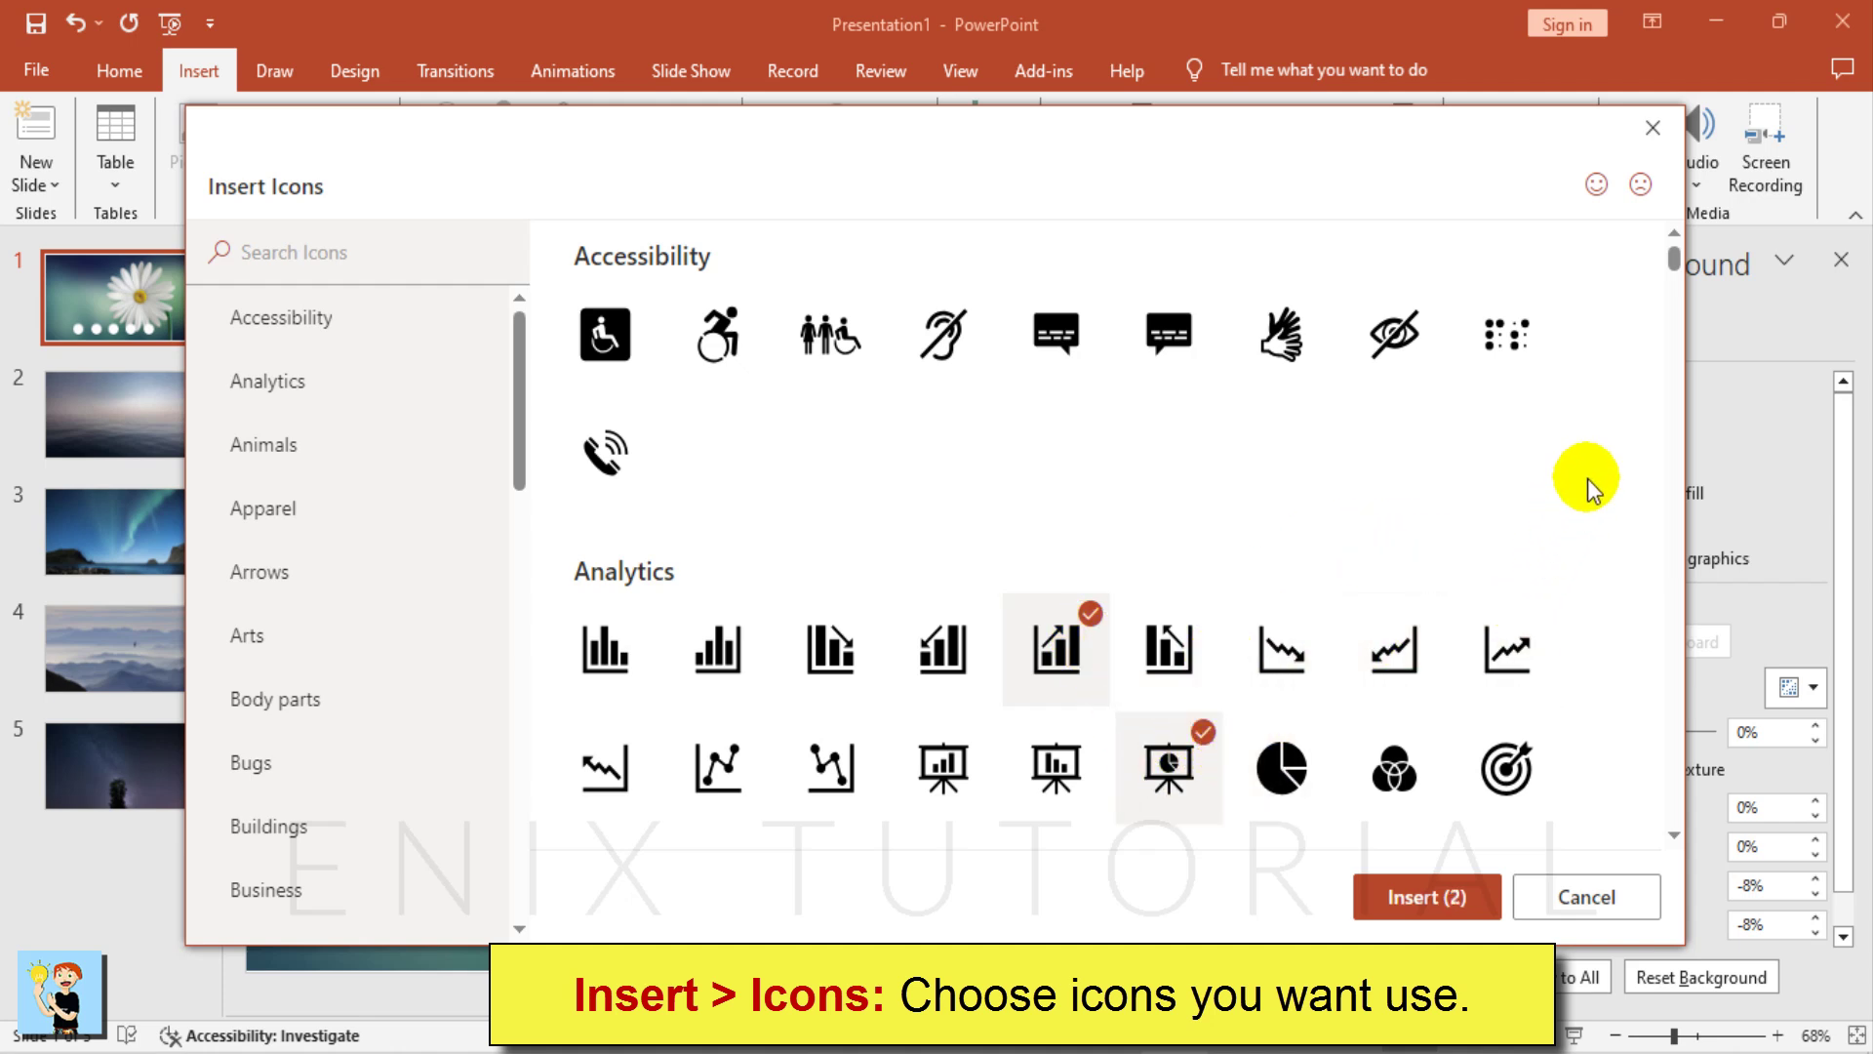
scroll(1310, 545, "down", 3)
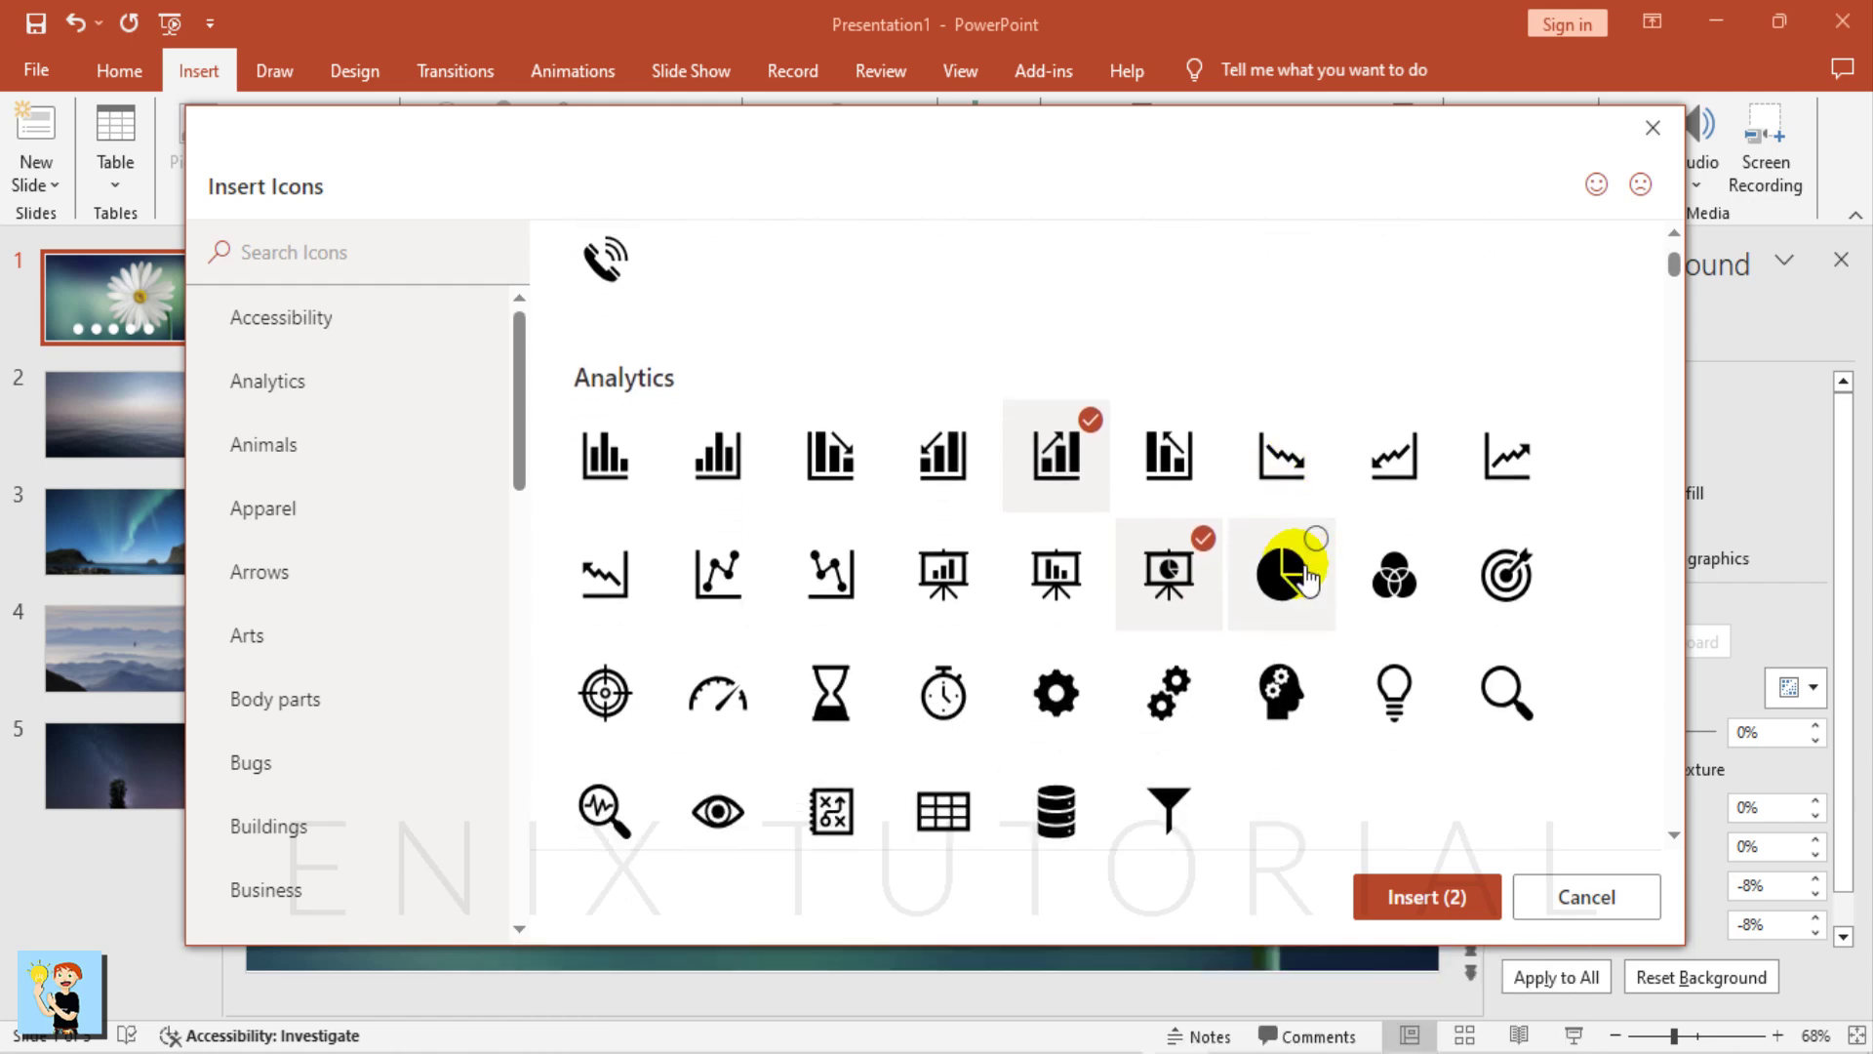
left_click(1086, 645)
left_click(1273, 652)
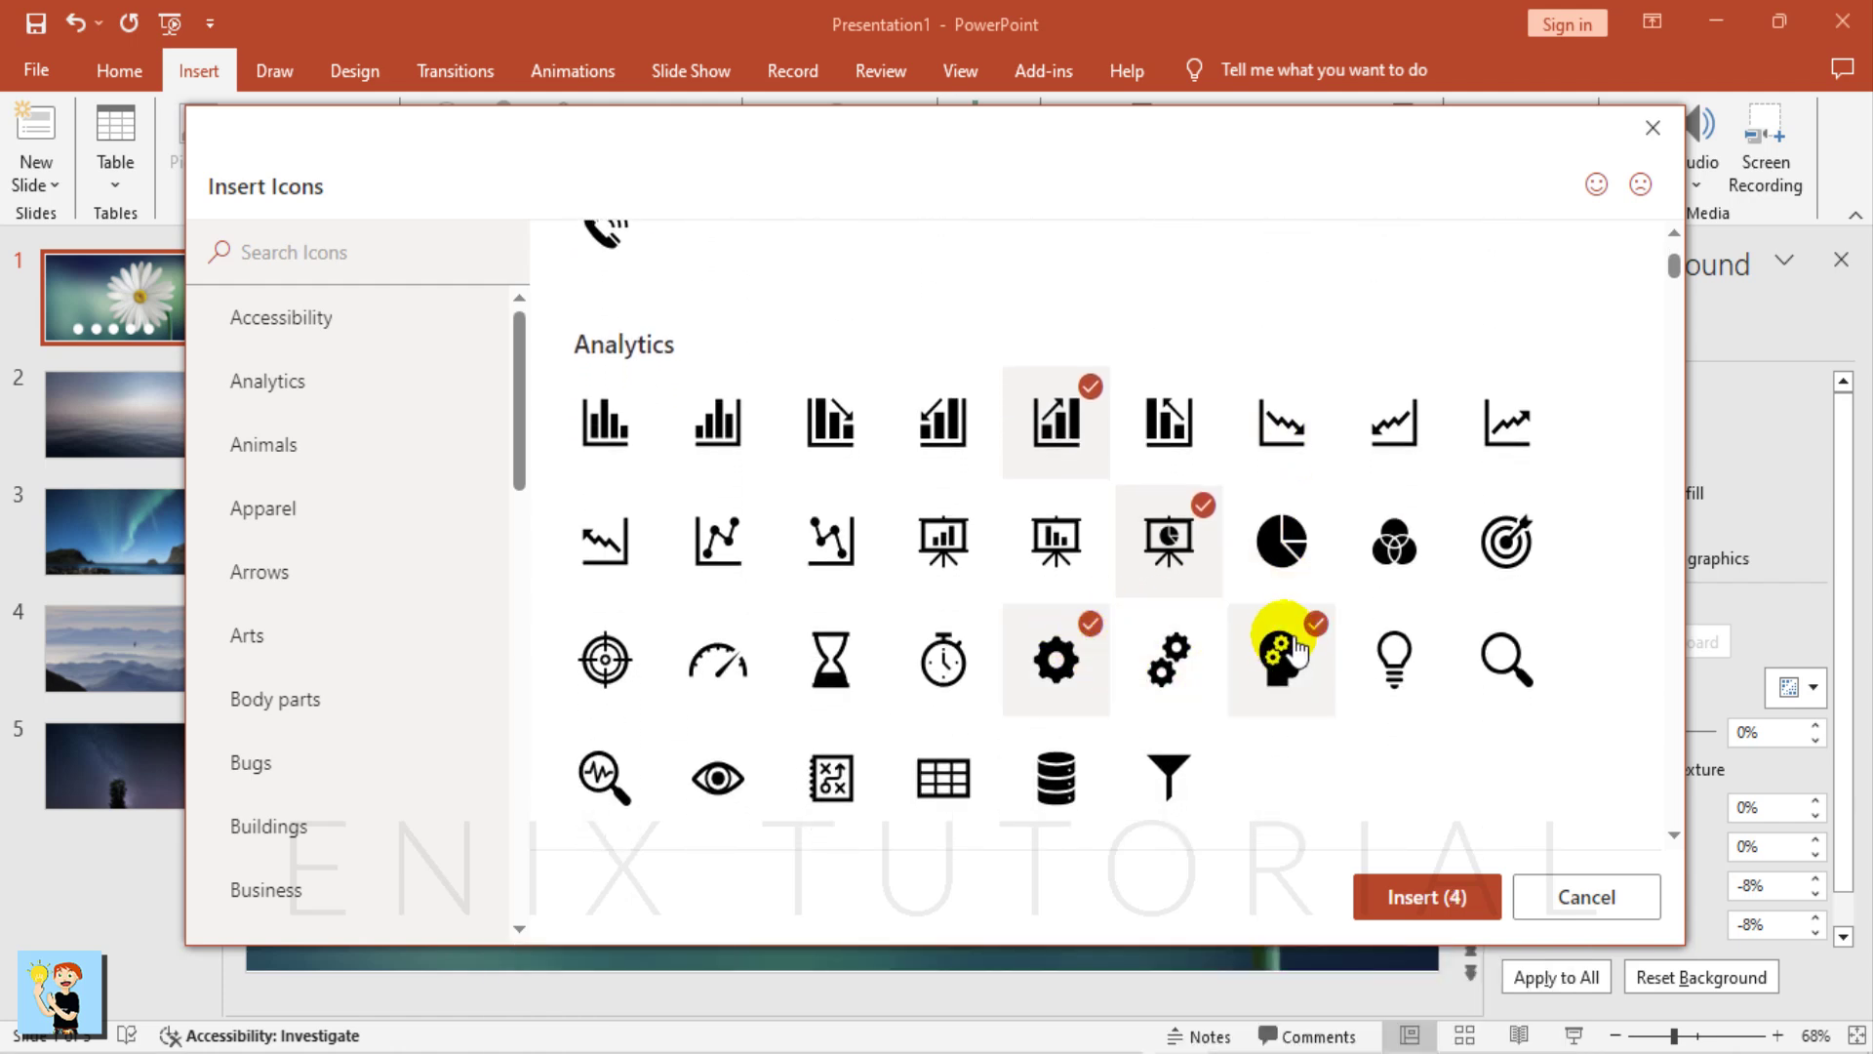
left_click(1415, 892)
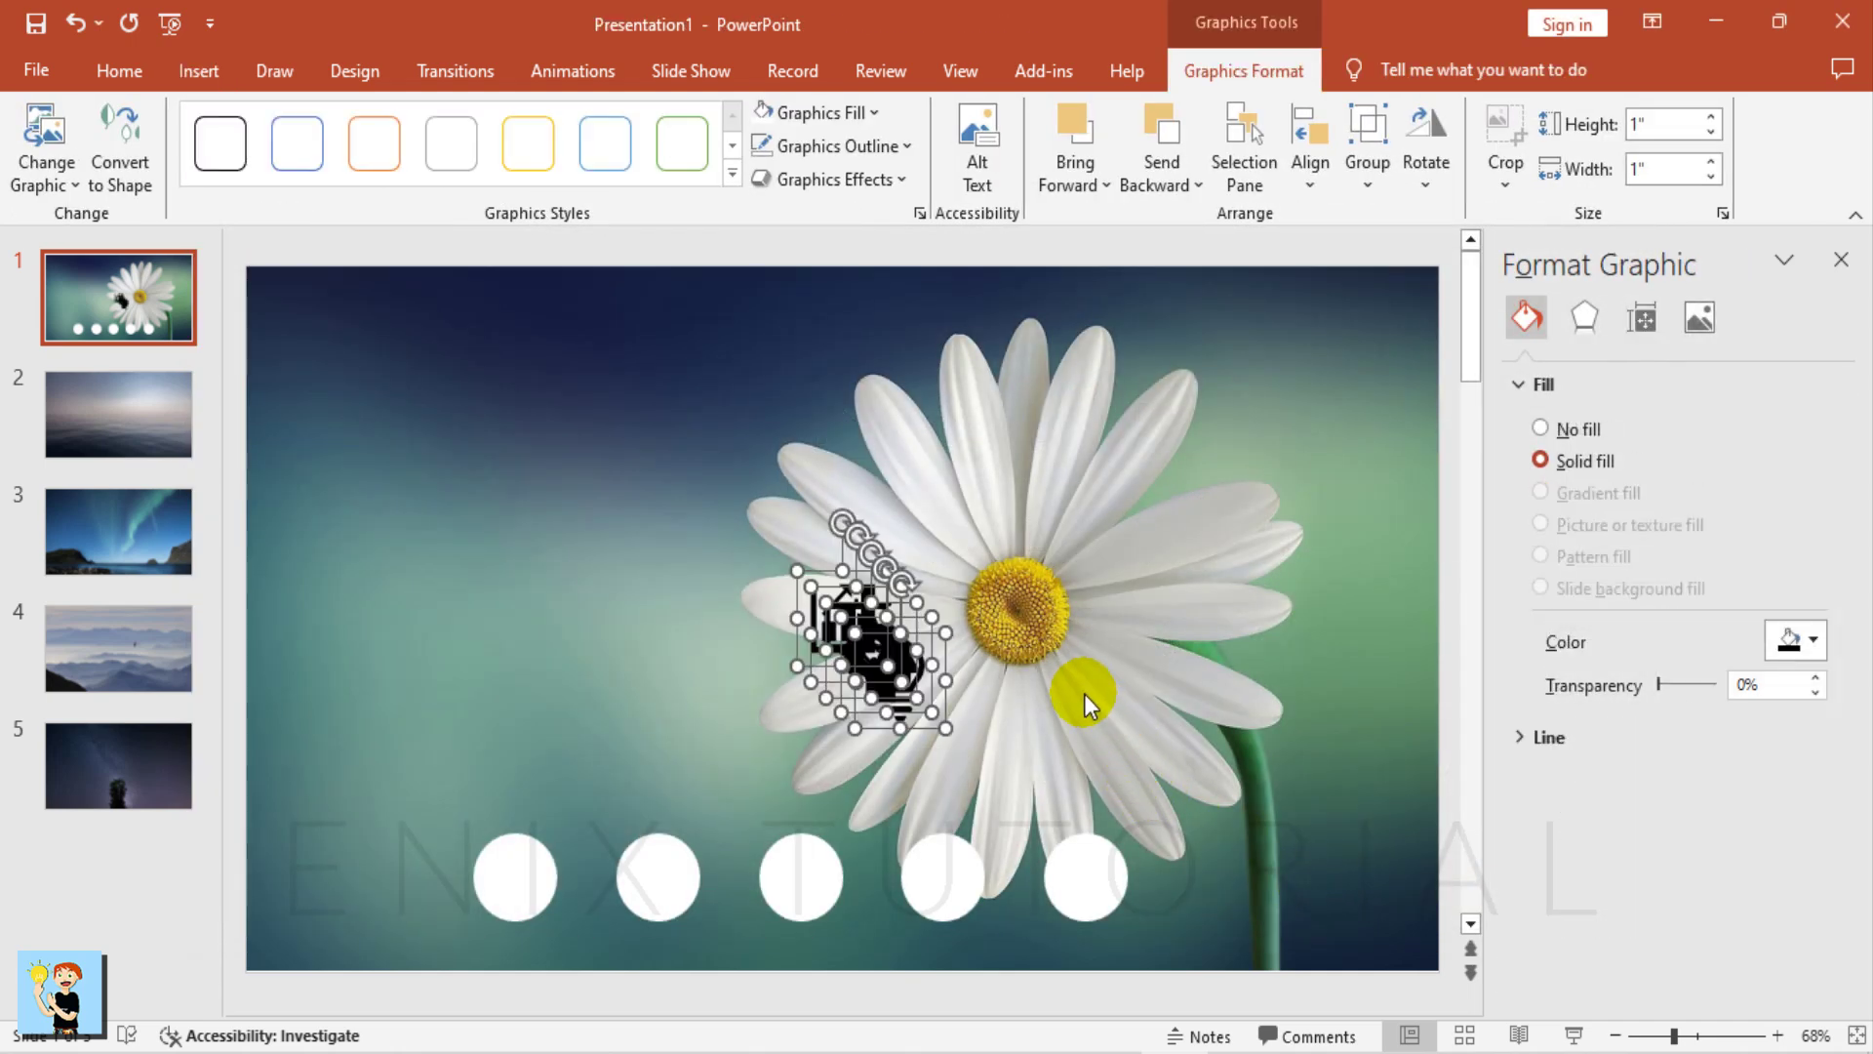
- Resize the five selected icons to 0.65 inches high
left_click(1722, 218)
left_click(1780, 423)
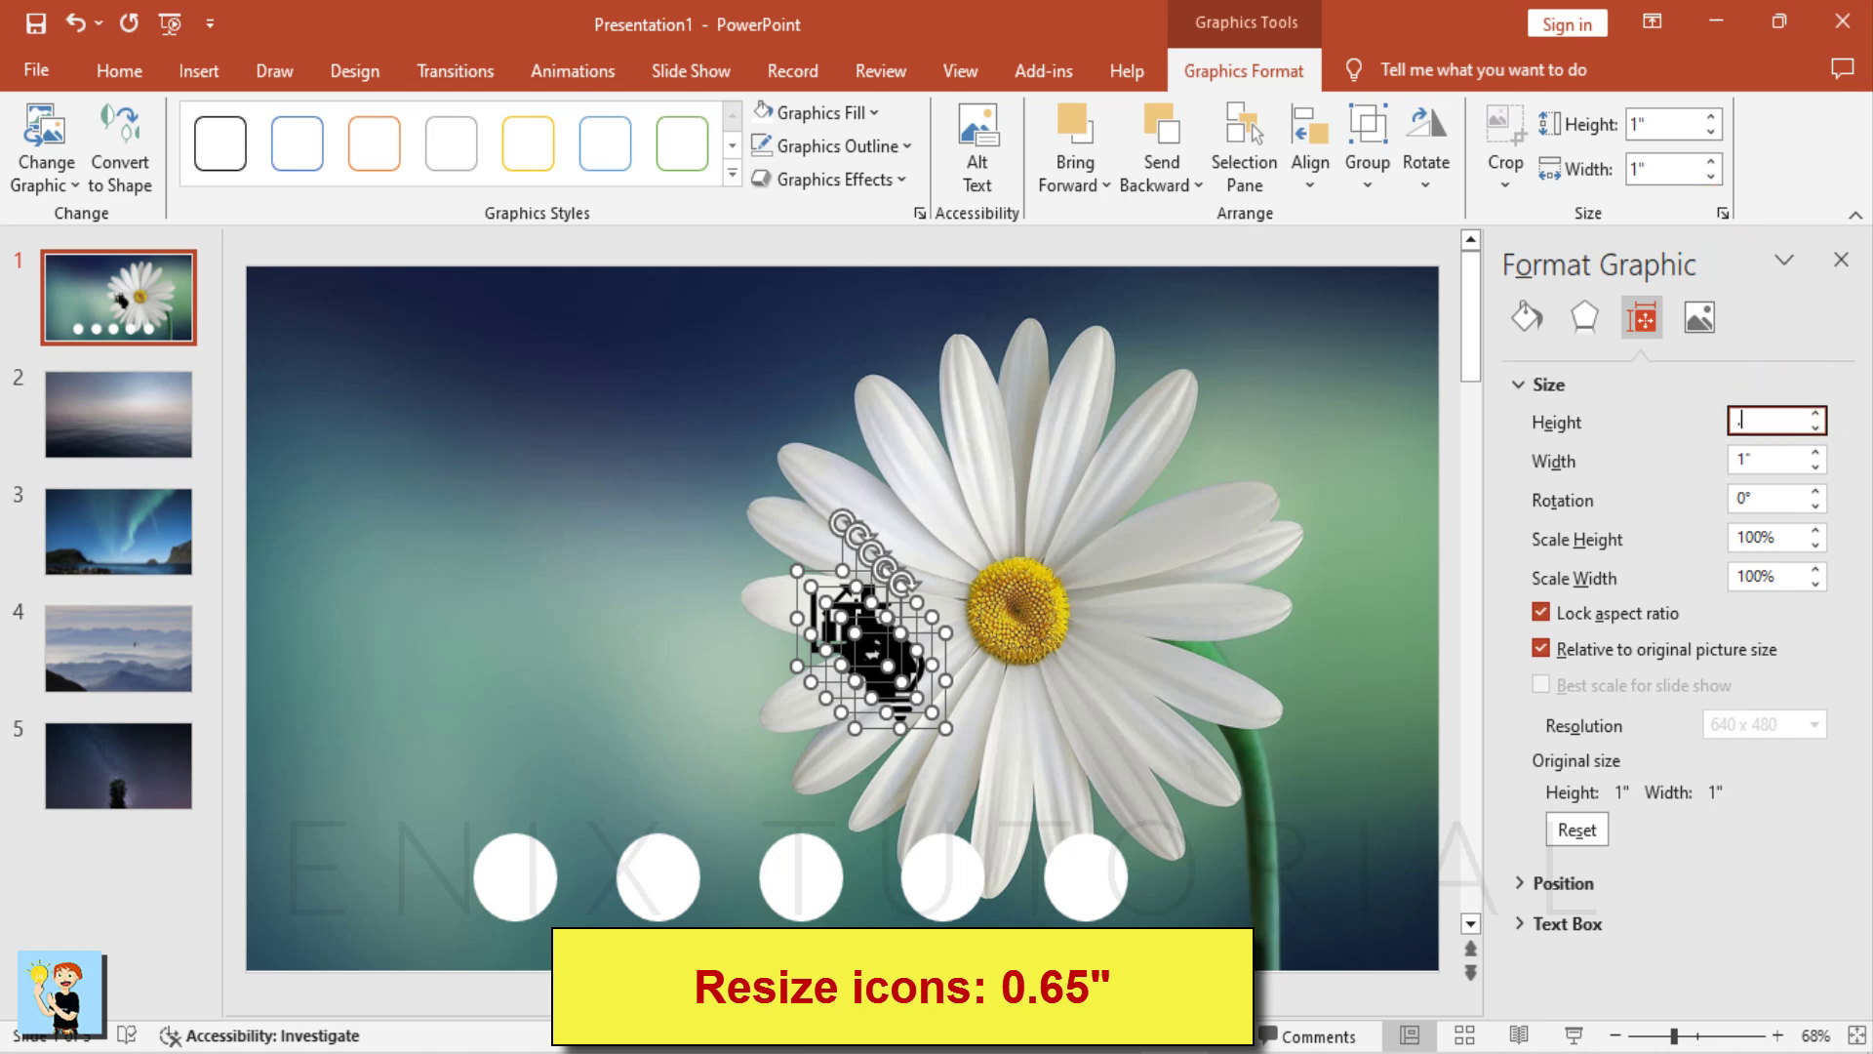
type("0.65")
key("Return")
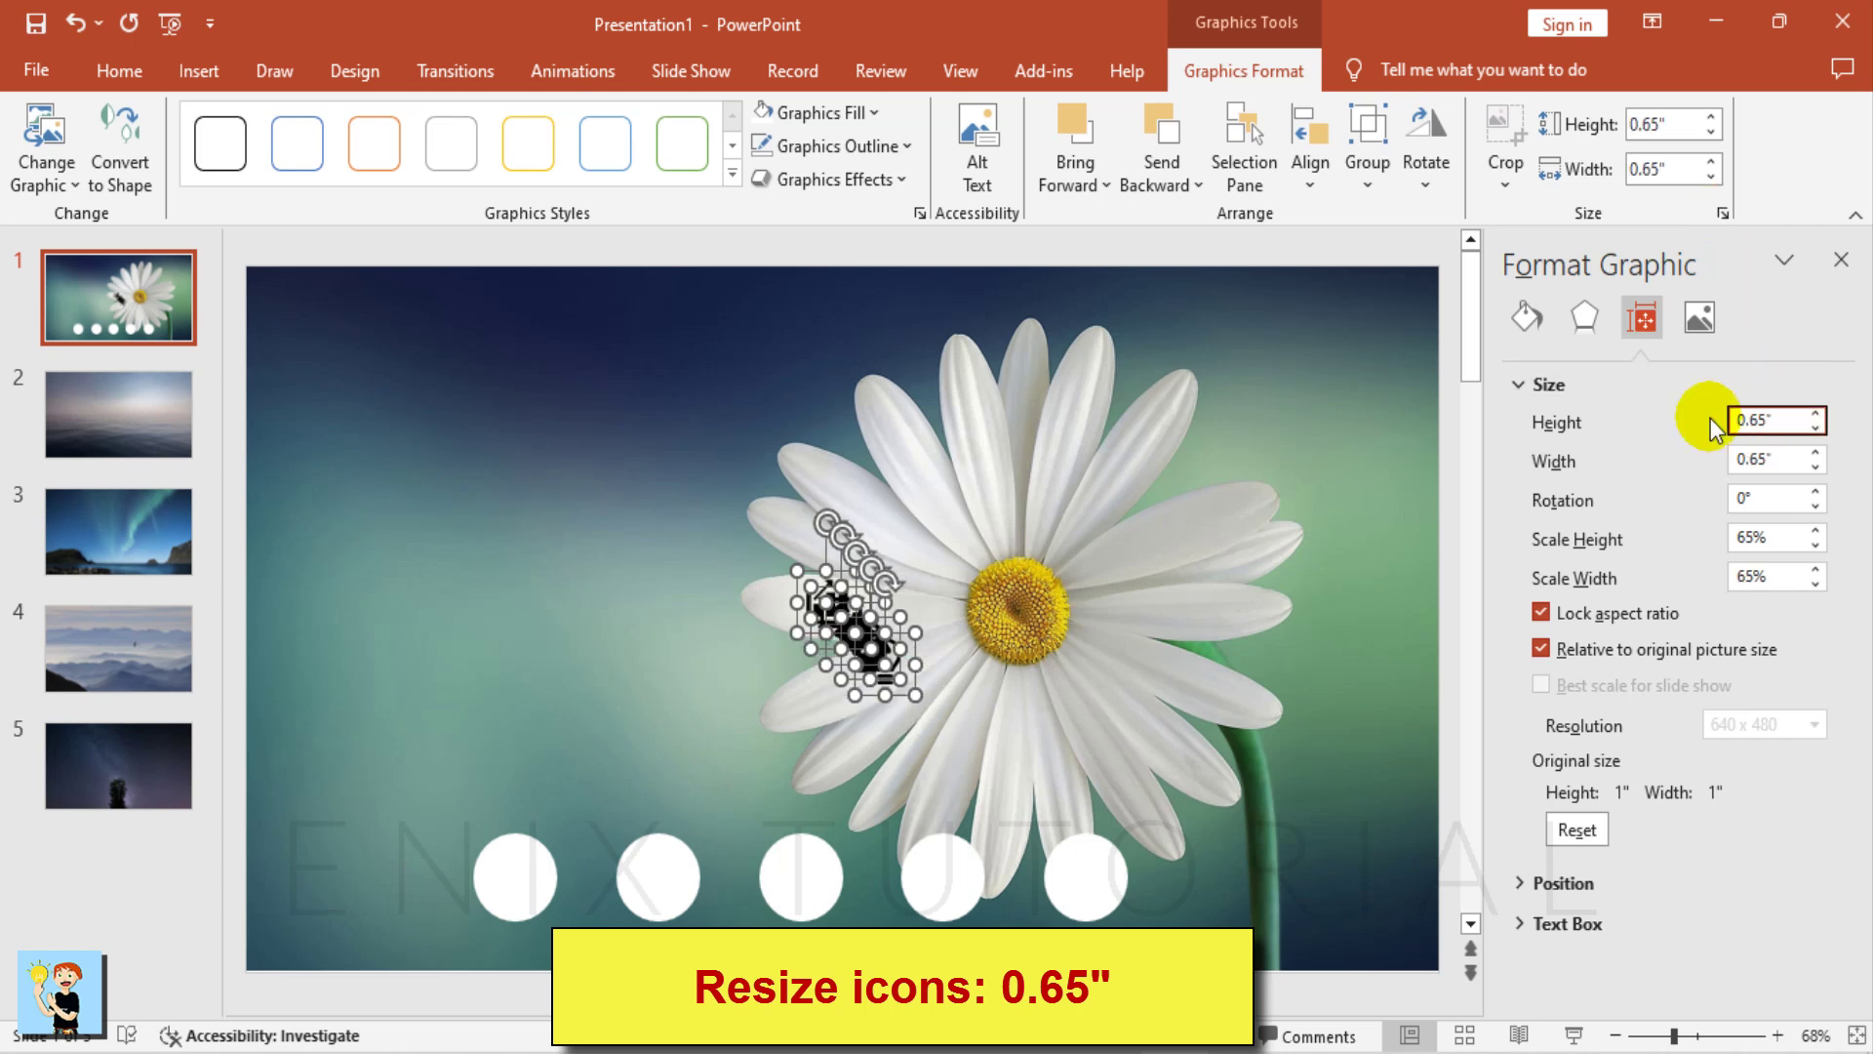
- Place the chart, presentation and head-with-gears icons on the first three circles
left_click(1027, 550)
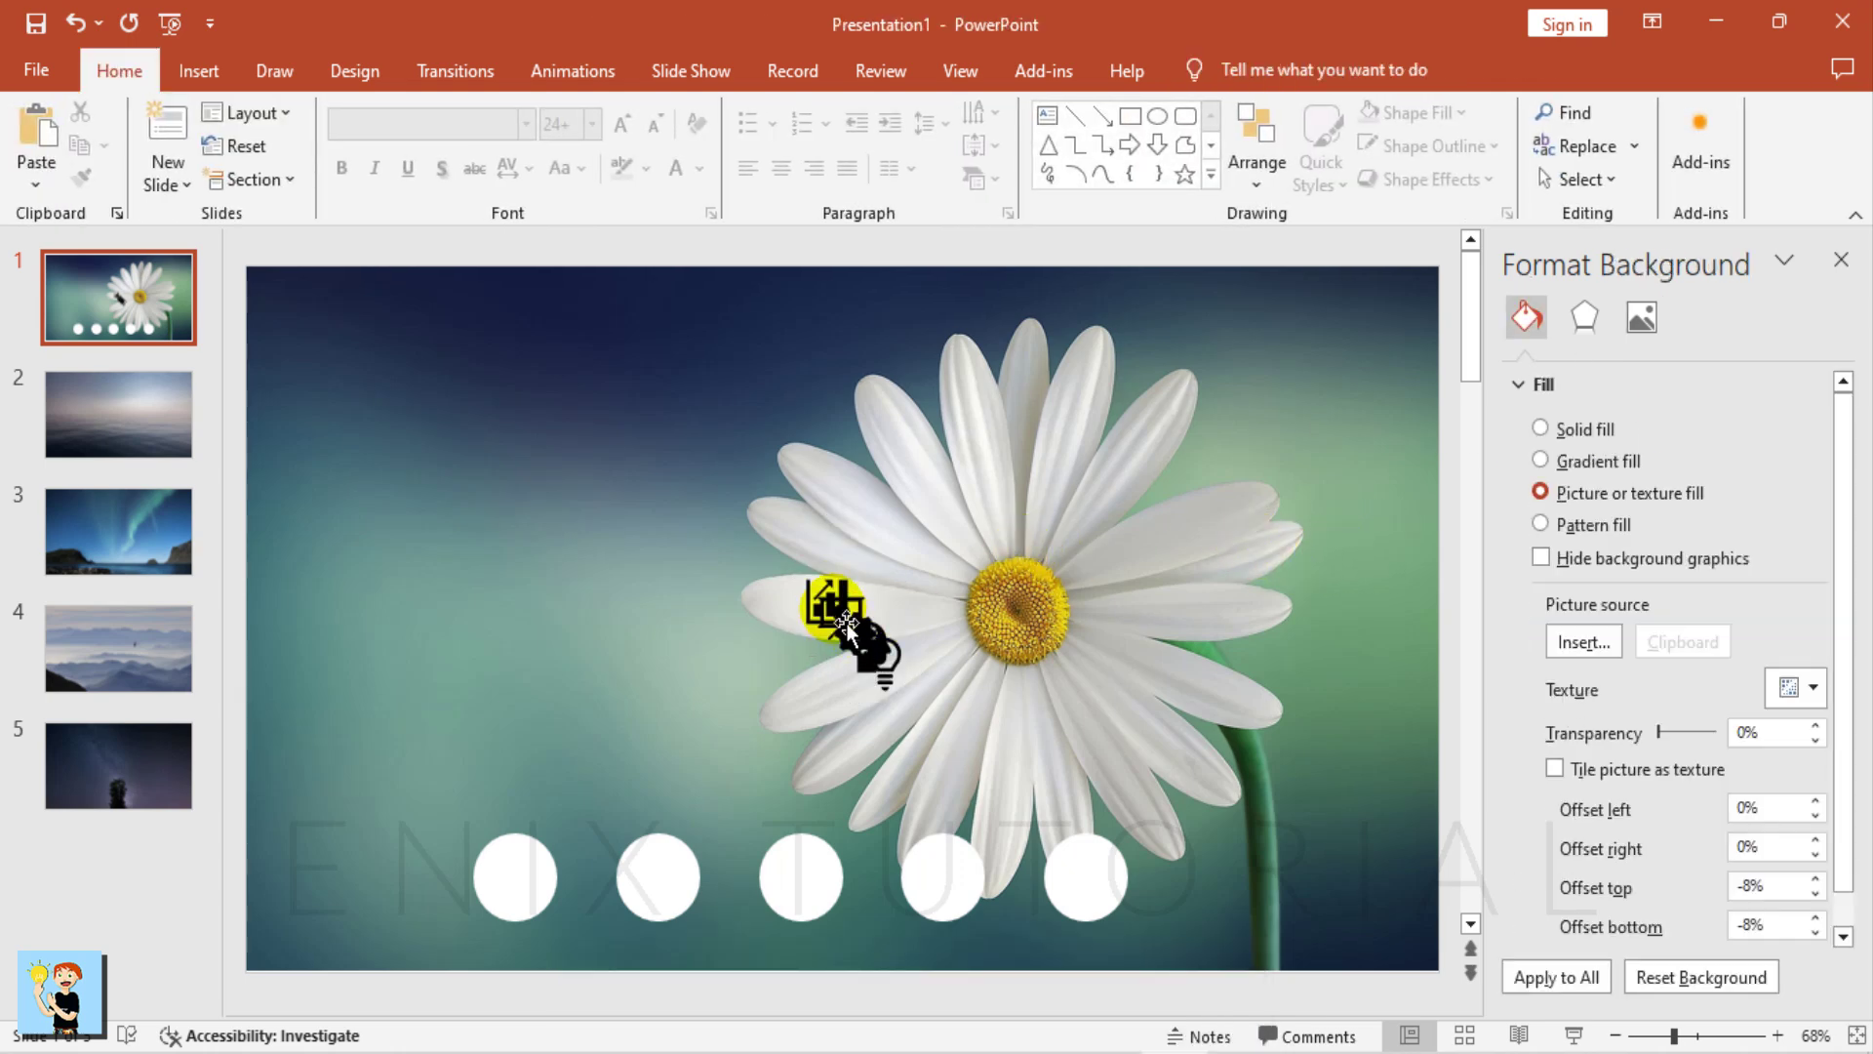
left_click(808, 642)
left_click_drag(807, 650, 541, 846)
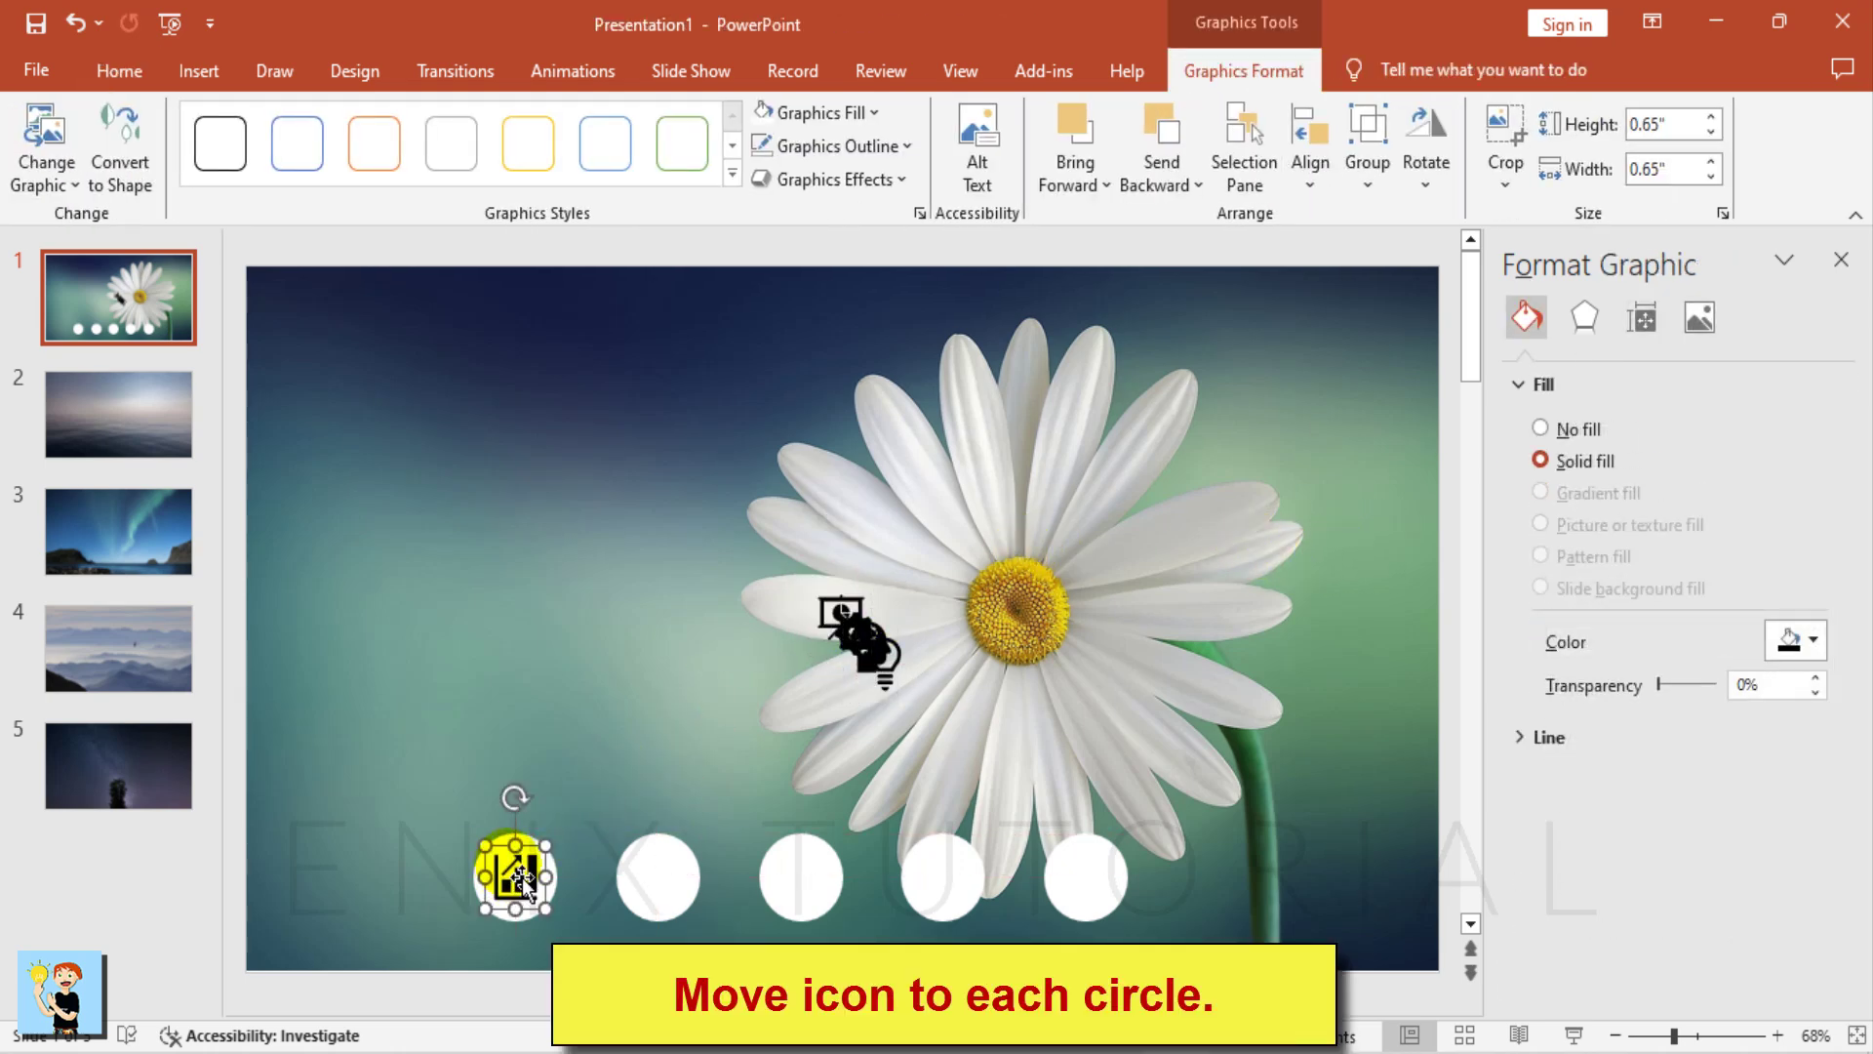
left_click_drag(770, 678, 675, 857)
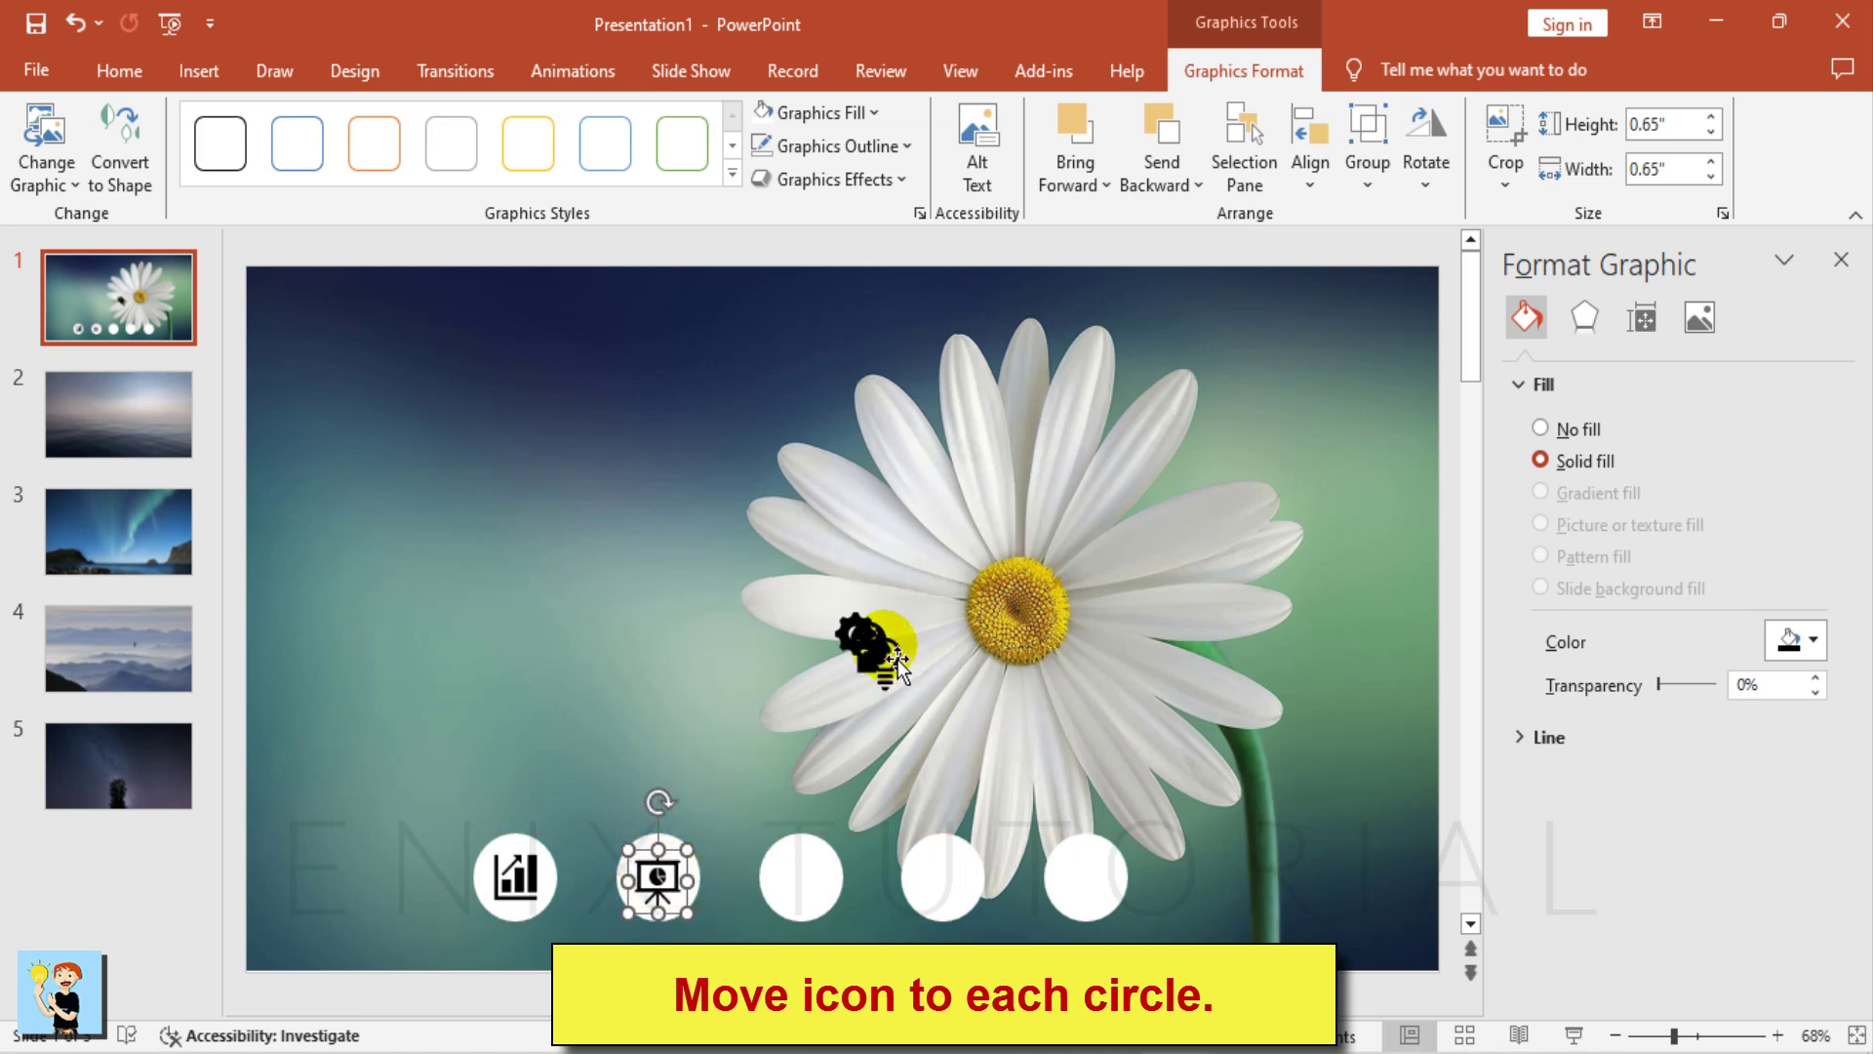
mouse_move(895, 659)
left_mouse_down()
mouse_move(802, 840)
mouse_move(823, 897)
left_mouse_up()
- Place the gear and lightbulb icons on the fourth and fifth circles
left_click_drag(857, 637, 976, 895)
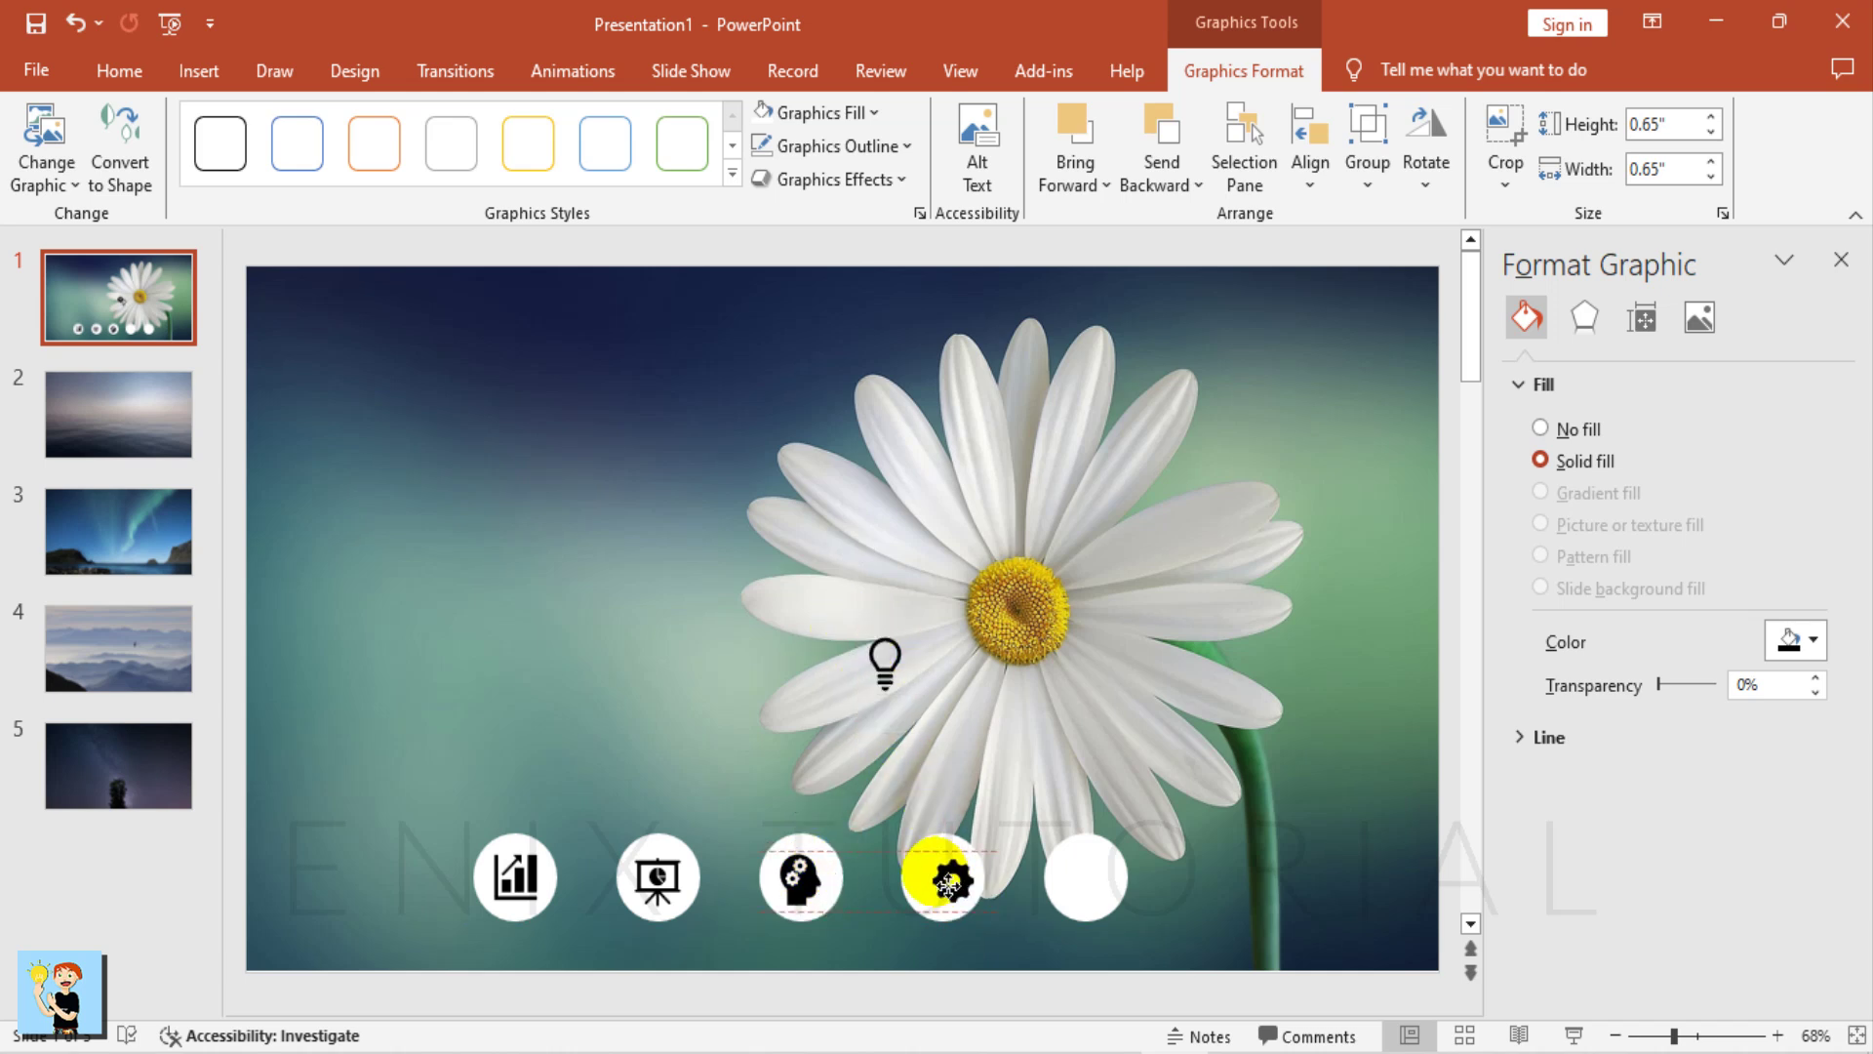
left_click_drag(883, 656, 1072, 878)
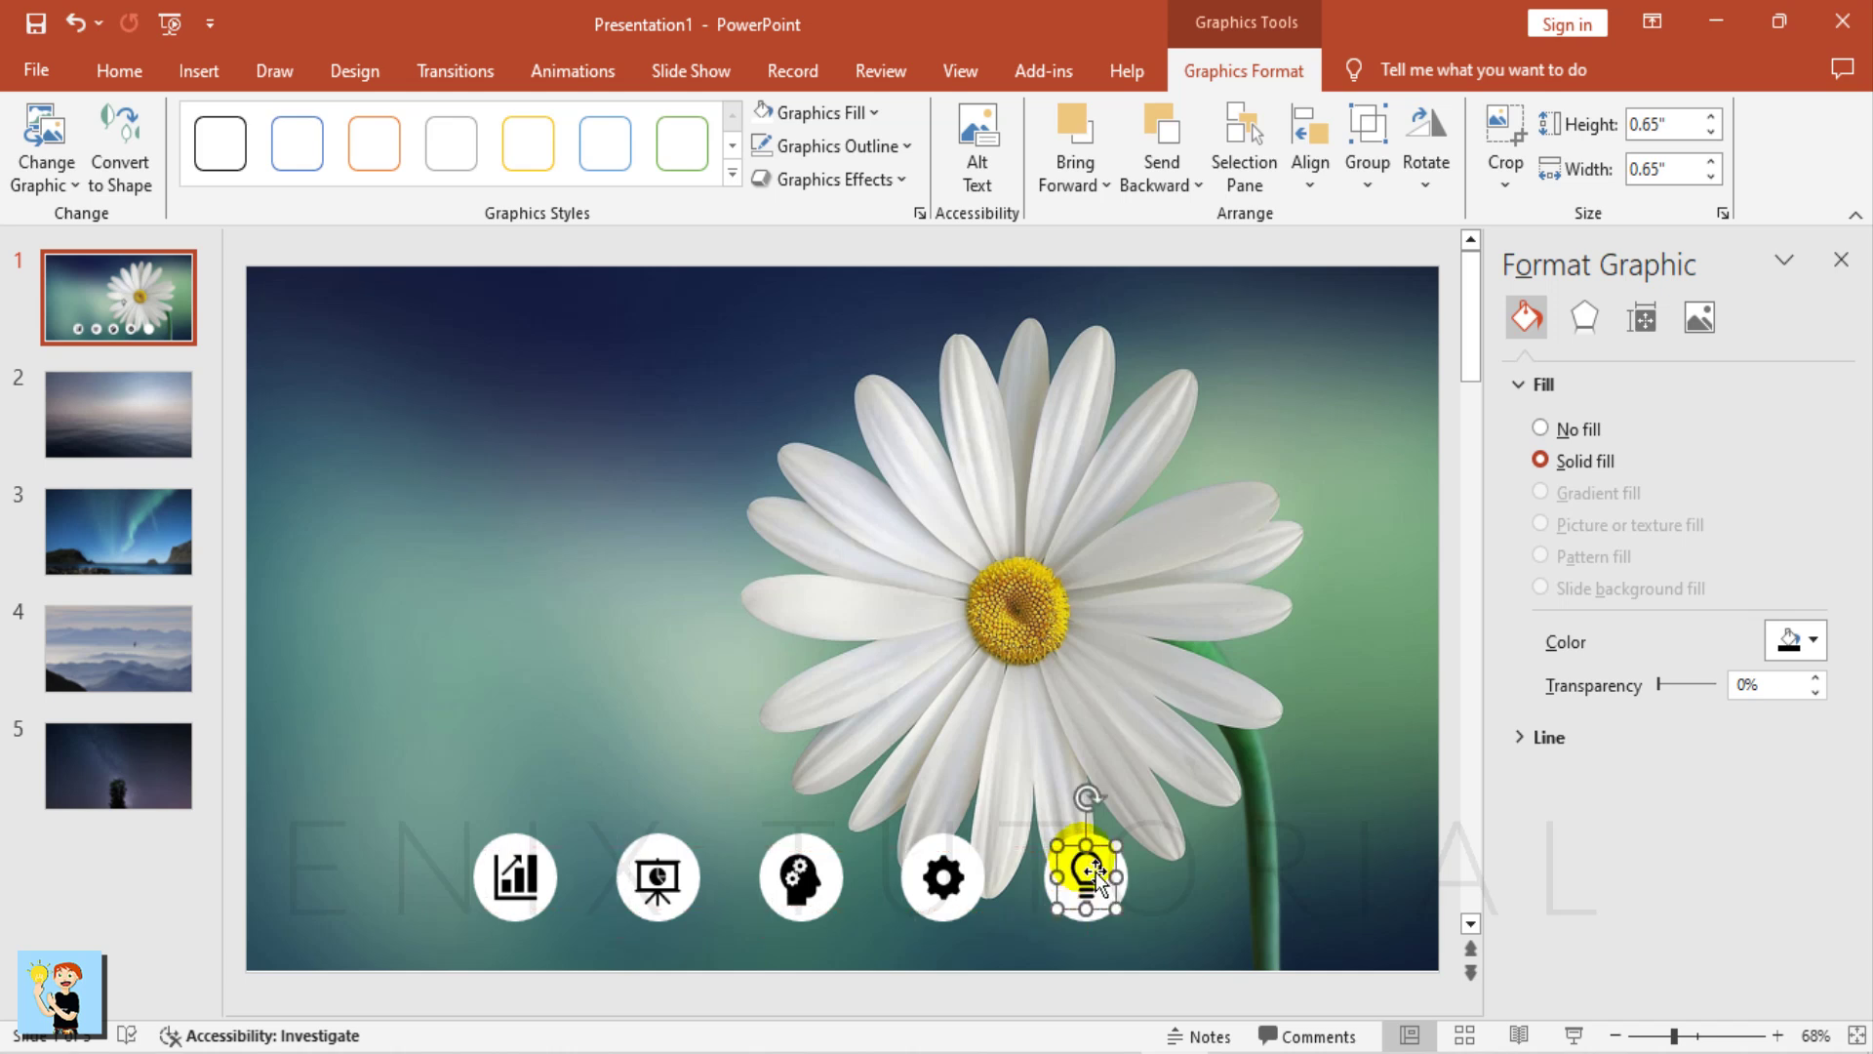
left_click(1169, 738)
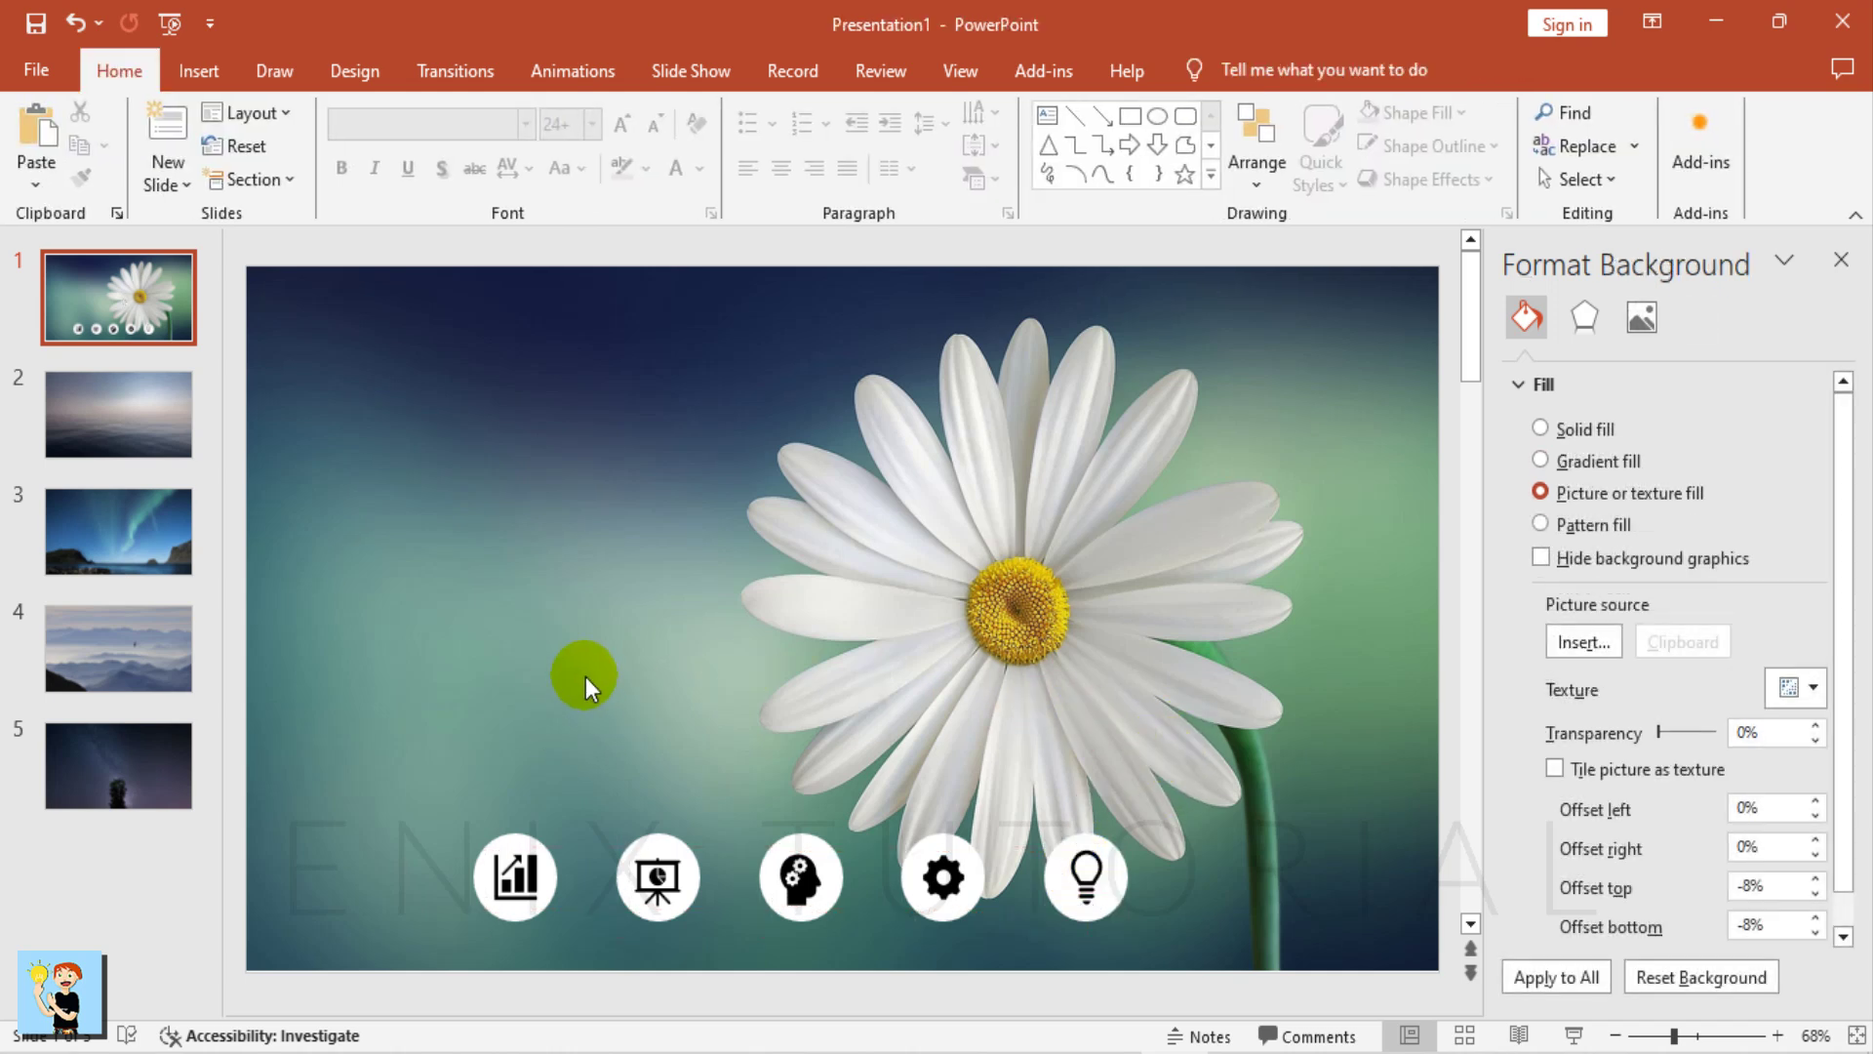
- Hyperlink the chart icon to Slide 1 via Place in This Document, then select the presentation icon
left_click(515, 860)
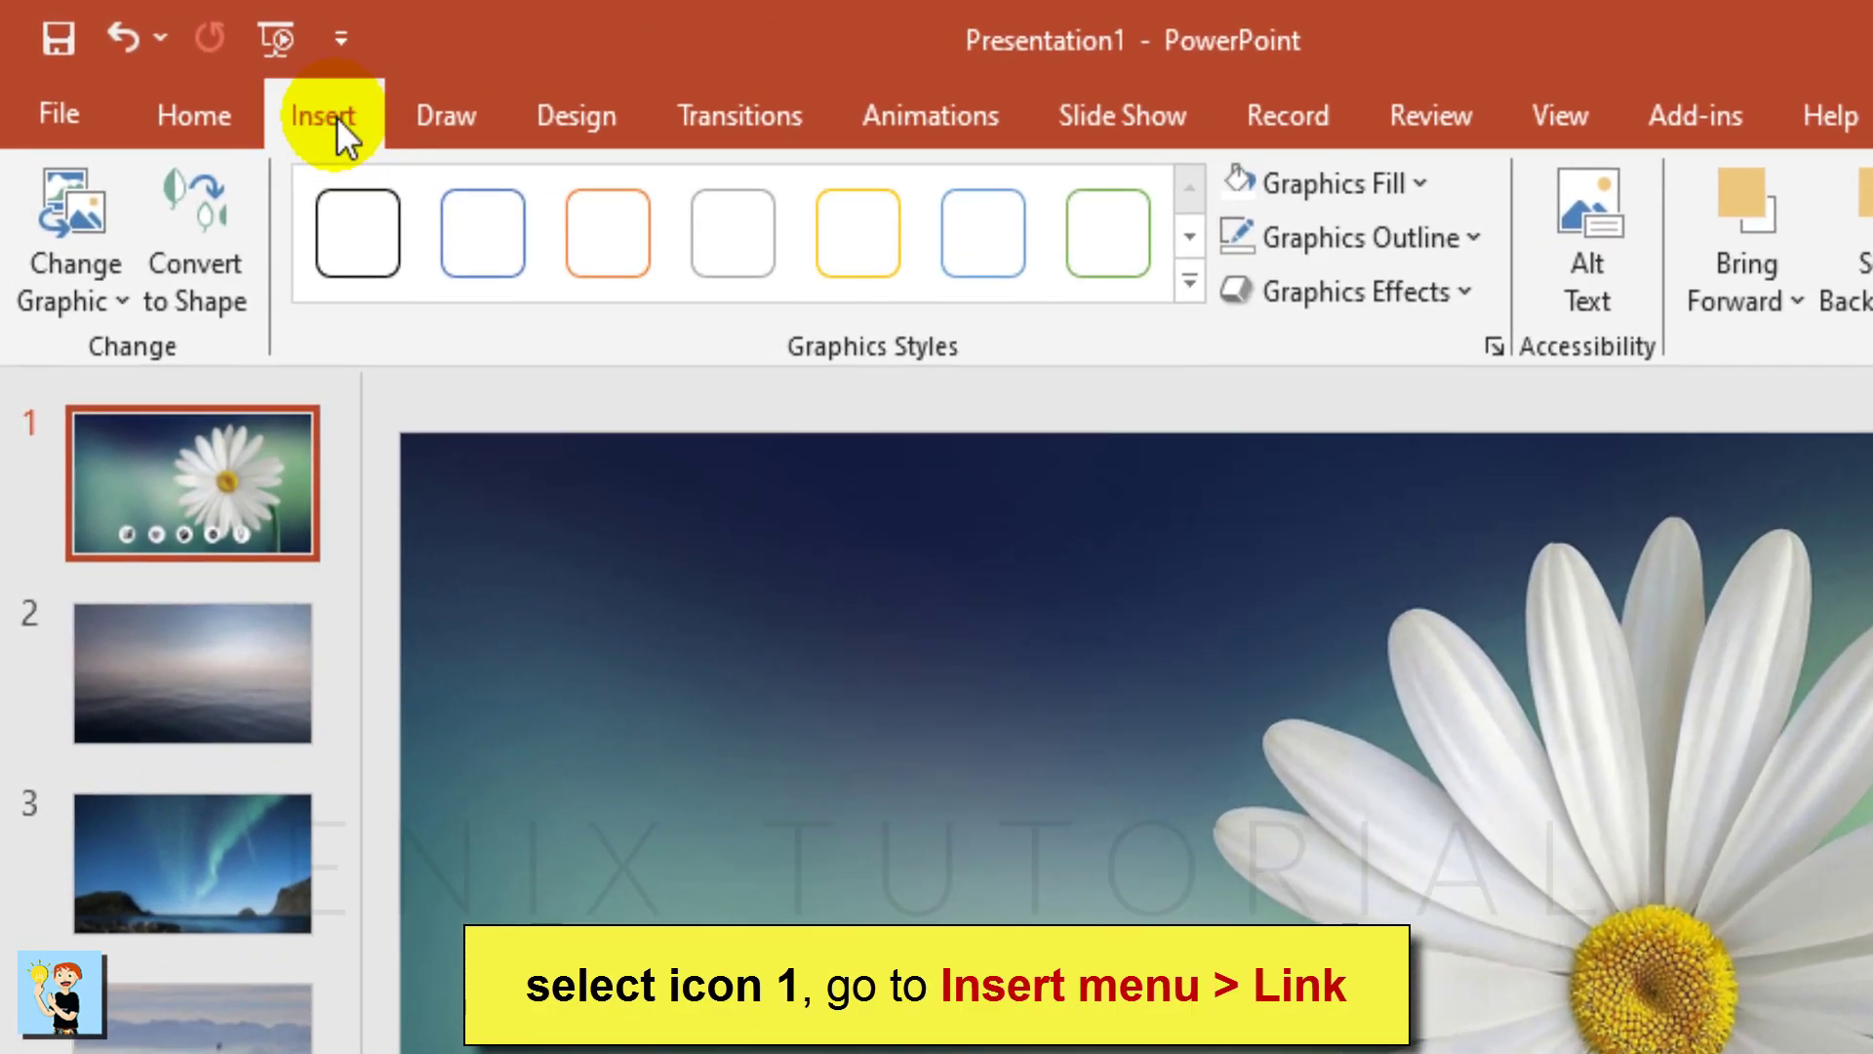
left_click(337, 120)
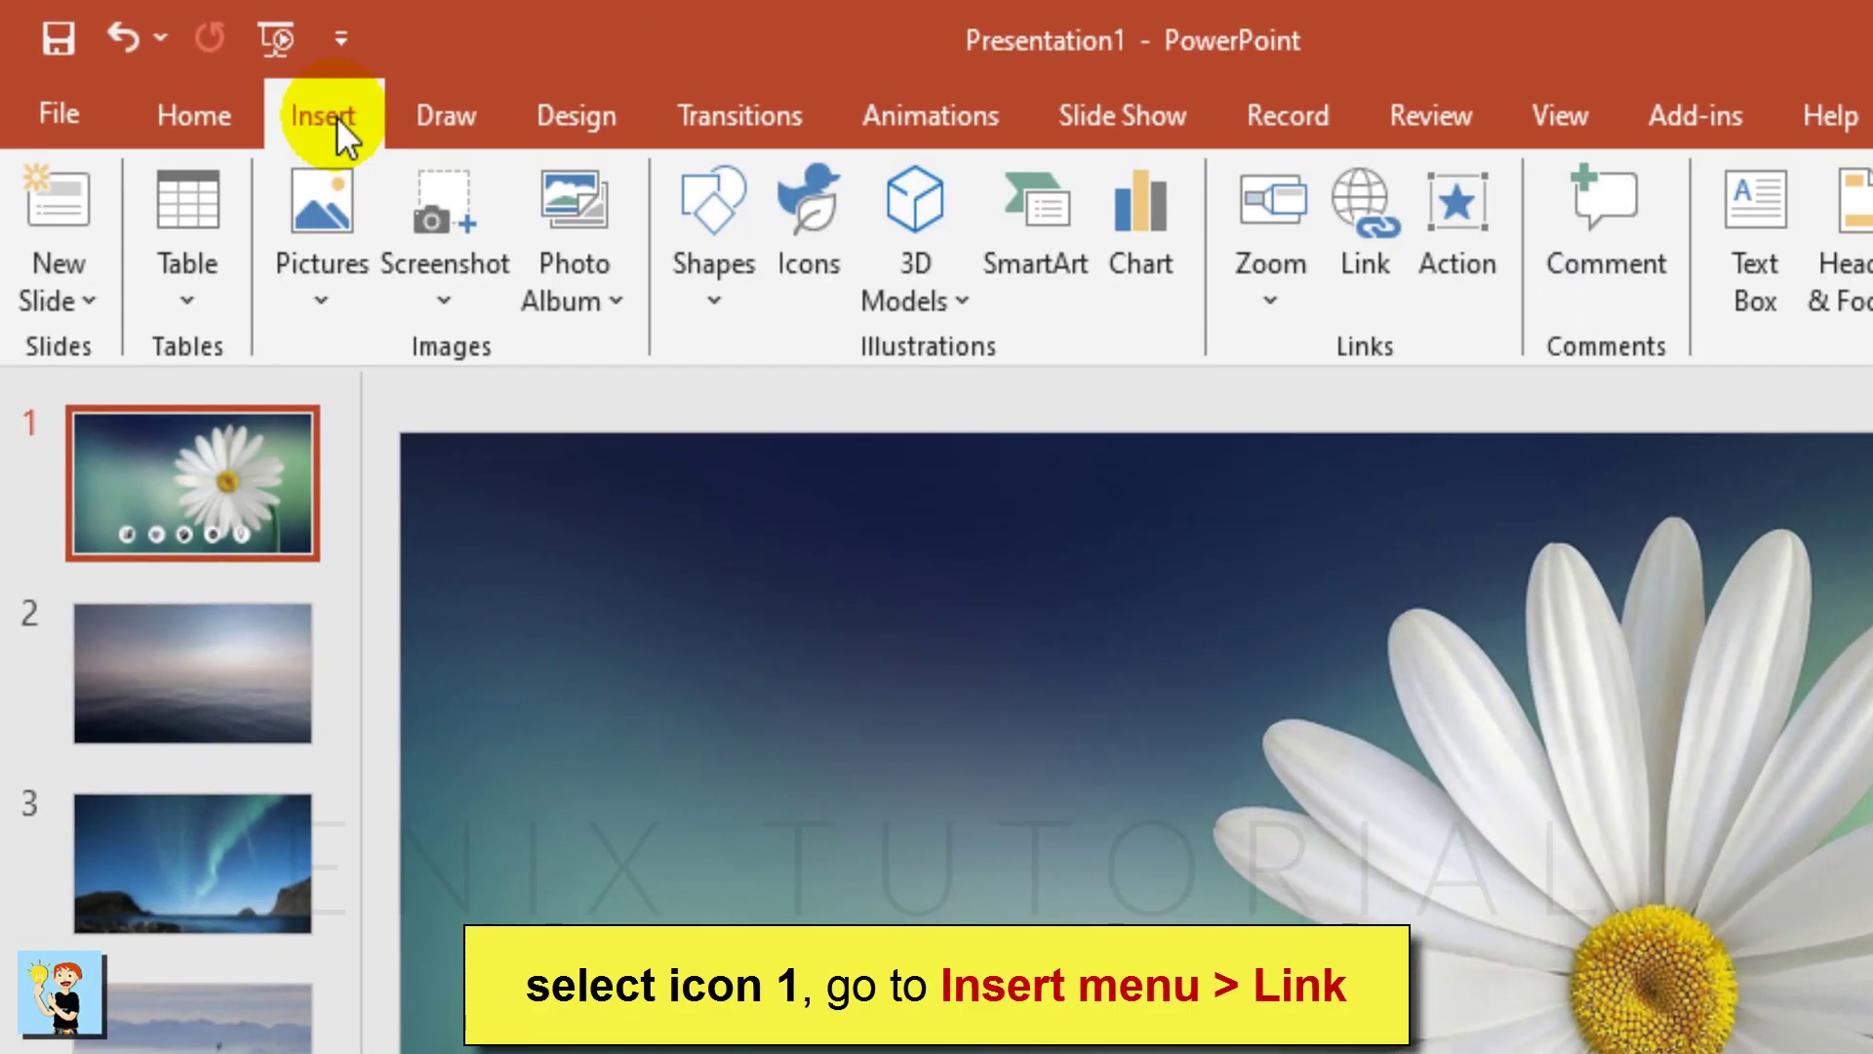
left_click(1389, 256)
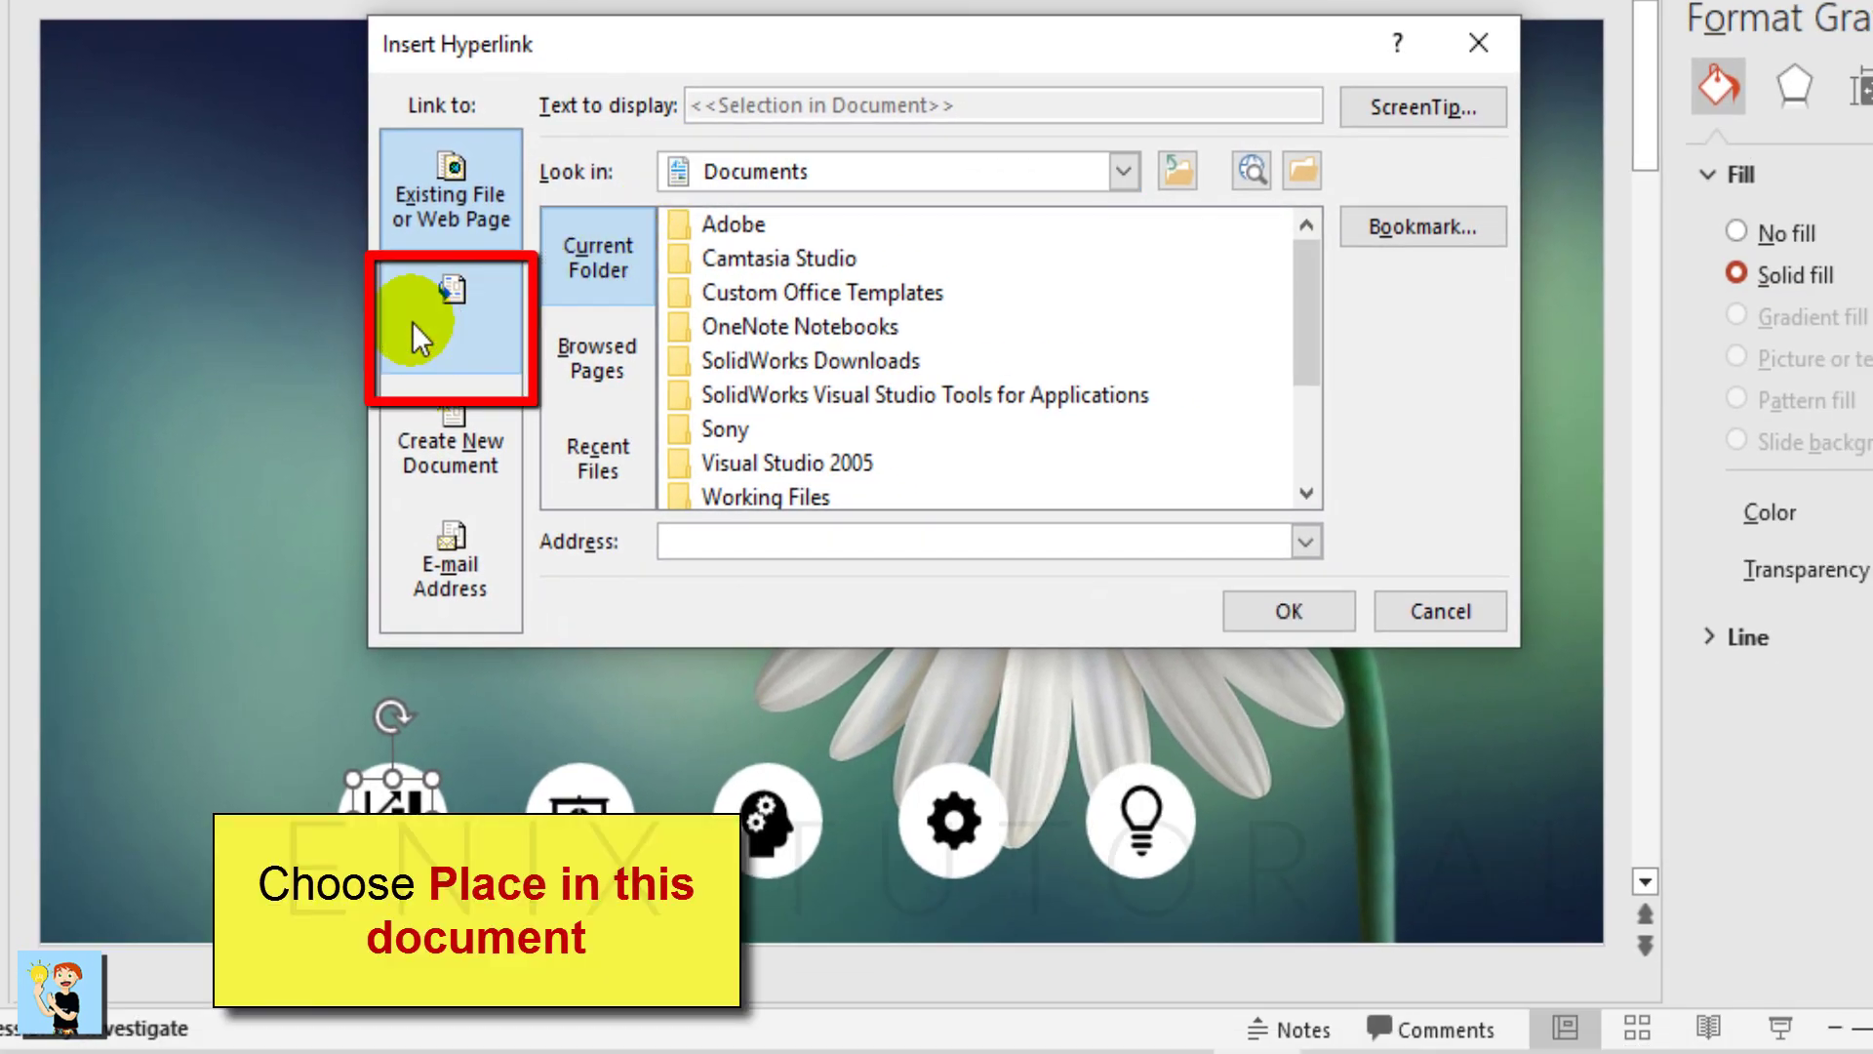
left_click(450, 300)
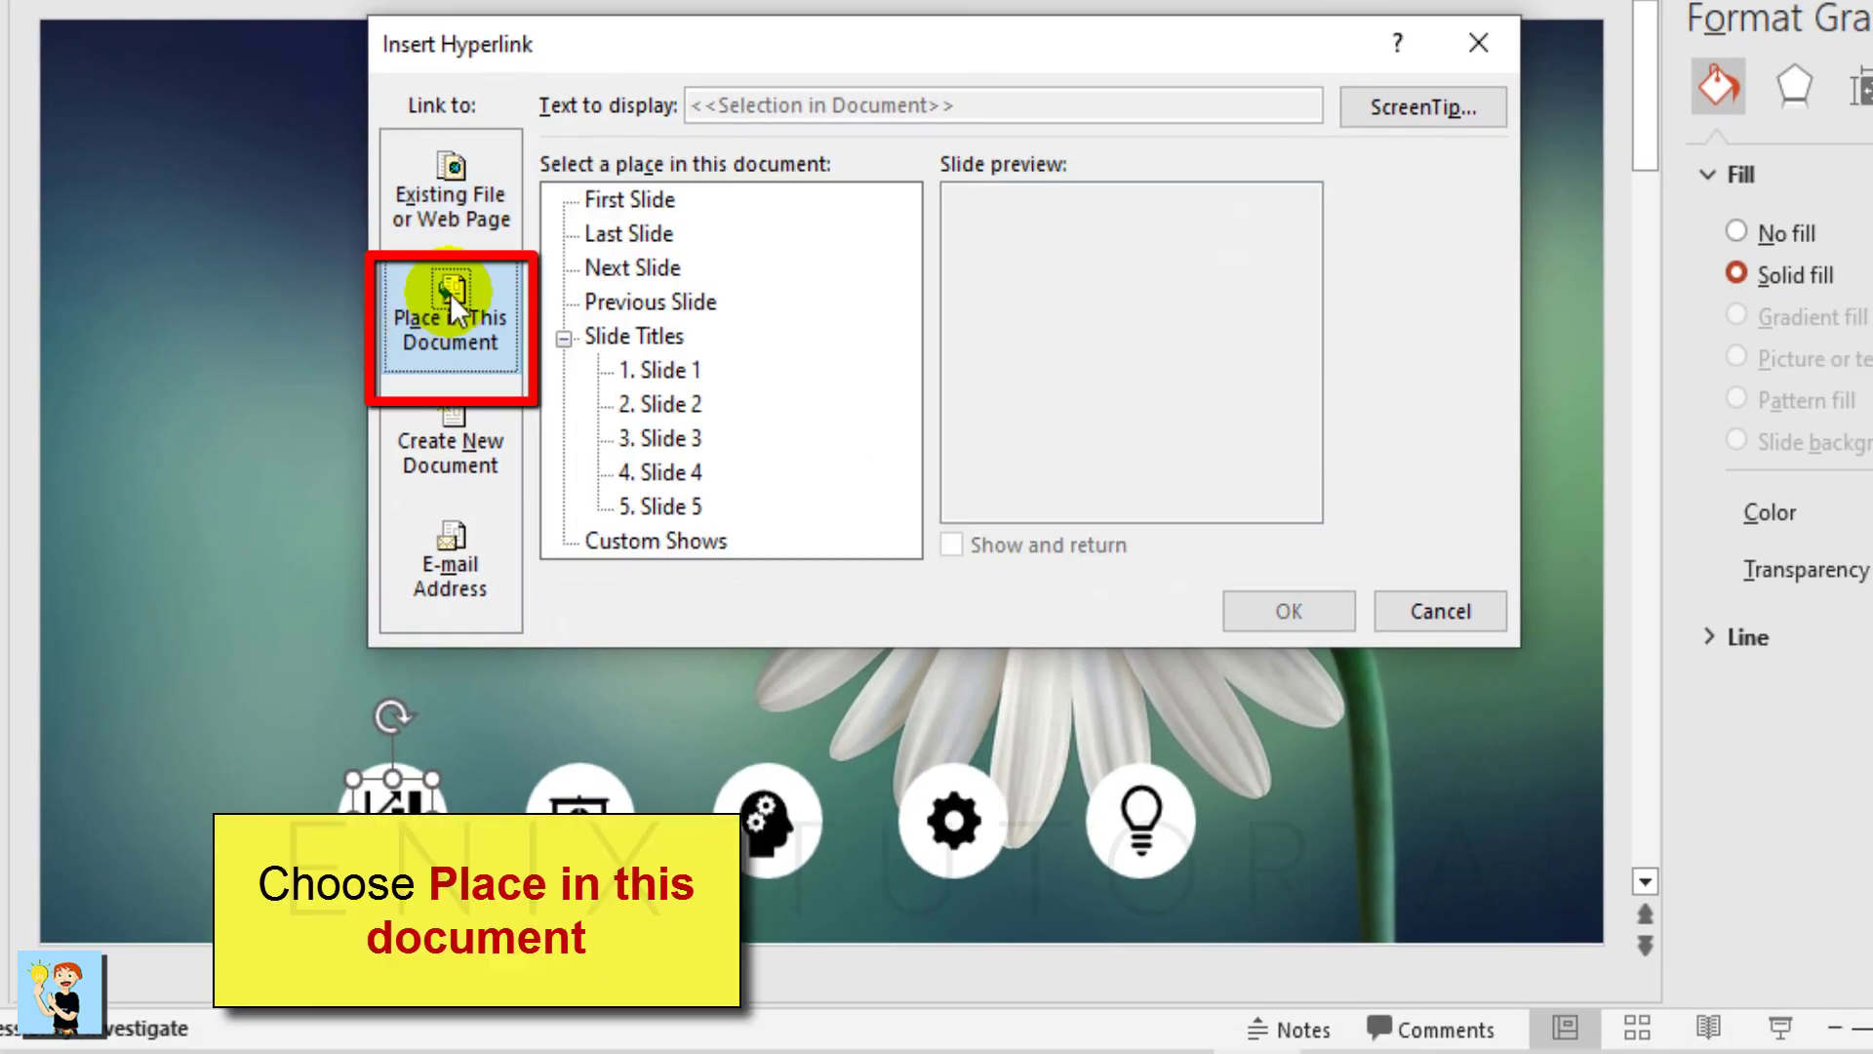
left_click(660, 370)
left_click(1260, 610)
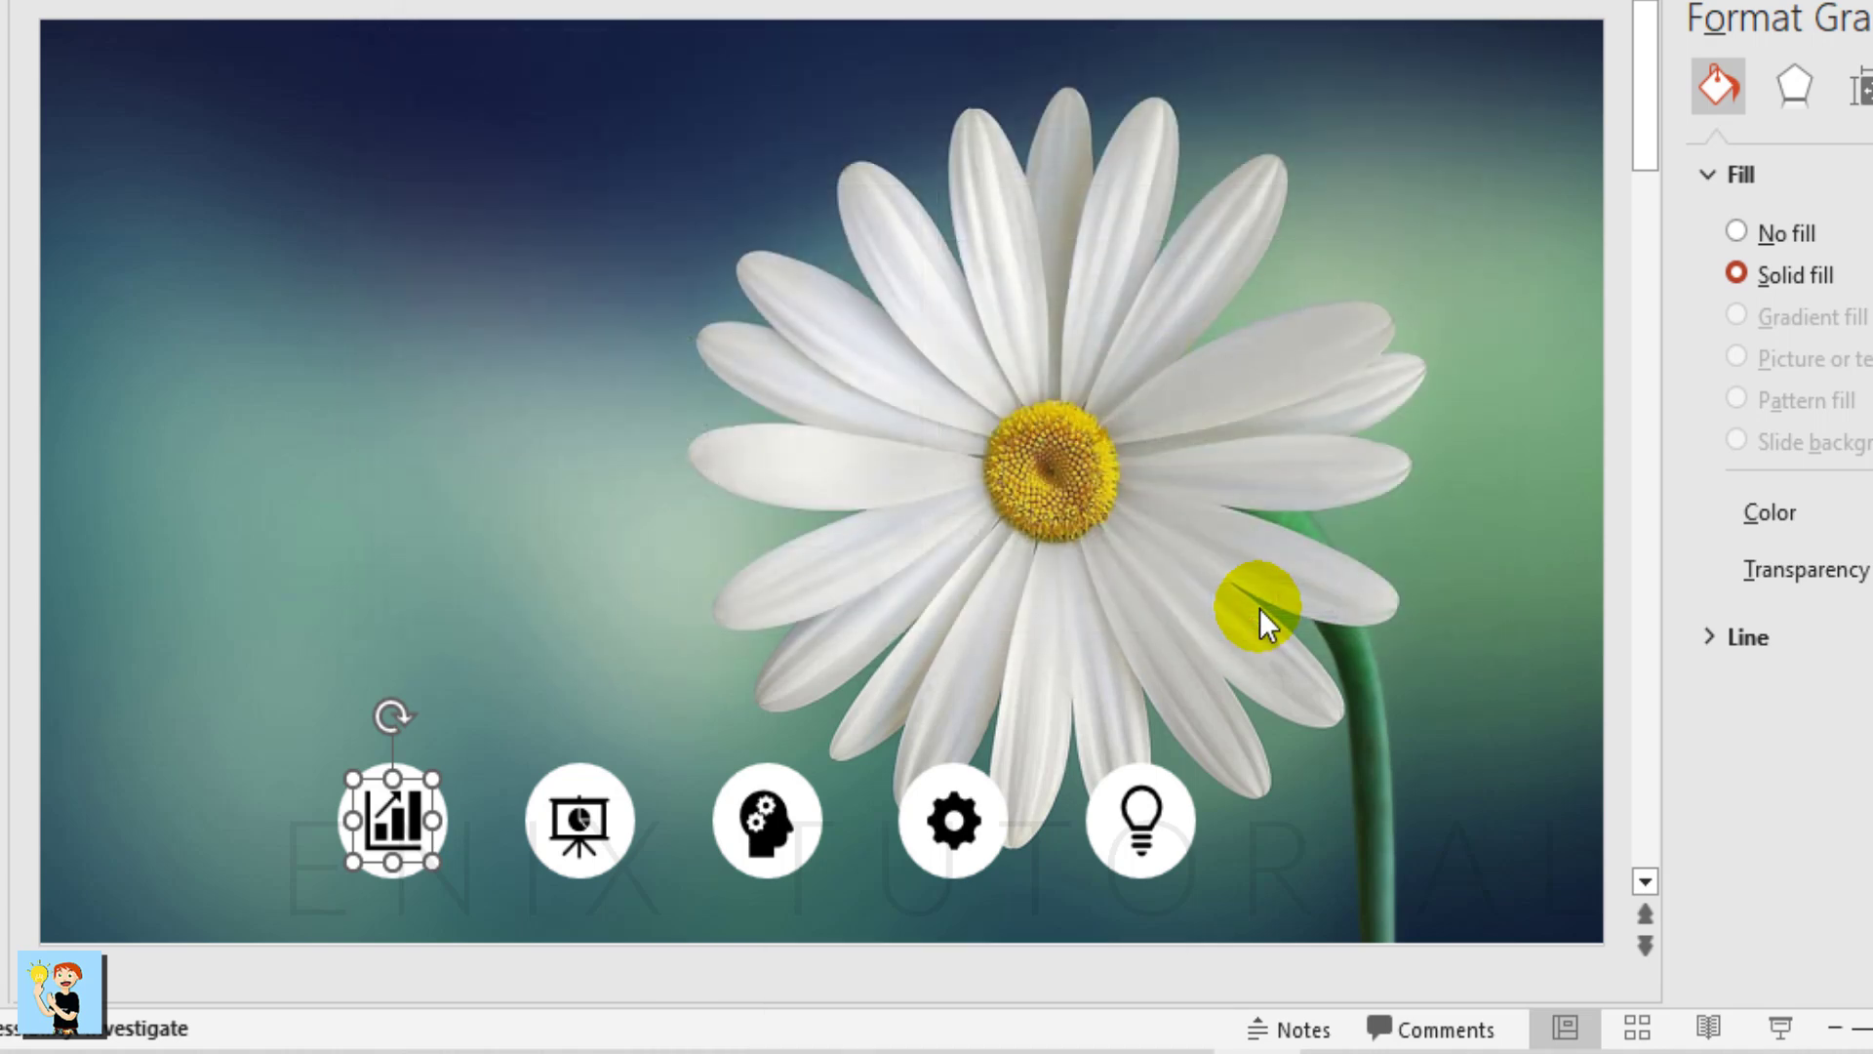
left_click(608, 834)
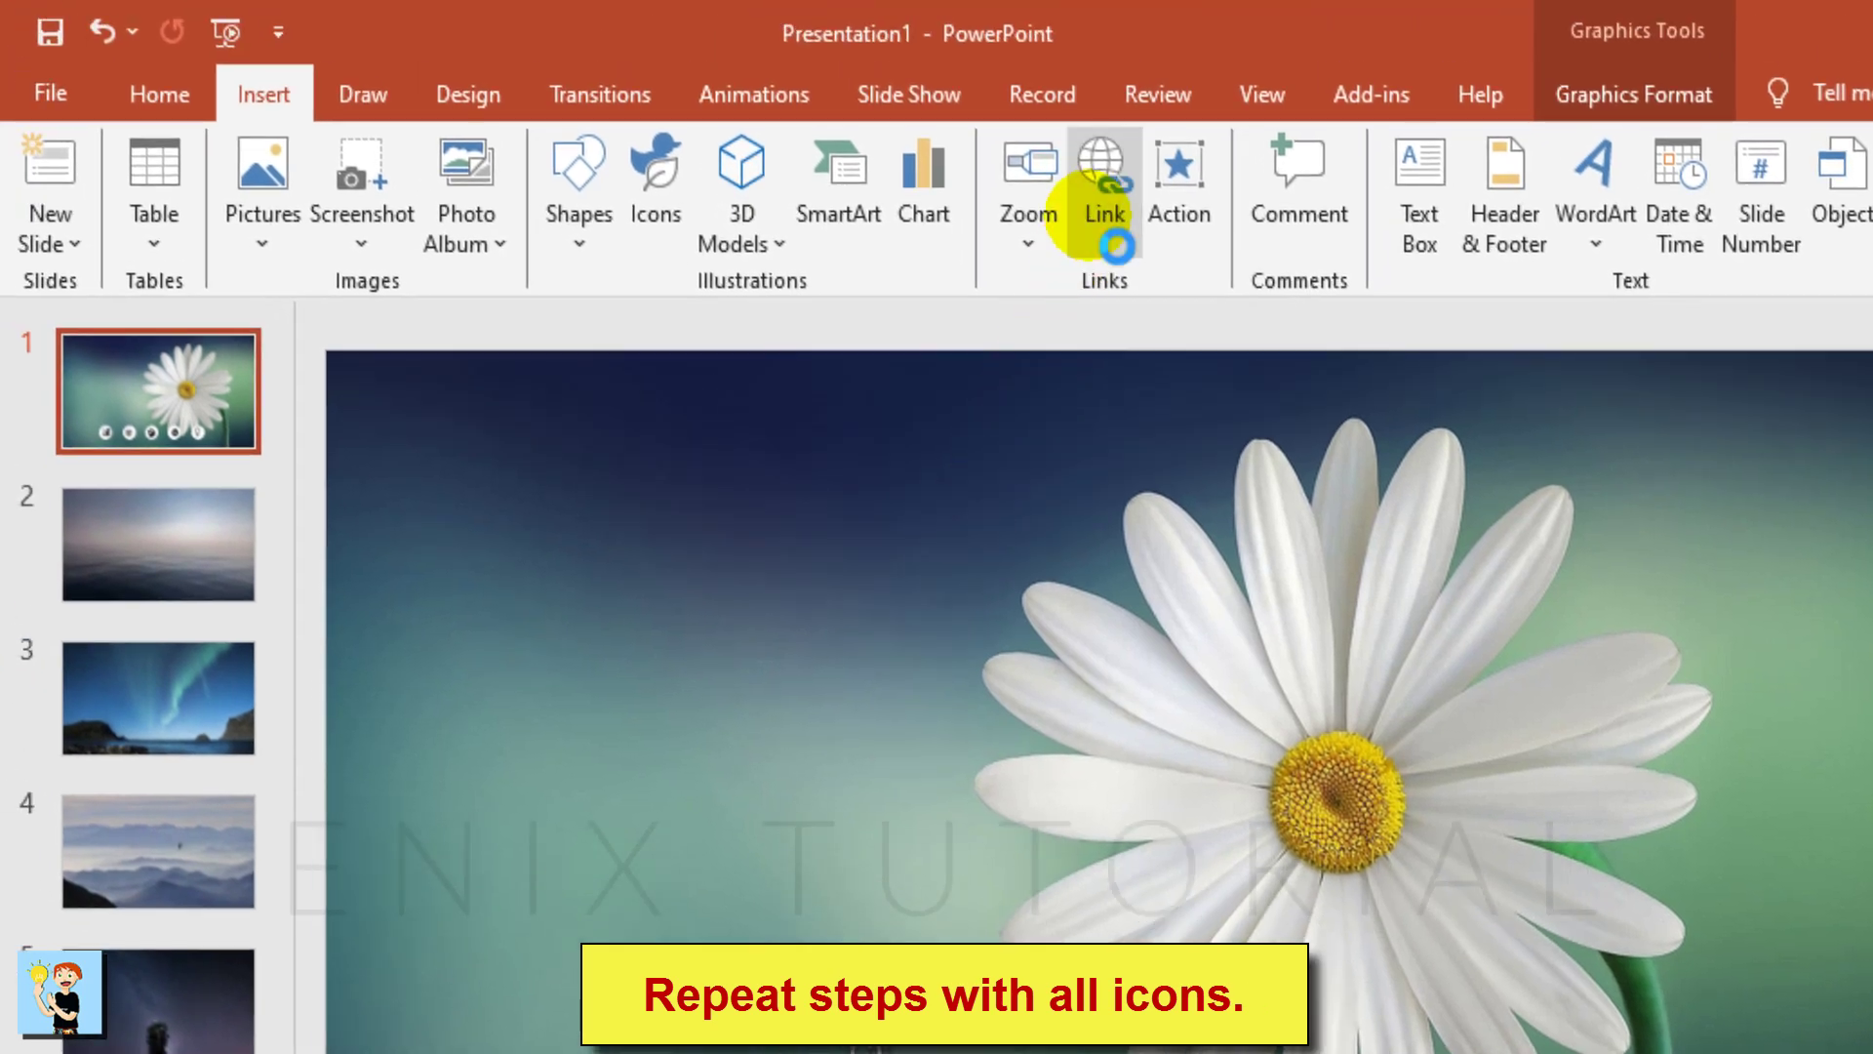
- Link the presentation icon to Slide 2 via Place in This Document
left_click(1112, 242)
left_click(966, 735)
left_click(1560, 941)
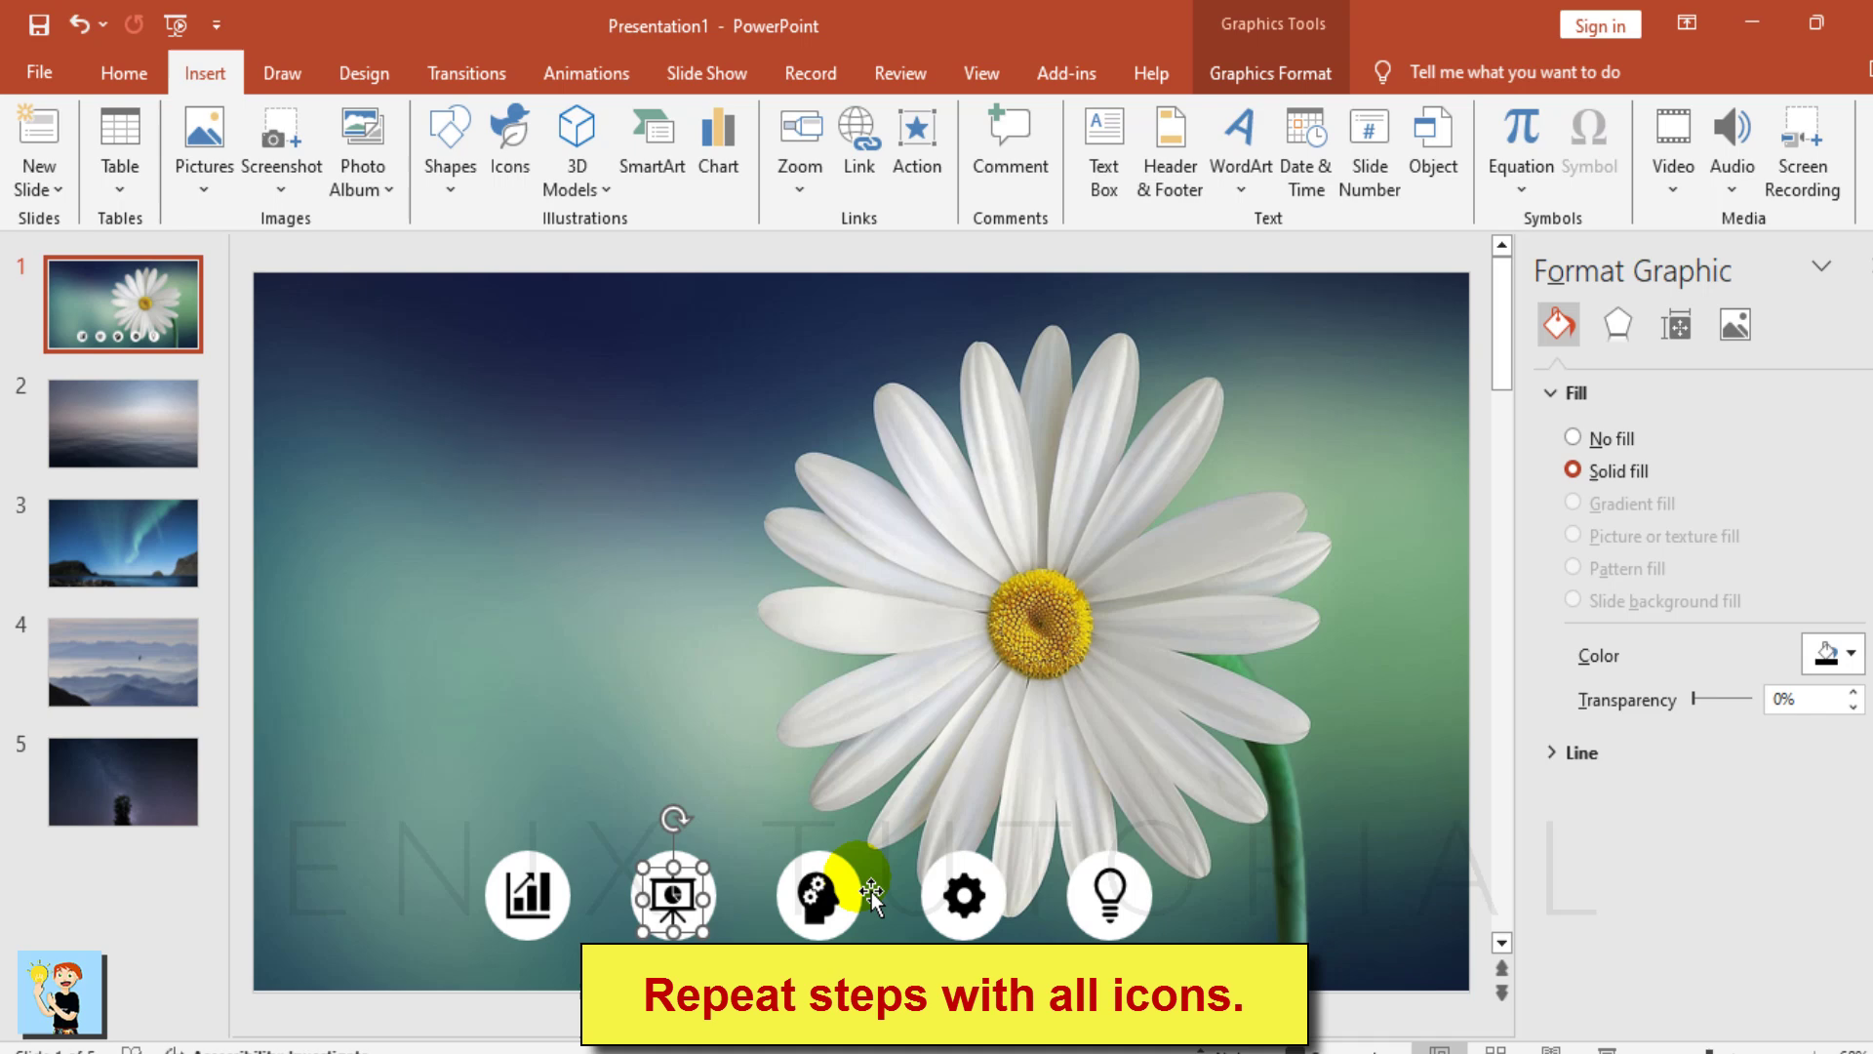
- Link the head icon on the third circle to Slide 3
left_click(868, 891)
left_click(841, 884)
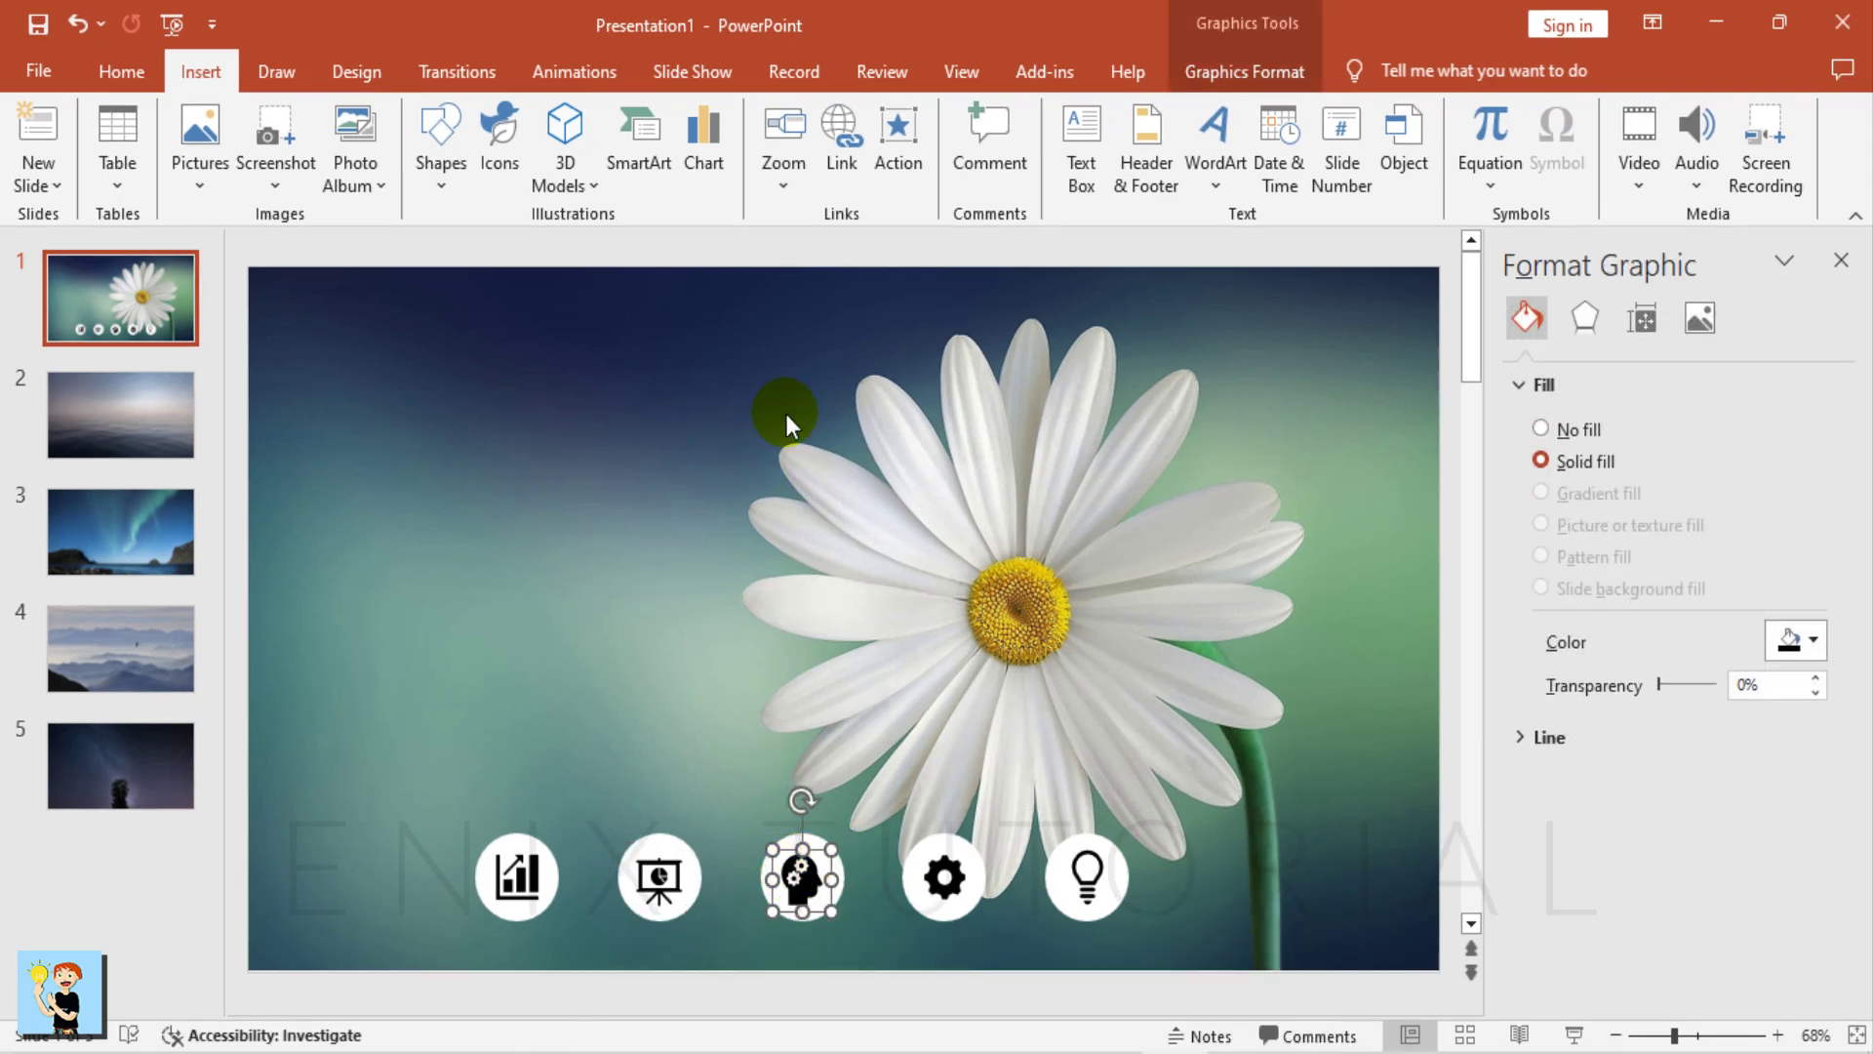
left_click(838, 169)
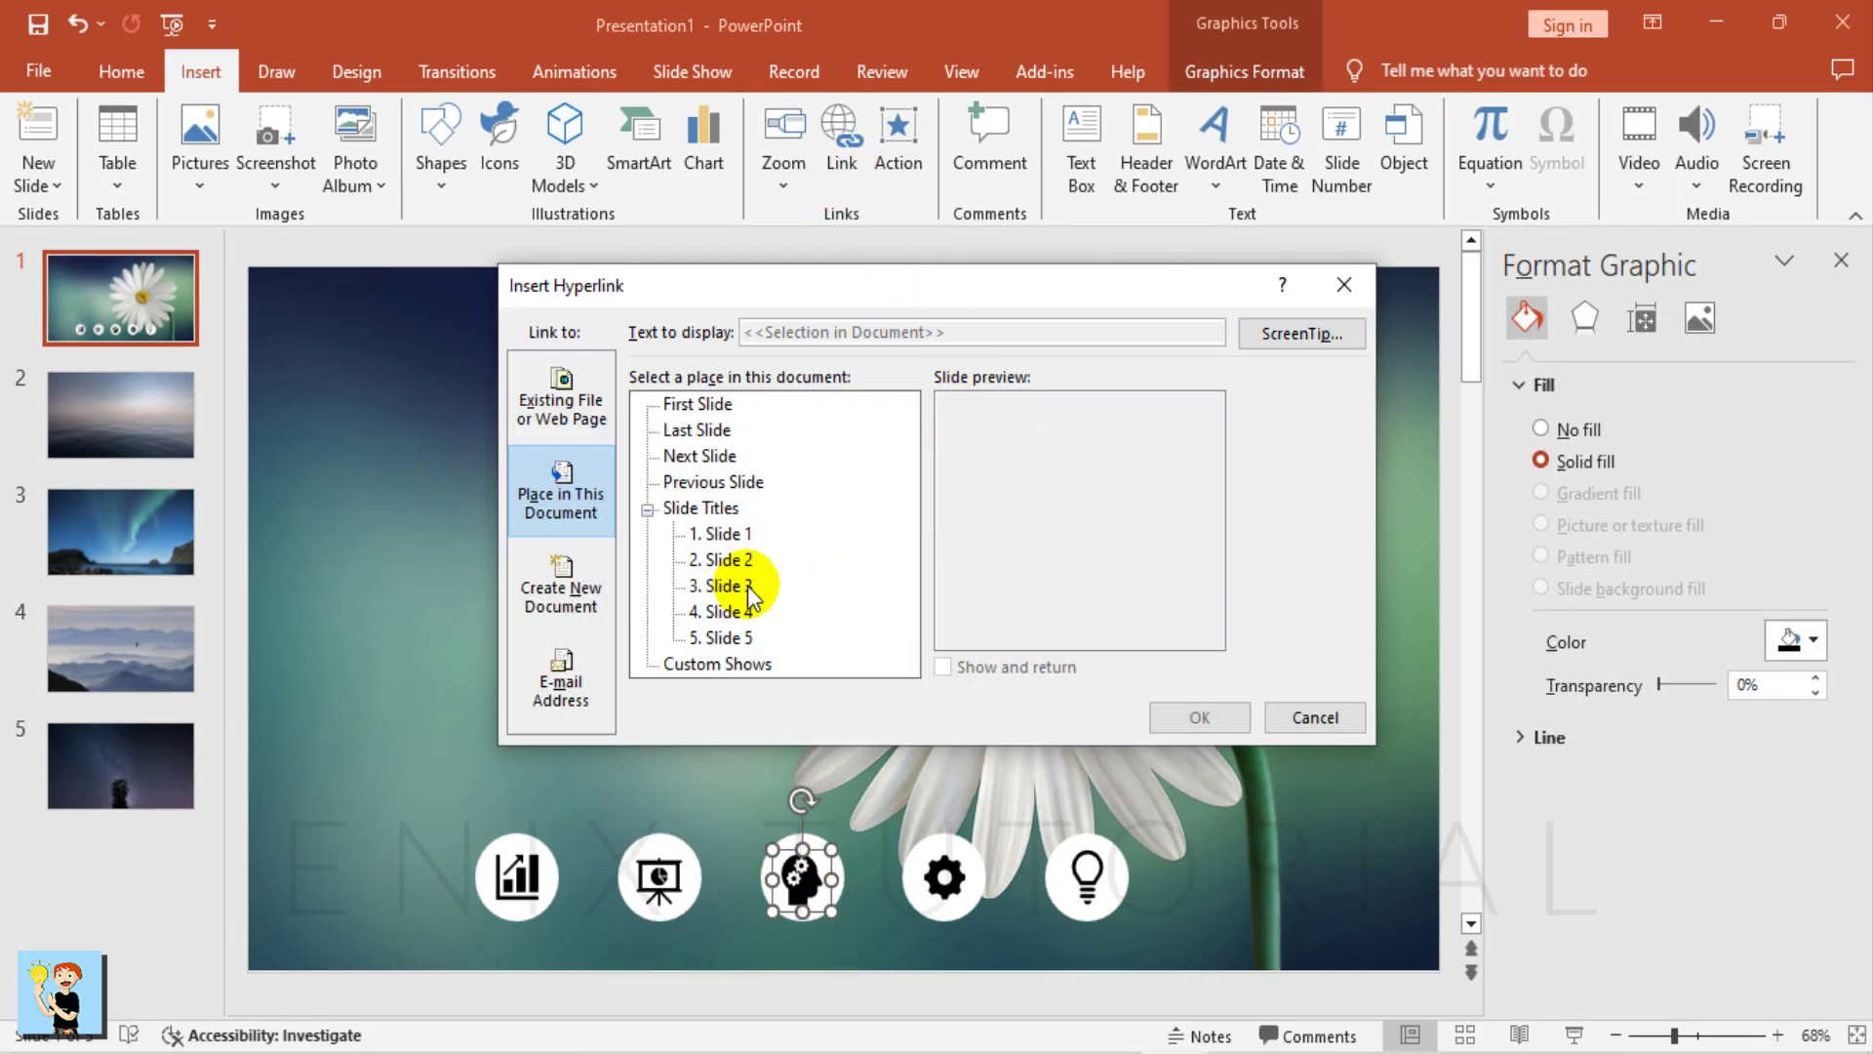
left_click(728, 586)
left_click(1196, 717)
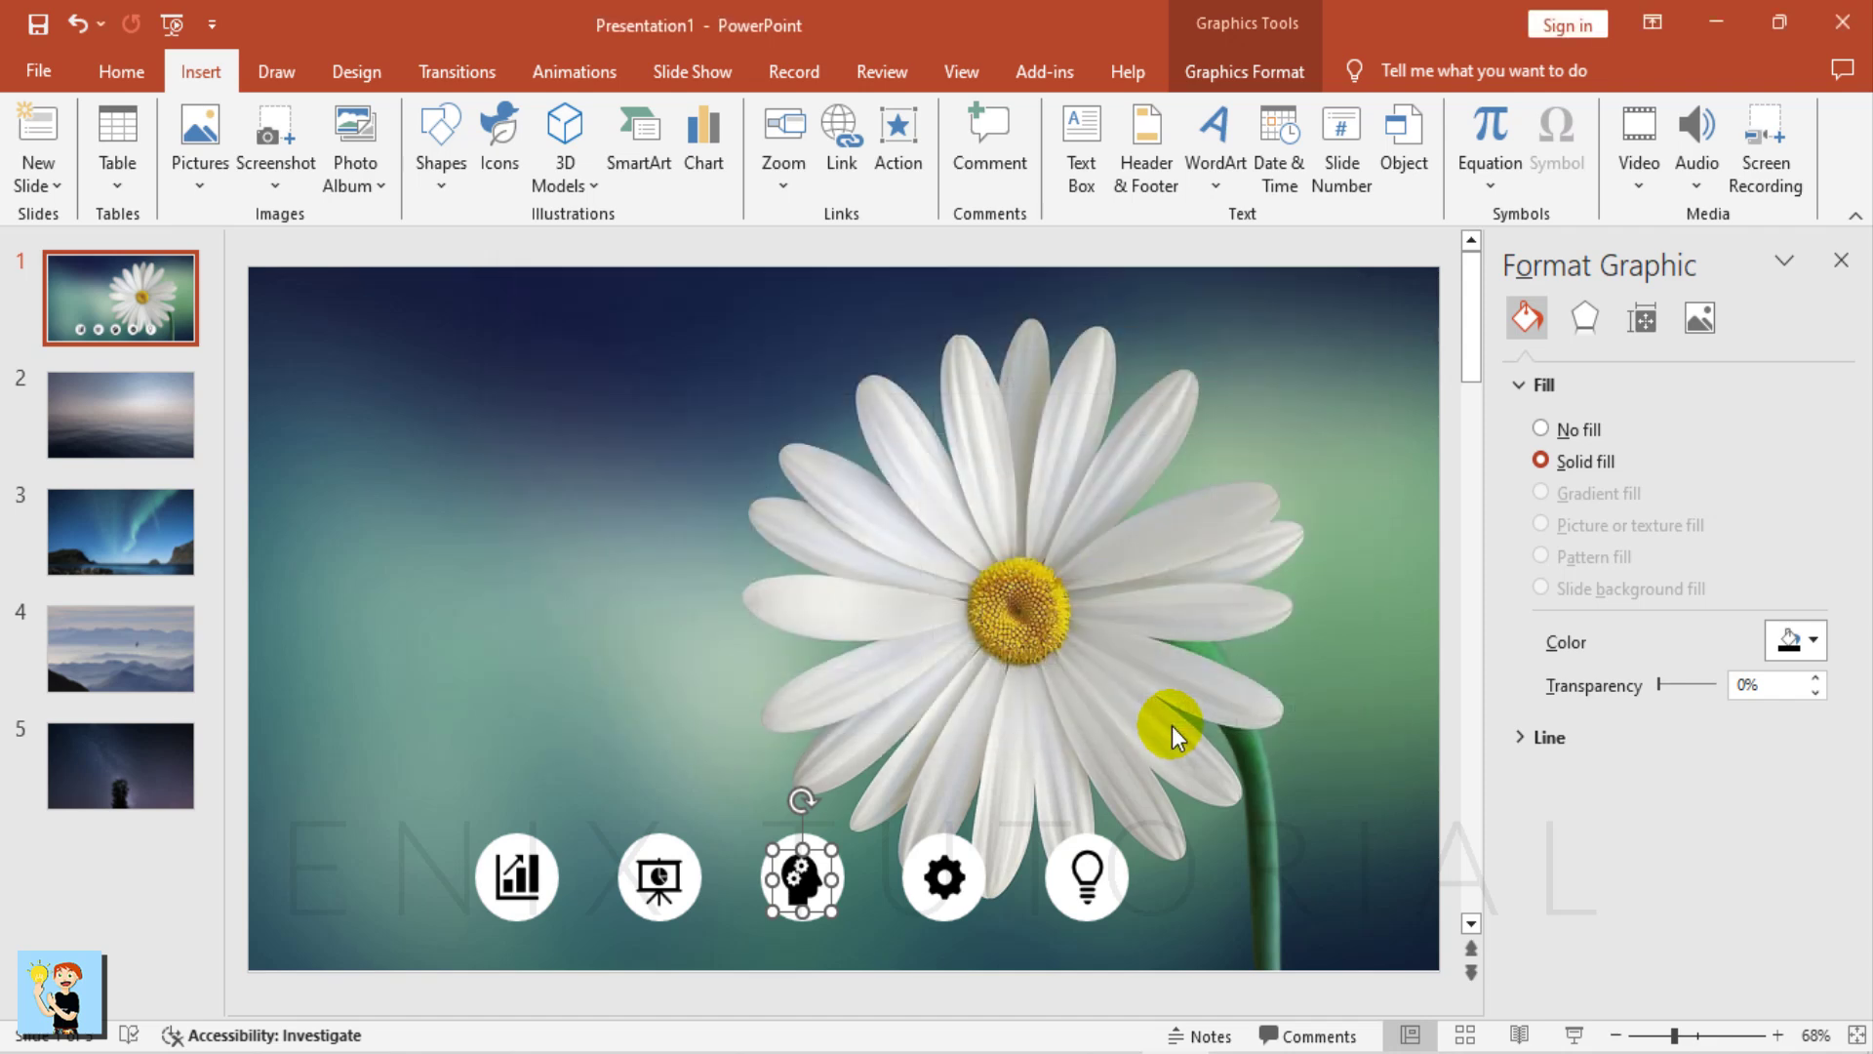
- Link the gear icon on the fourth circle to Slide 4
left_click(954, 899)
left_click(954, 881)
left_click(846, 187)
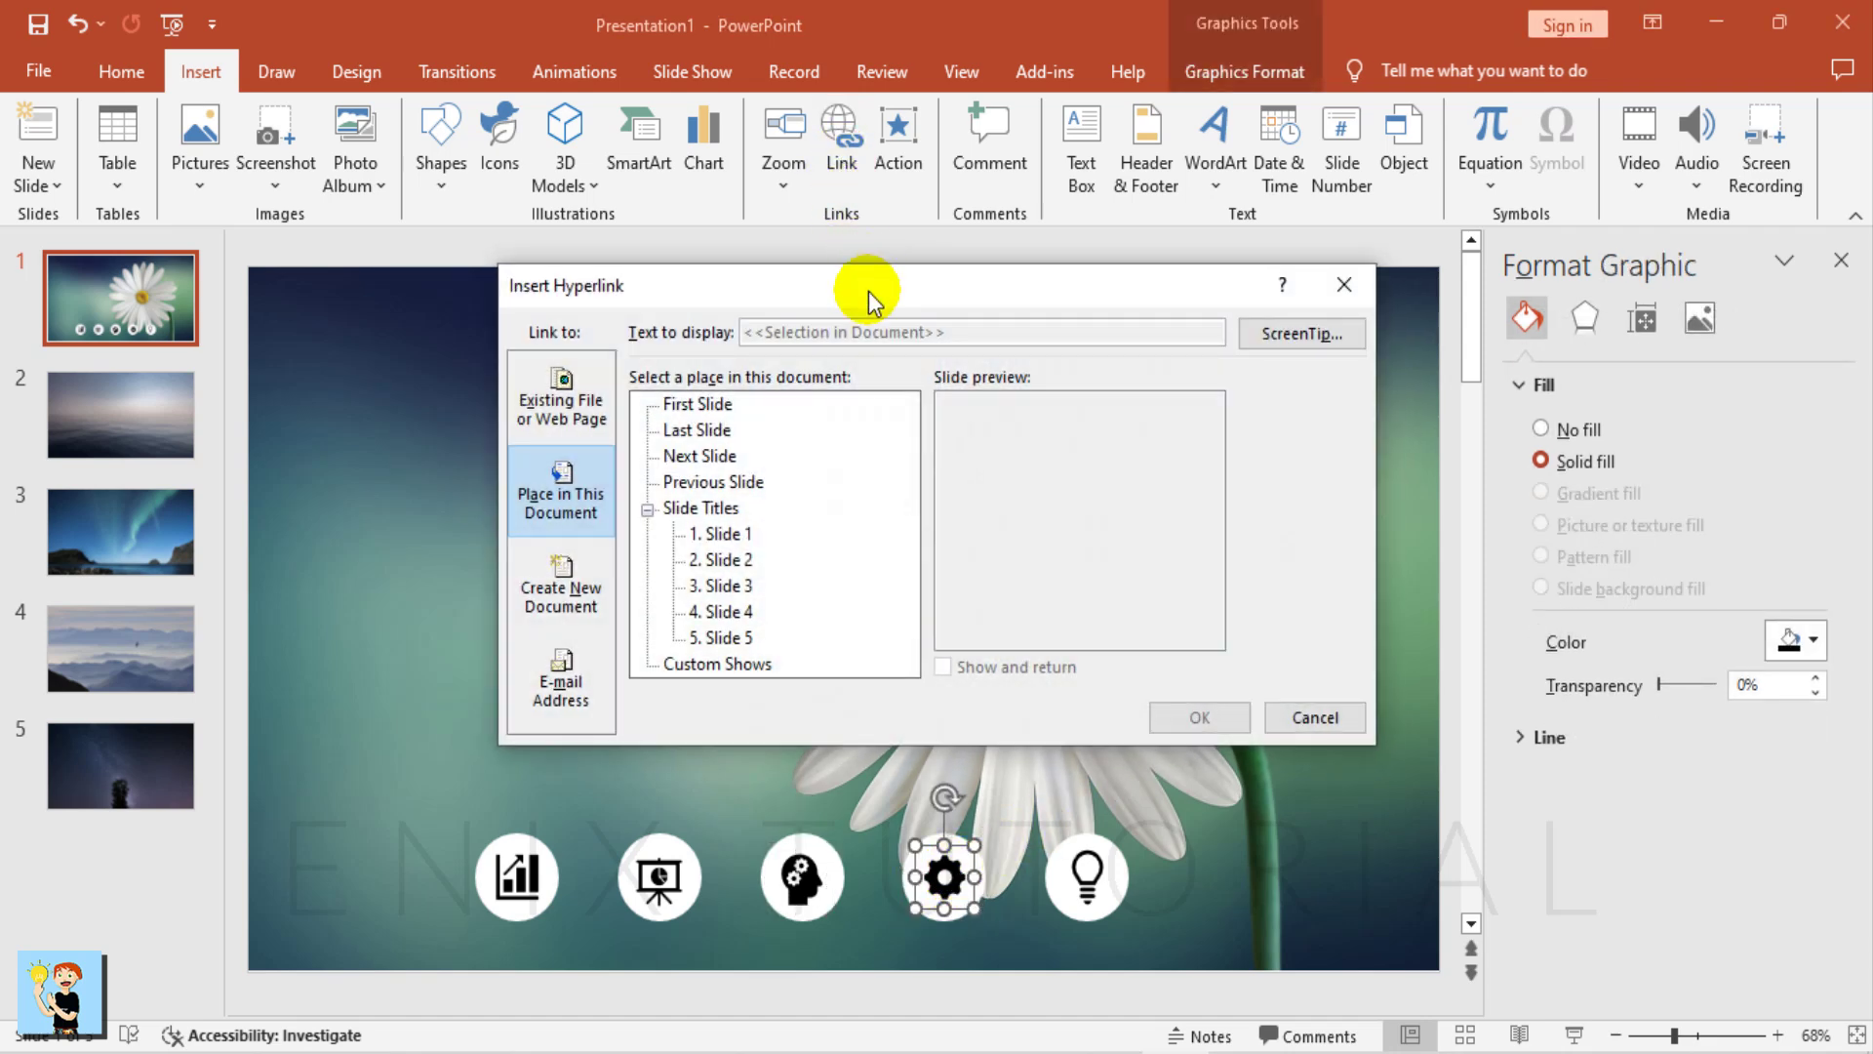
left_click(745, 614)
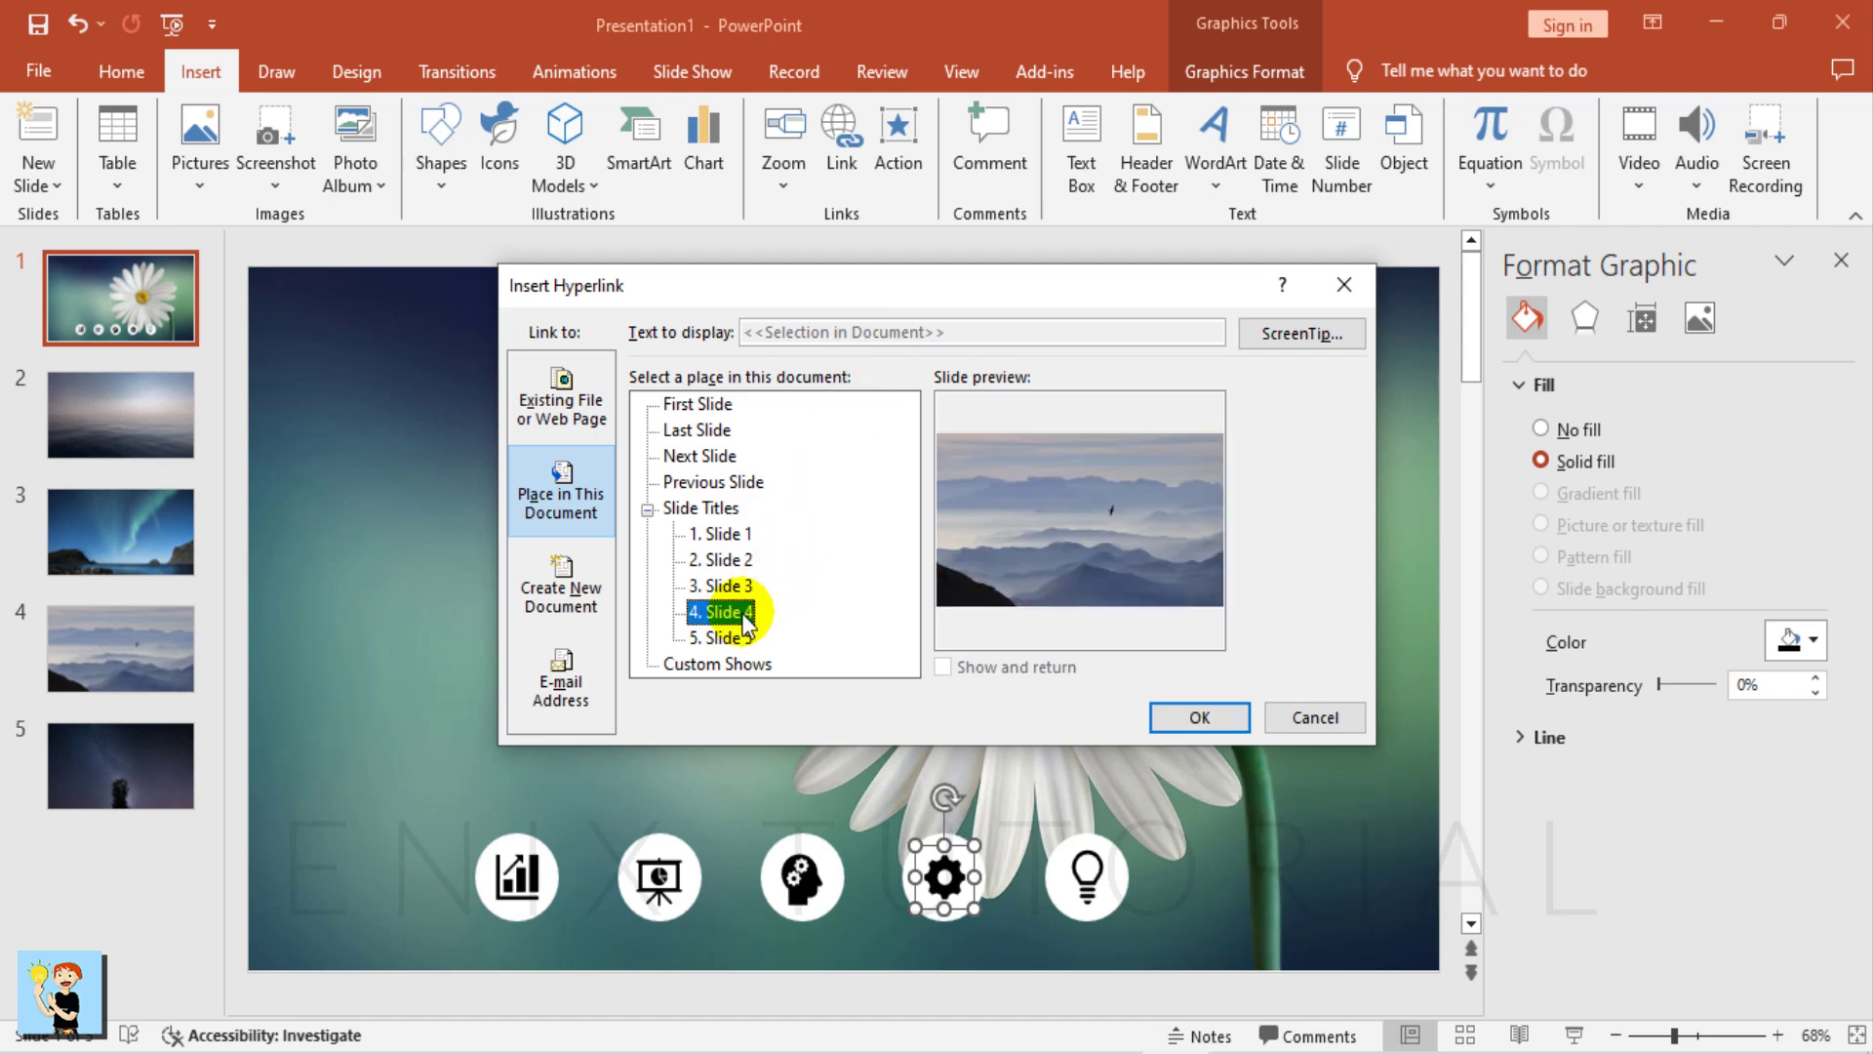
left_click(1190, 715)
- Link the lightbulb icon to Slide 5, nudging its circle aside and back to reach it
left_click(1090, 882)
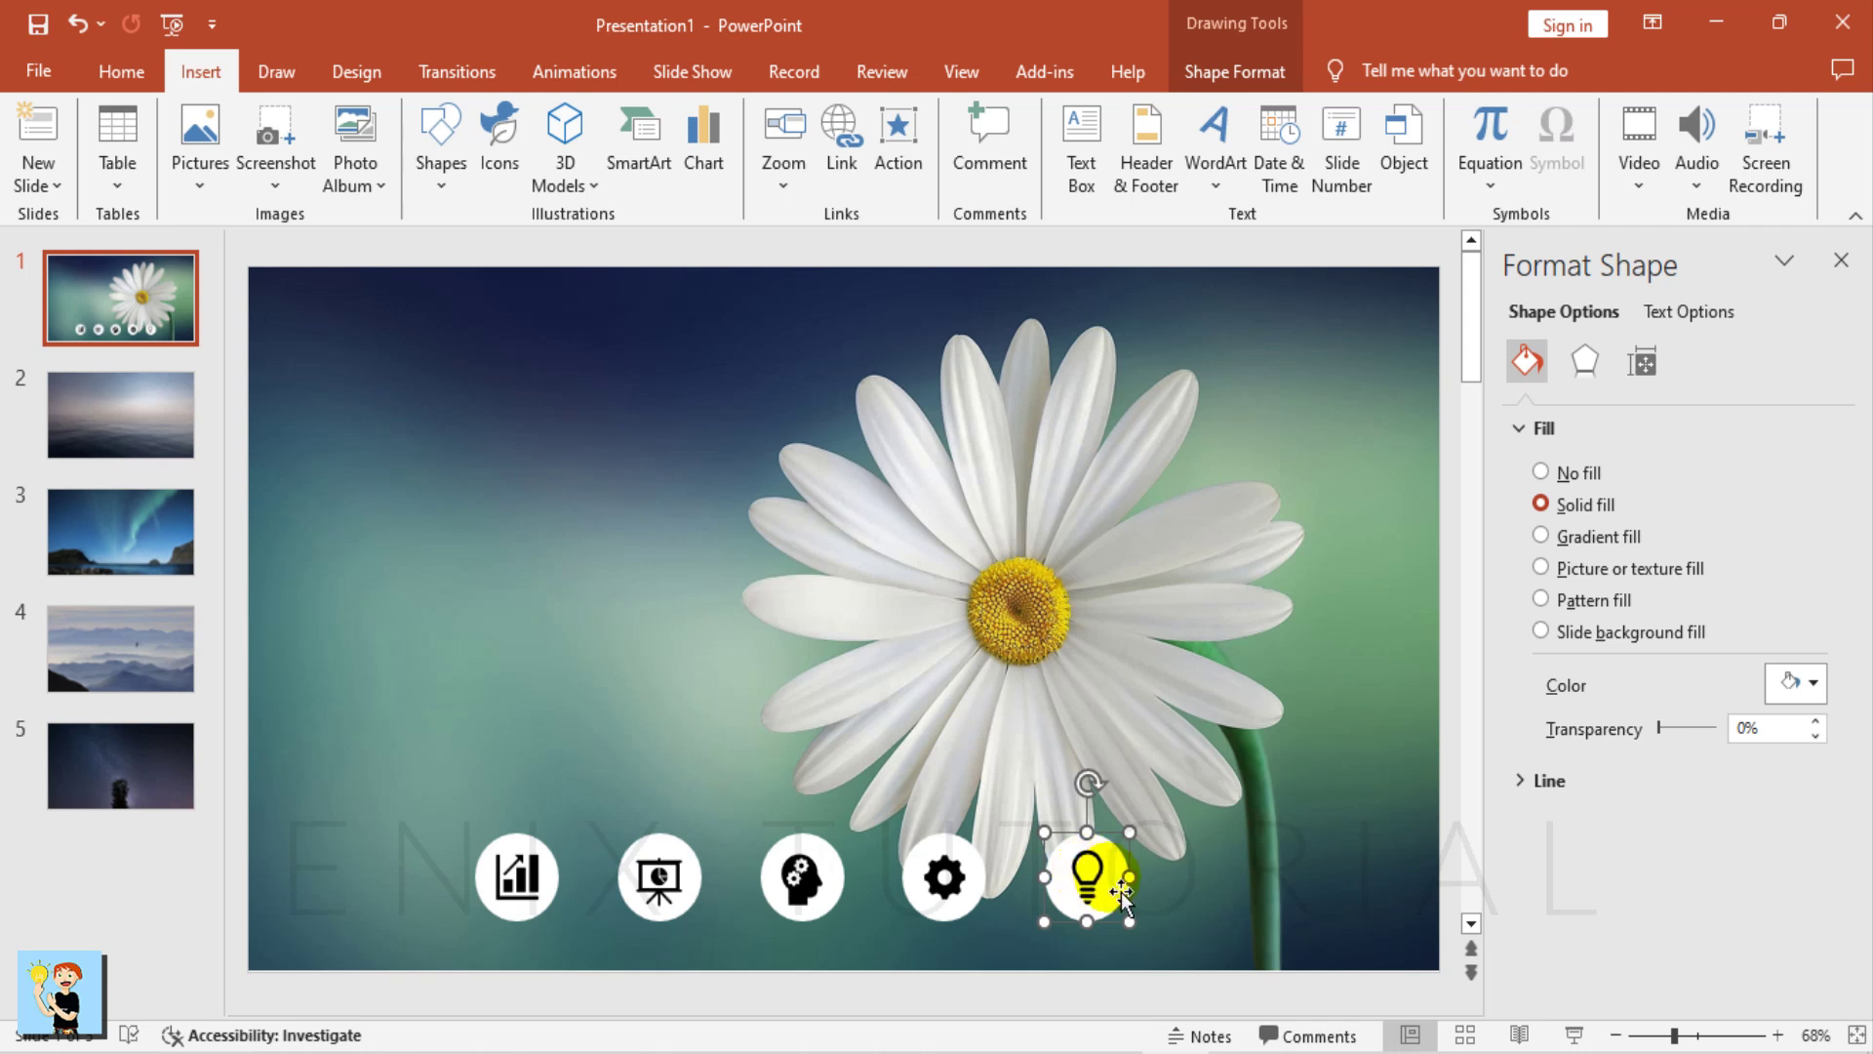
left_click_drag(1122, 890, 1167, 844)
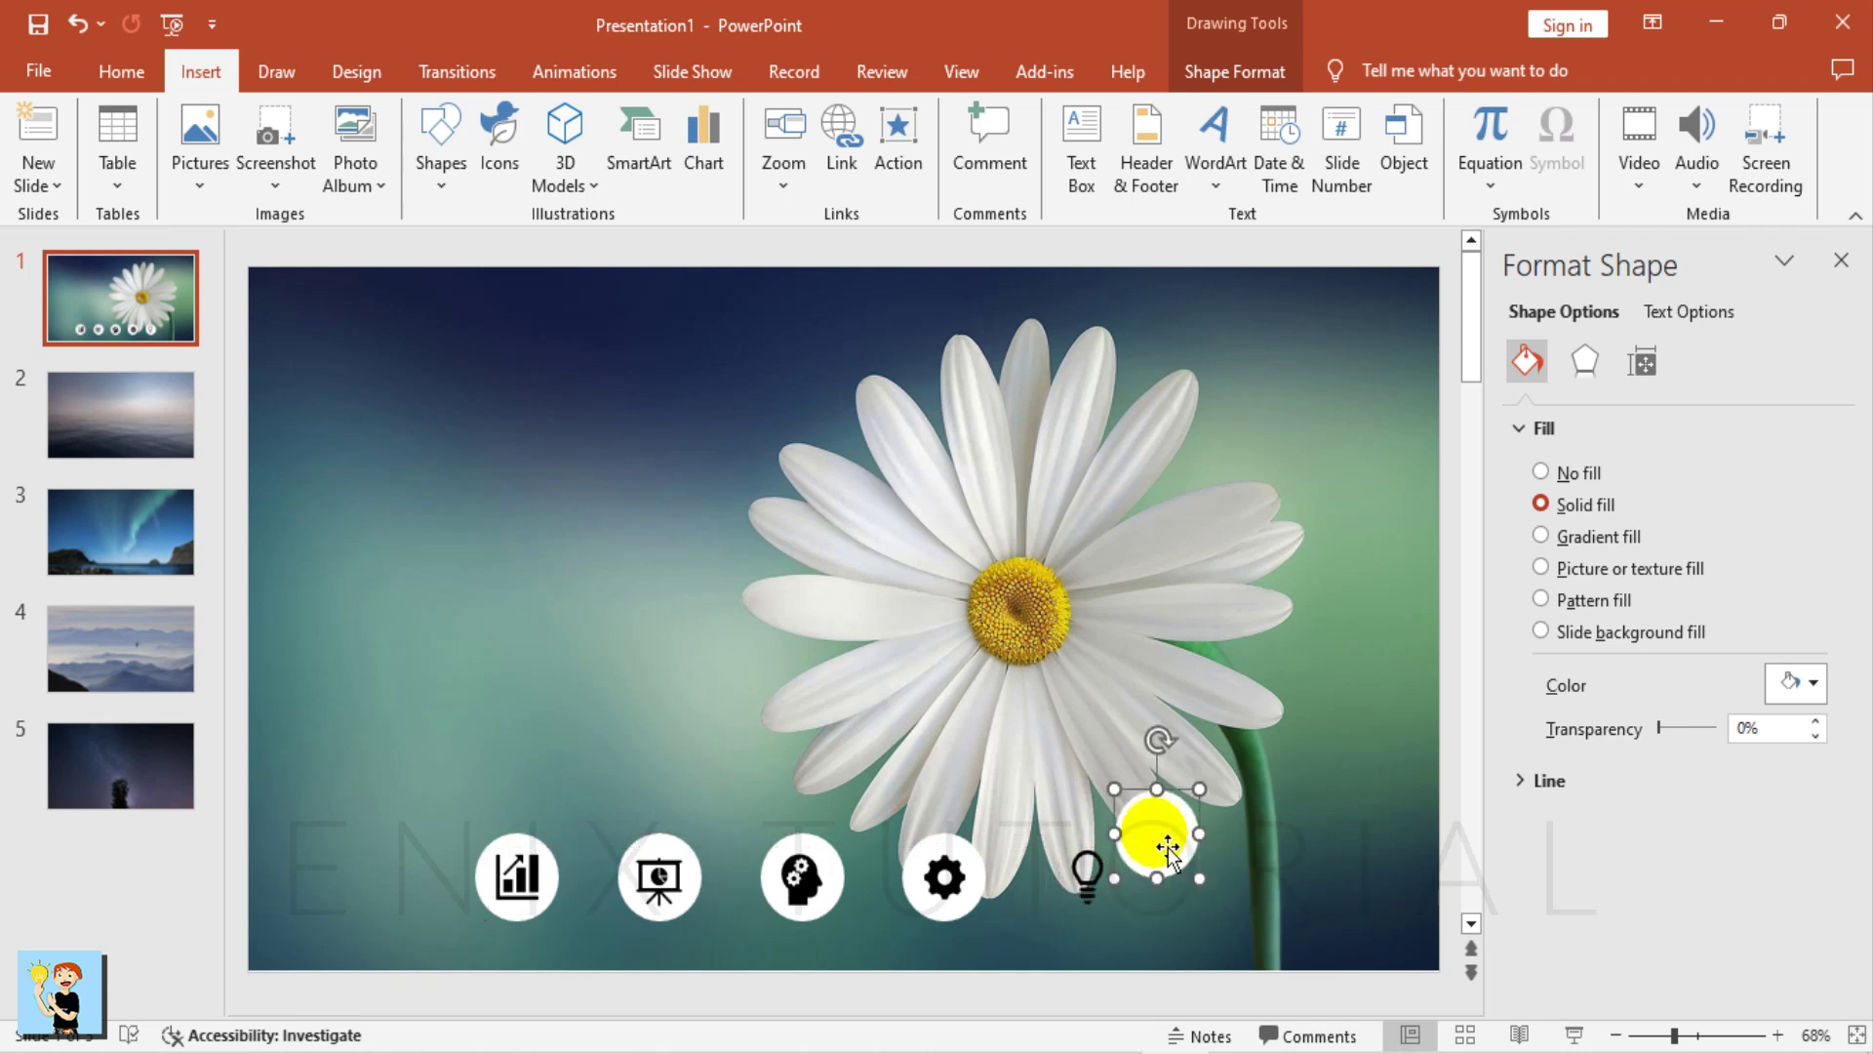
left_click(1085, 873)
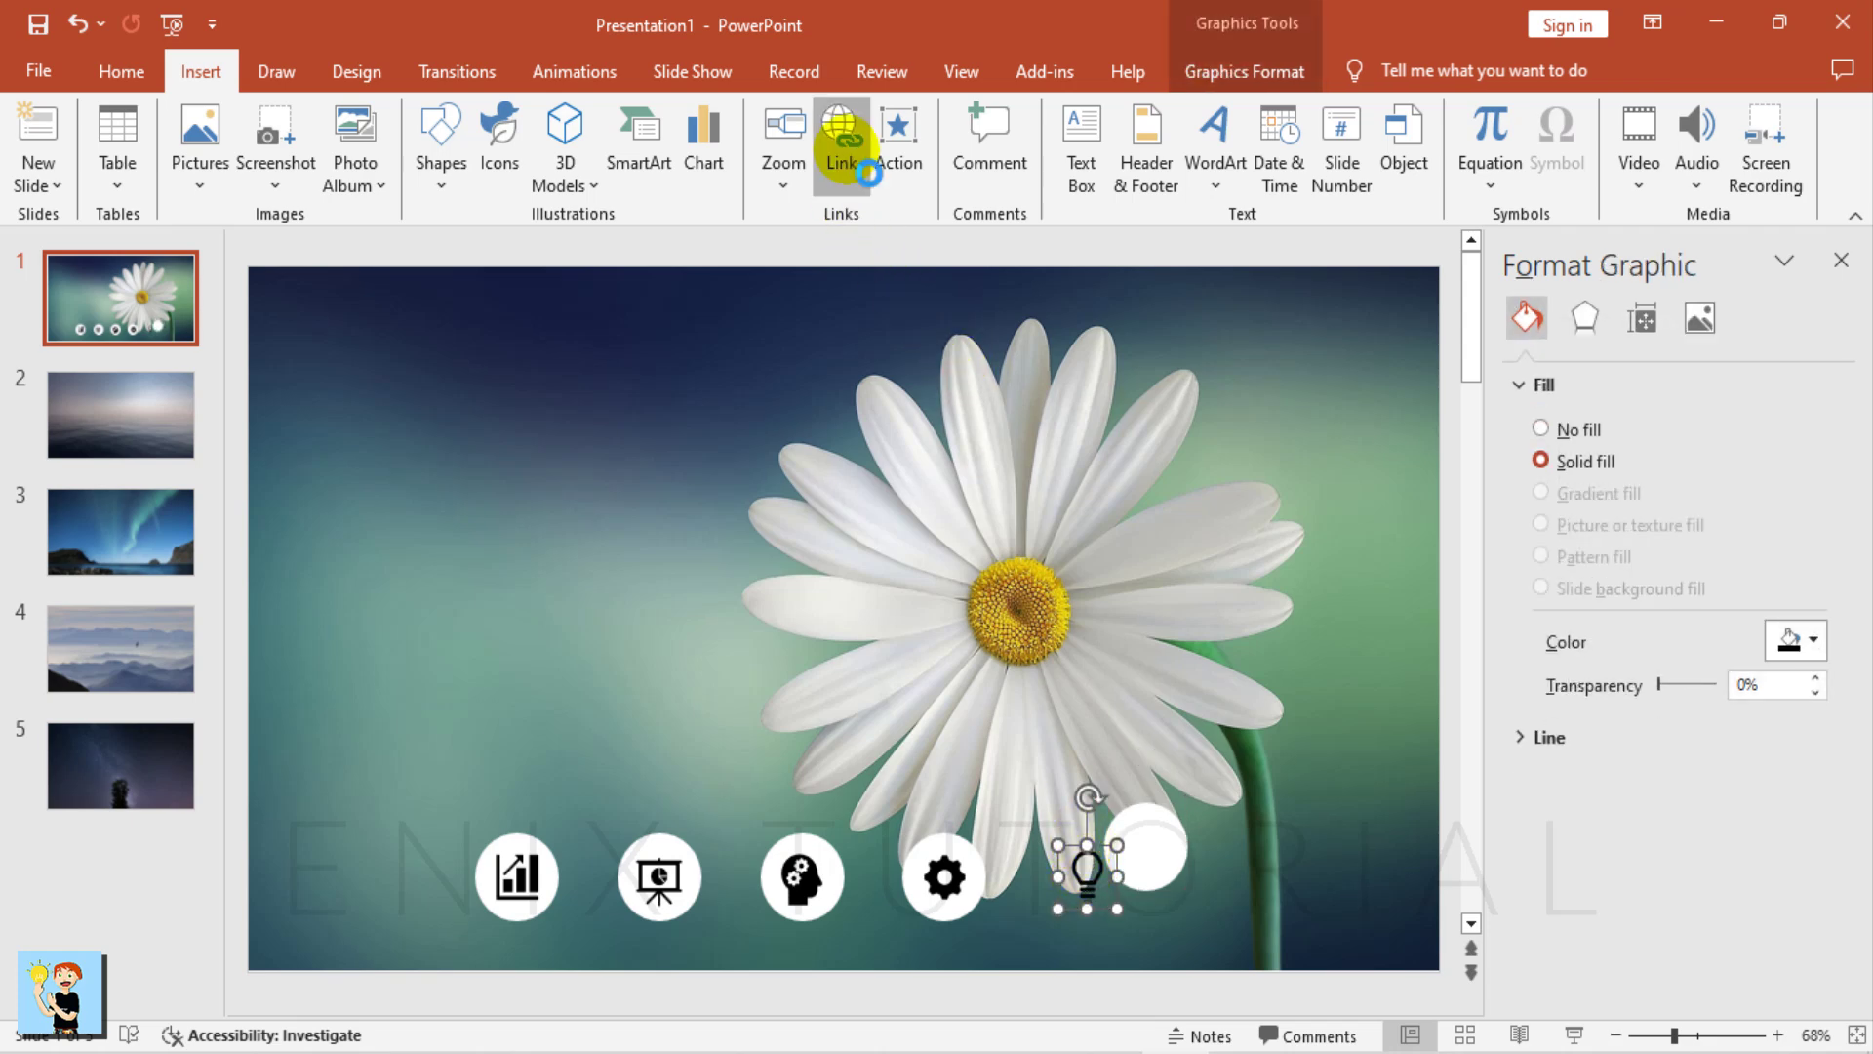
left_click(841, 146)
left_click(751, 638)
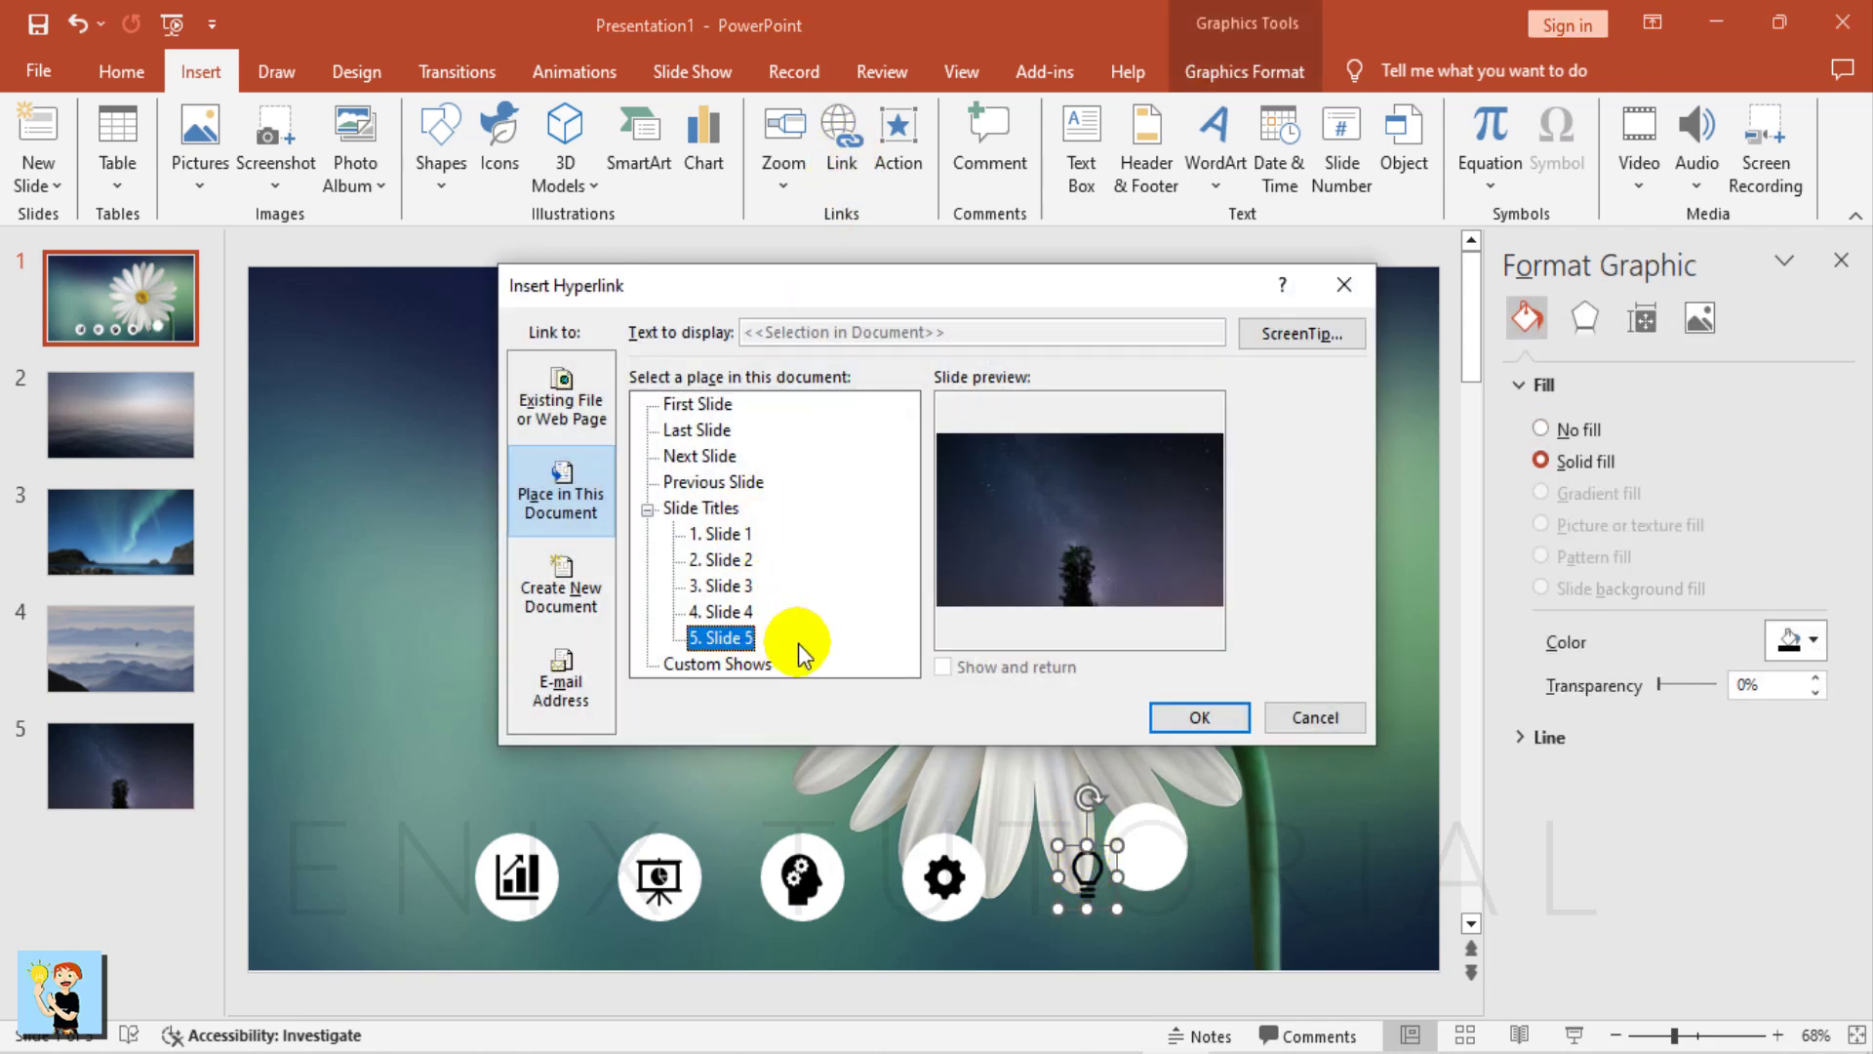
left_click(1198, 716)
left_click_drag(1168, 859, 1095, 878)
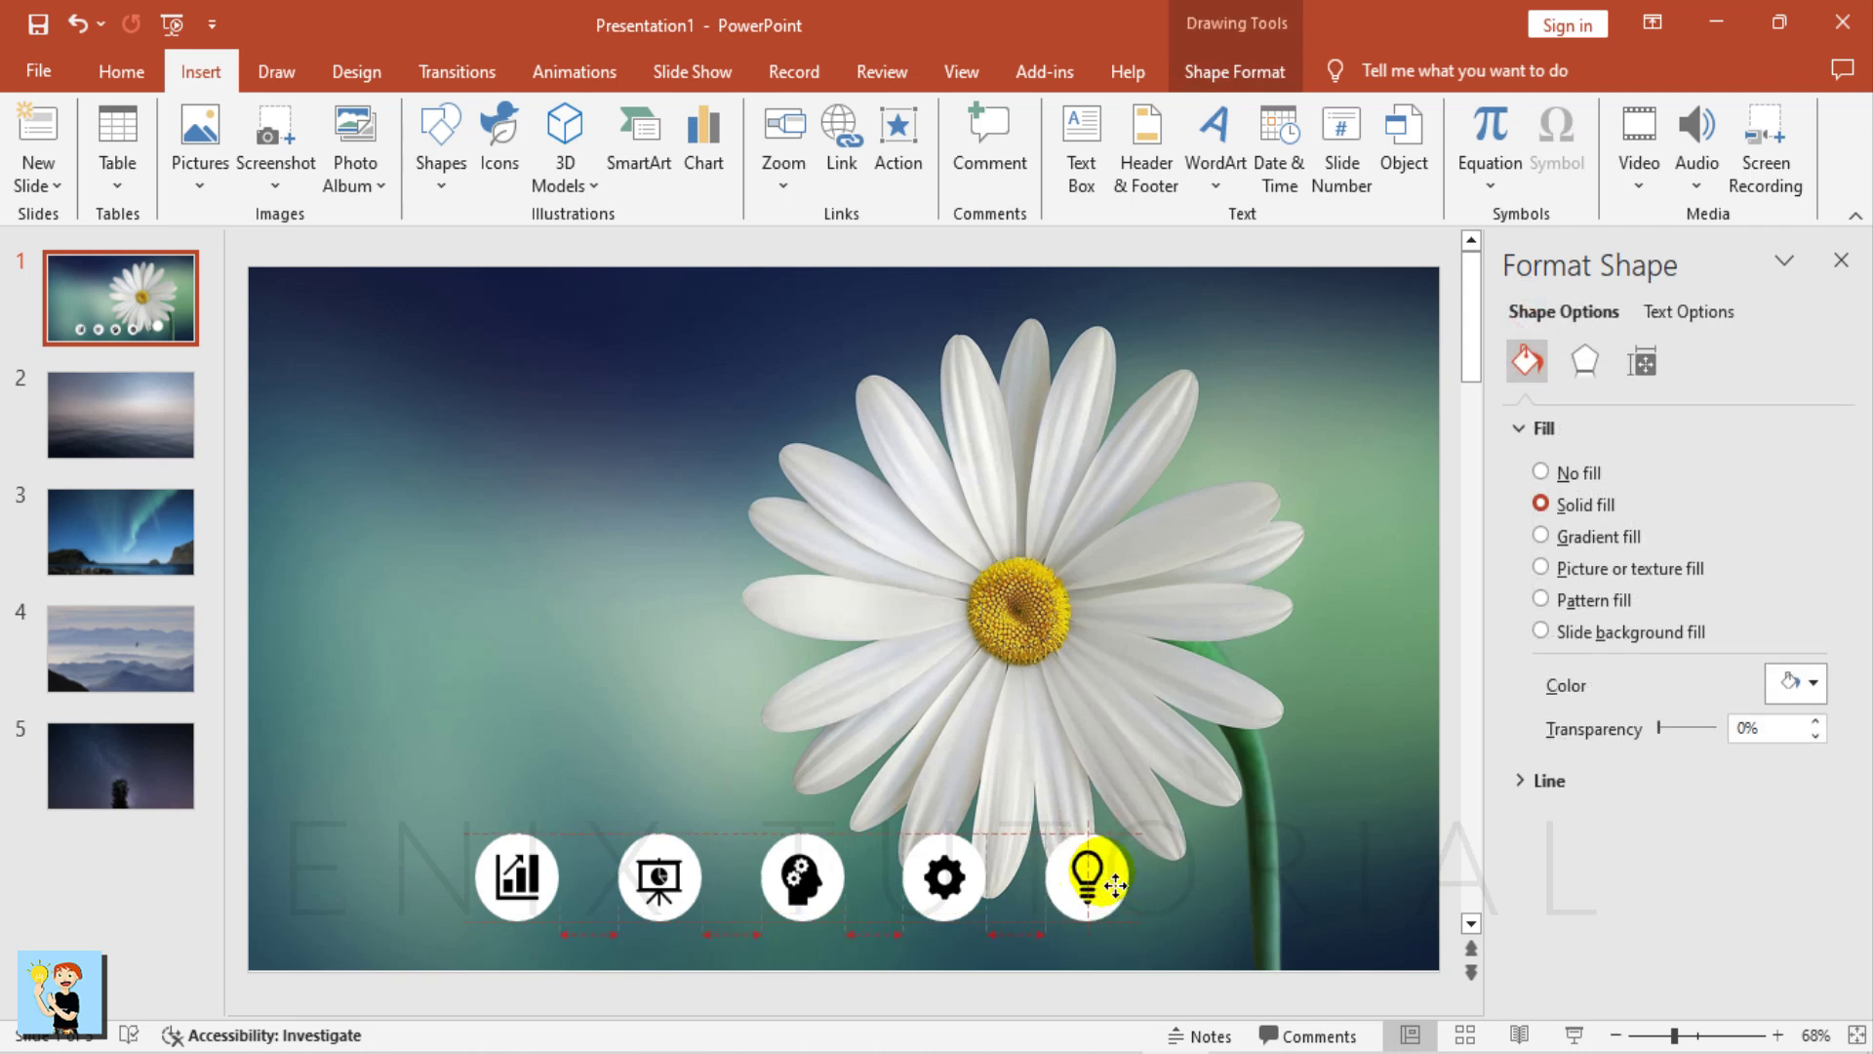
left_click(1201, 706)
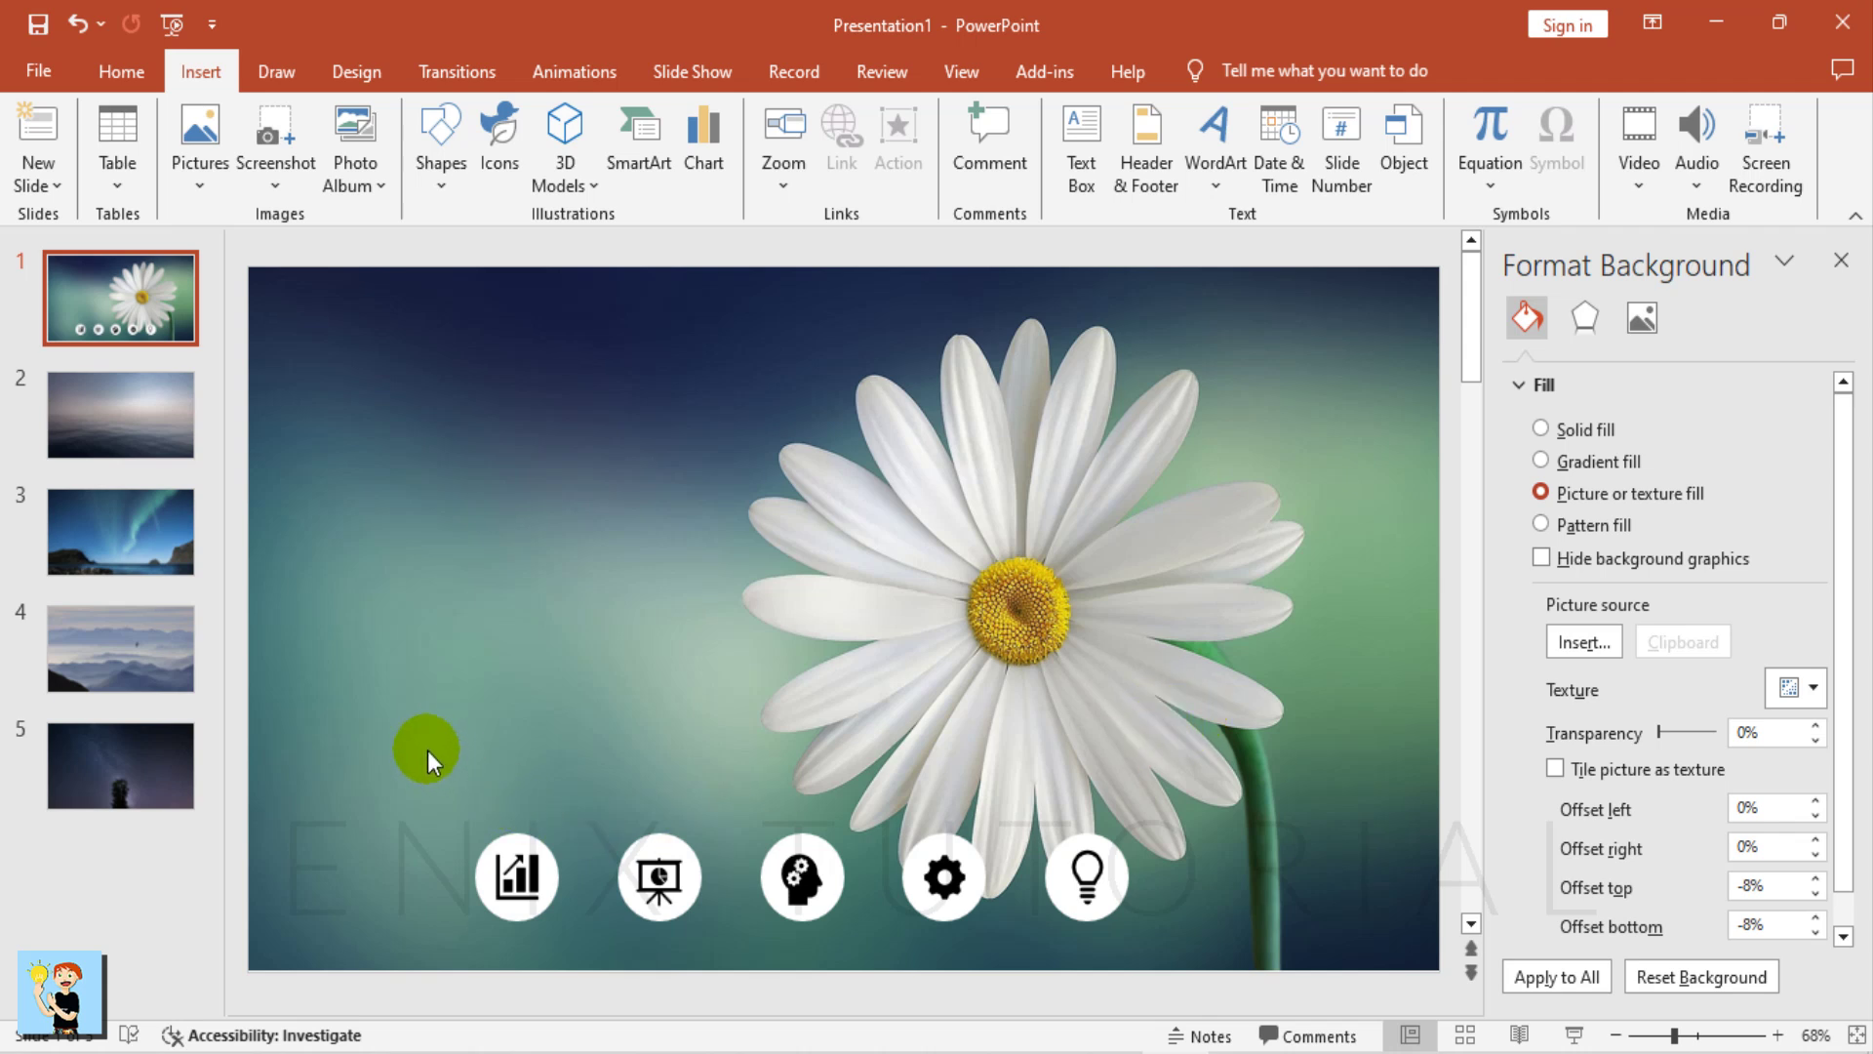
- Group the chart, presentation and head icons each with their white circle (Ctrl+G)
left_click_drag(387, 696, 583, 939)
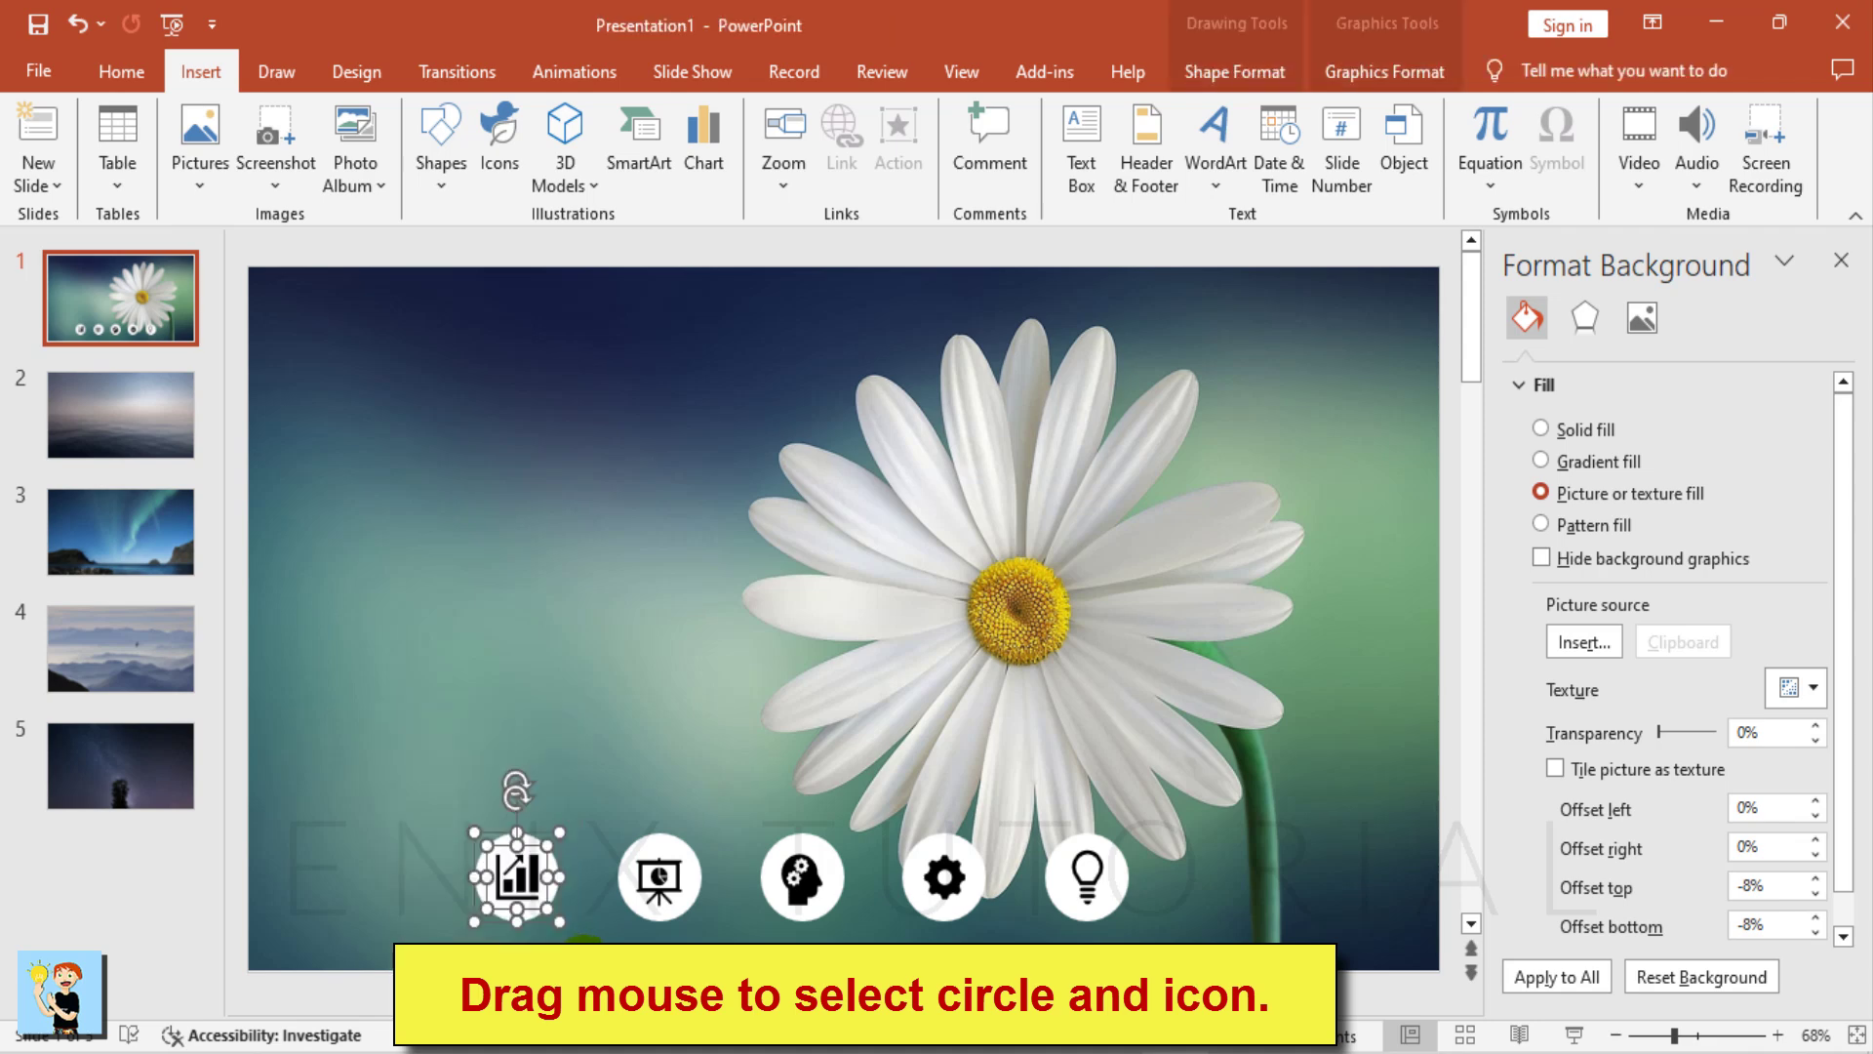
key("ctrl+g")
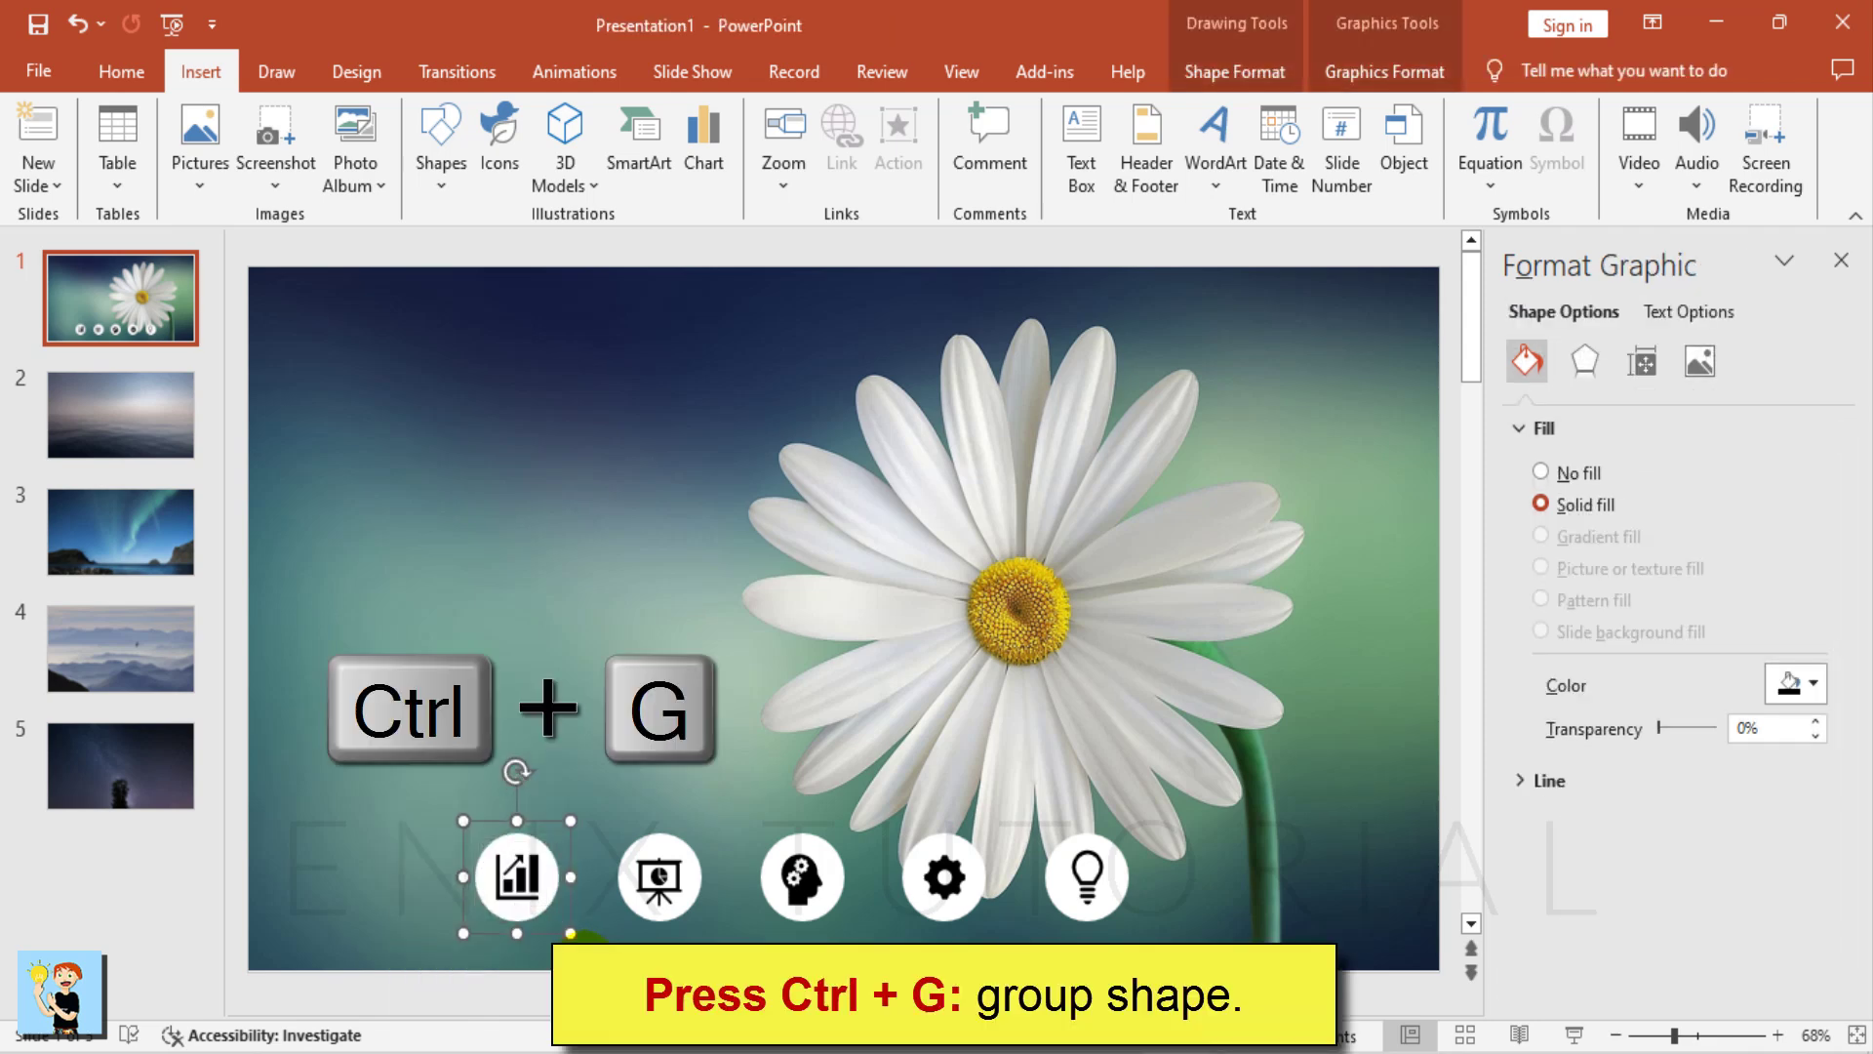
left_click_drag(562, 726, 730, 982)
key("ctrl+g")
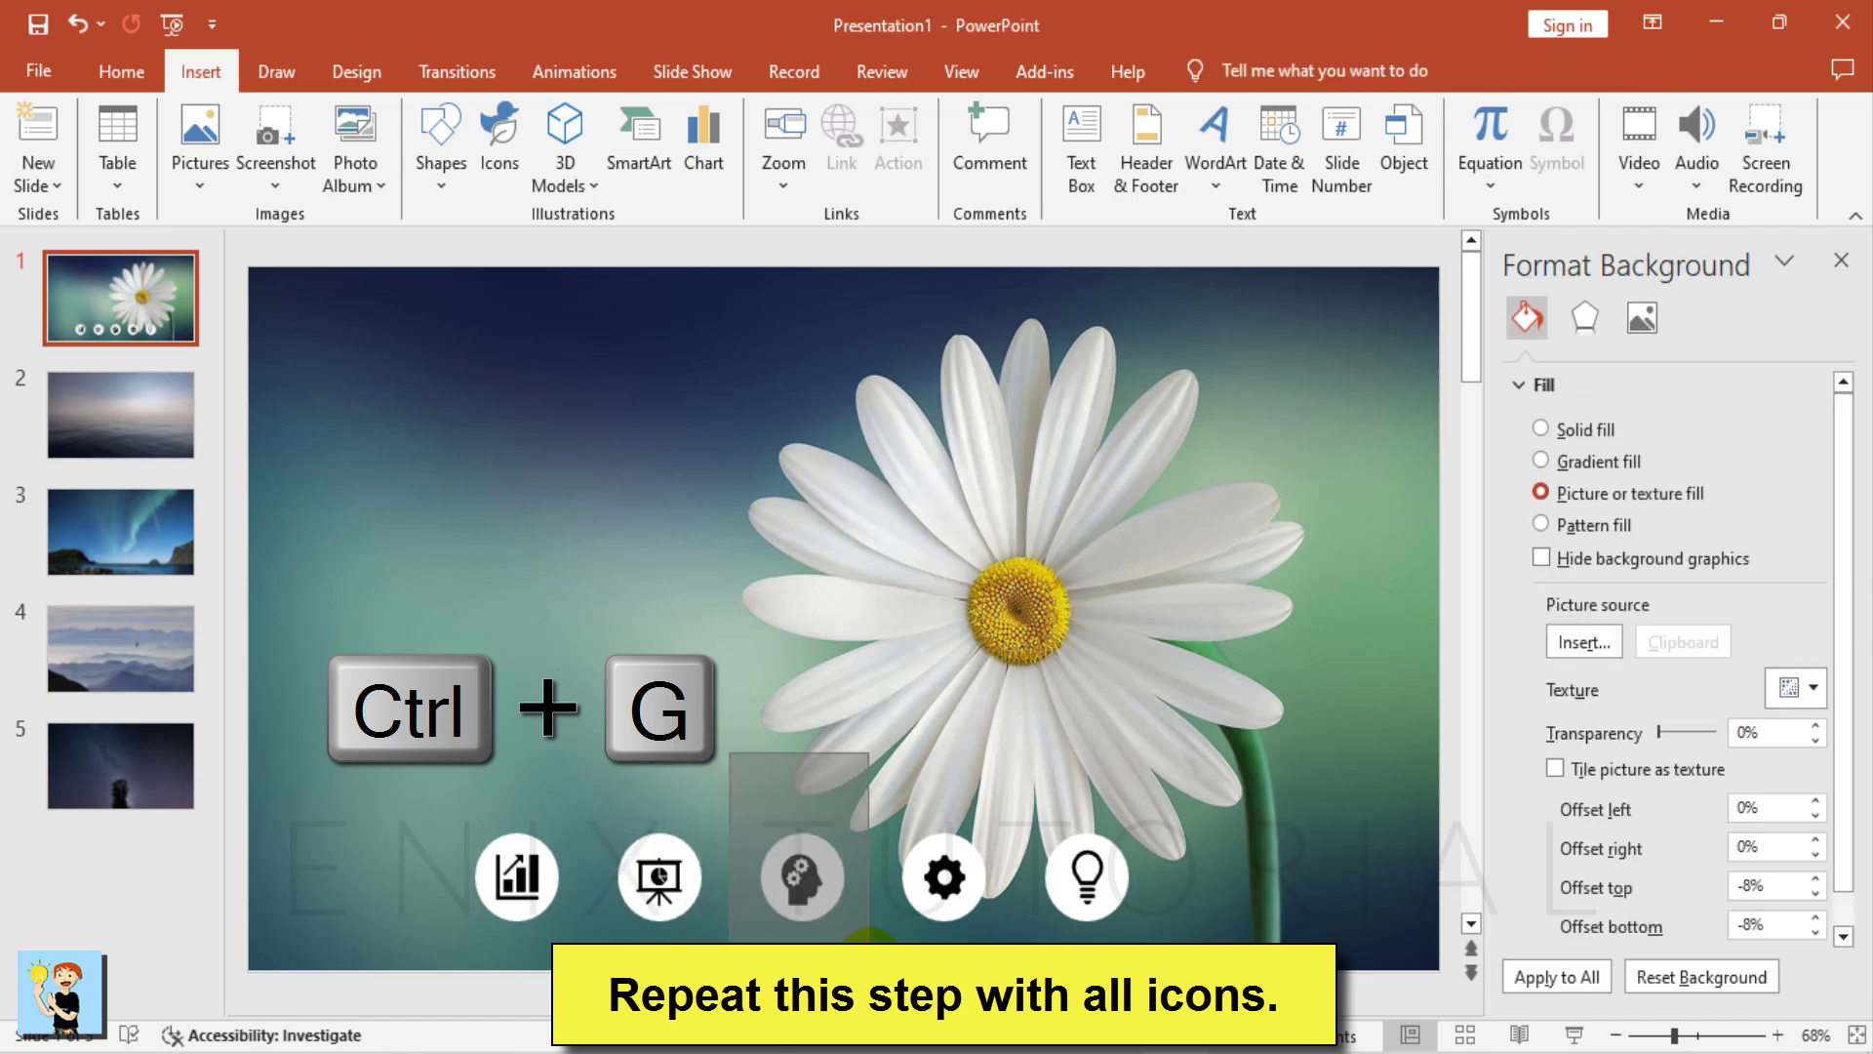
left_click_drag(733, 771, 877, 955)
key("ctrl+g")
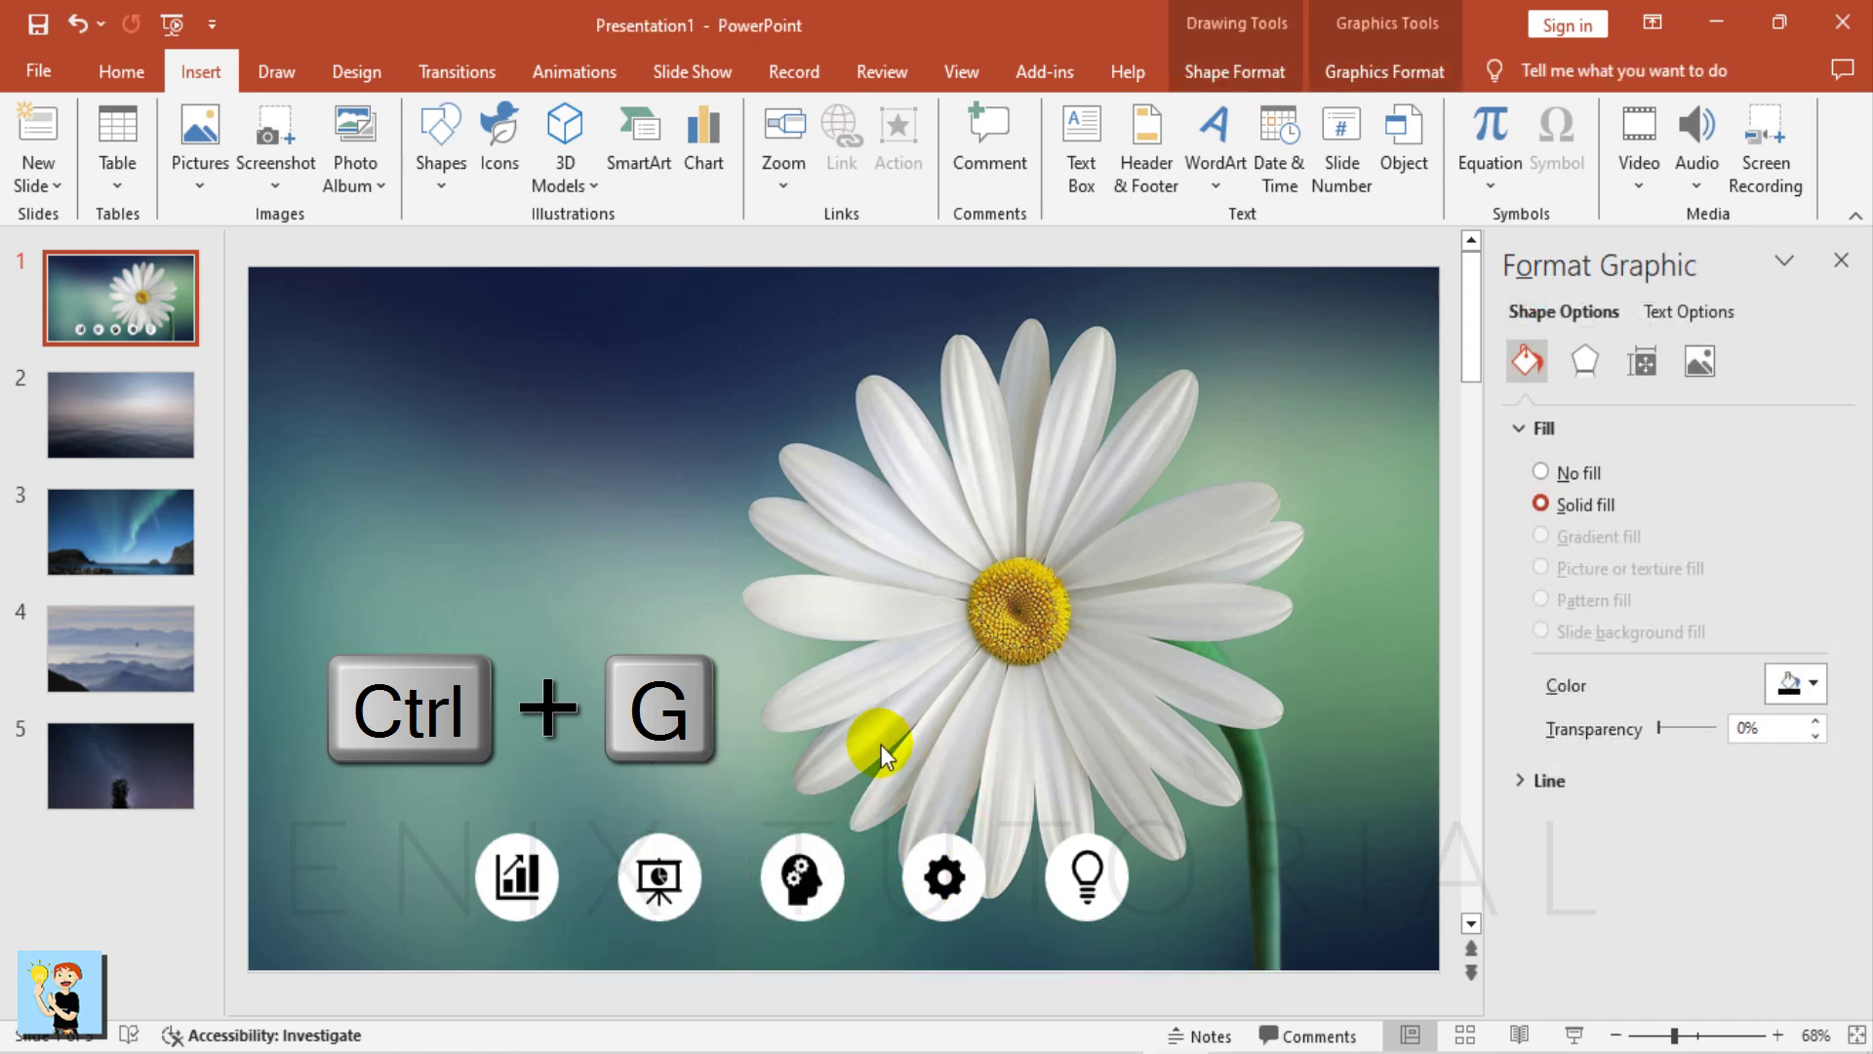
- Group the gear and lightbulb icons with their circles, then deselect
left_click_drag(881, 745, 1026, 965)
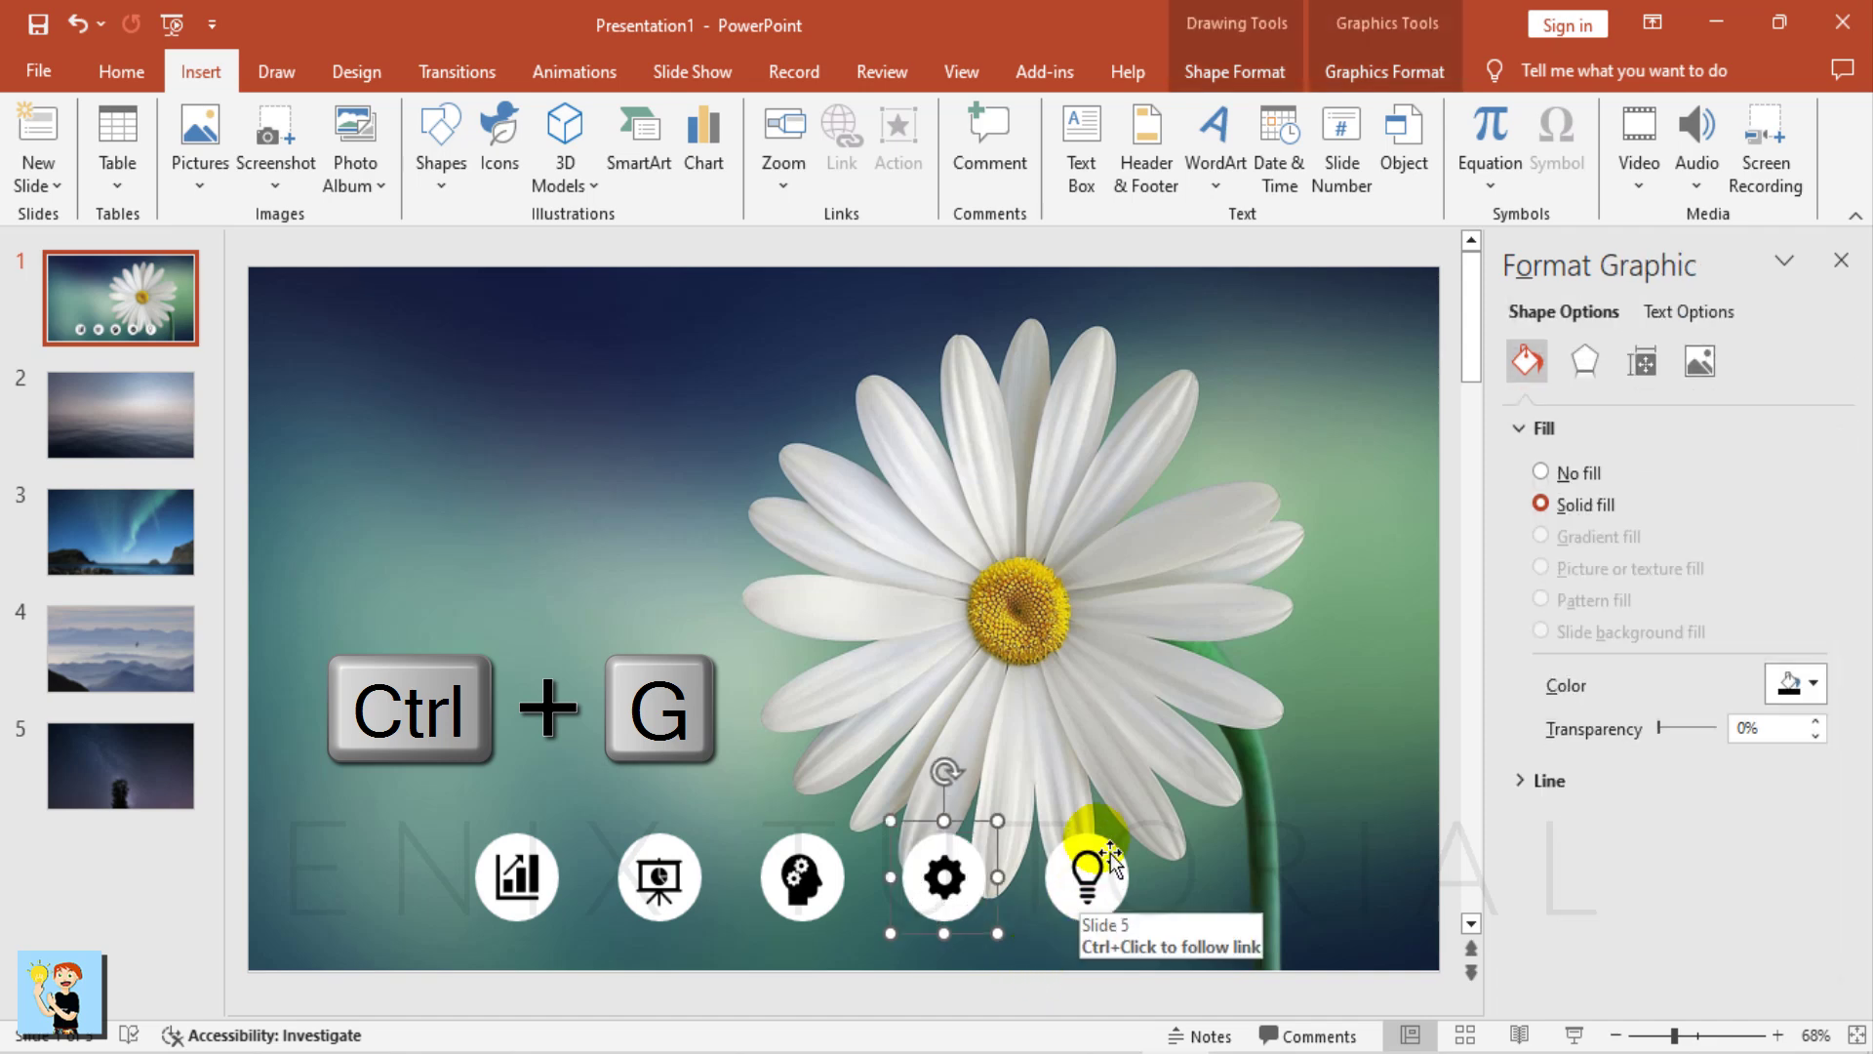
left_click_drag(1182, 723, 1017, 964)
left_click(985, 657)
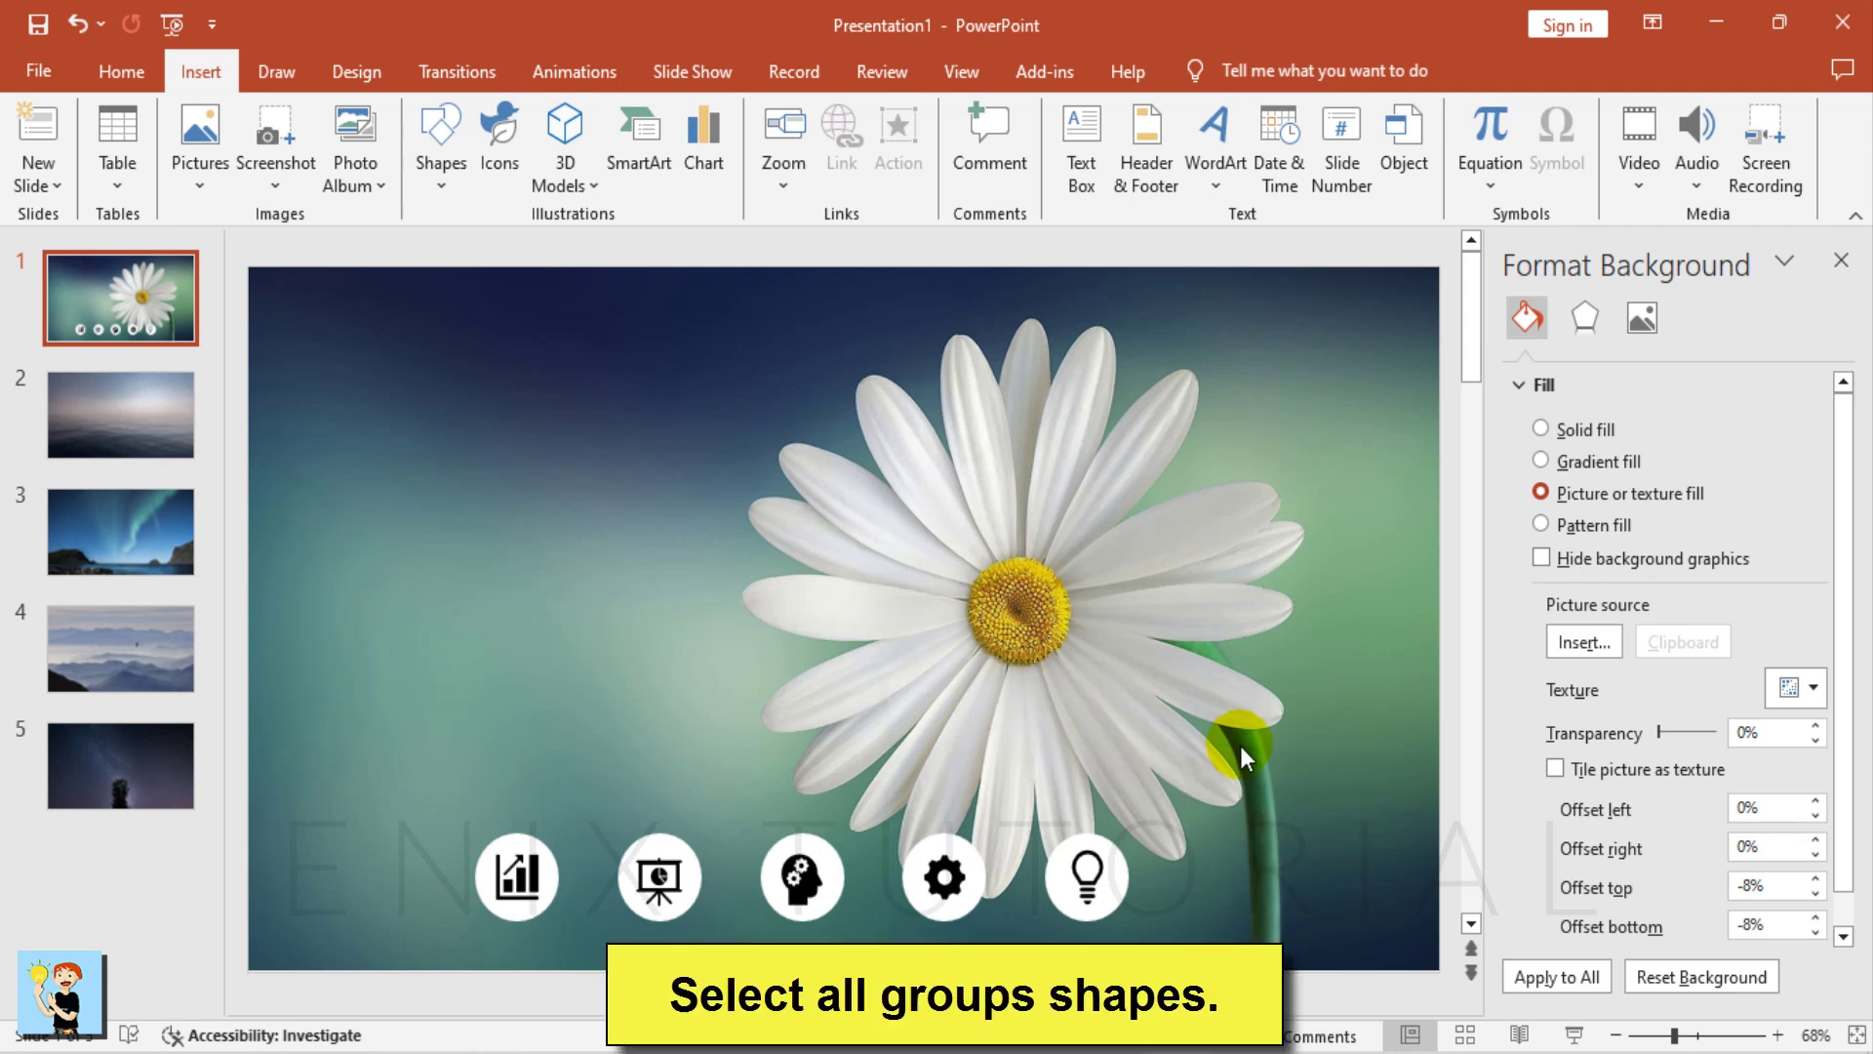
- Copy the five grouped buttons from slide 1 and paste them onto slides 2 and 3
left_click_drag(1240, 743, 335, 979)
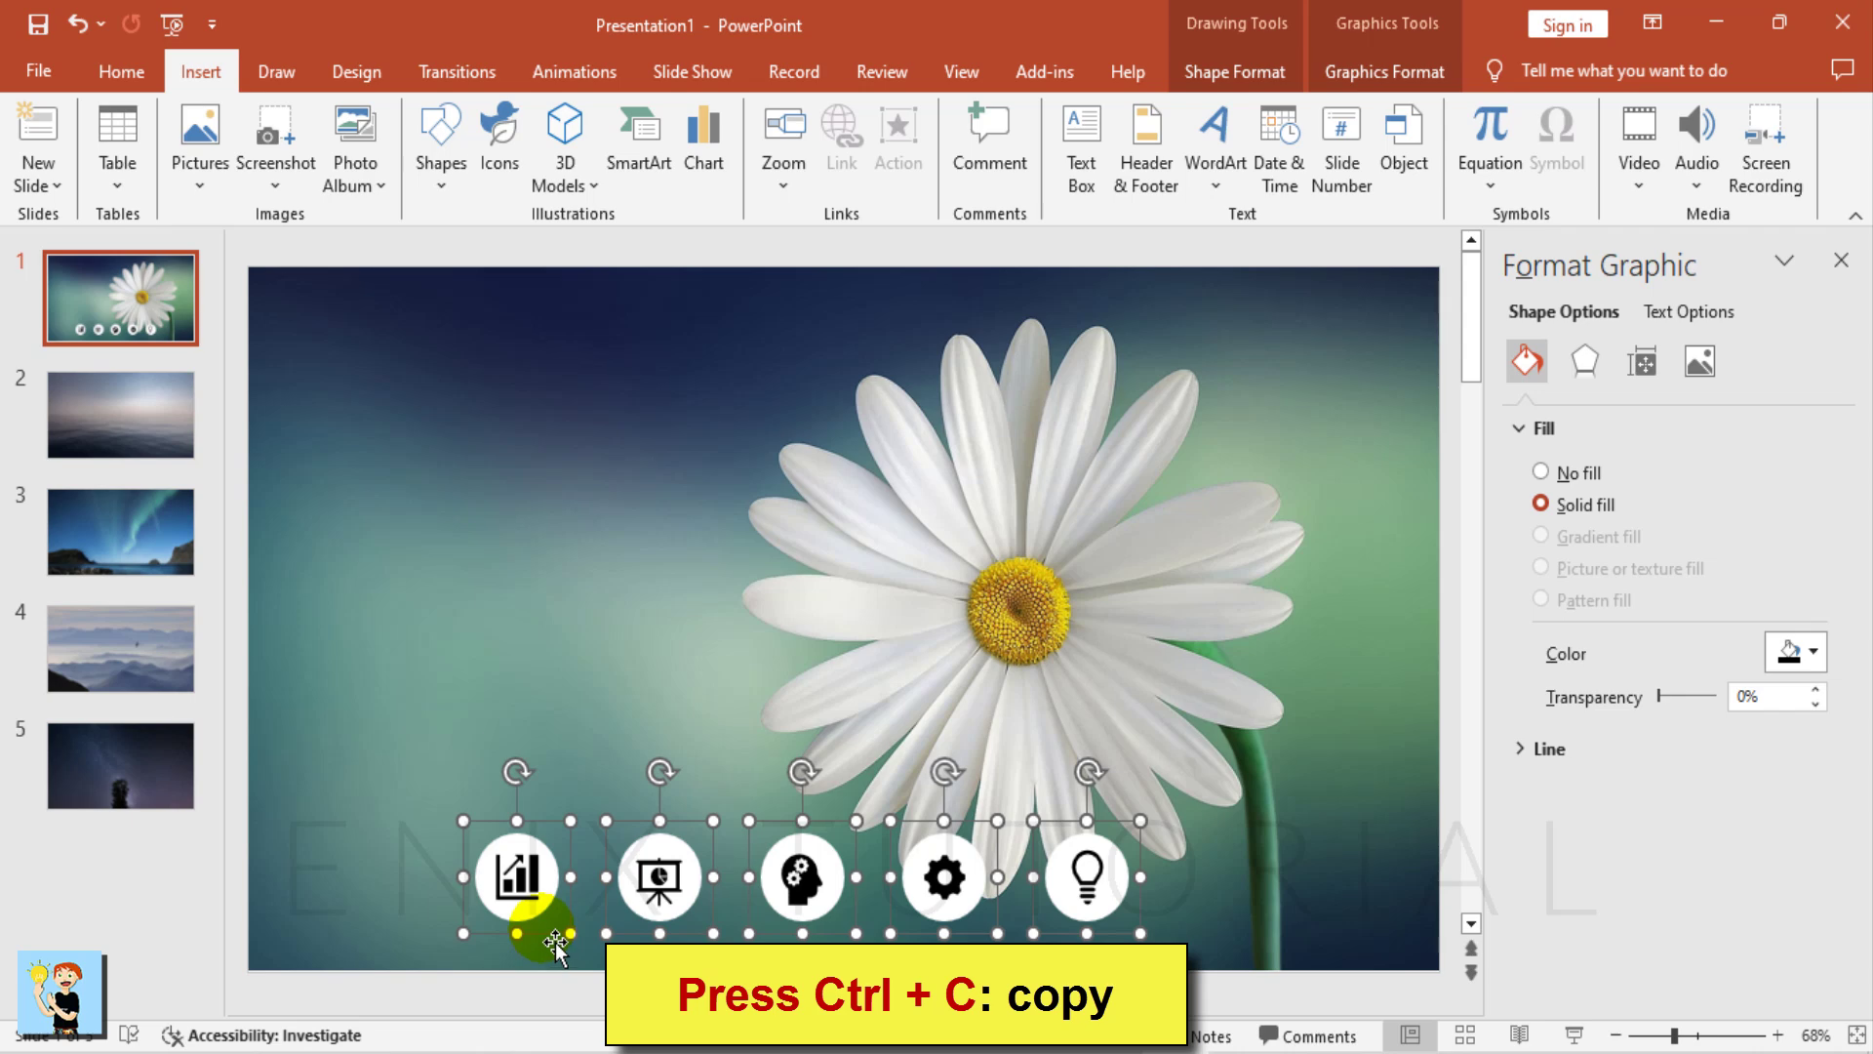
left_click(156, 435)
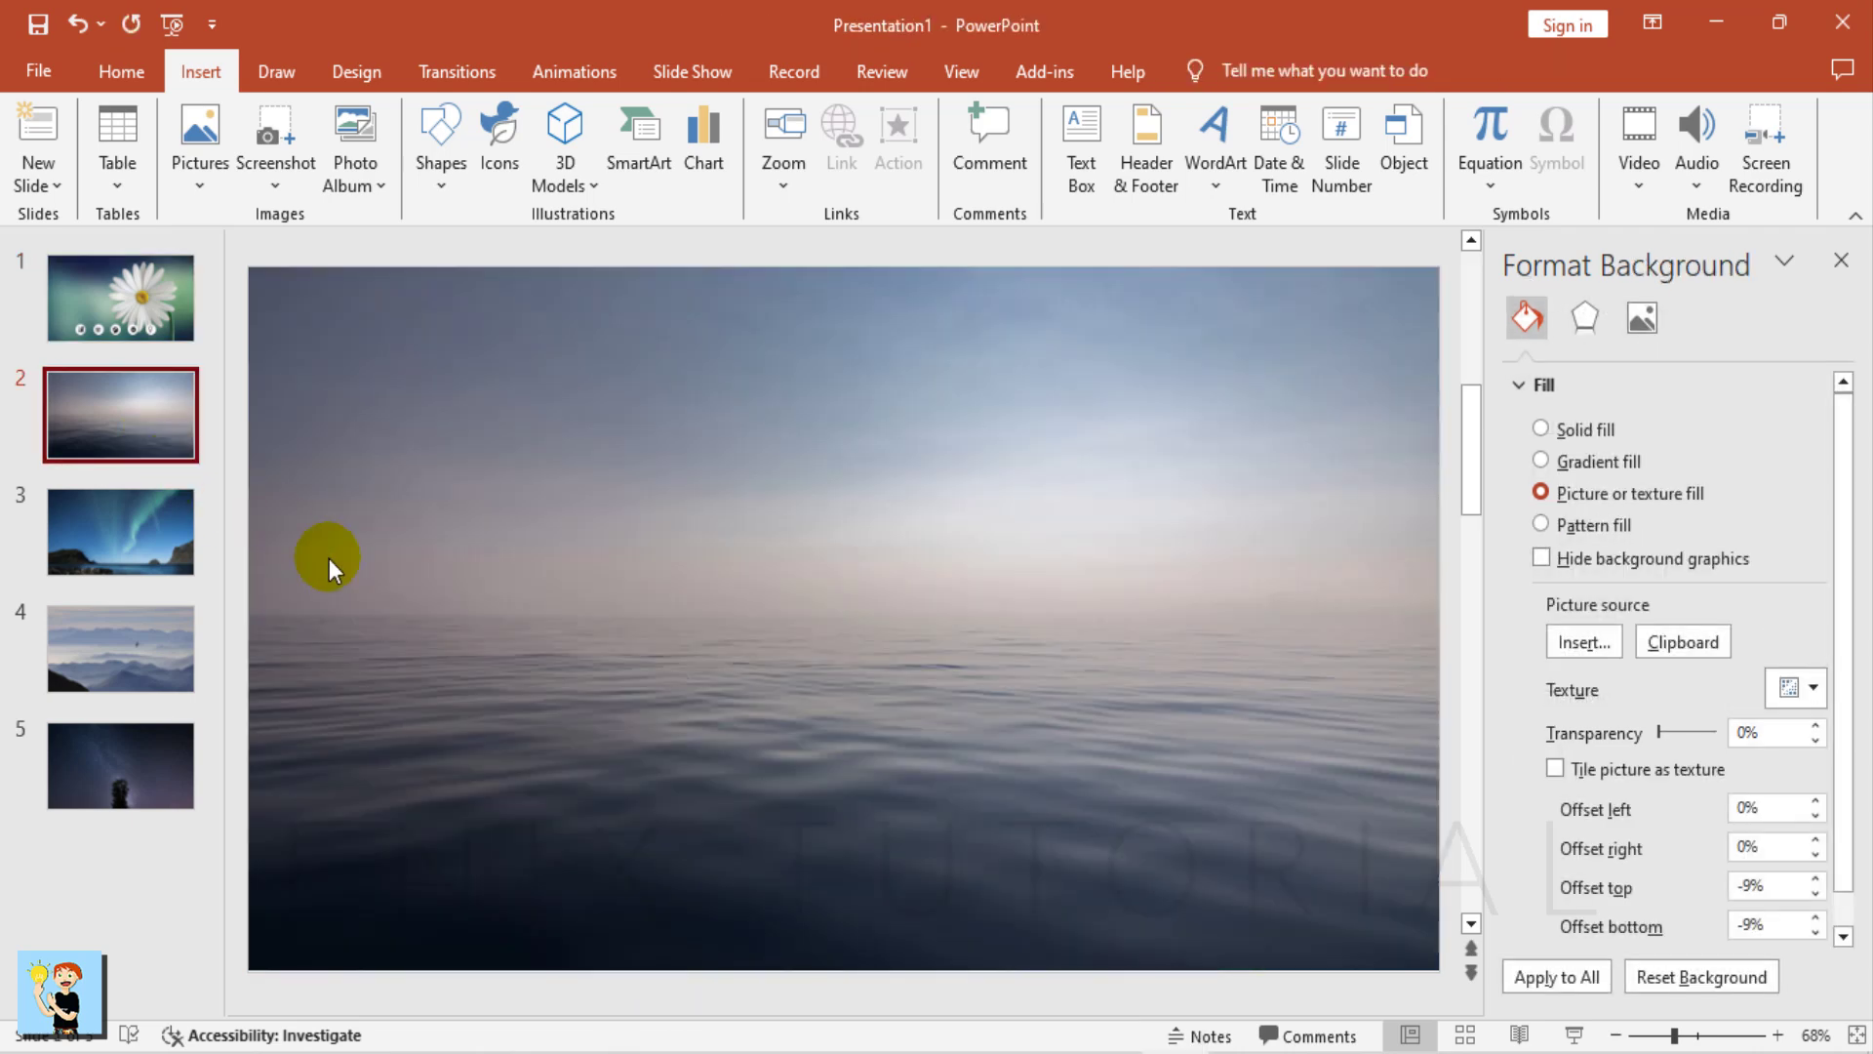
key("ctrl+v")
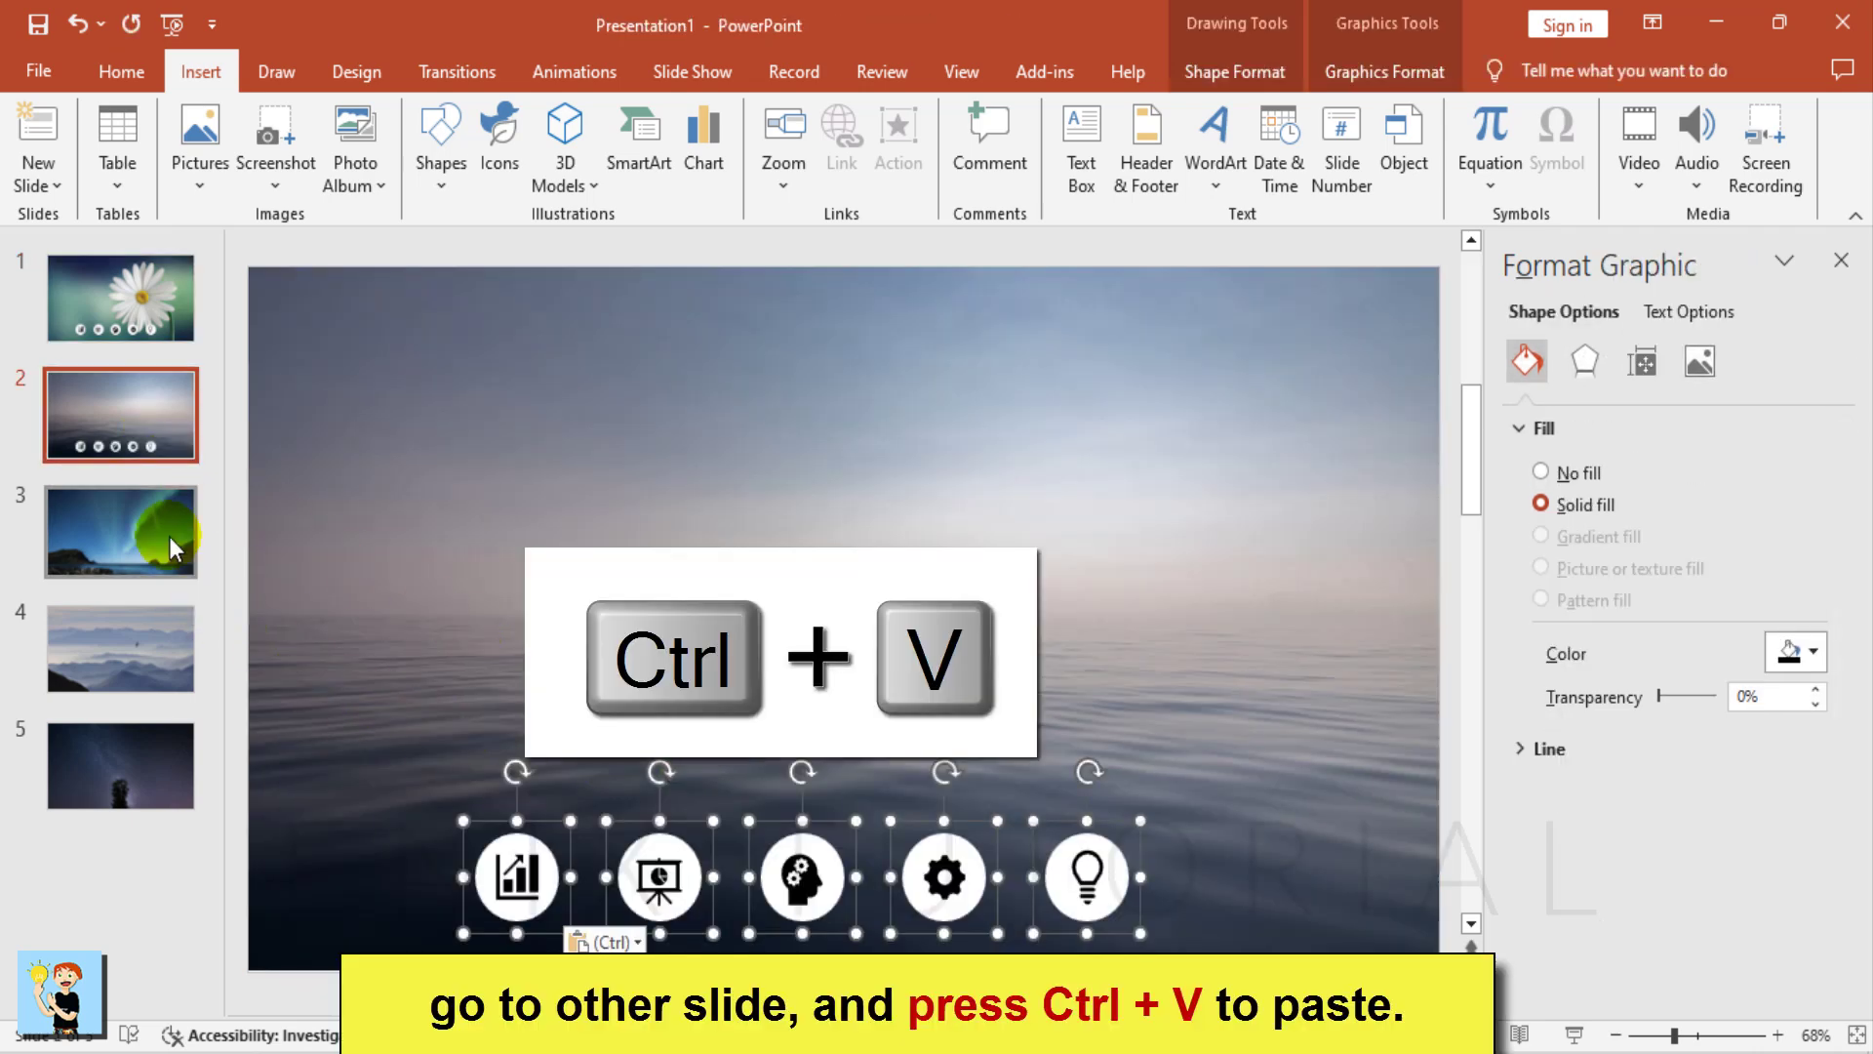
left_click(169, 539)
key("ctrl+v")
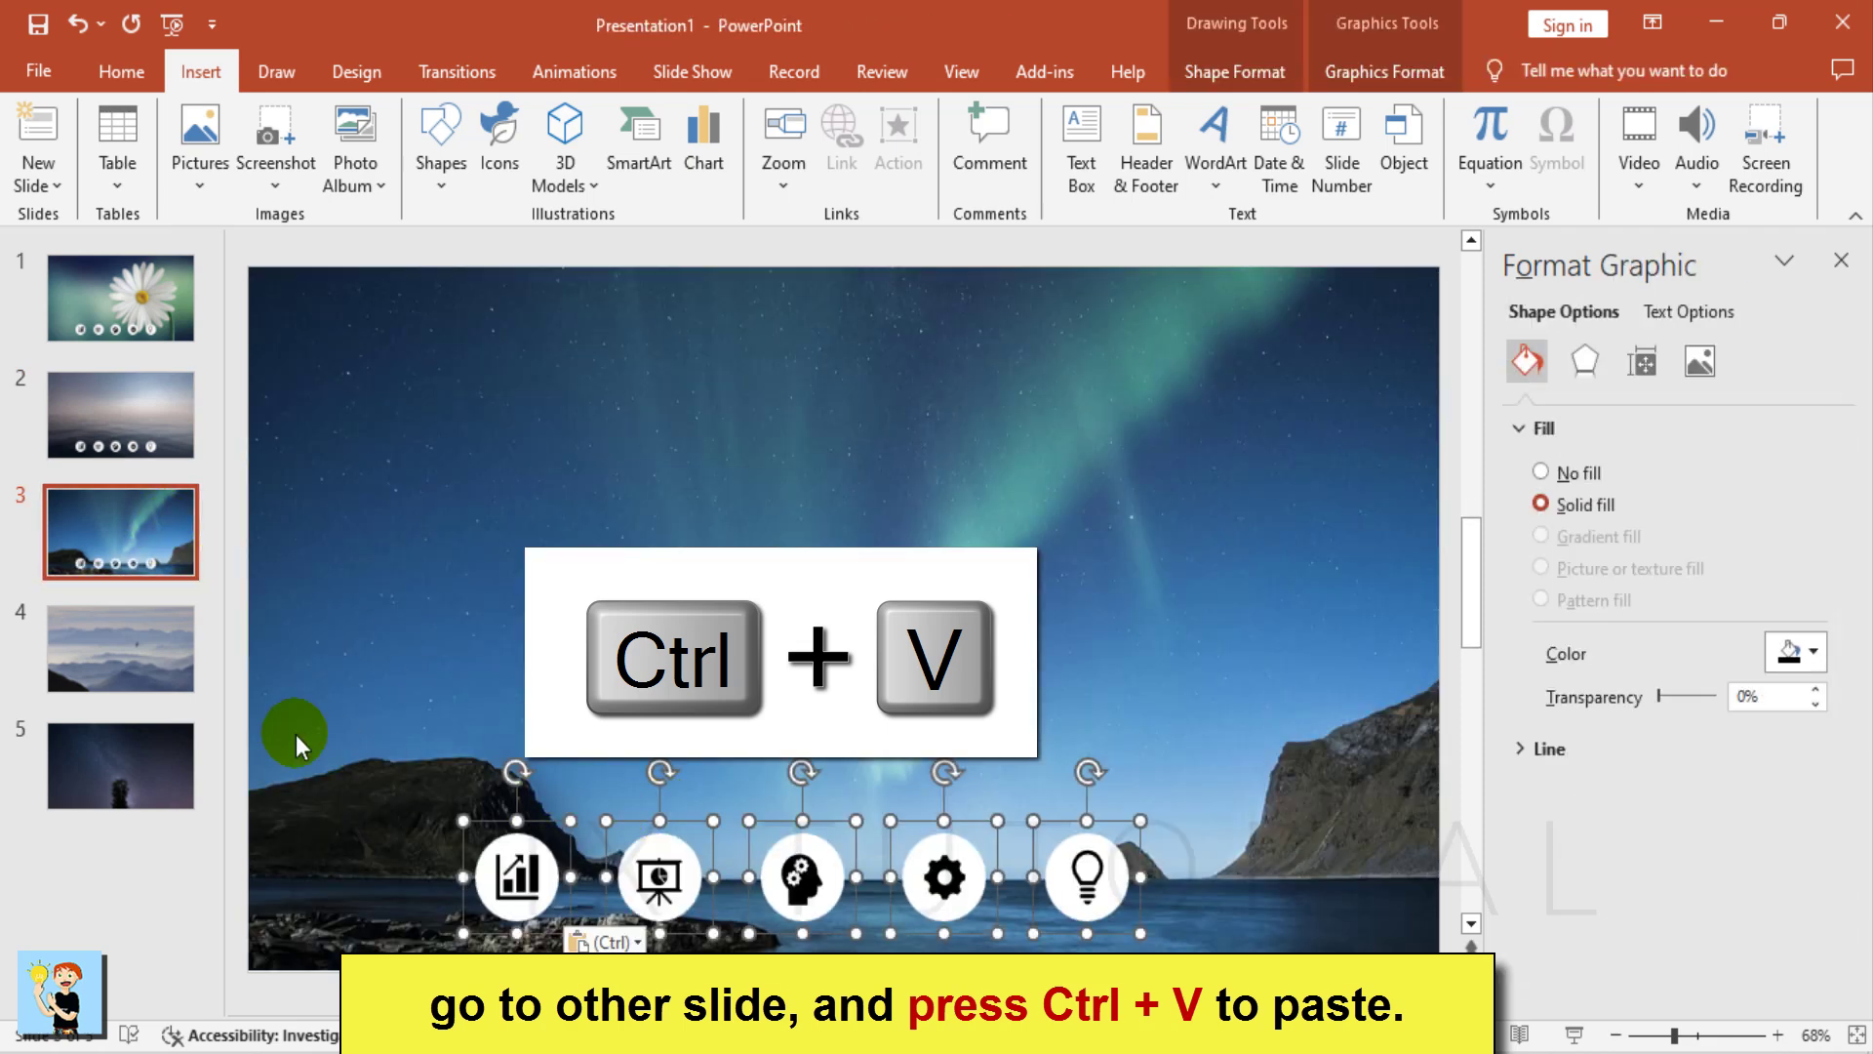
- Paste the same button row onto slides 4 and 5
left_click(139, 660)
key("ctrl+v")
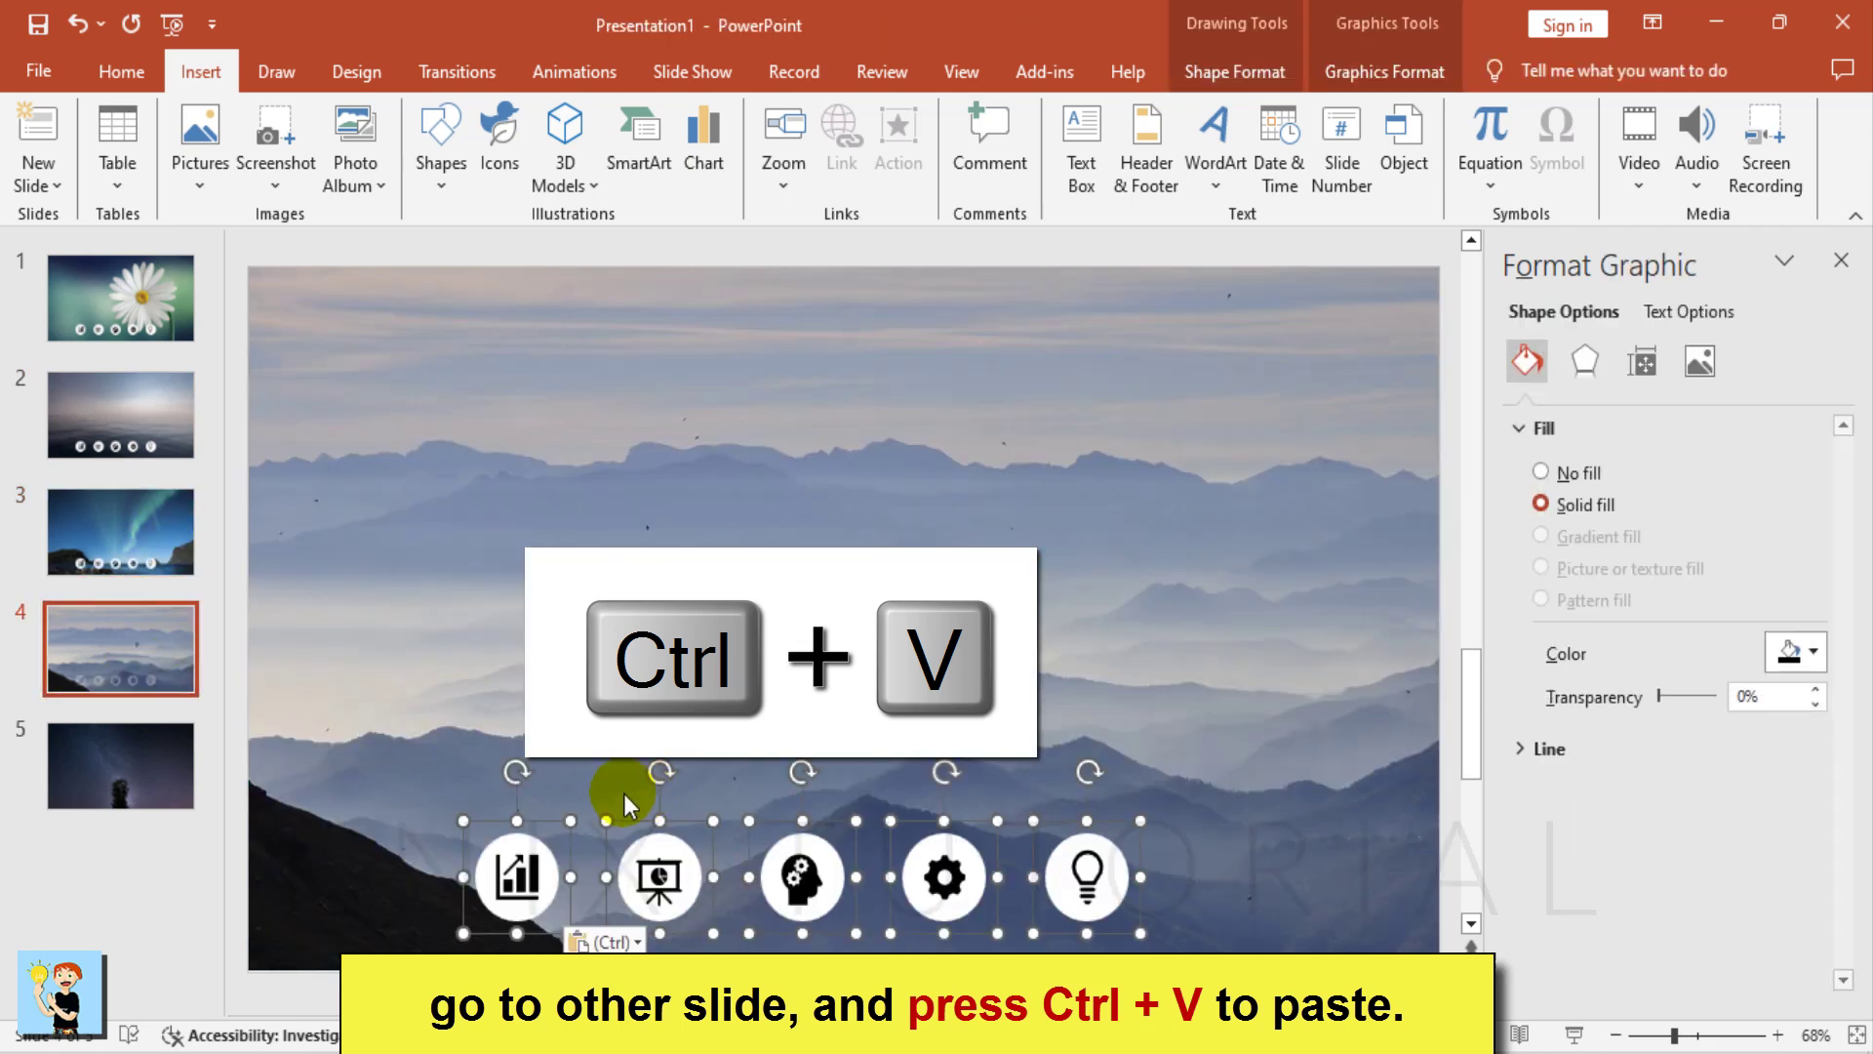
left_click(161, 747)
key("ctrl+v")
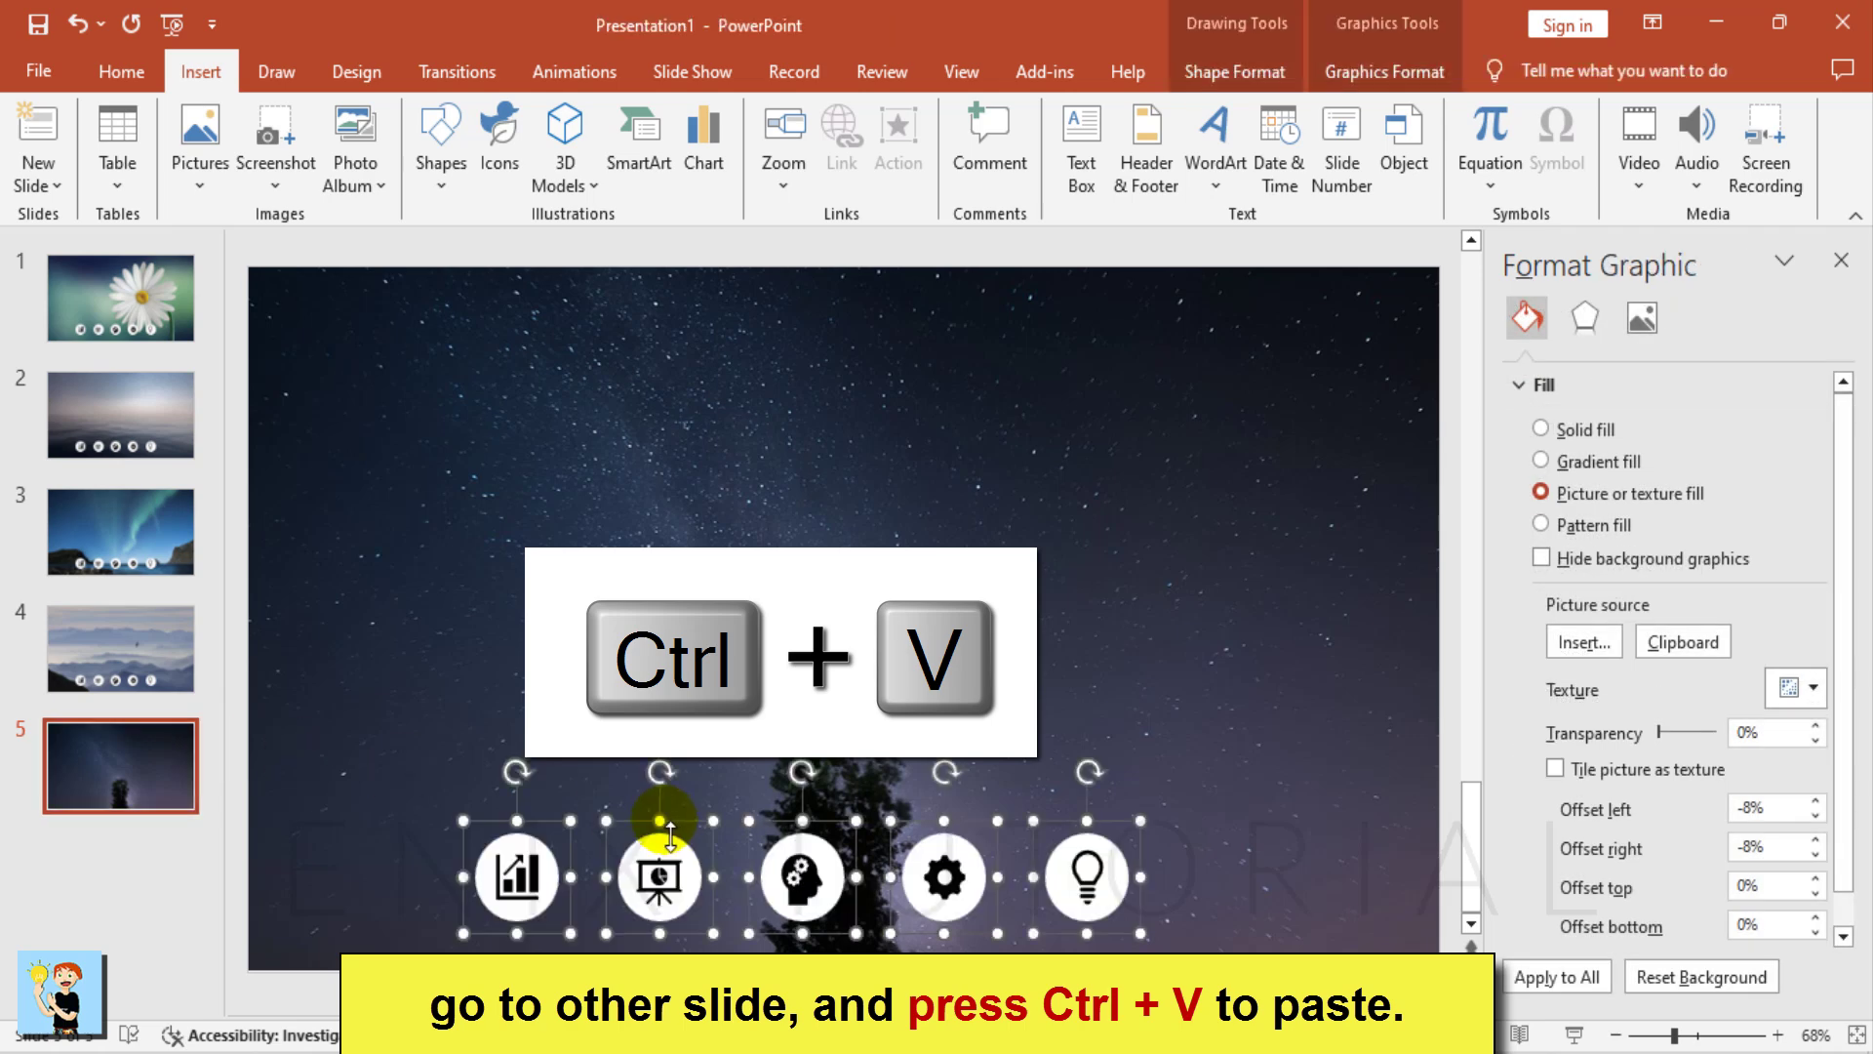
- Resize slide 1's chart button to 1.5" height with locked aspect ratio and realign it in the row
left_click(183, 325)
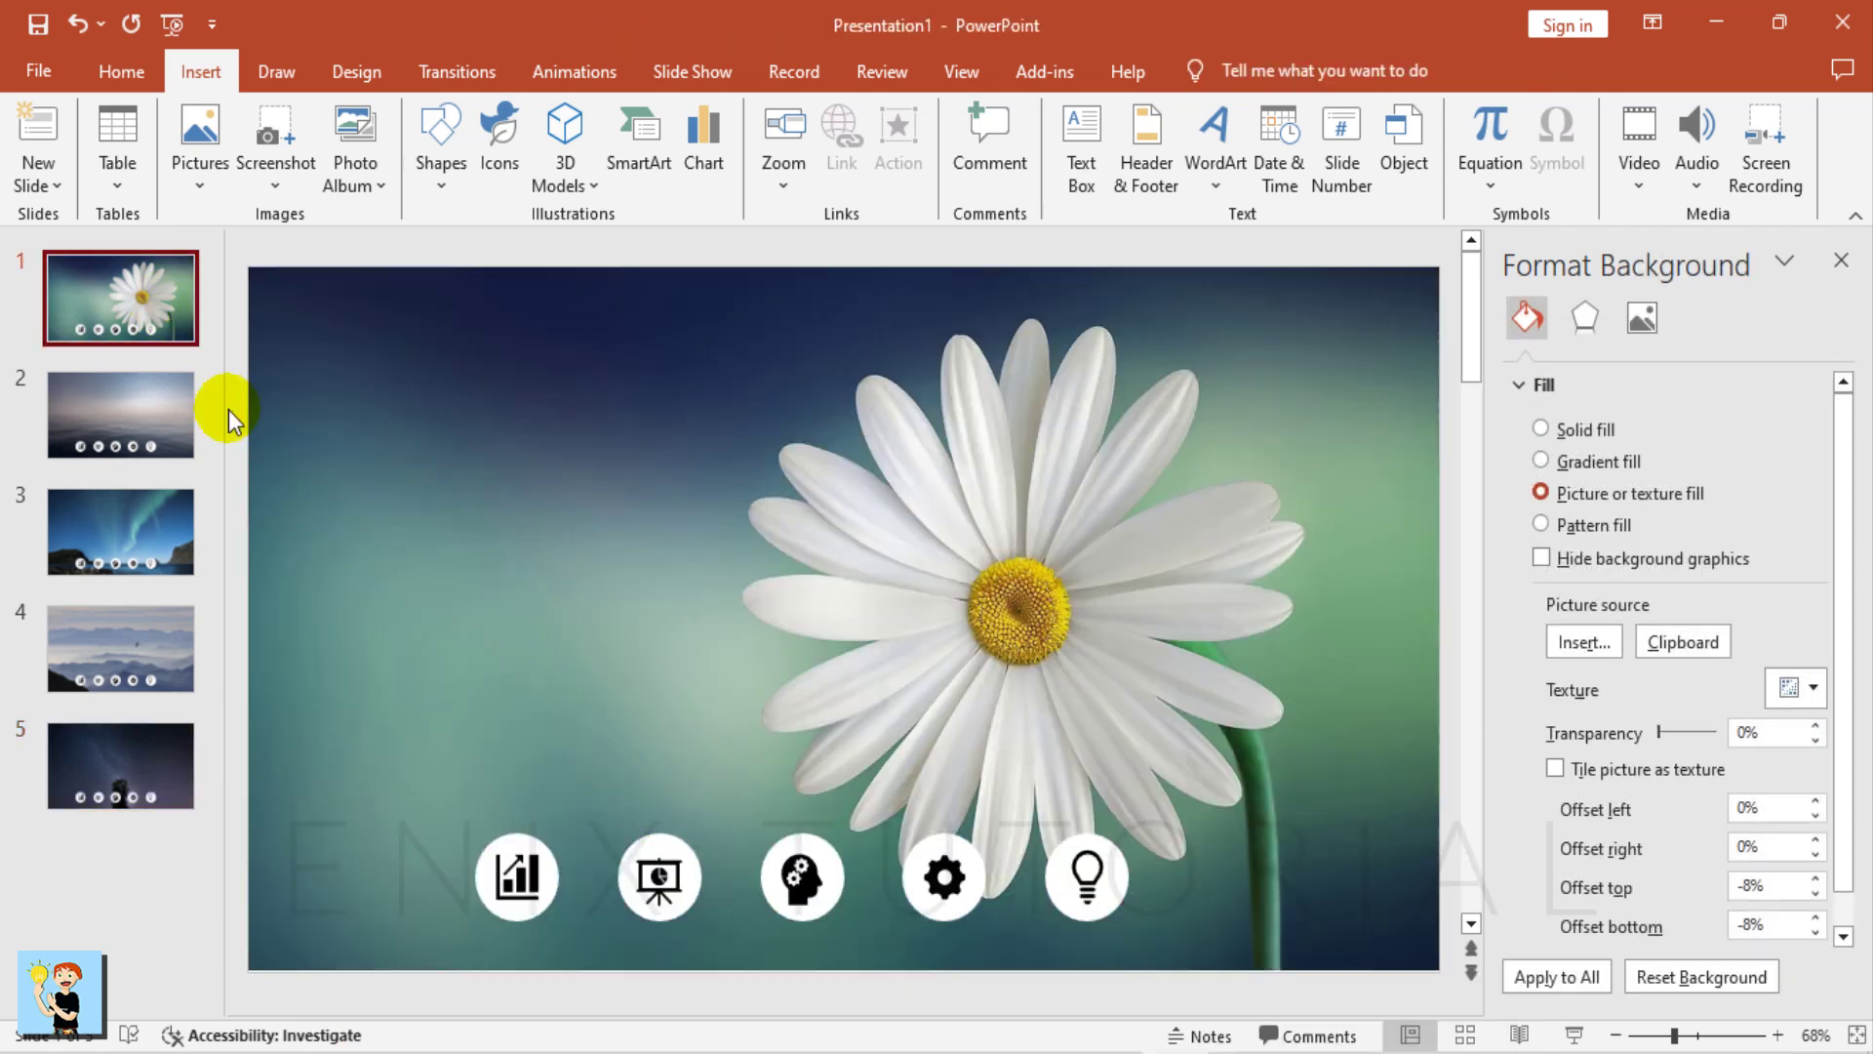
left_click(534, 875)
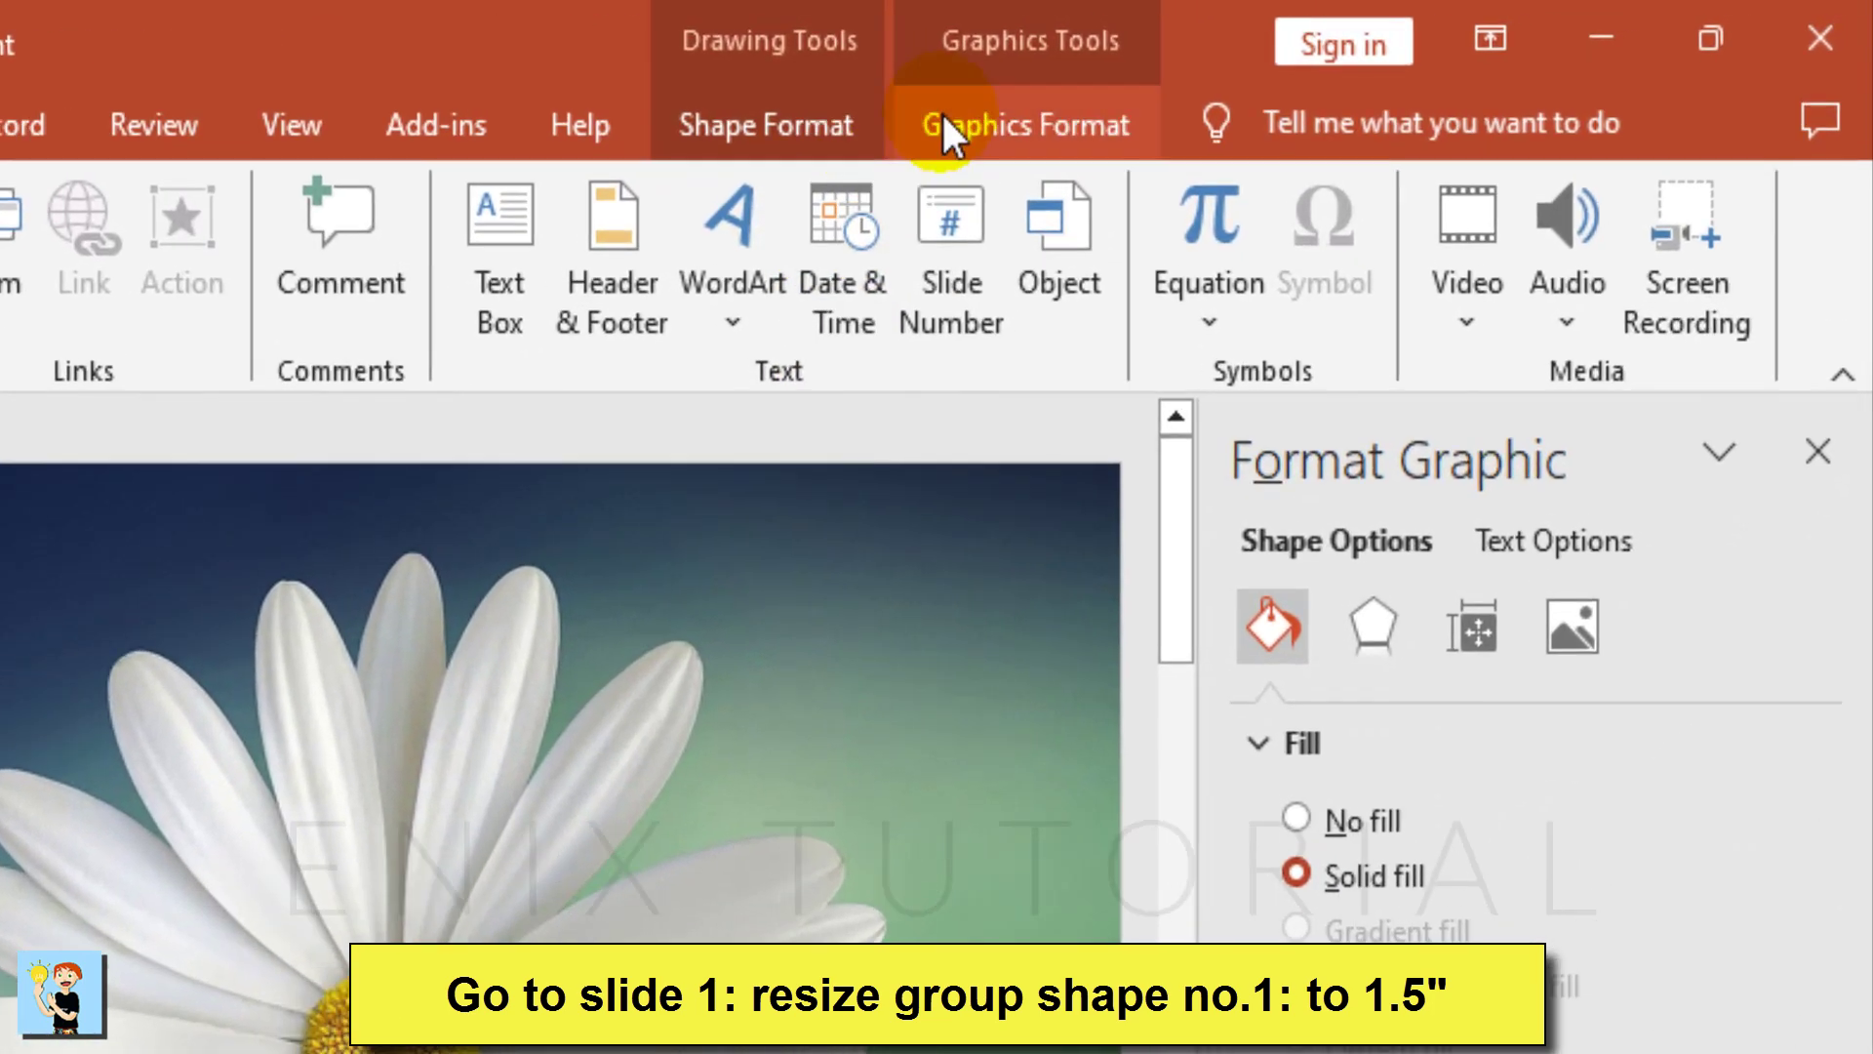
left_click(1337, 75)
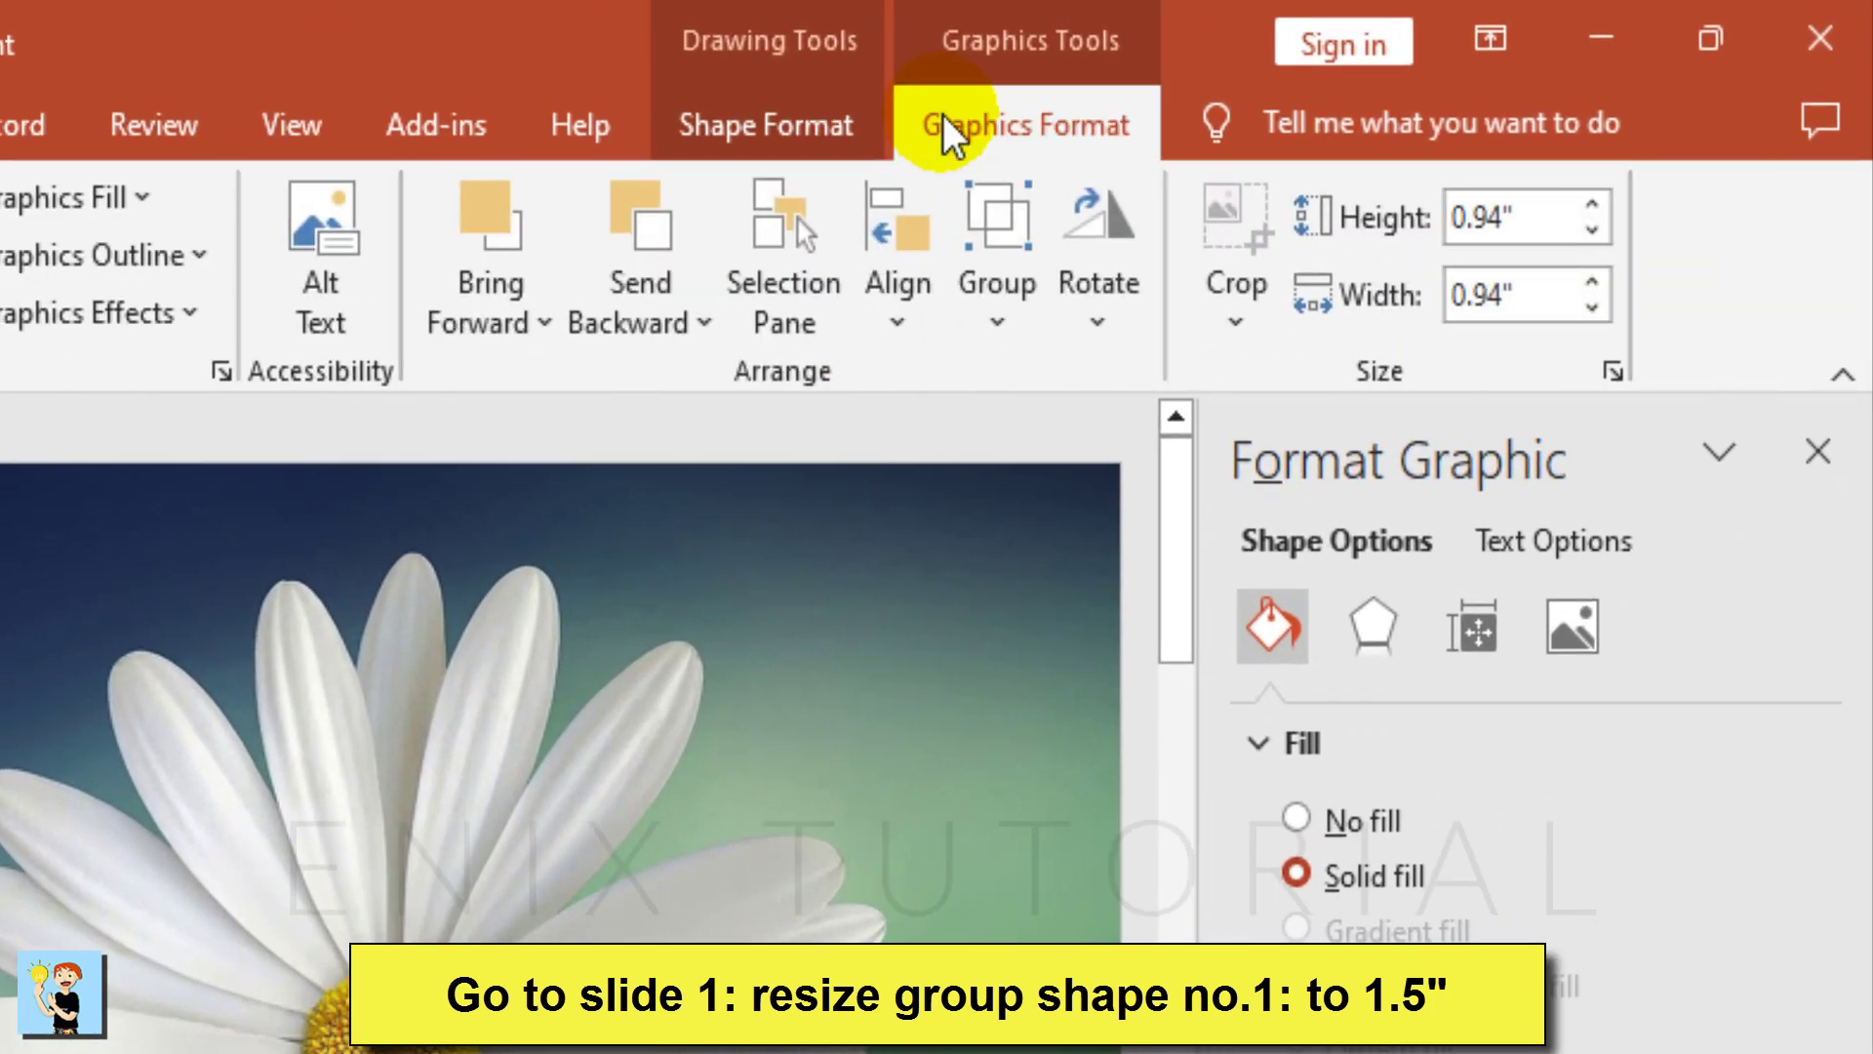
left_click(1612, 373)
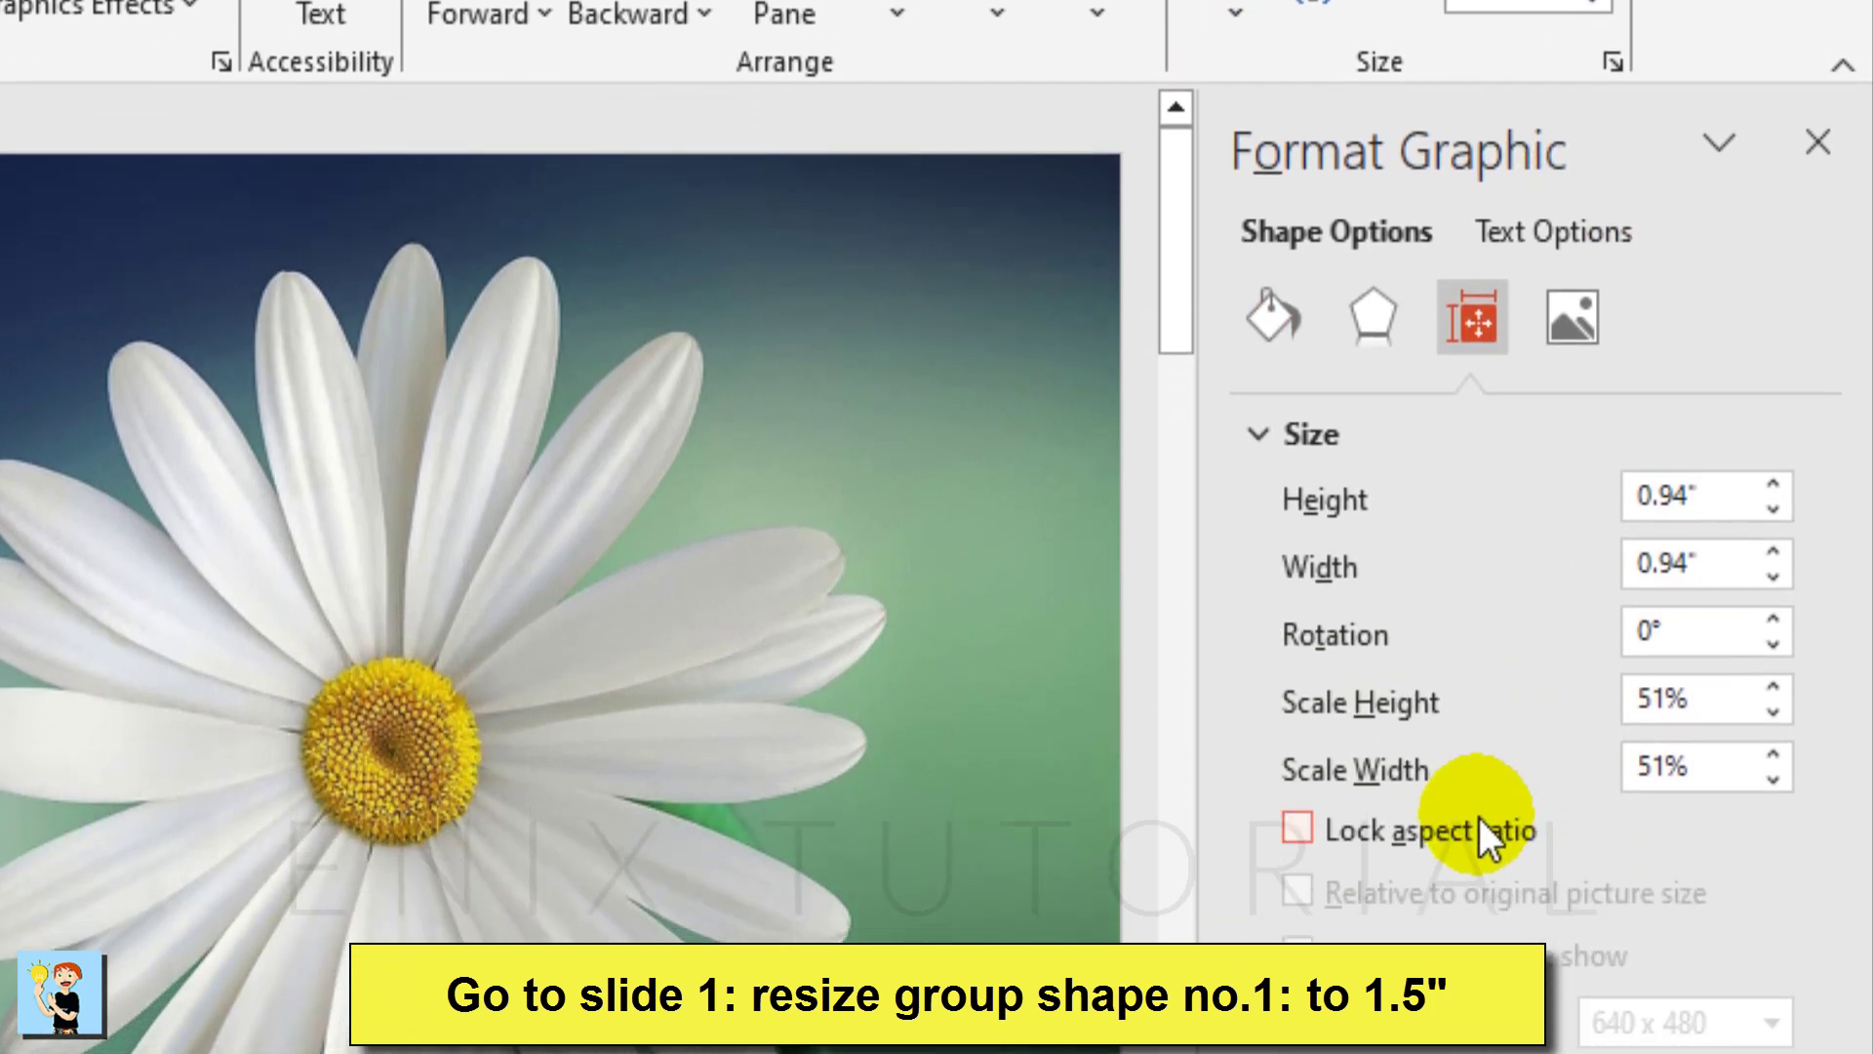
left_click(1471, 768)
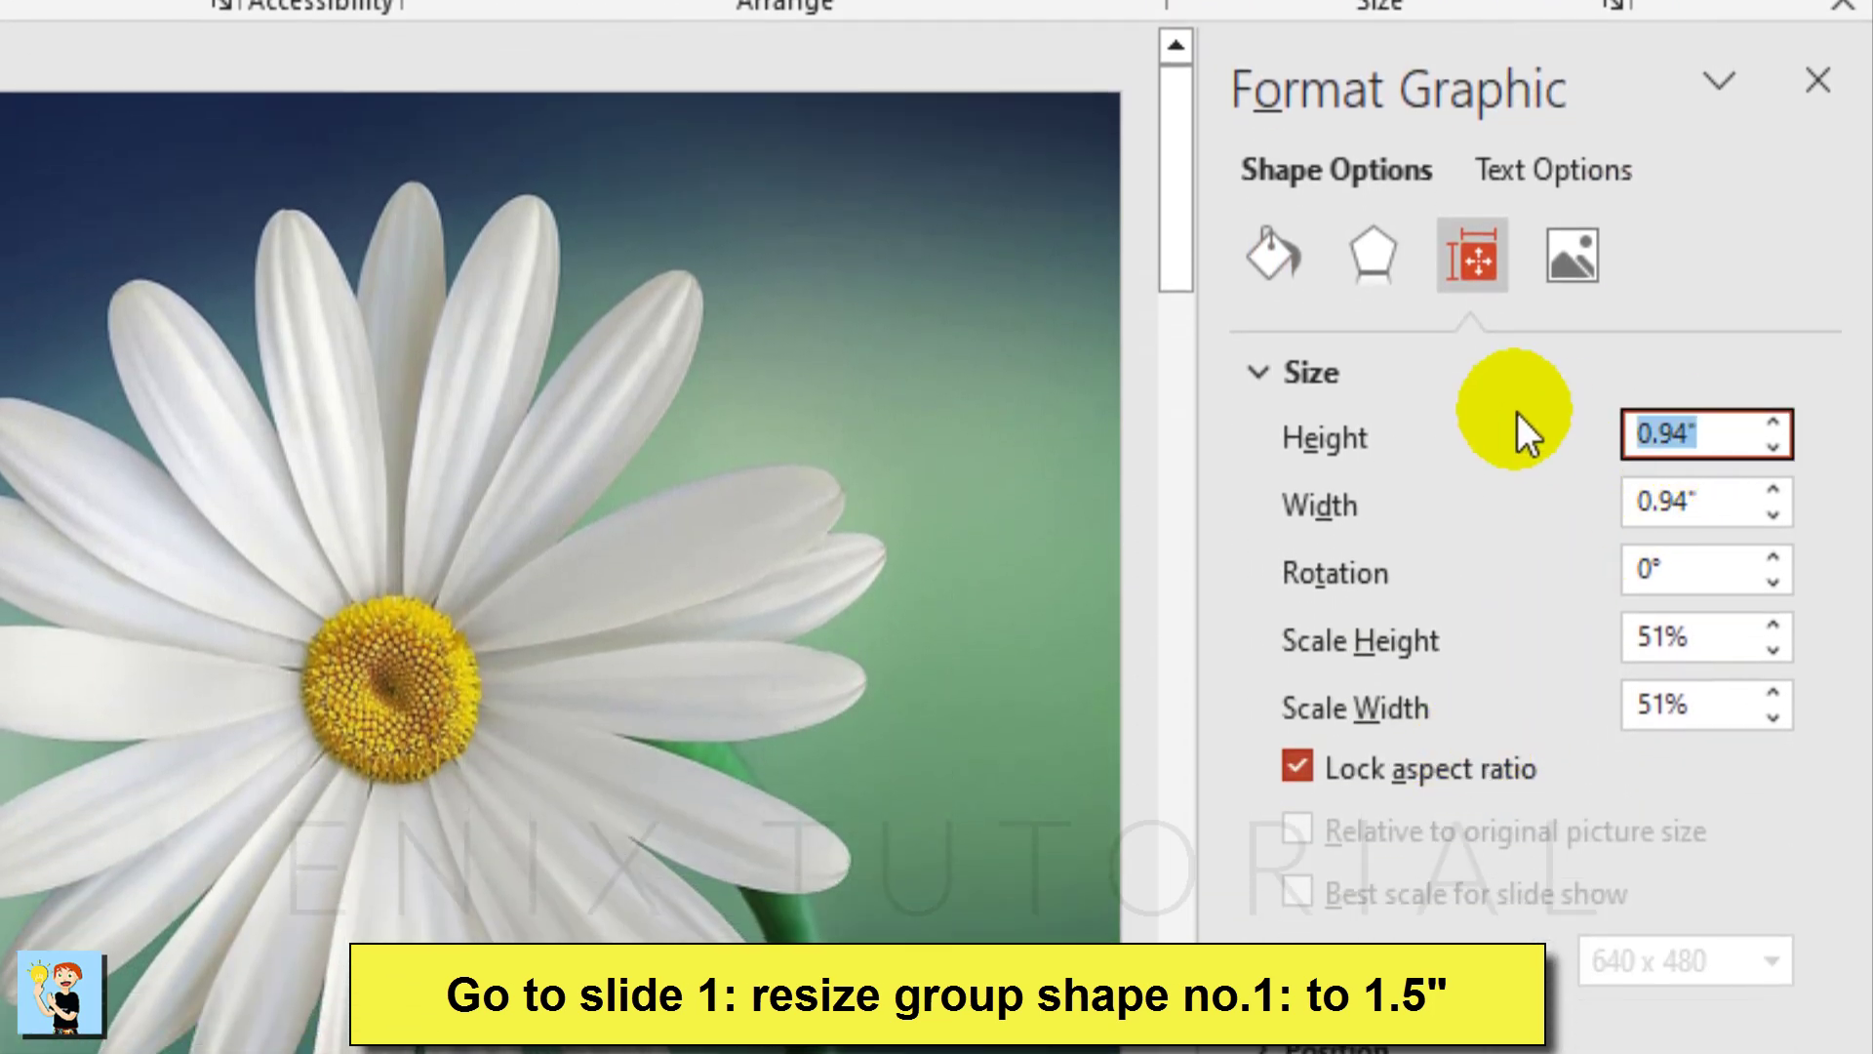
type("1.5")
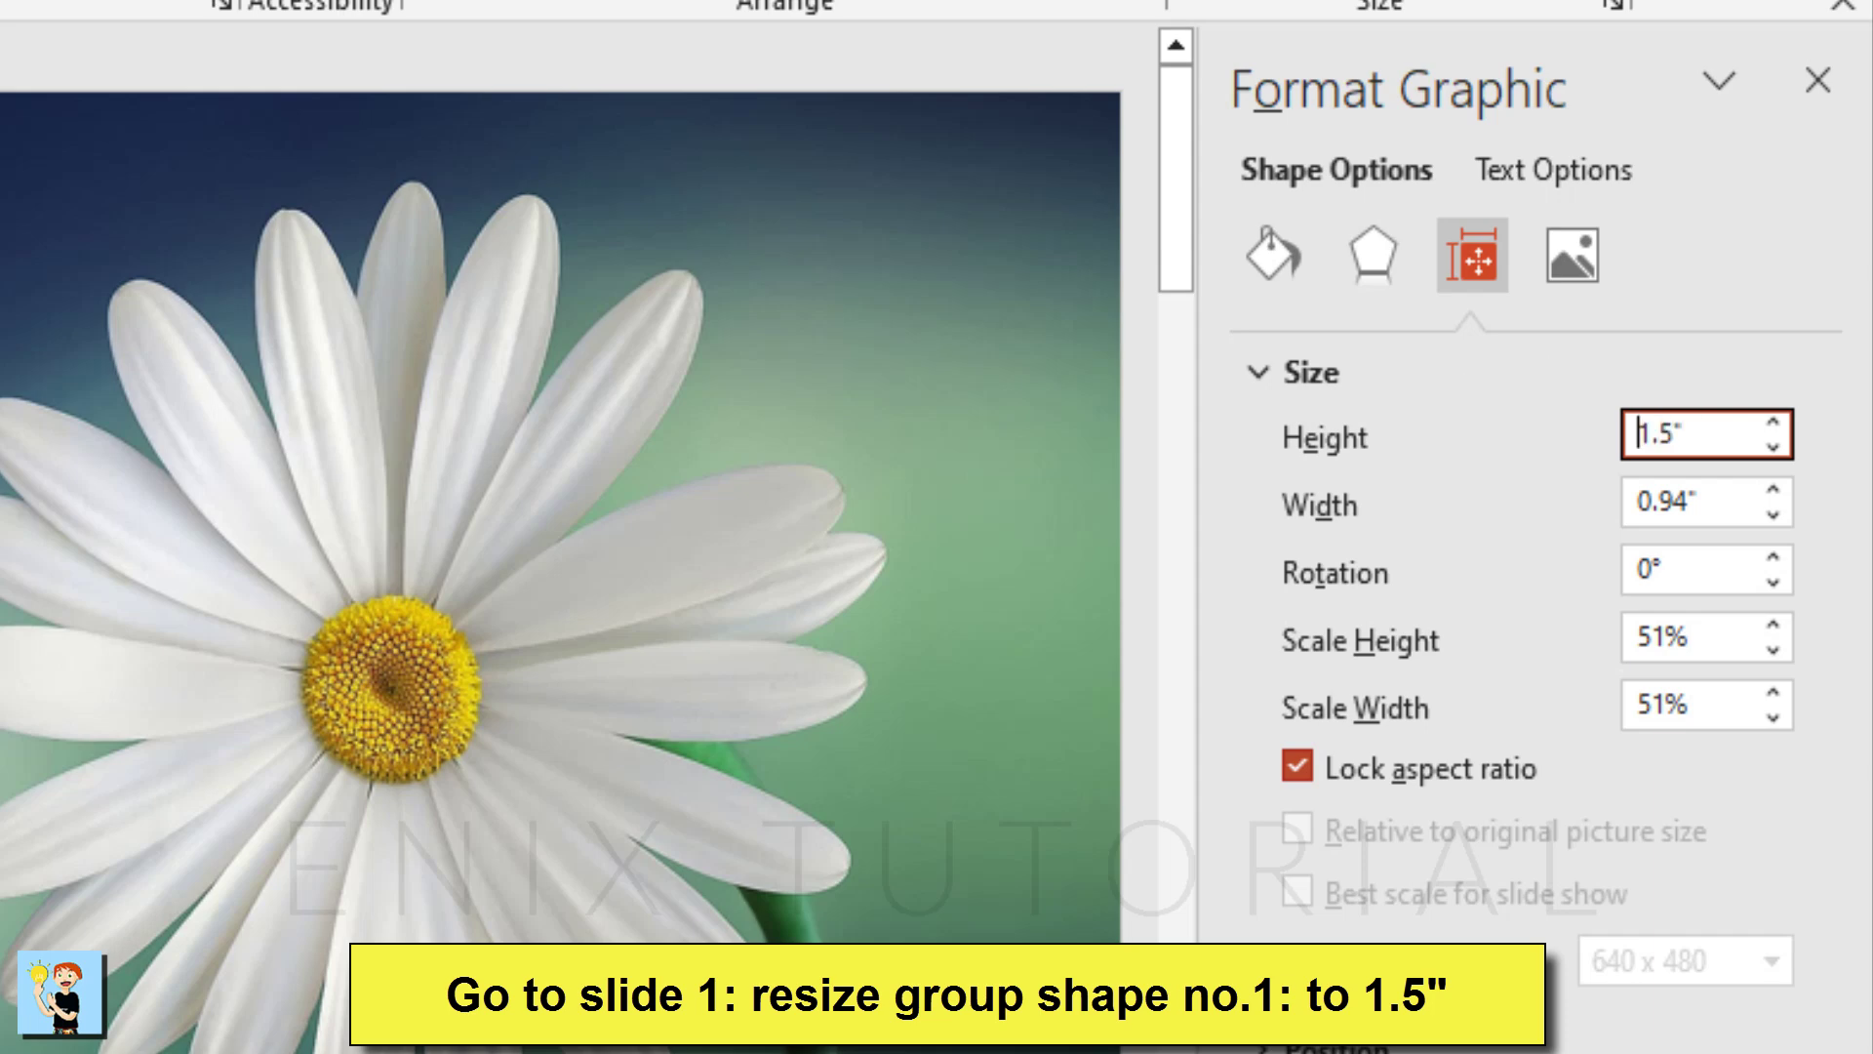
key("Return")
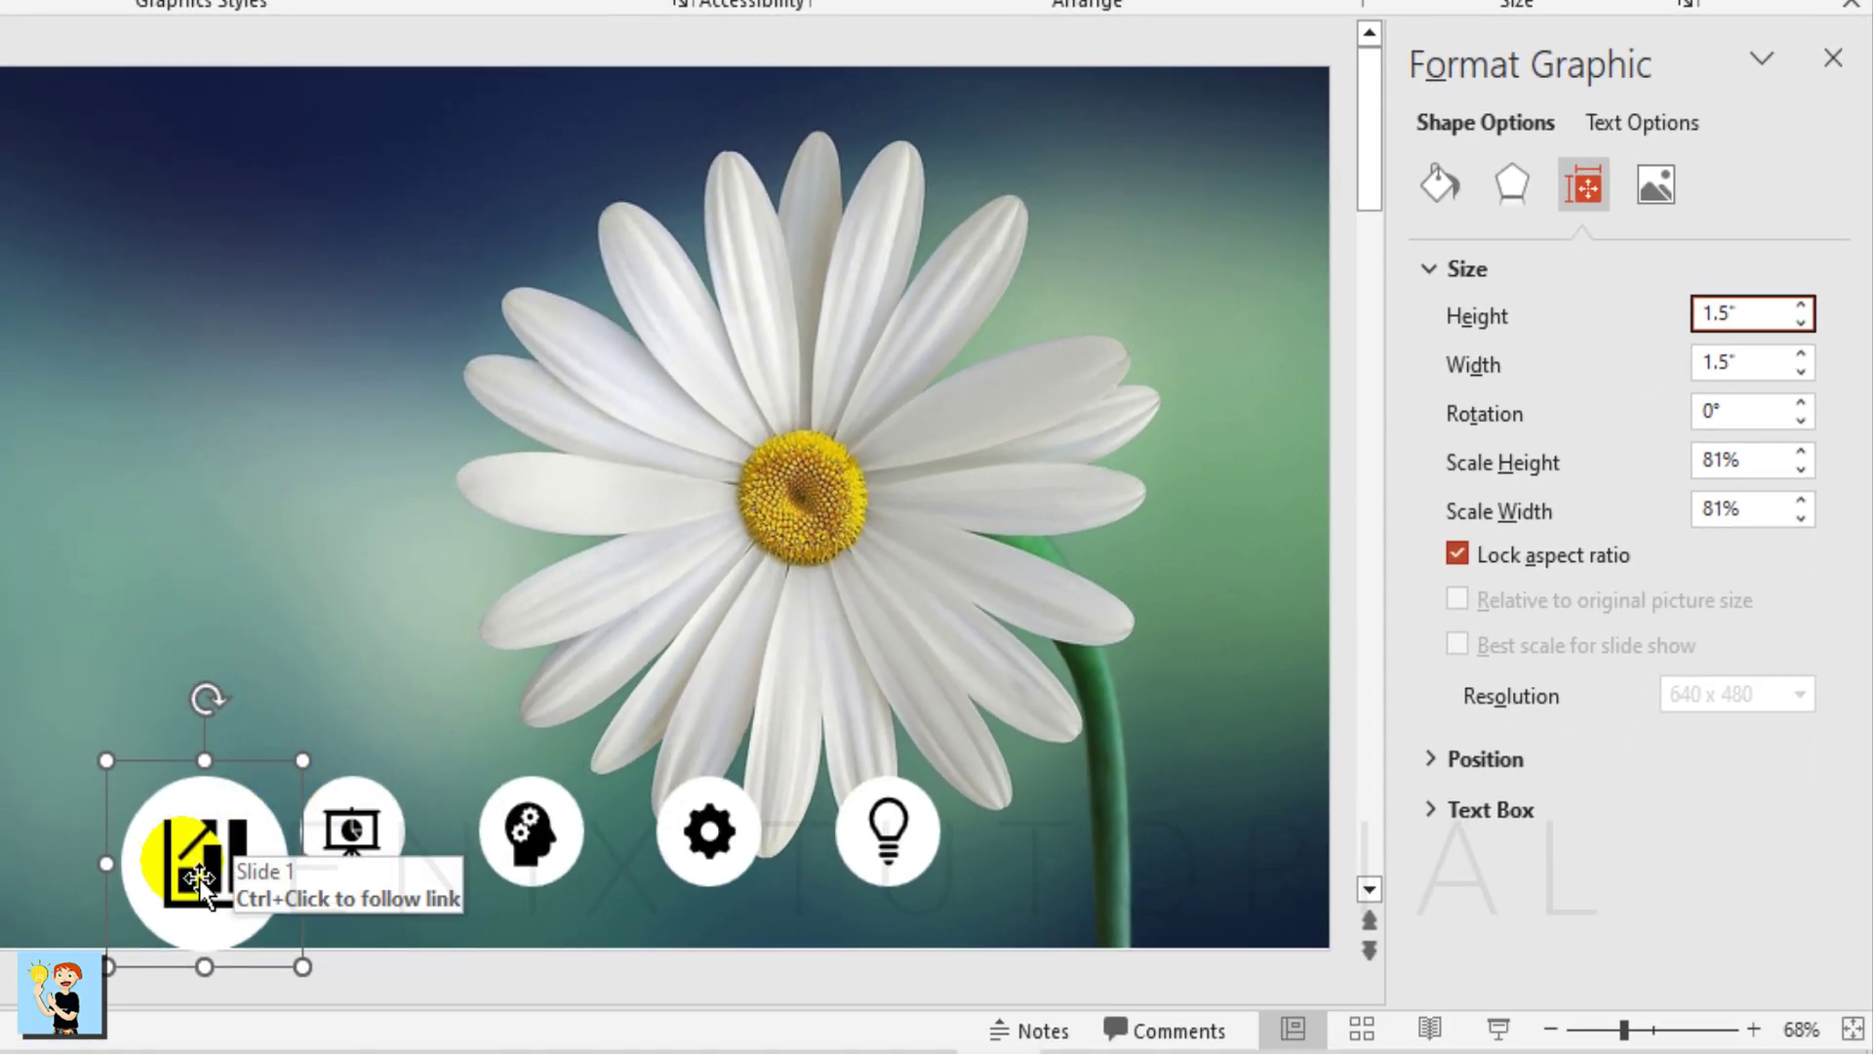
left_click_drag(205, 878, 189, 839)
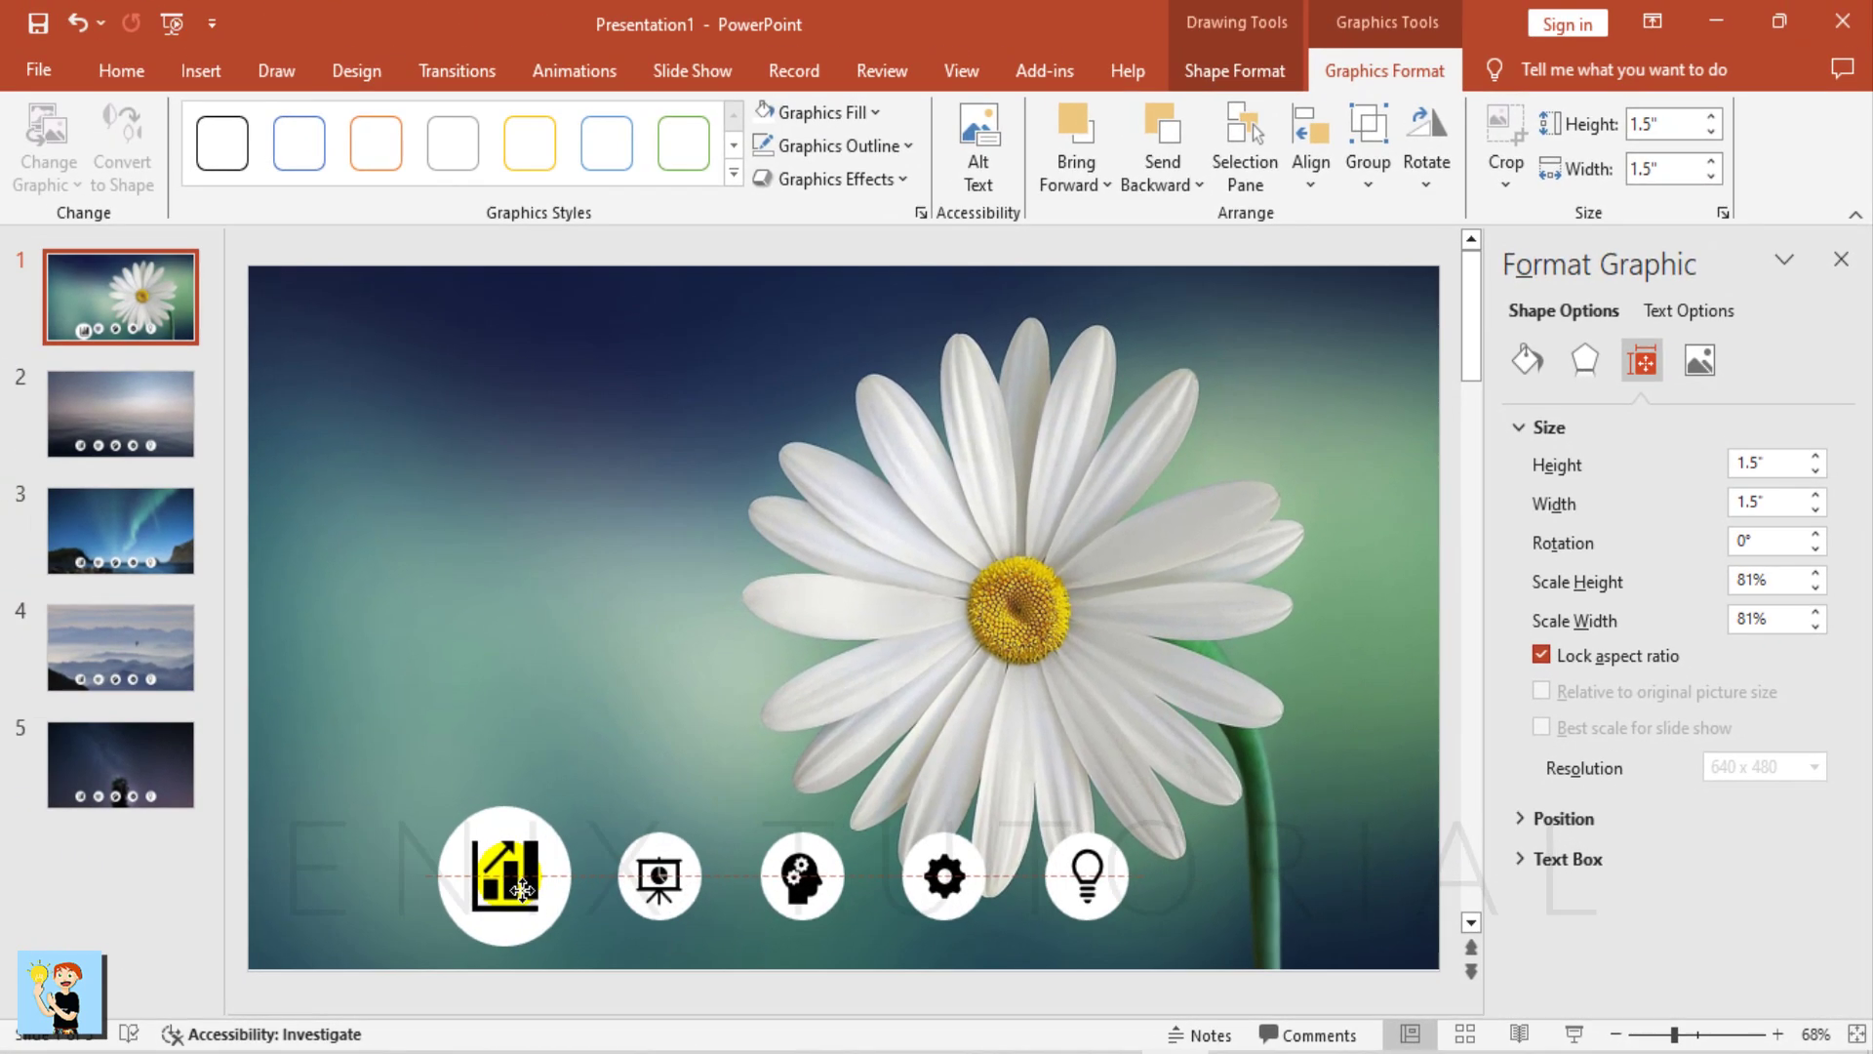
left_click_drag(522, 888, 526, 892)
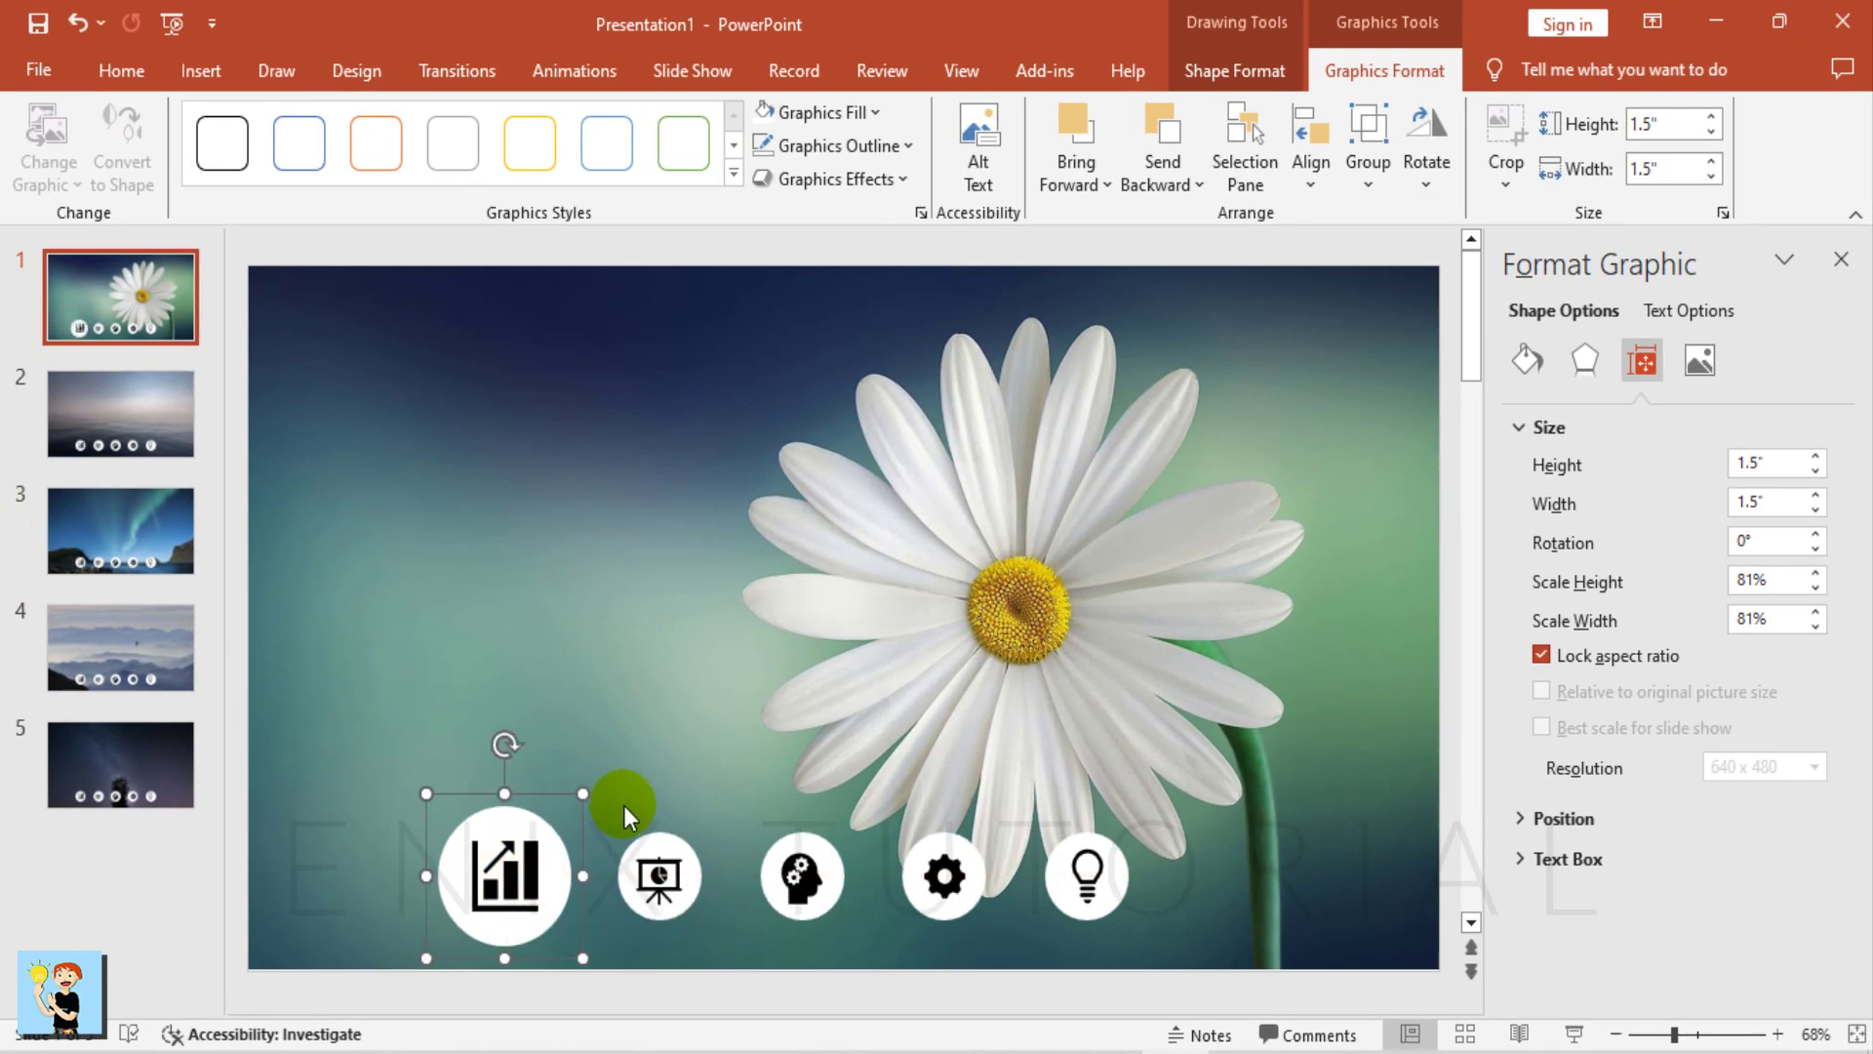
- Resize slide 2's presentation button to 1.5" height with locked aspect ratio and realign it
left_click(135, 412)
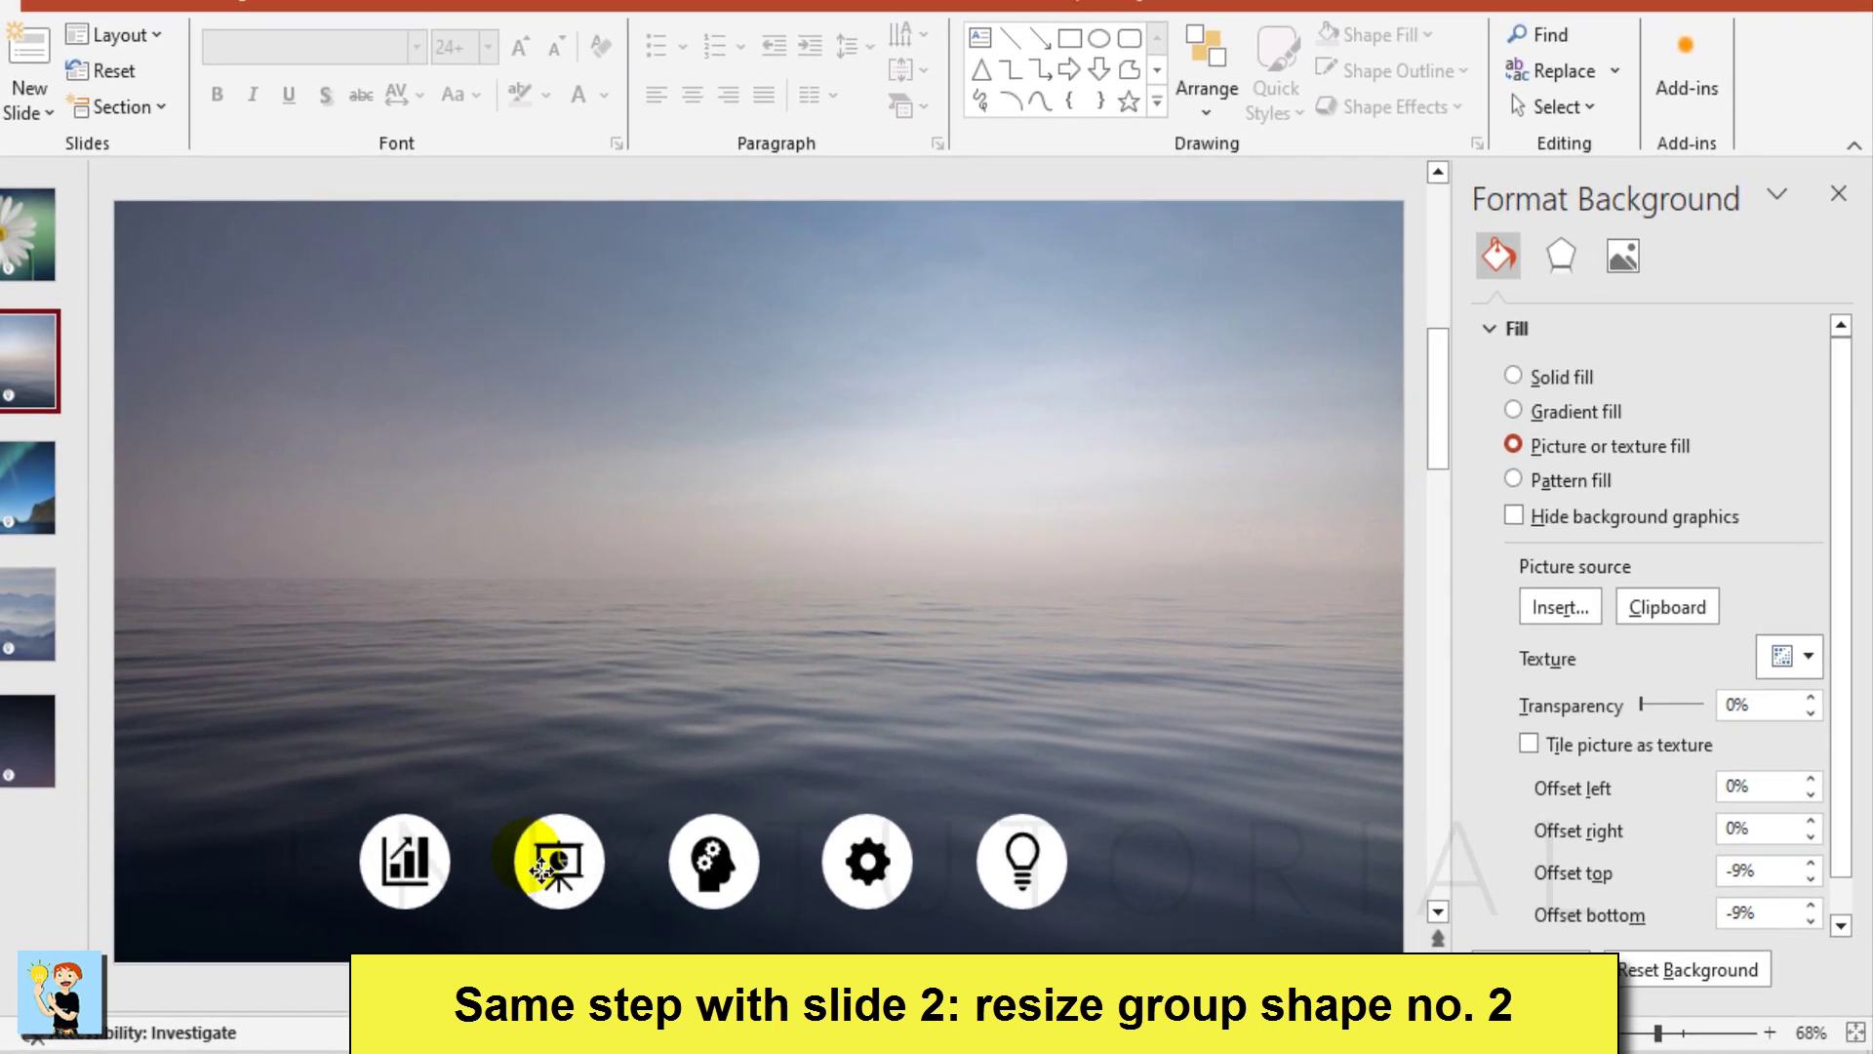
left_click(630, 879)
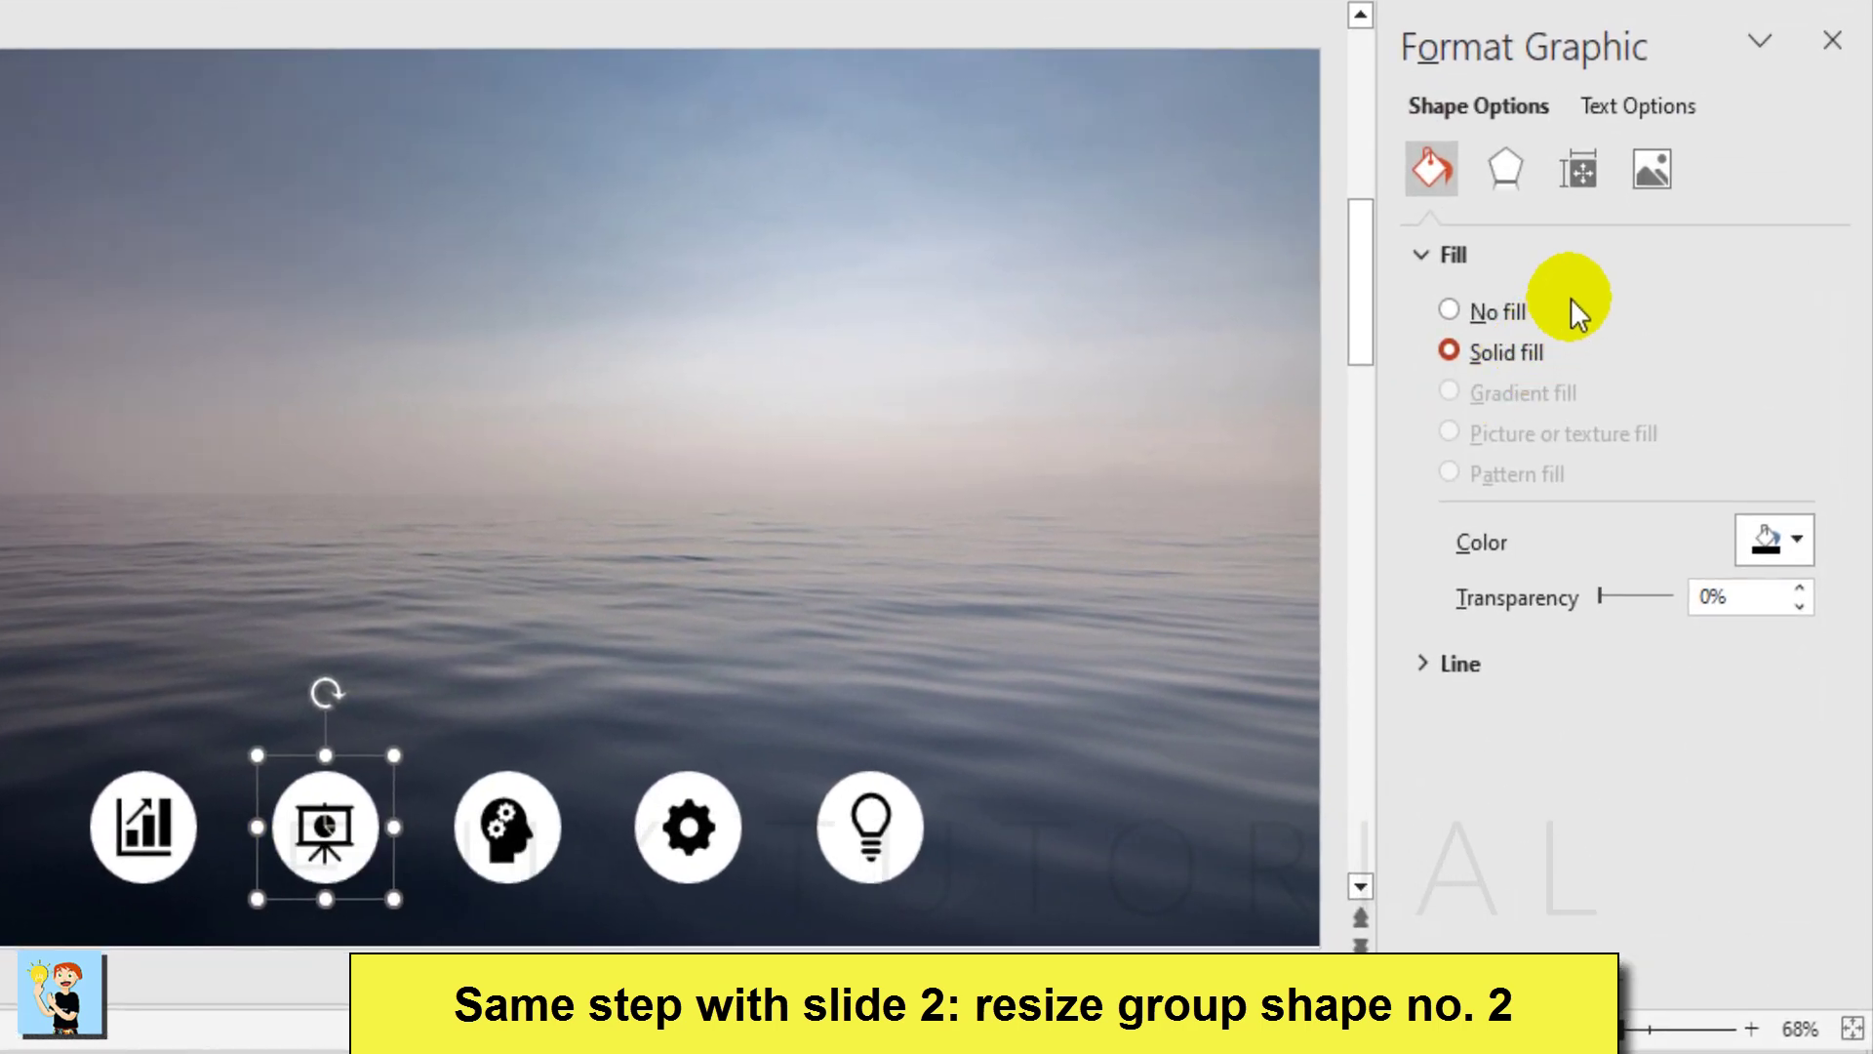
left_click(1590, 167)
left_click(1547, 551)
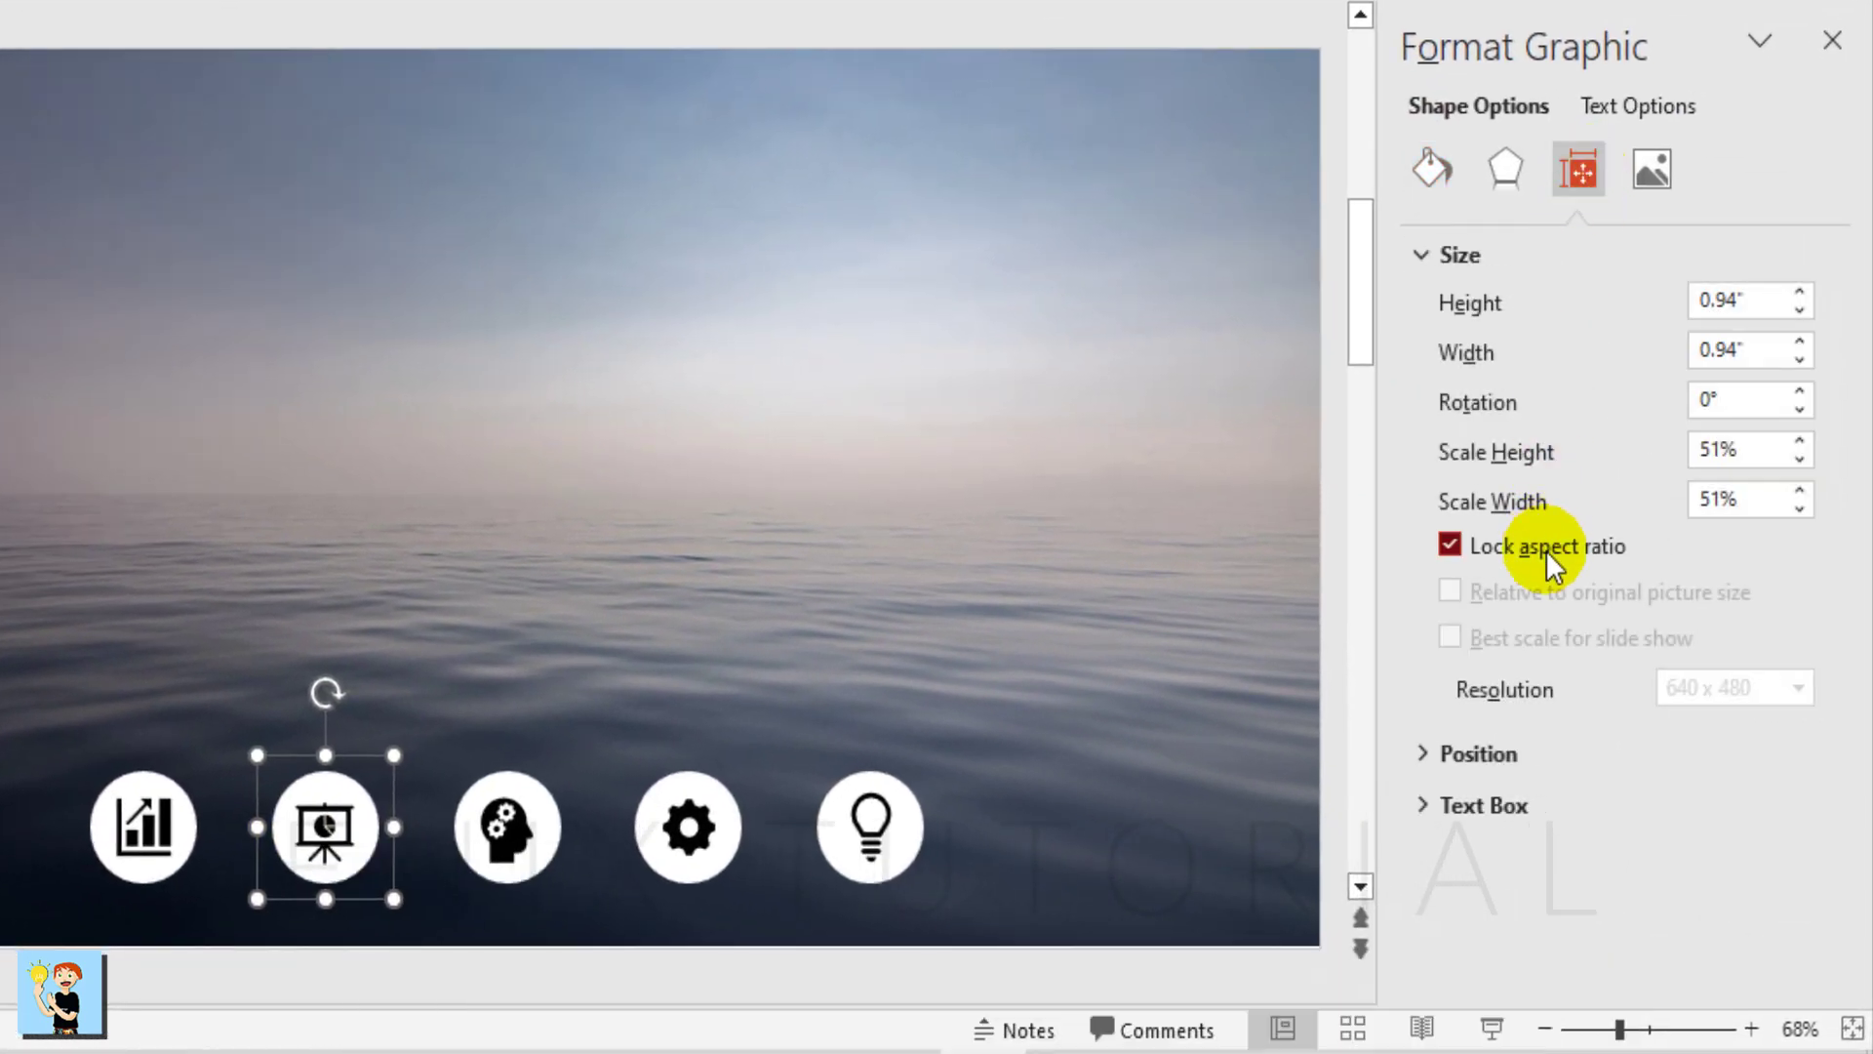
left_click(1727, 358)
left_click(1762, 305)
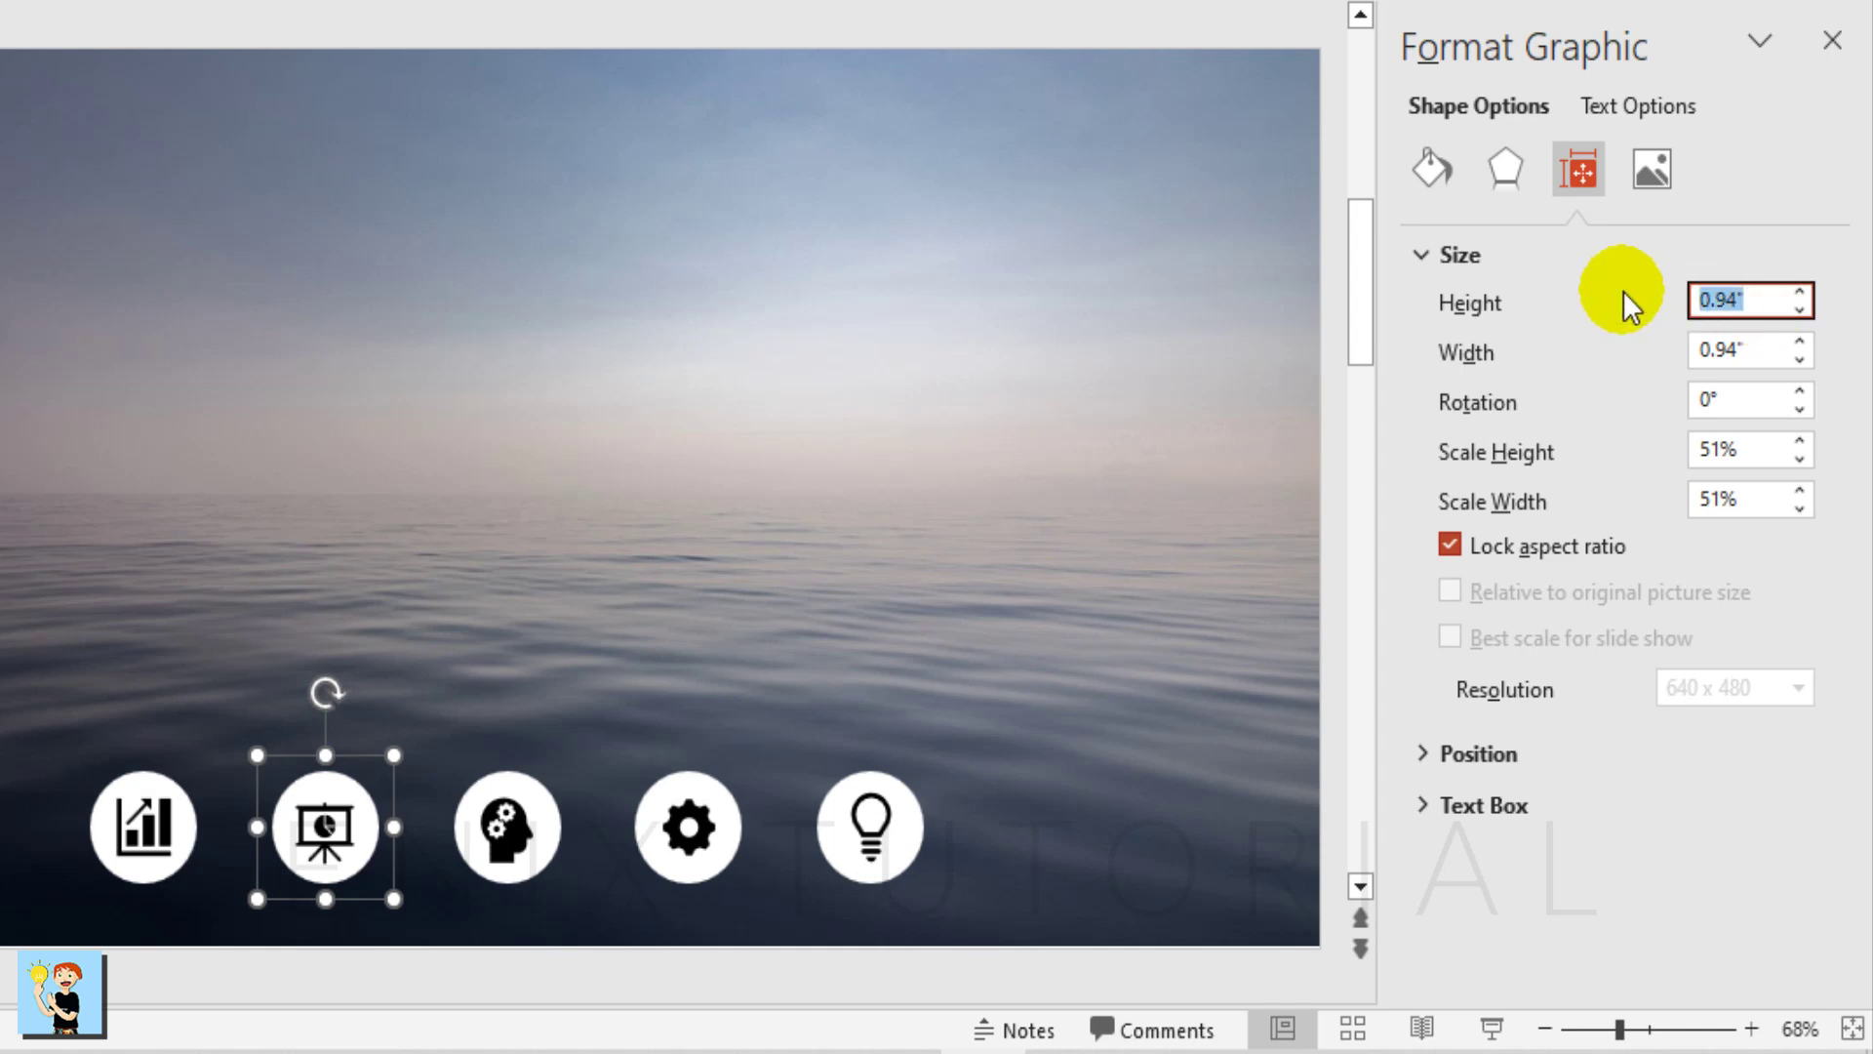
type("1.5")
key("Return")
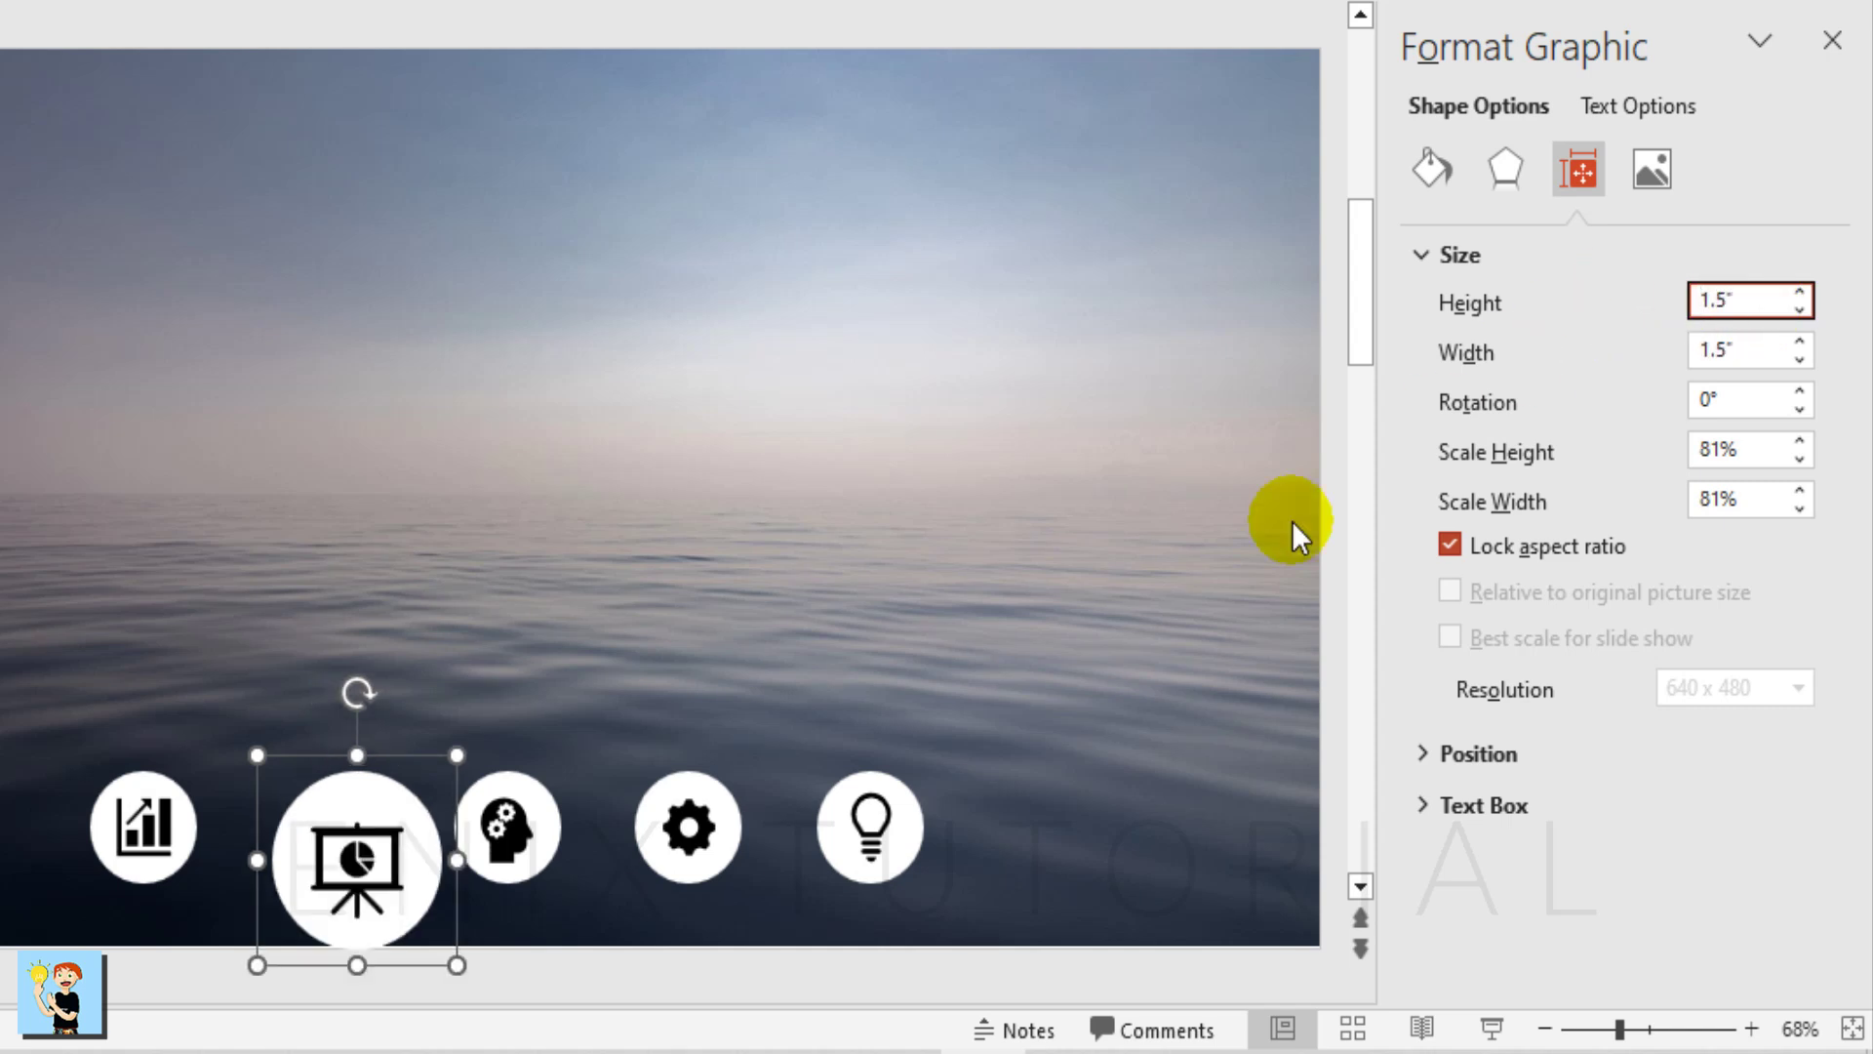
left_click_drag(389, 858, 364, 844)
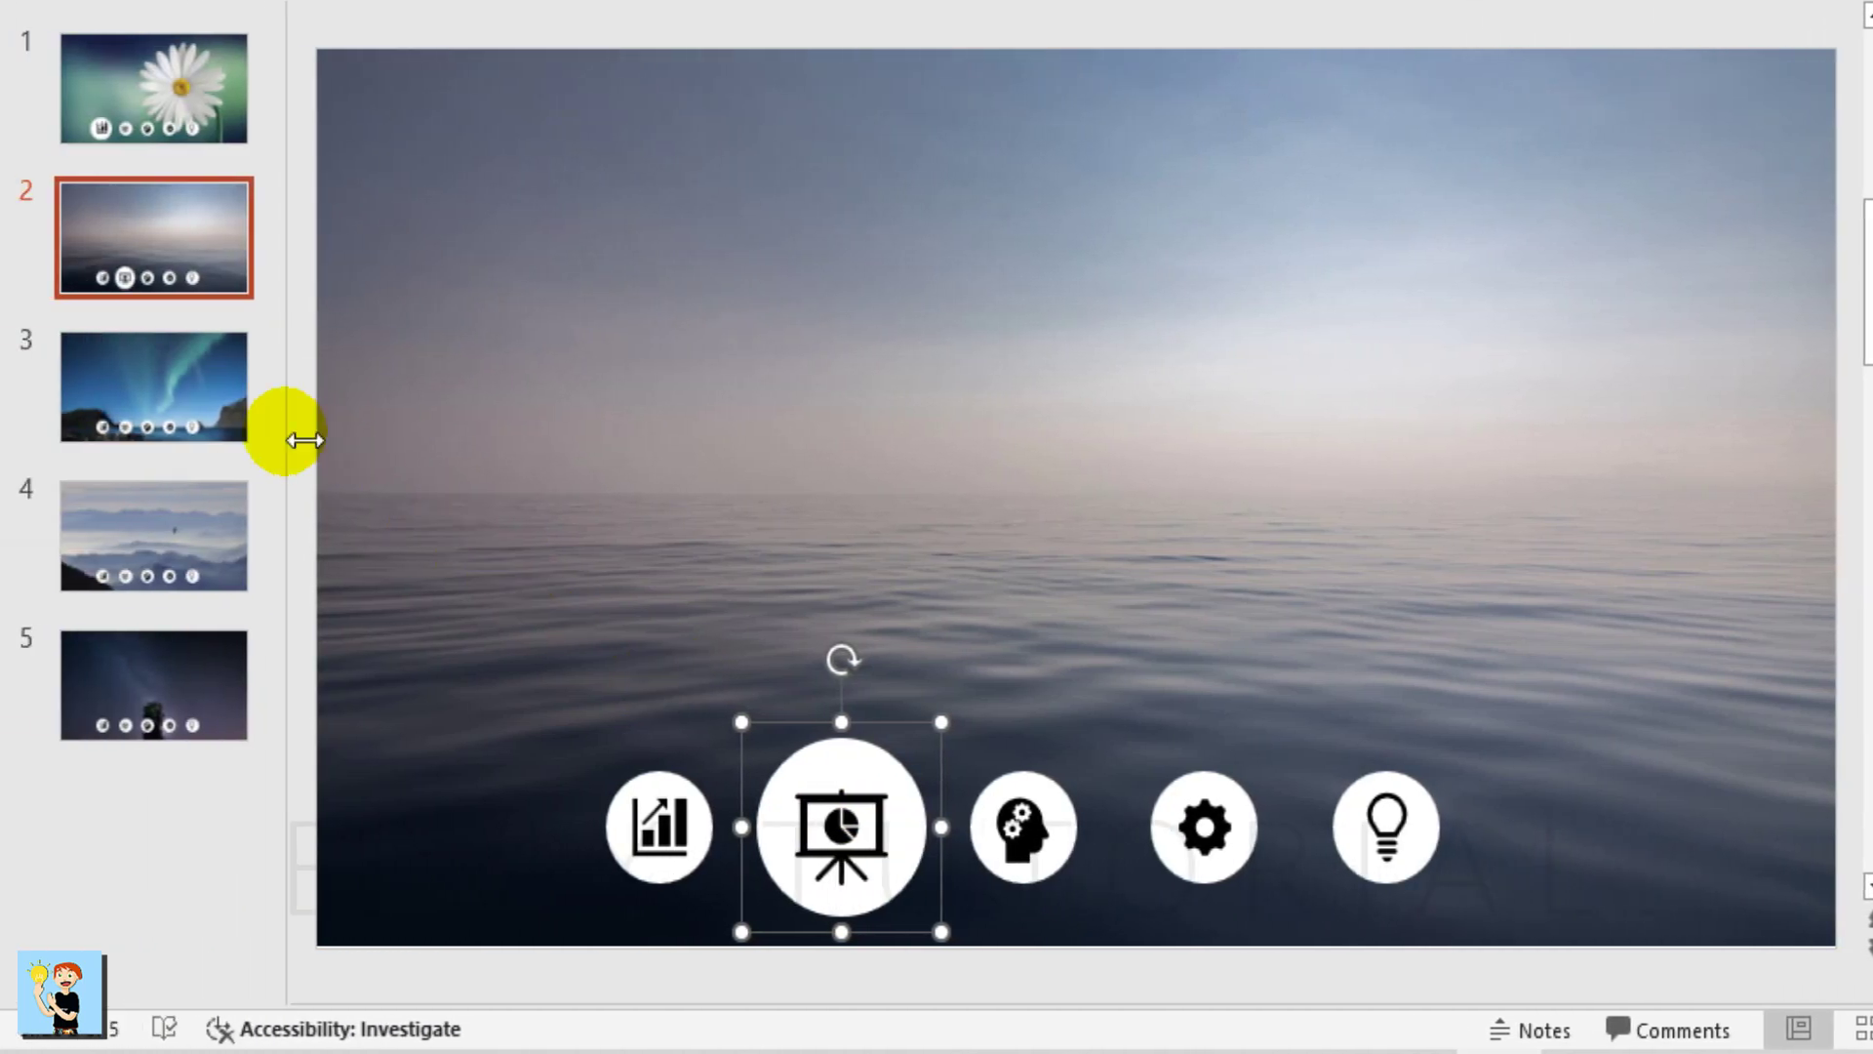
- Resize slide 3's head button to 1.5" height with locked aspect ratio and realign it
left_click(206, 394)
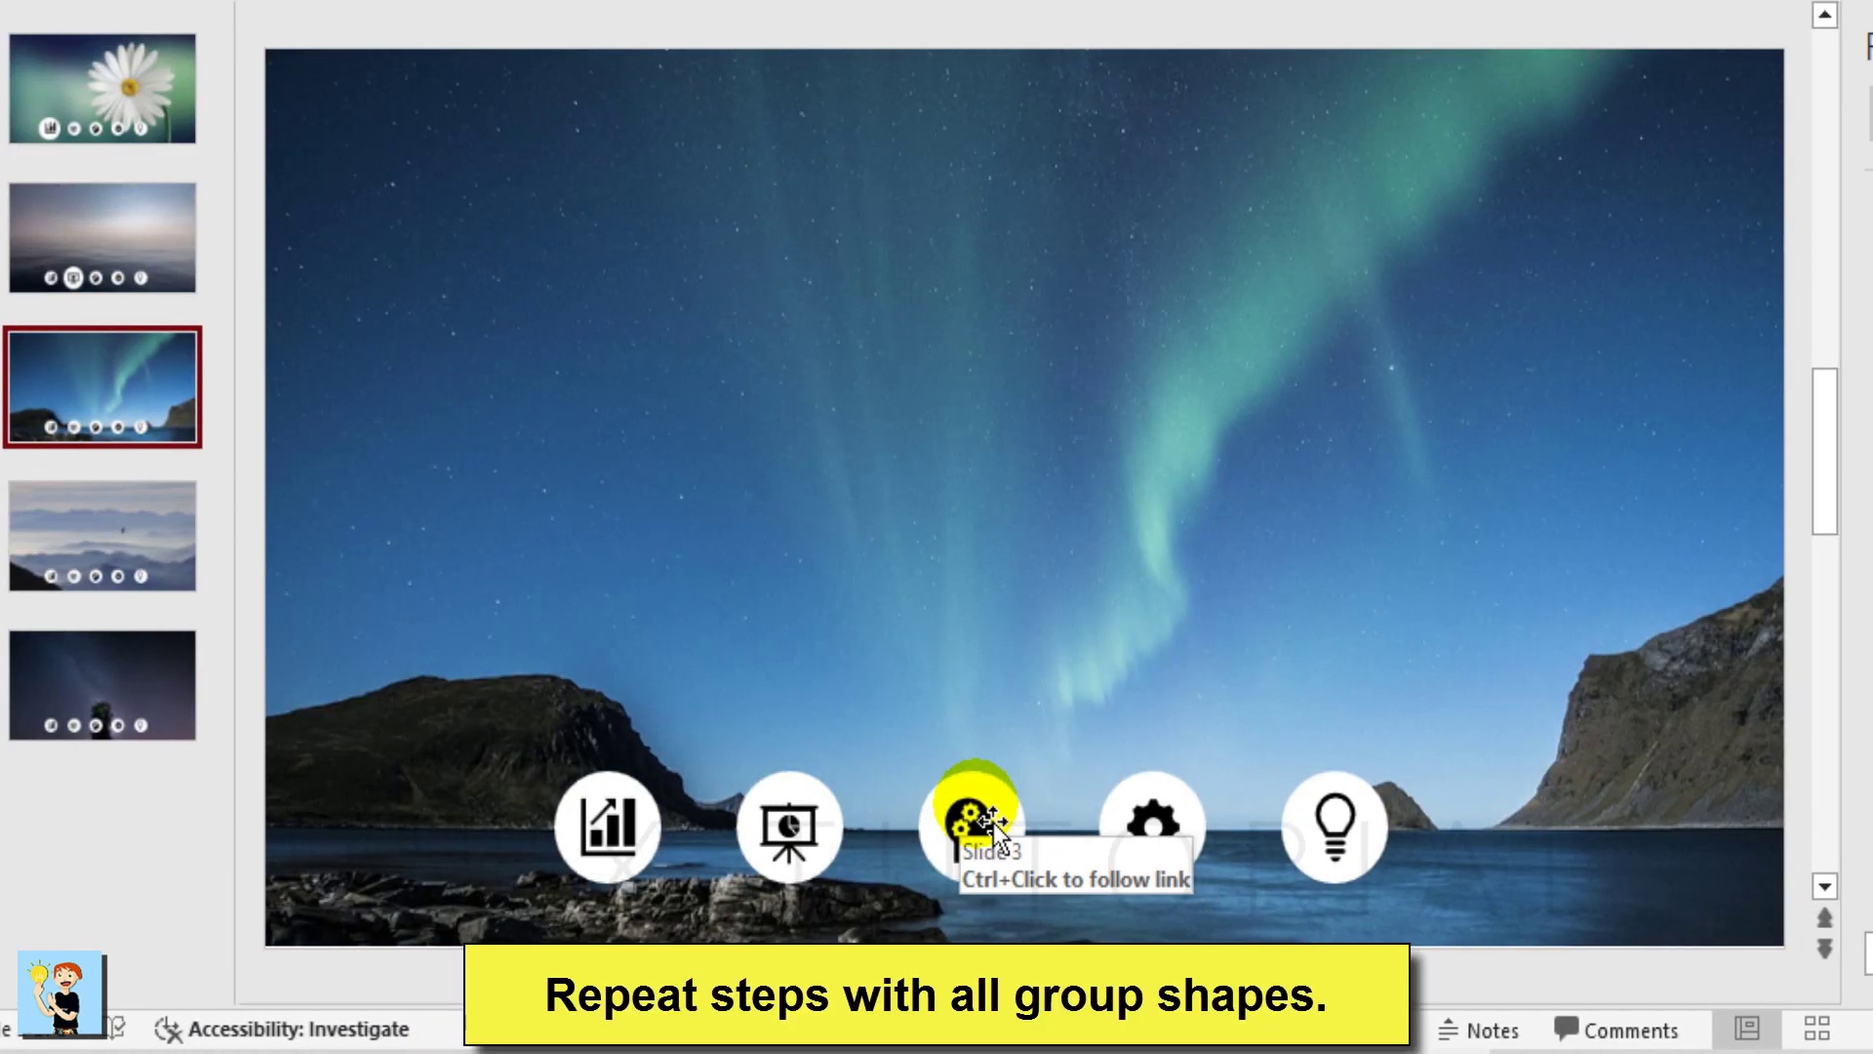
left_click(970, 809)
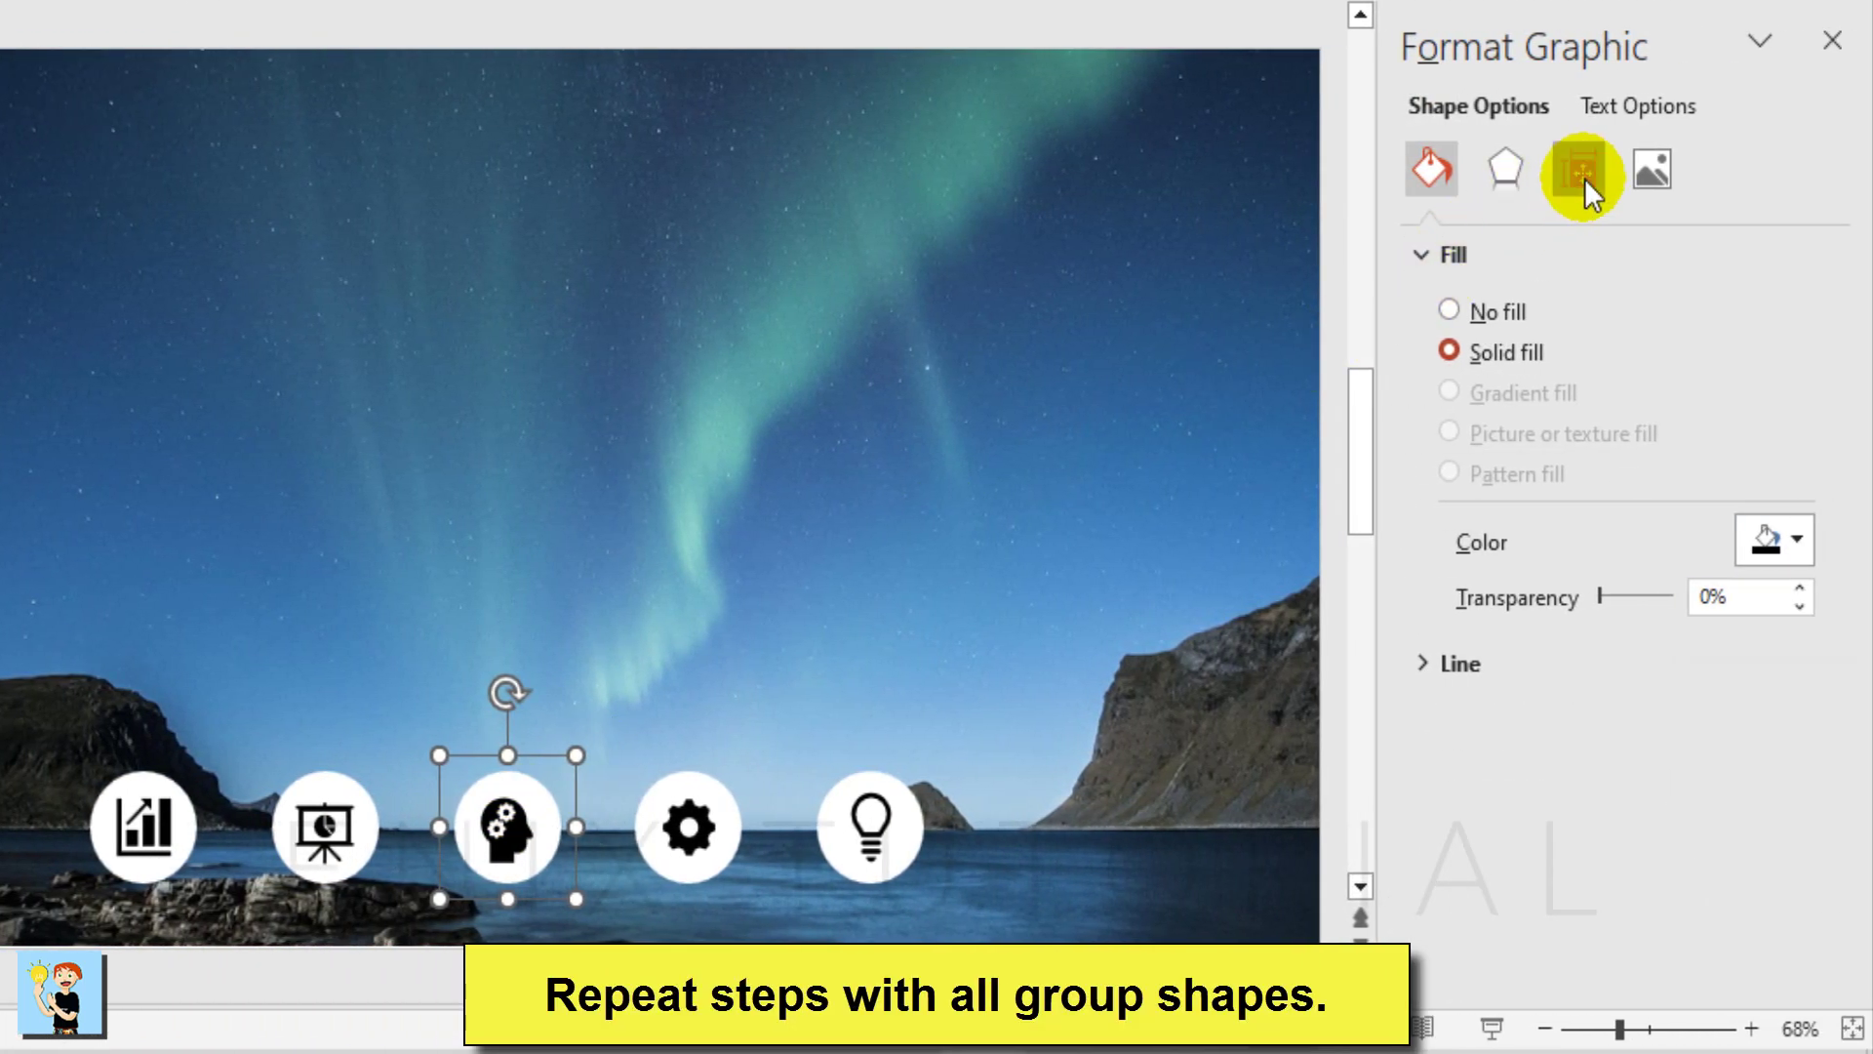
left_click(1577, 170)
left_click(1555, 539)
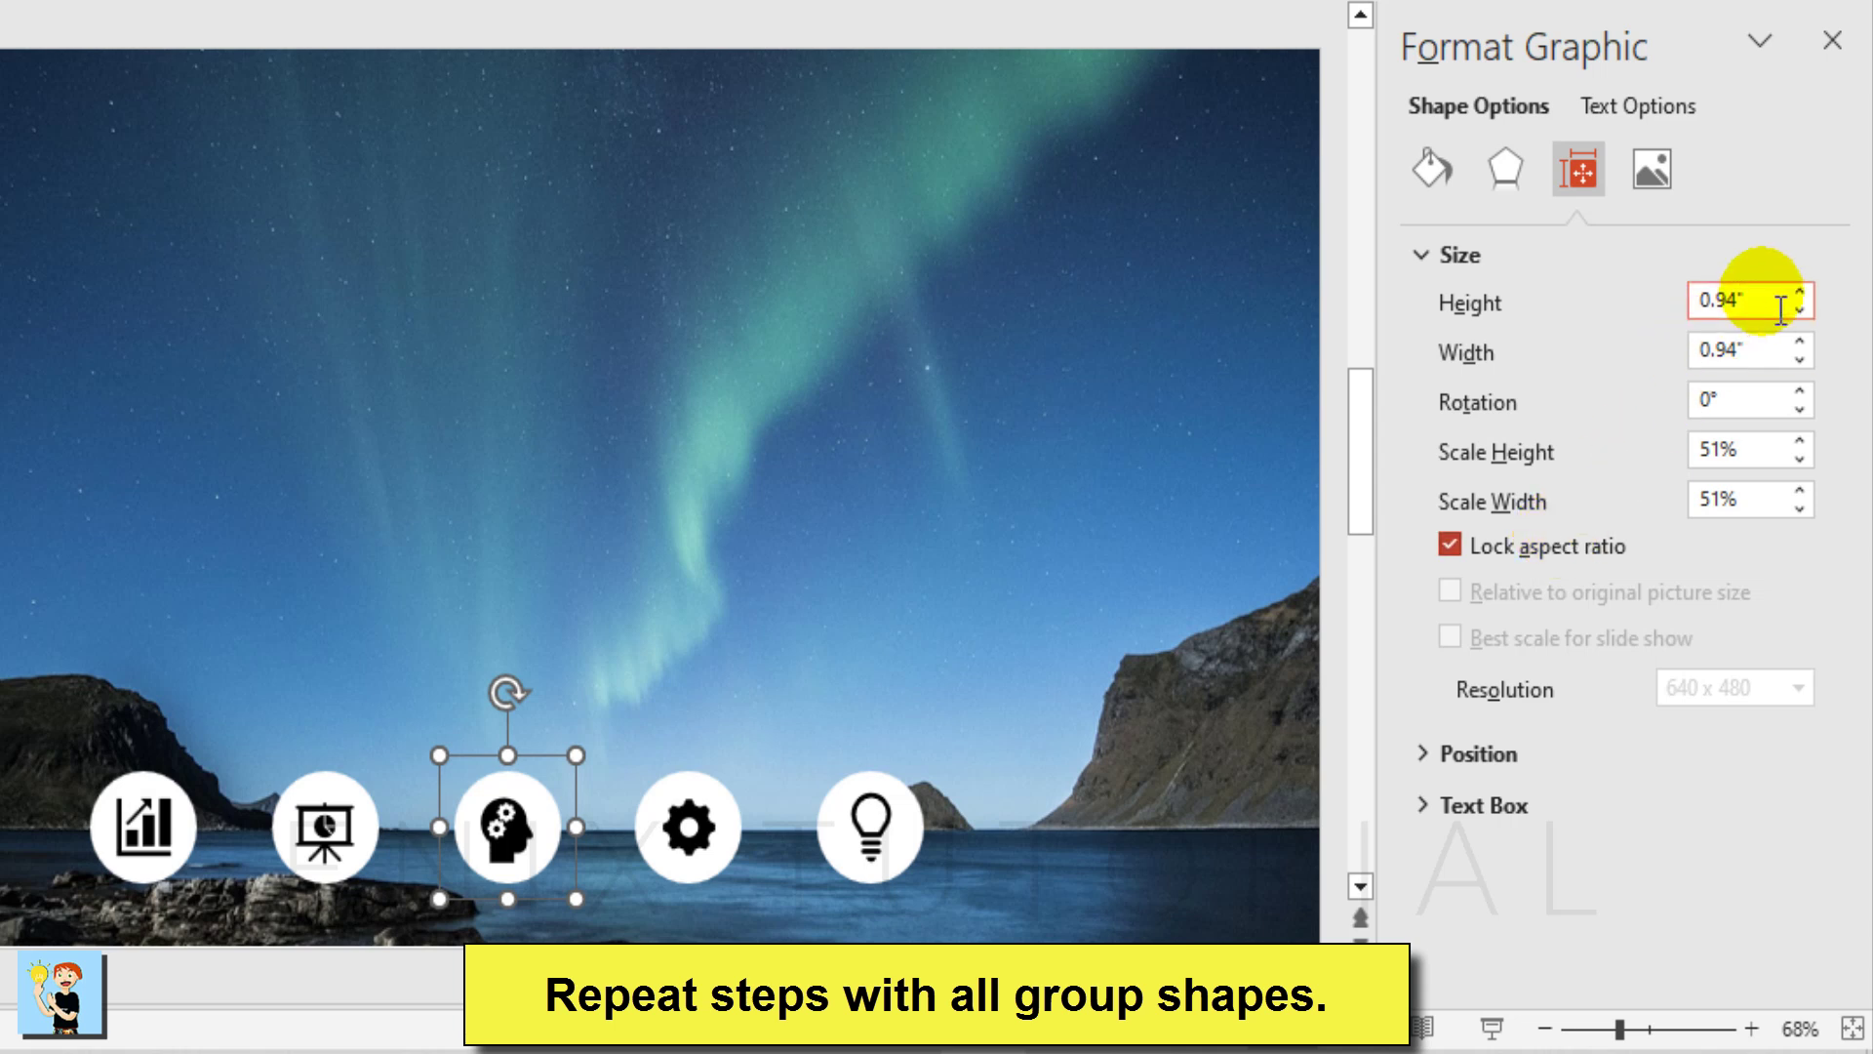
left_click_drag(1765, 300, 1557, 291)
type("1.5")
key("Return")
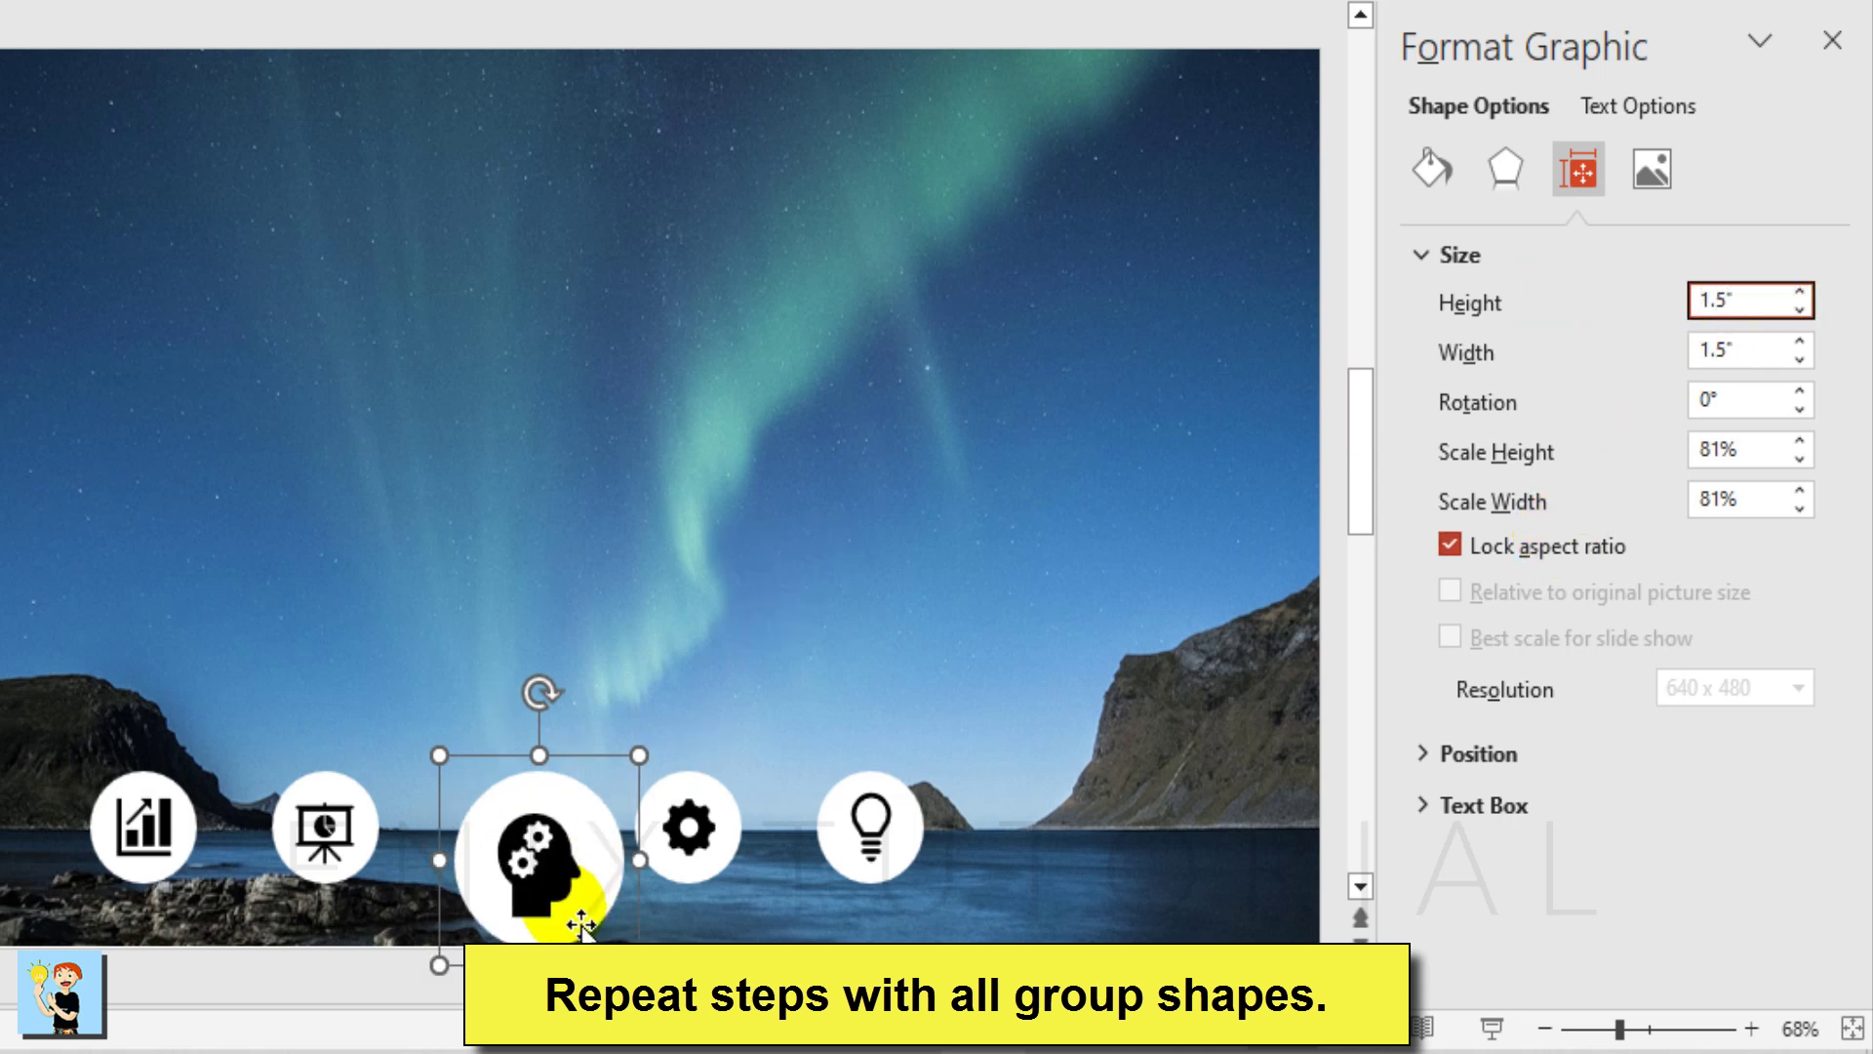
left_click_drag(578, 916, 547, 866)
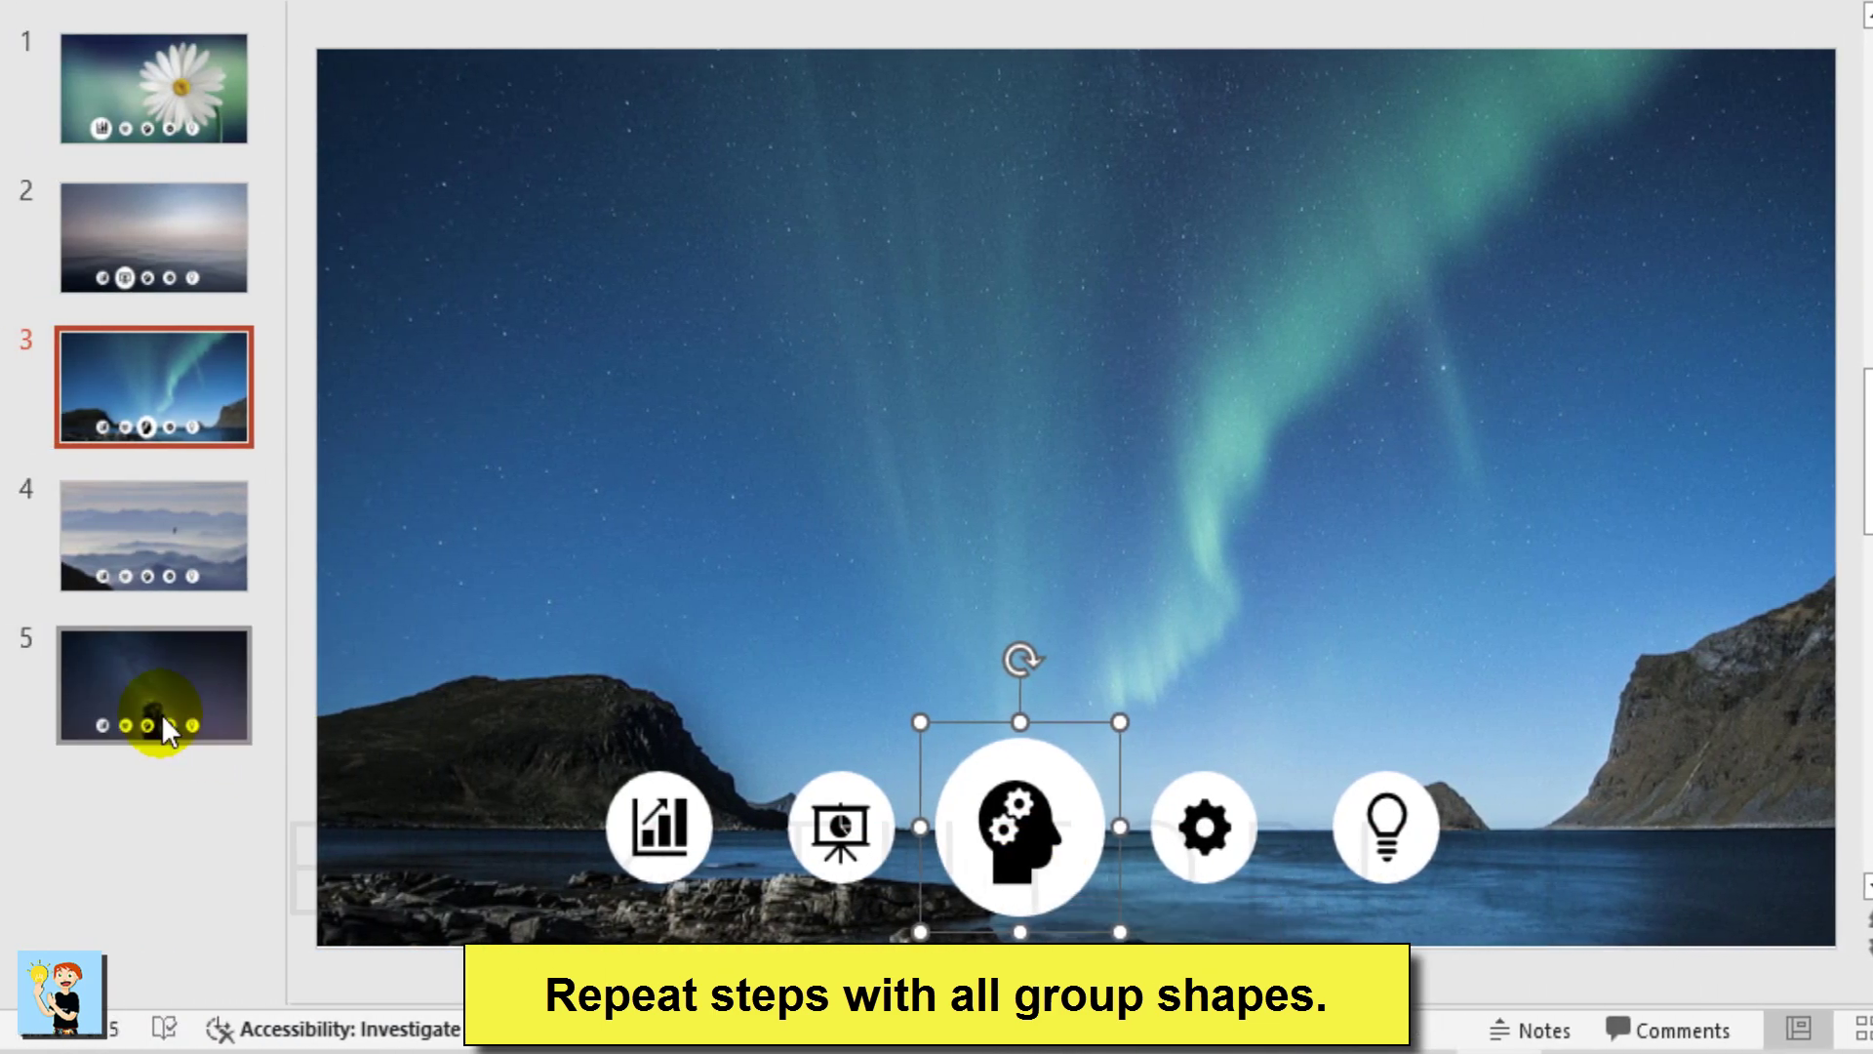
- Resize slide 4's gear button to 1.5" height with locked aspect ratio and realign it
left_click(98, 565)
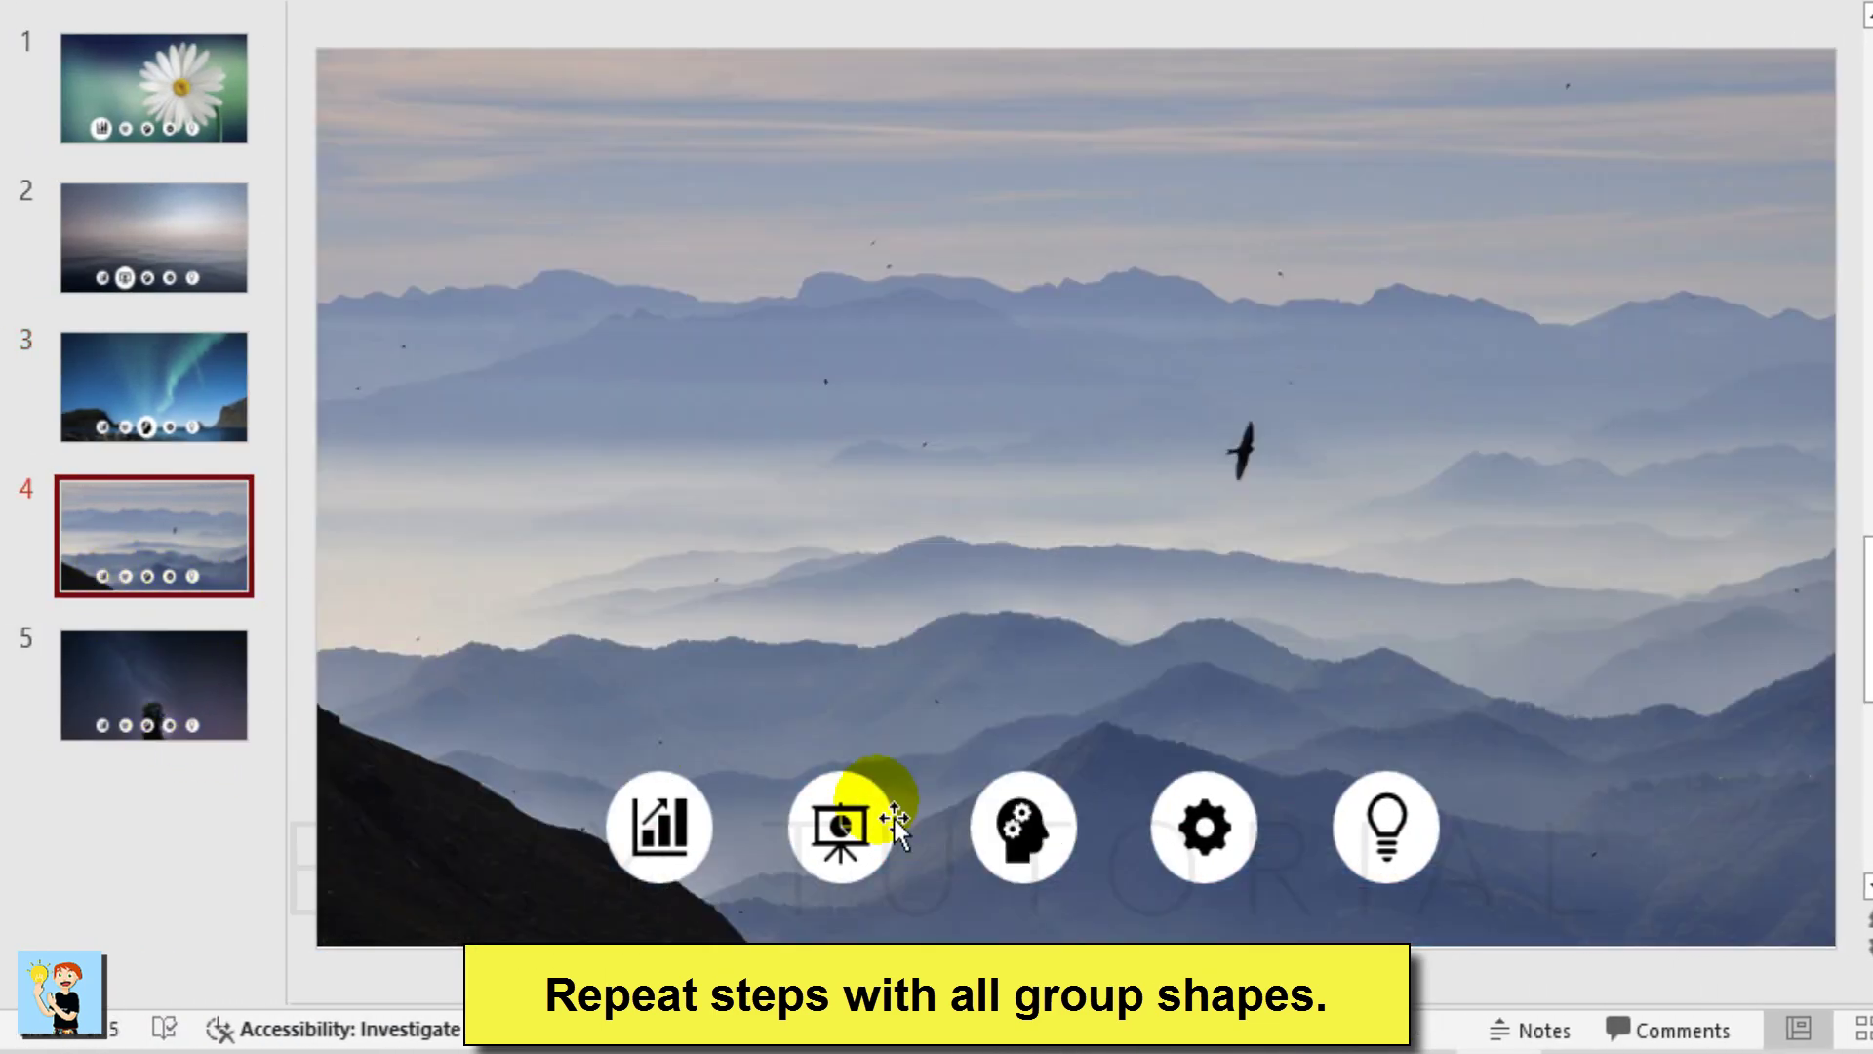
left_click(1171, 878)
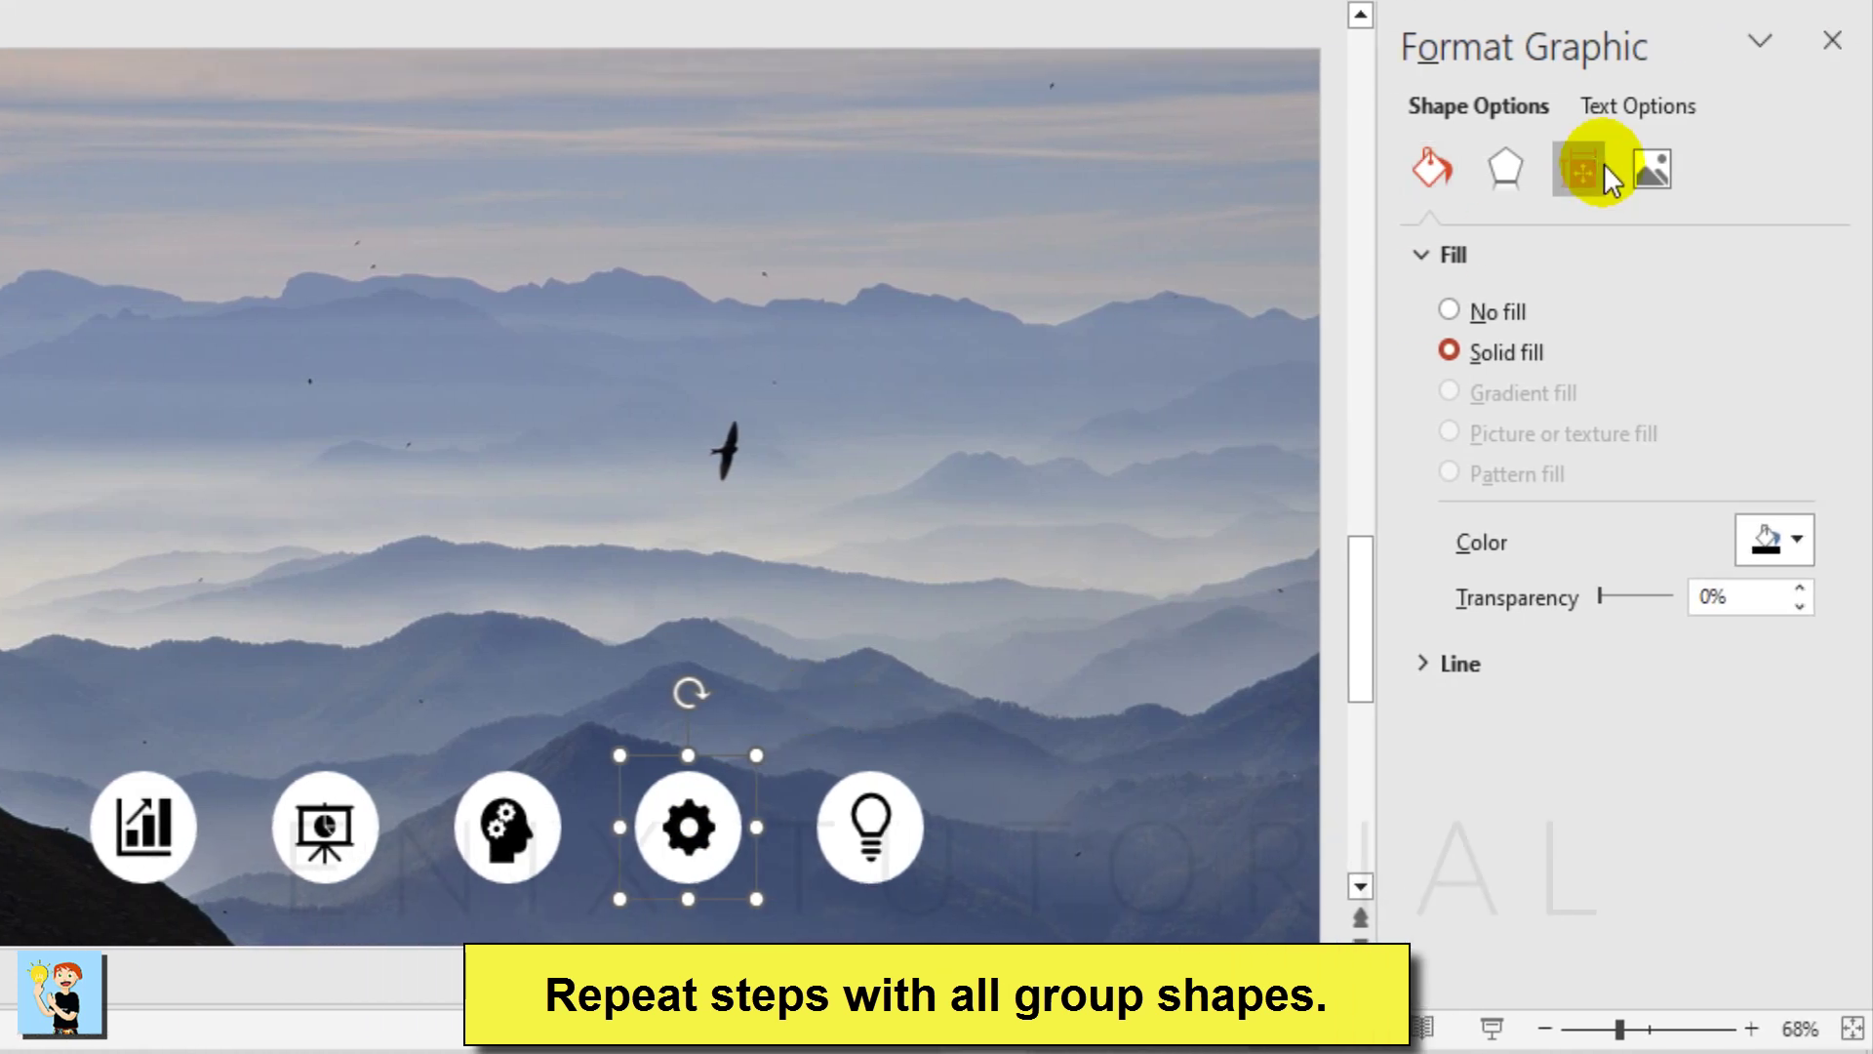
left_click(1581, 166)
left_click(1517, 545)
double_click(1748, 301)
type("1.5")
key("Return")
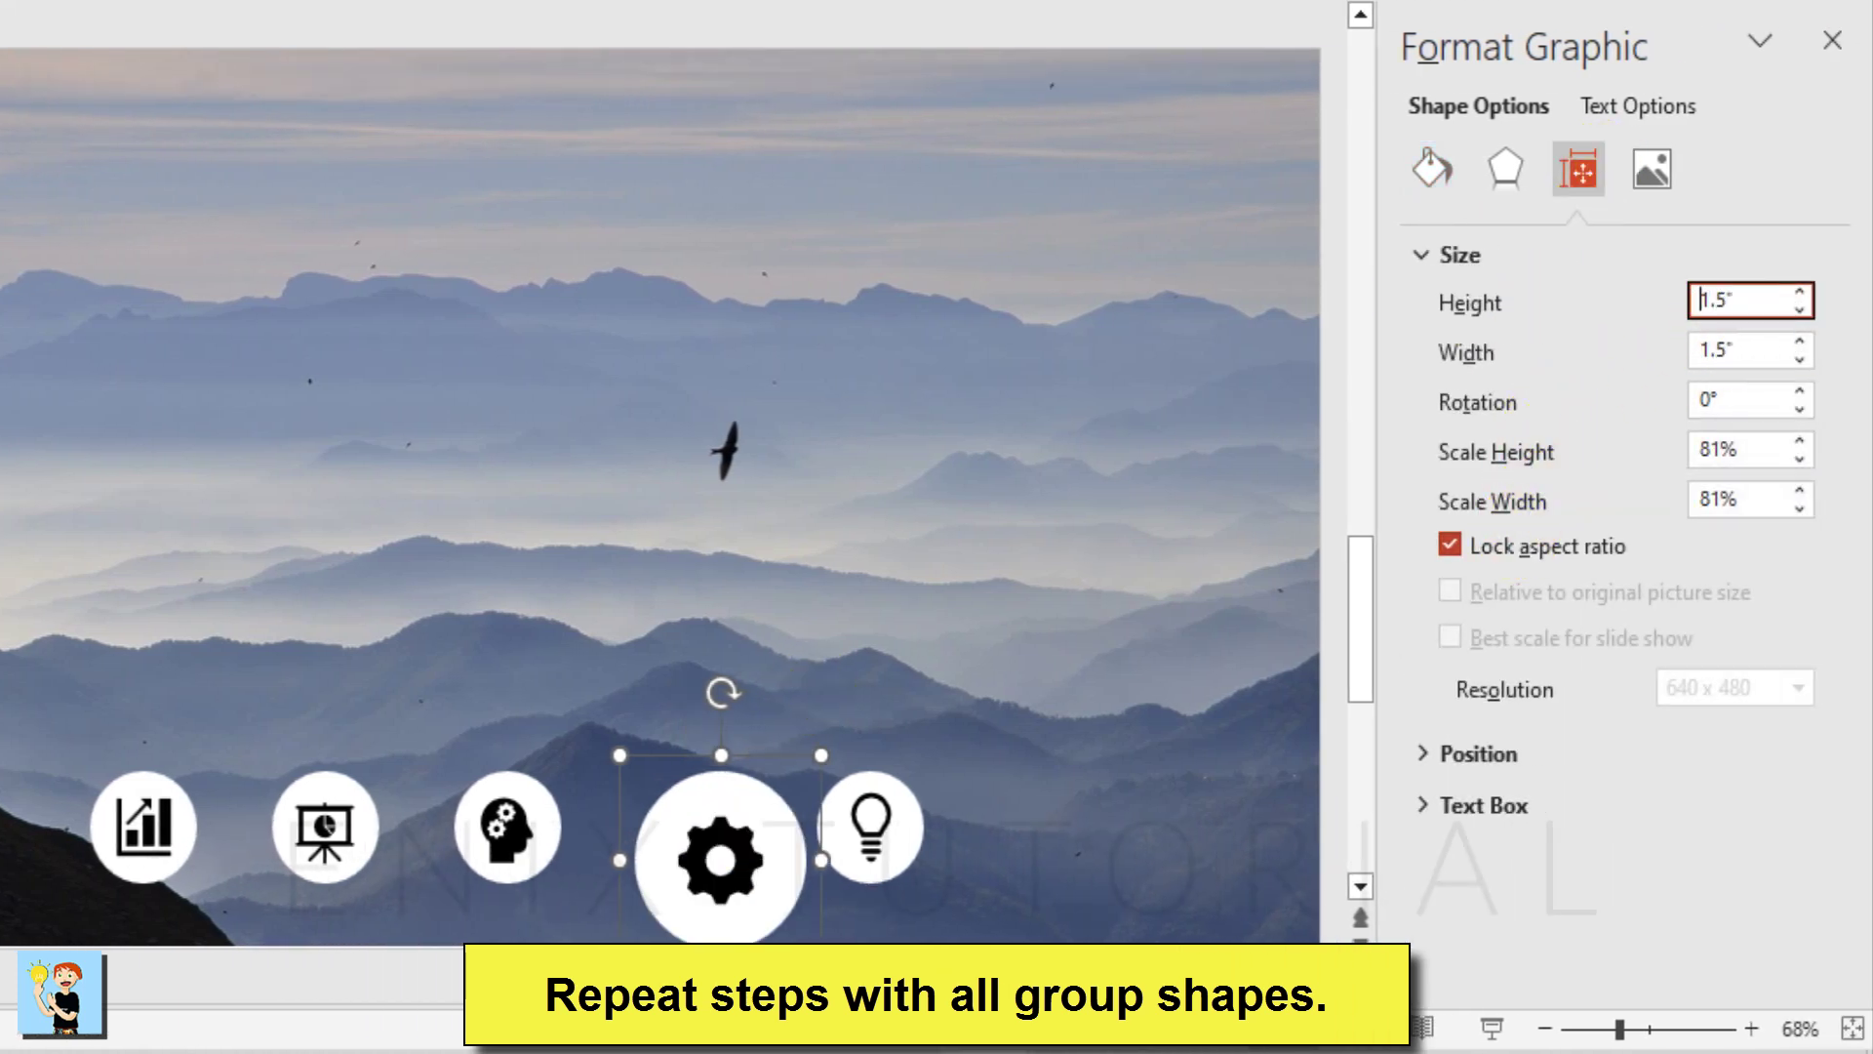
left_click_drag(748, 867, 718, 842)
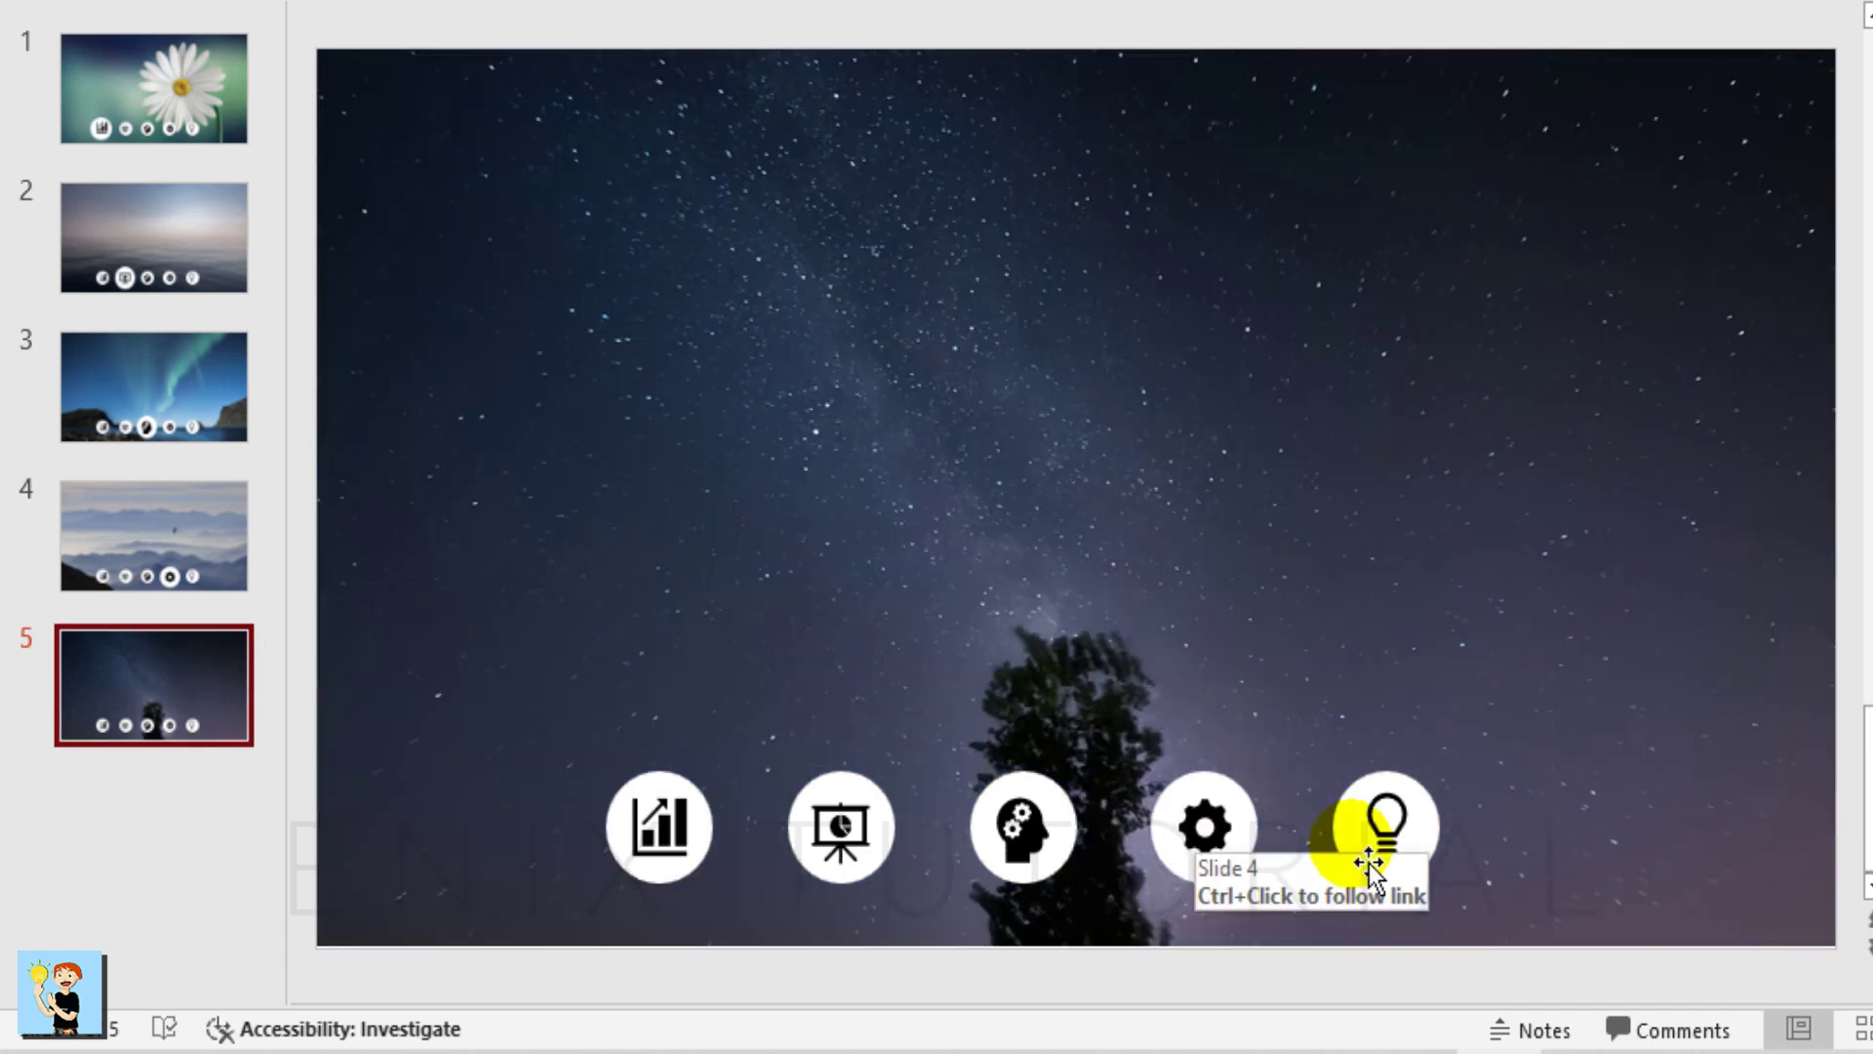
- Resize slide 5's lightbulb button to 1.5" with locked aspect ratio, realign it, and return to slide 1
left_click(1393, 856)
left_click(1664, 173)
left_click(1501, 545)
double_click(1728, 301)
type("1.5")
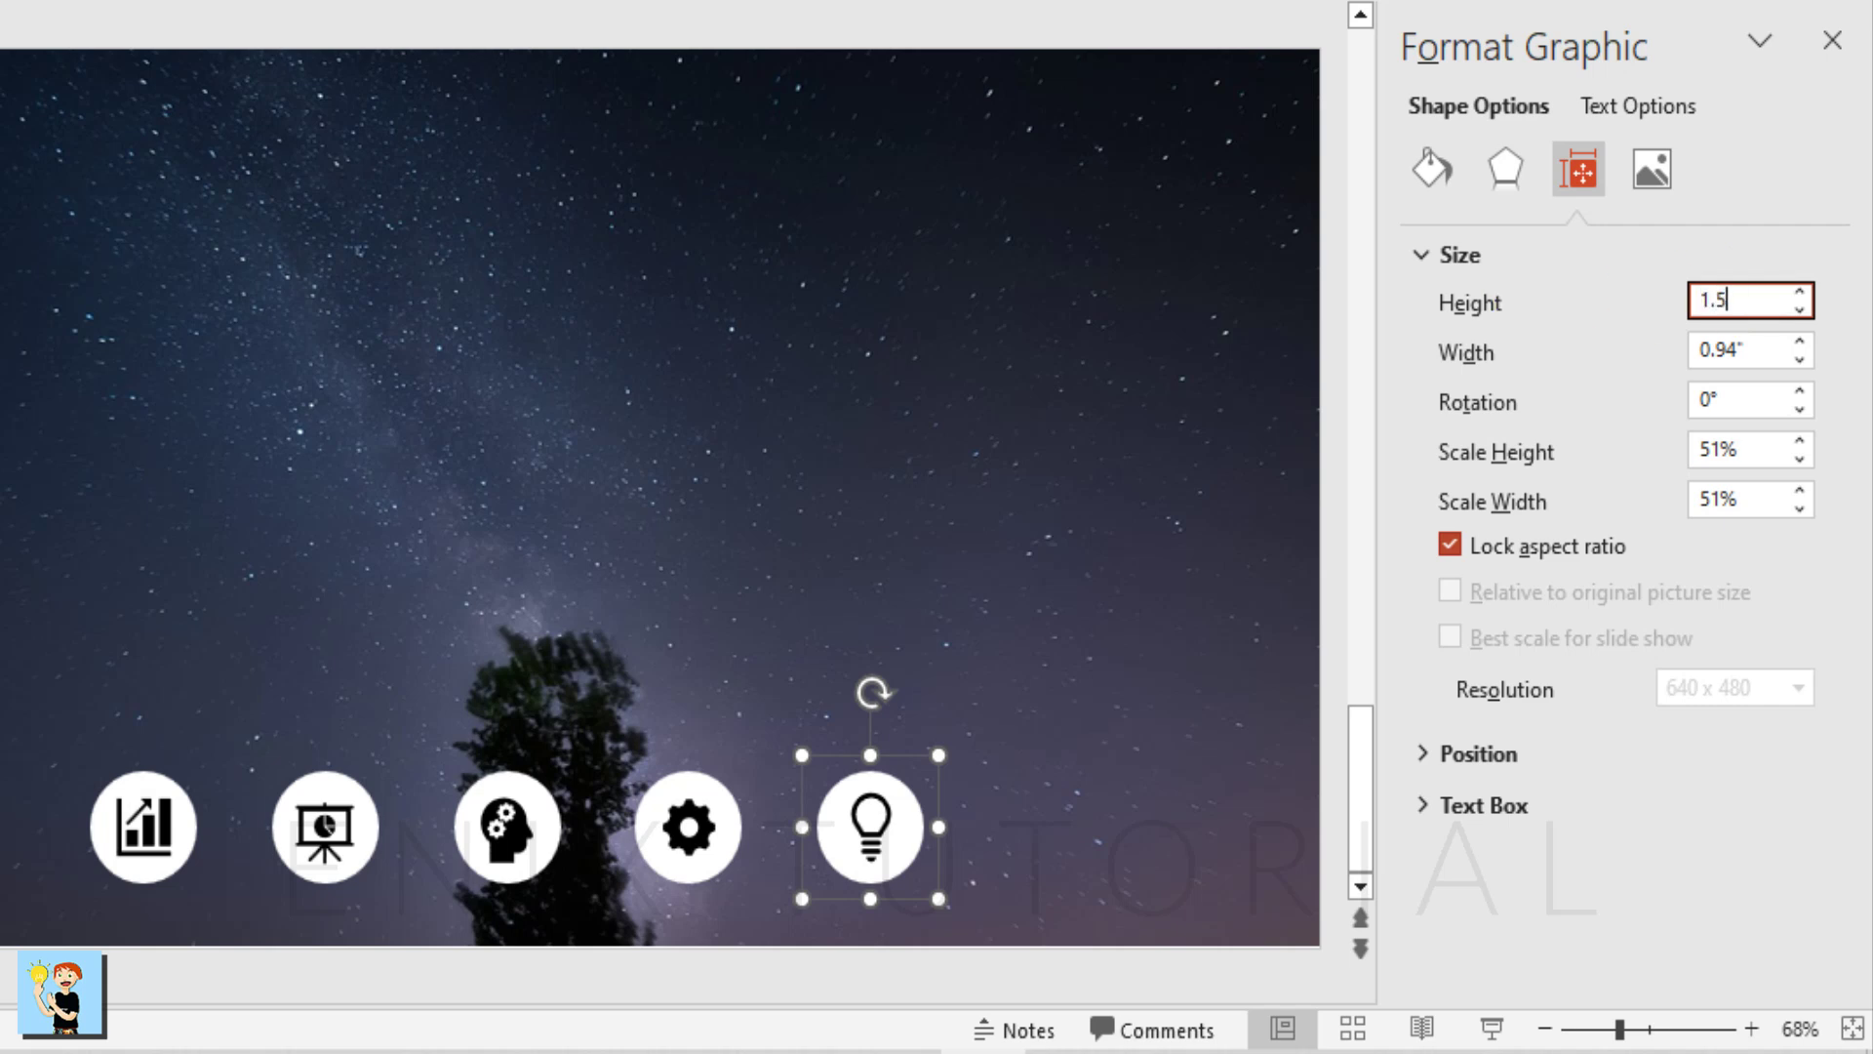
key("Return")
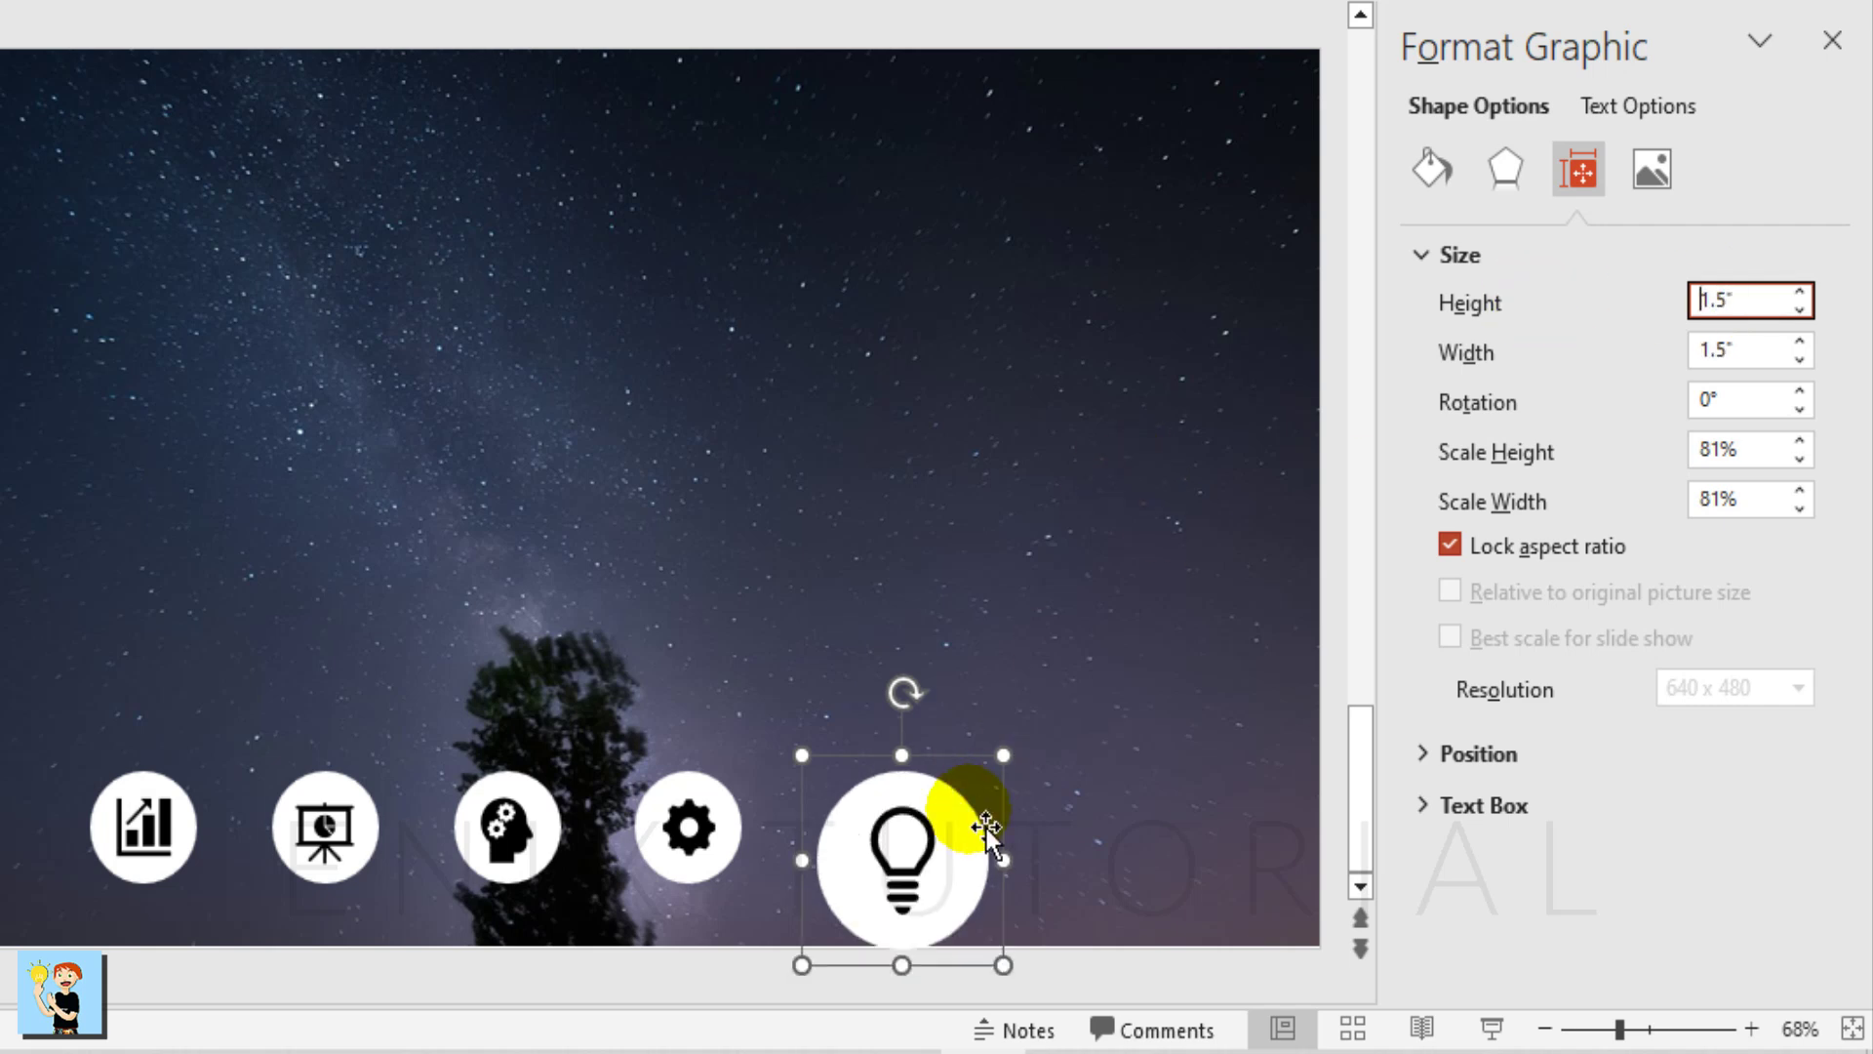
left_click_drag(937, 842, 891, 853)
left_click(887, 541)
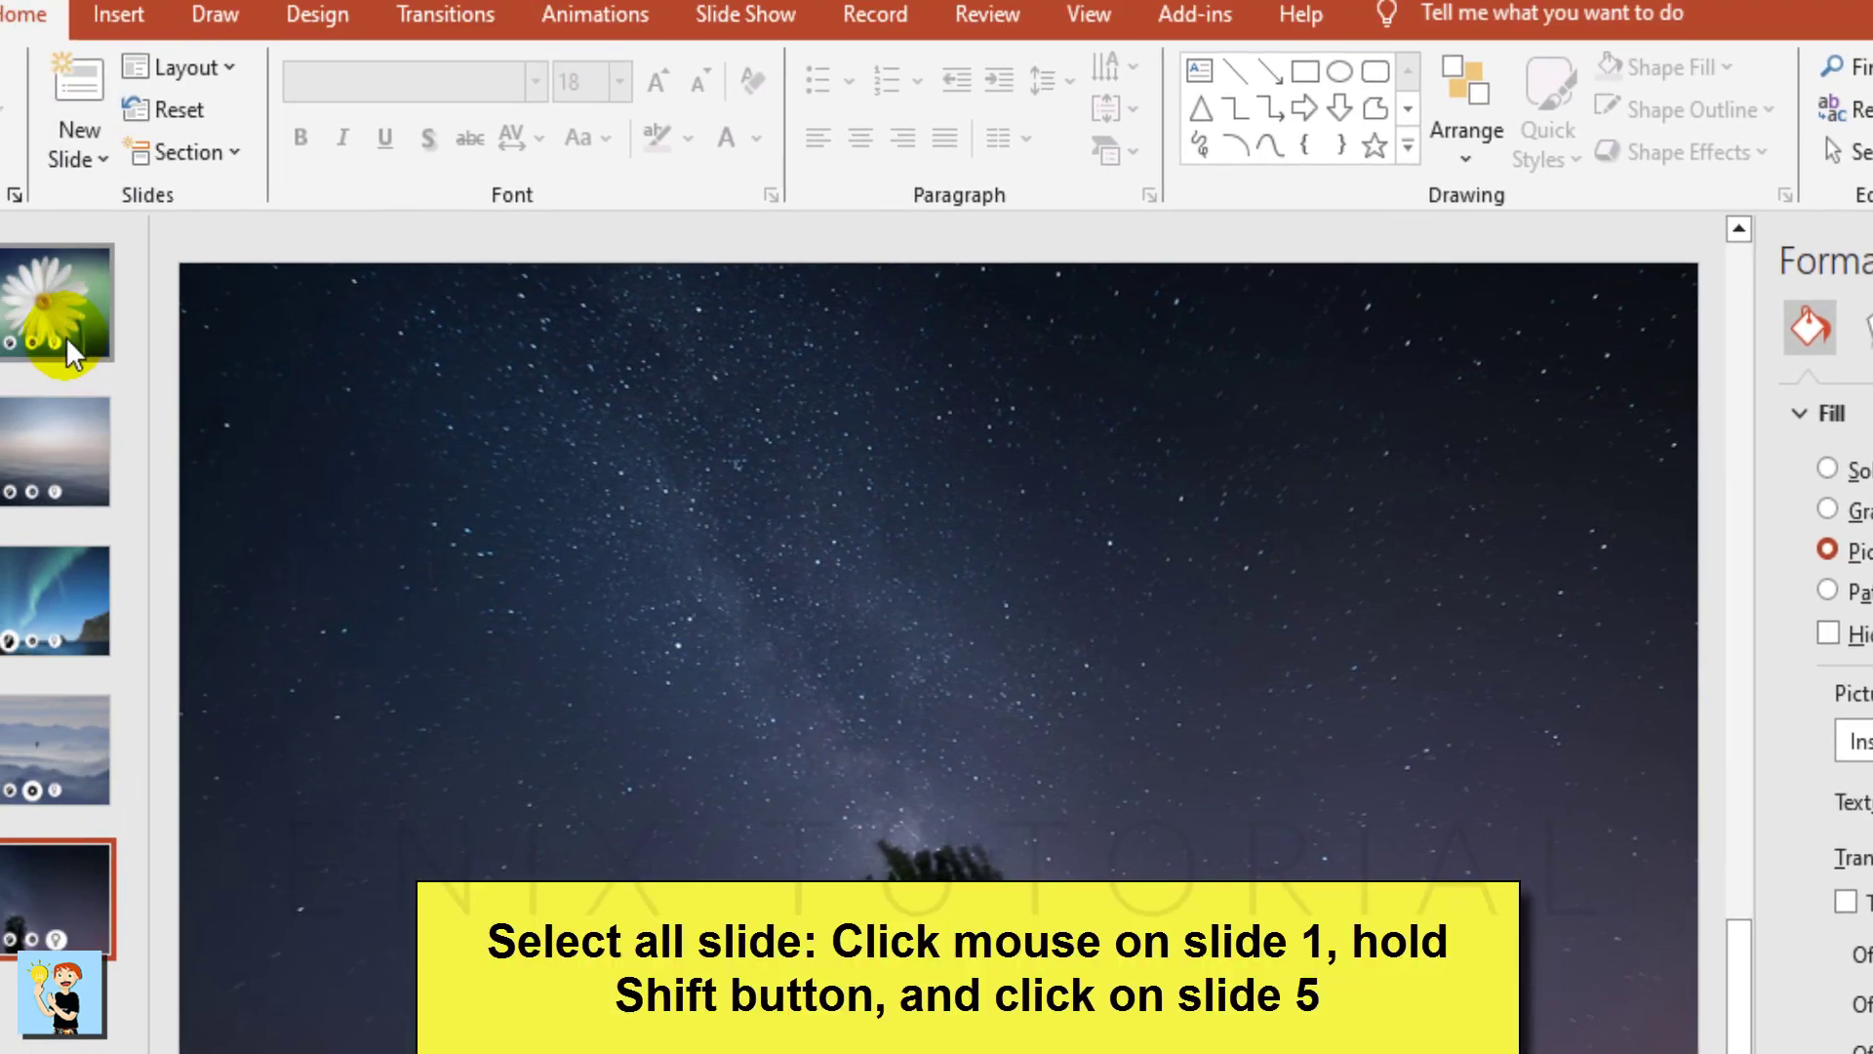
left_click(188, 390)
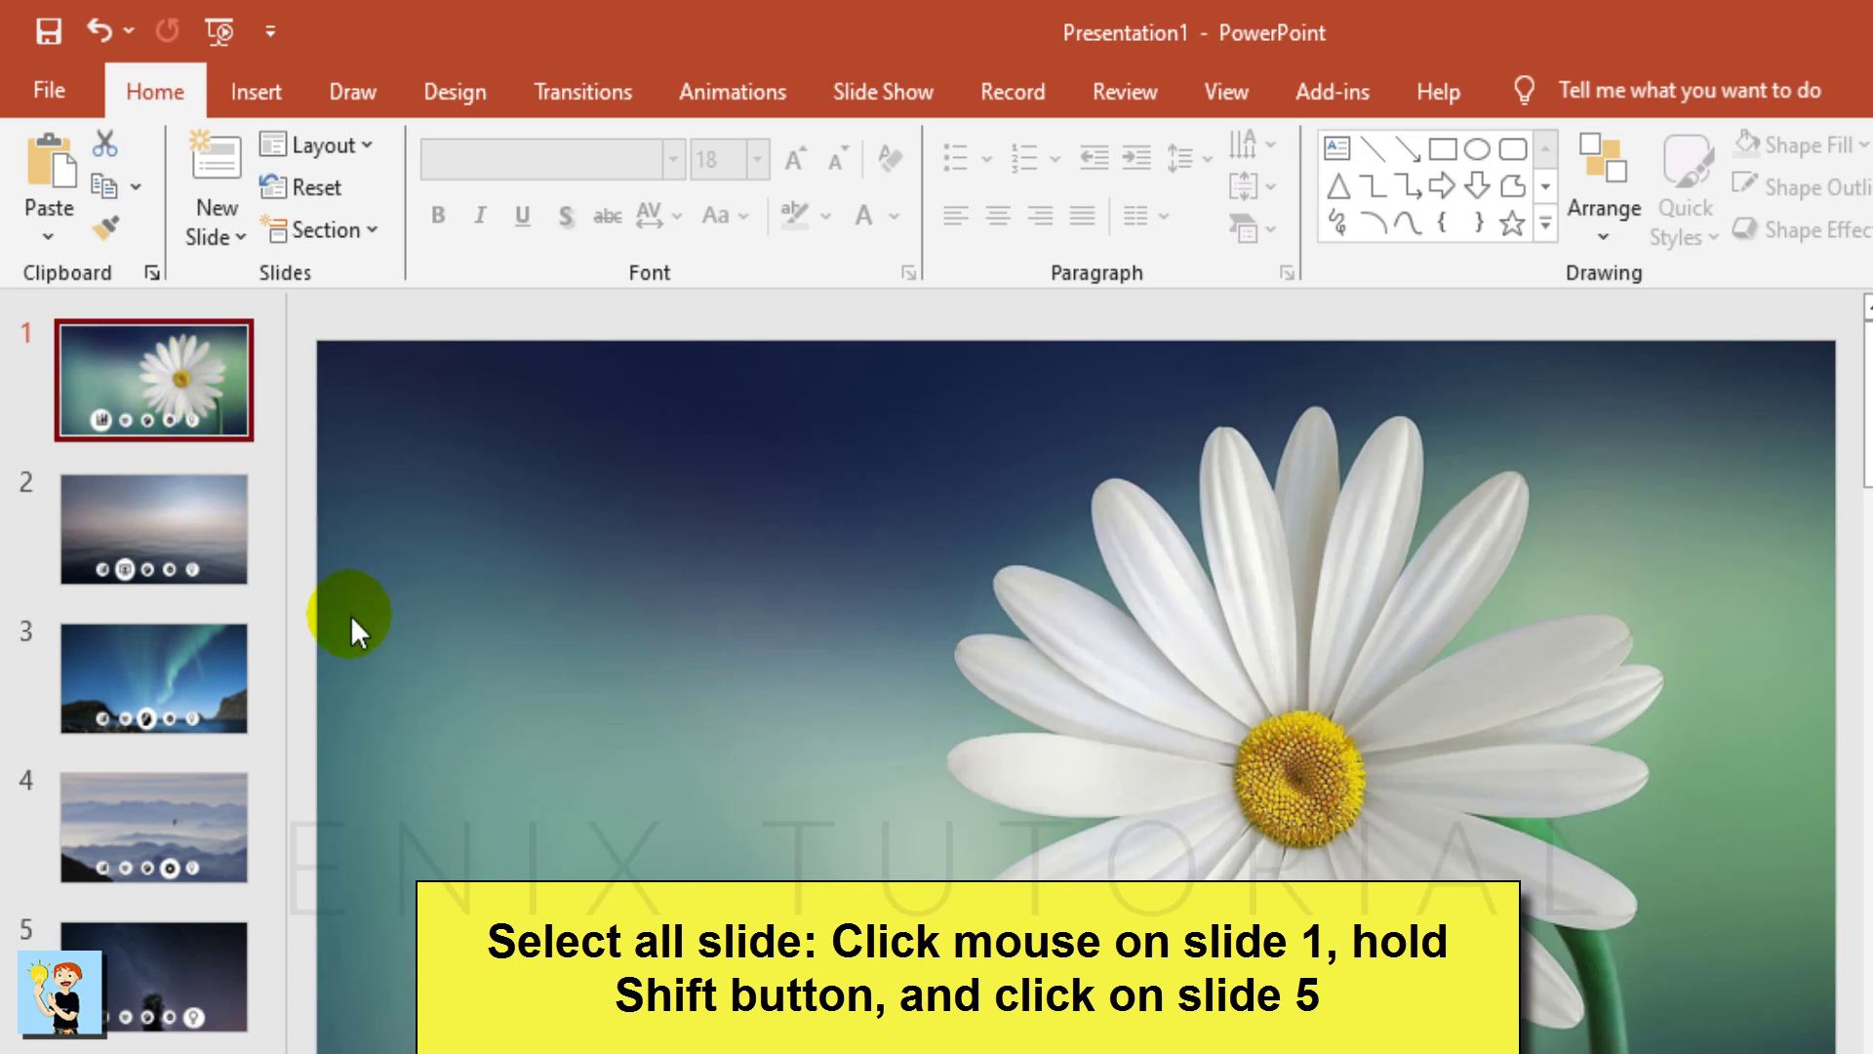
- Apply a Morph transition with 0.5-second duration to all five slides
left_click(172, 982, "shift")
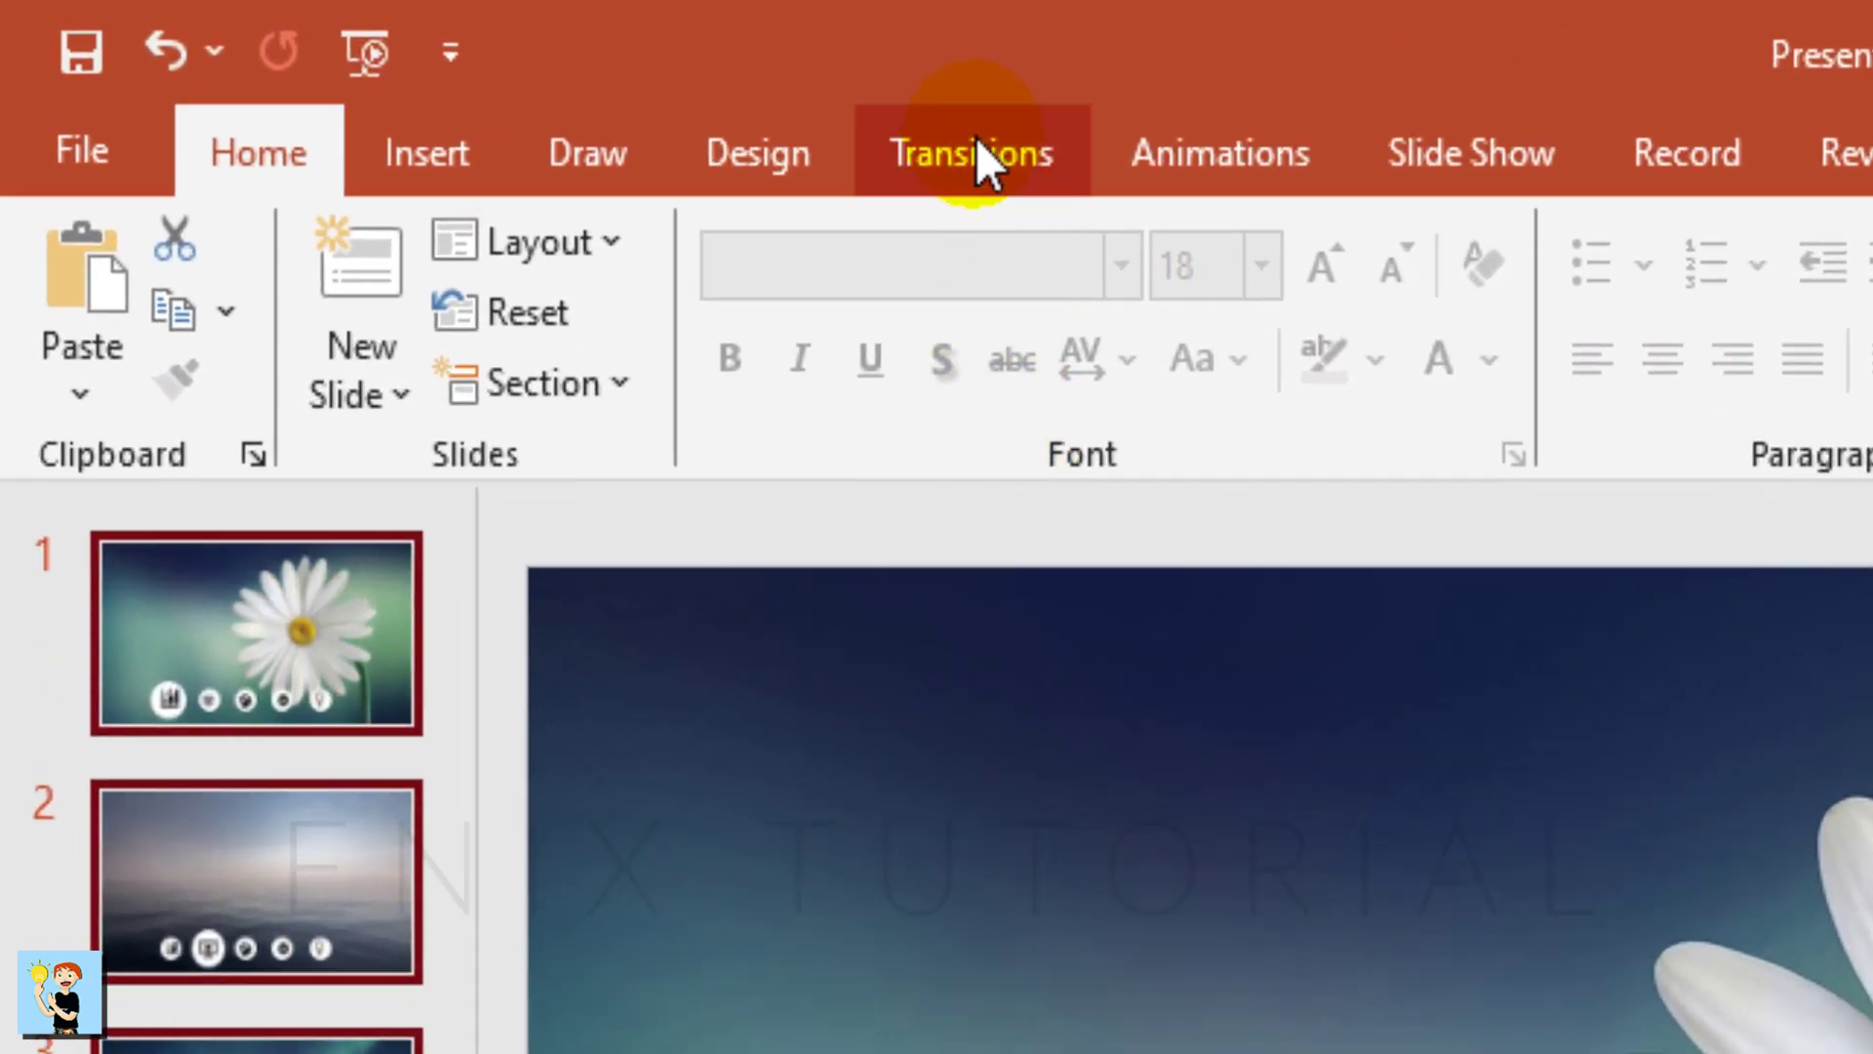
left_click(1009, 165)
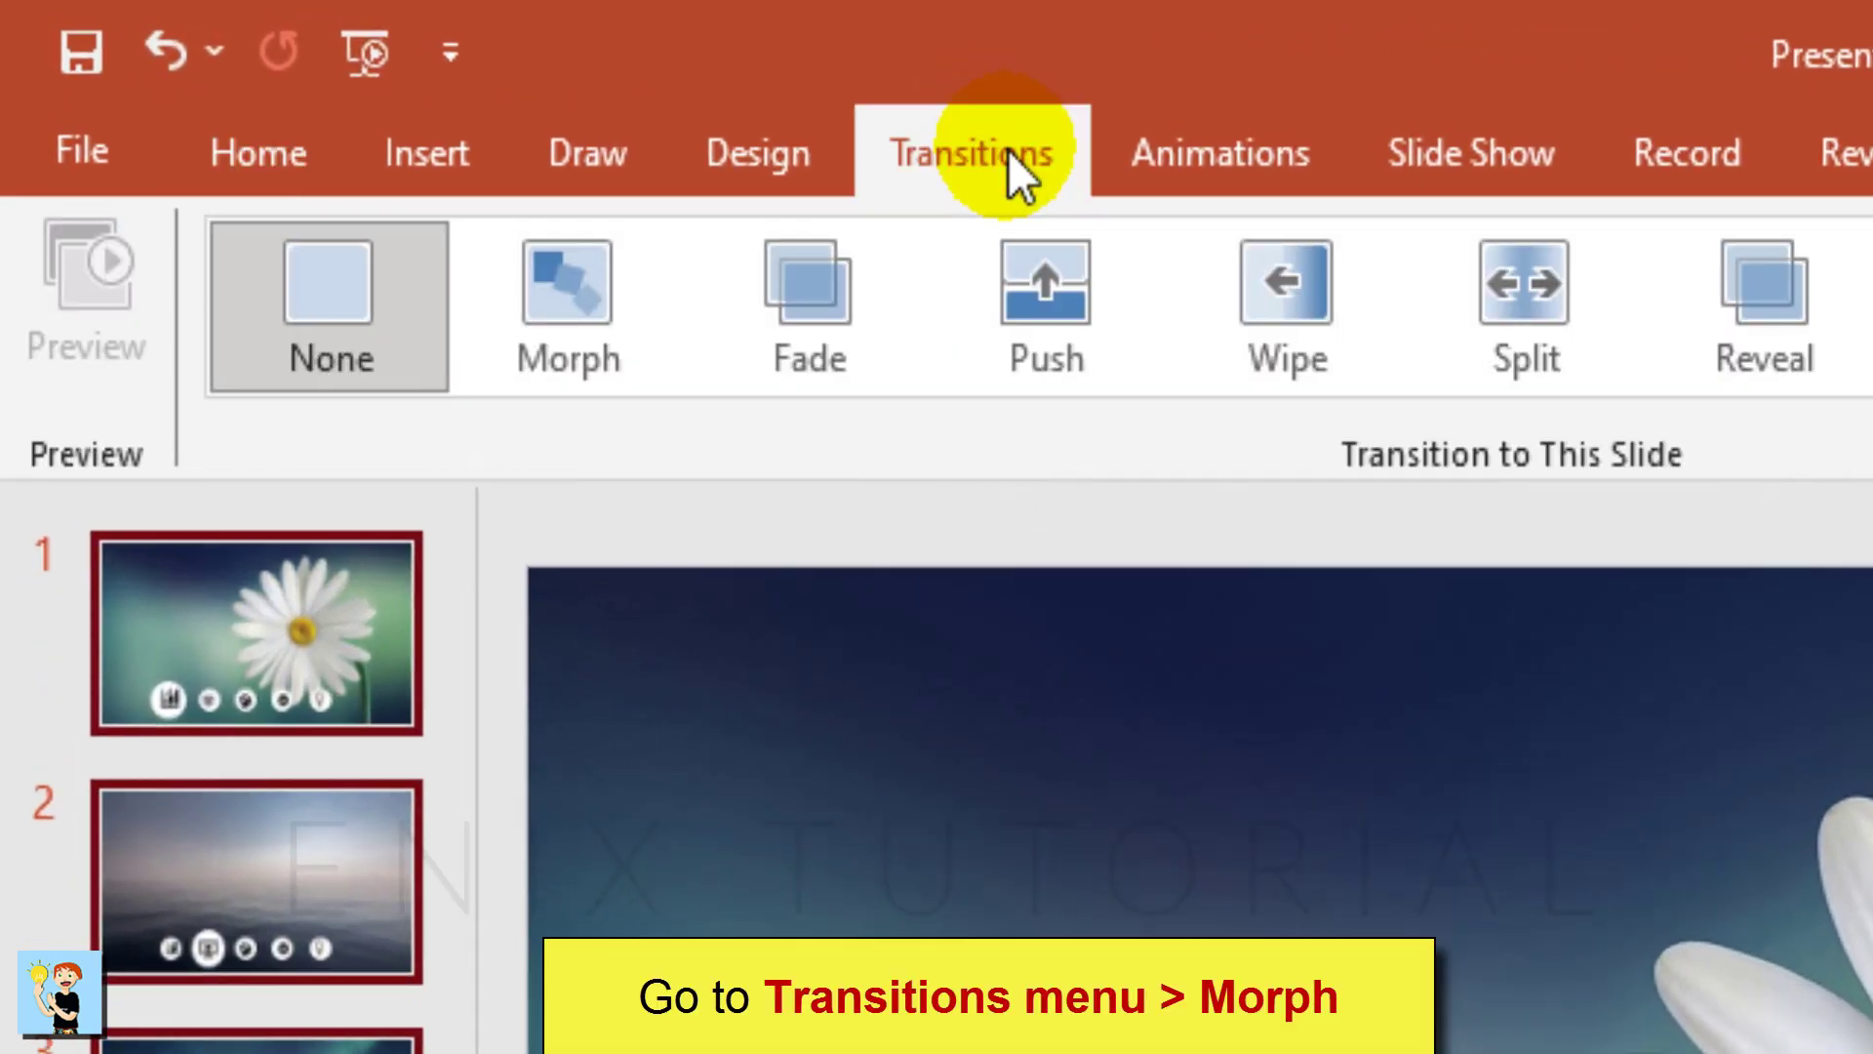
left_click(596, 311)
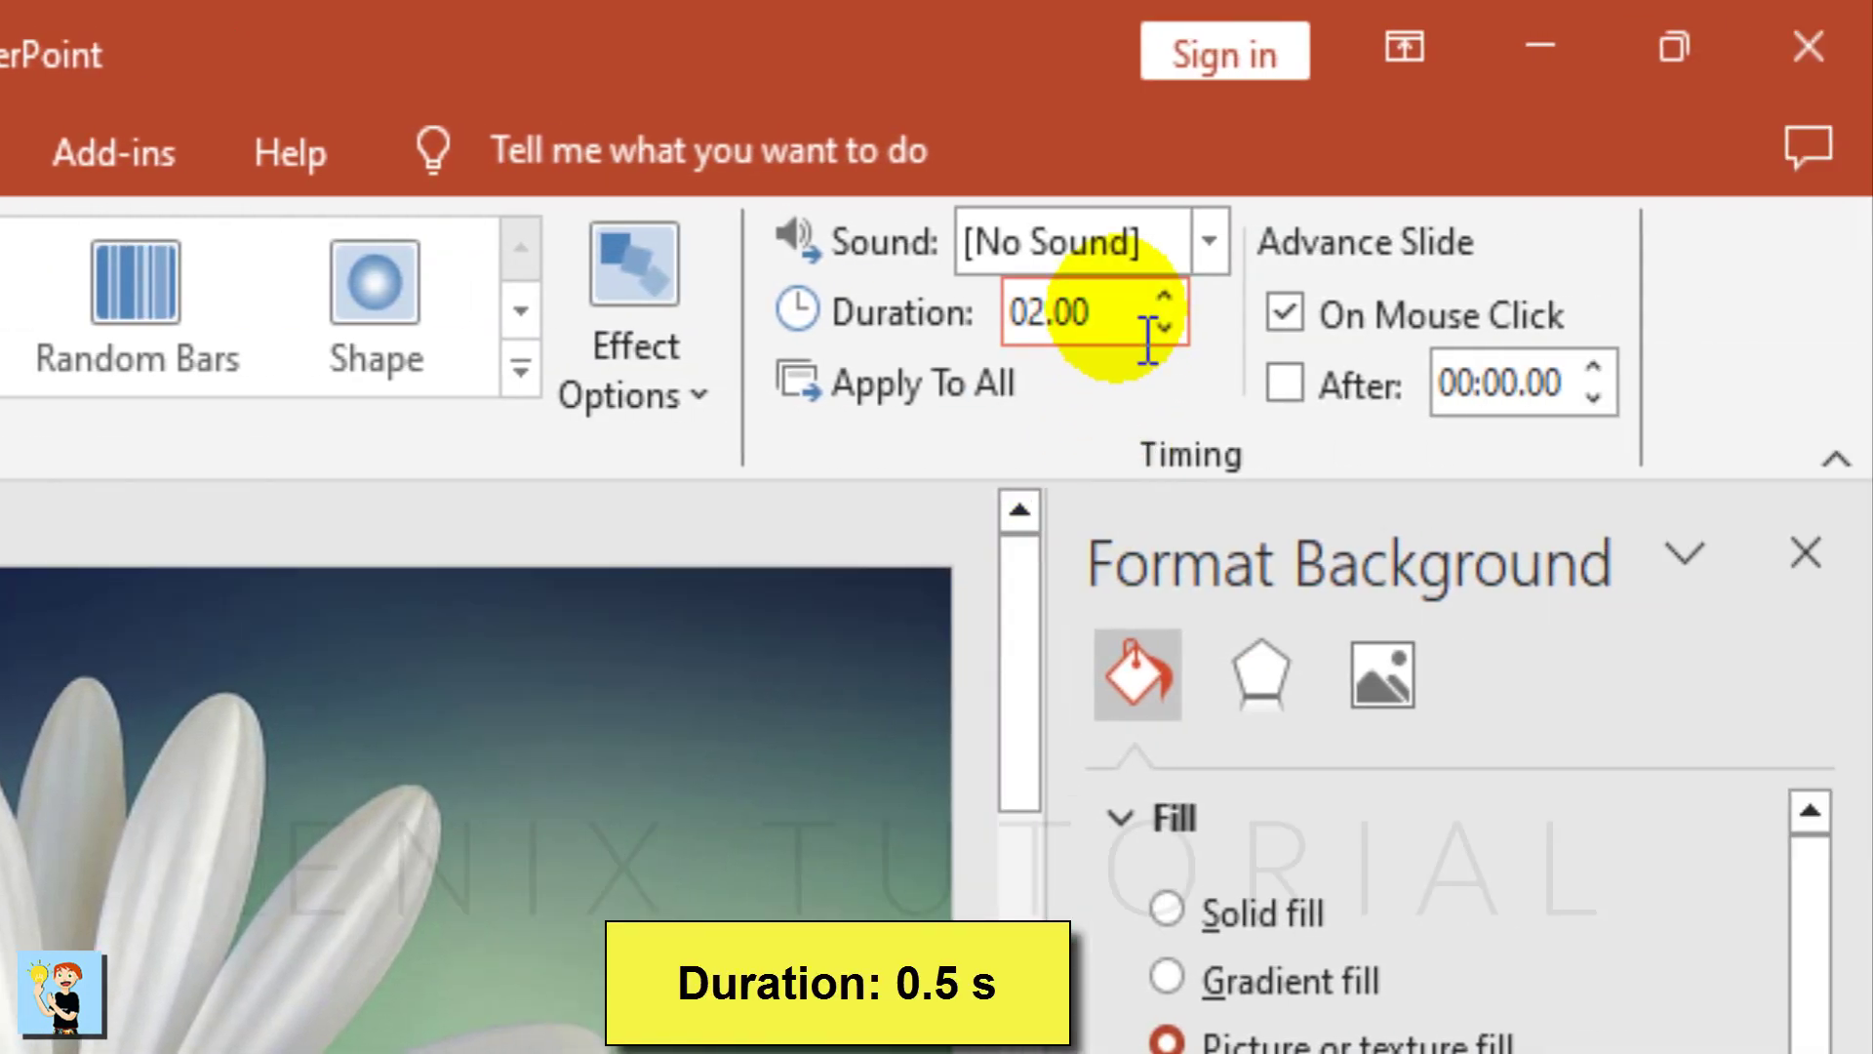
left_click(1151, 335)
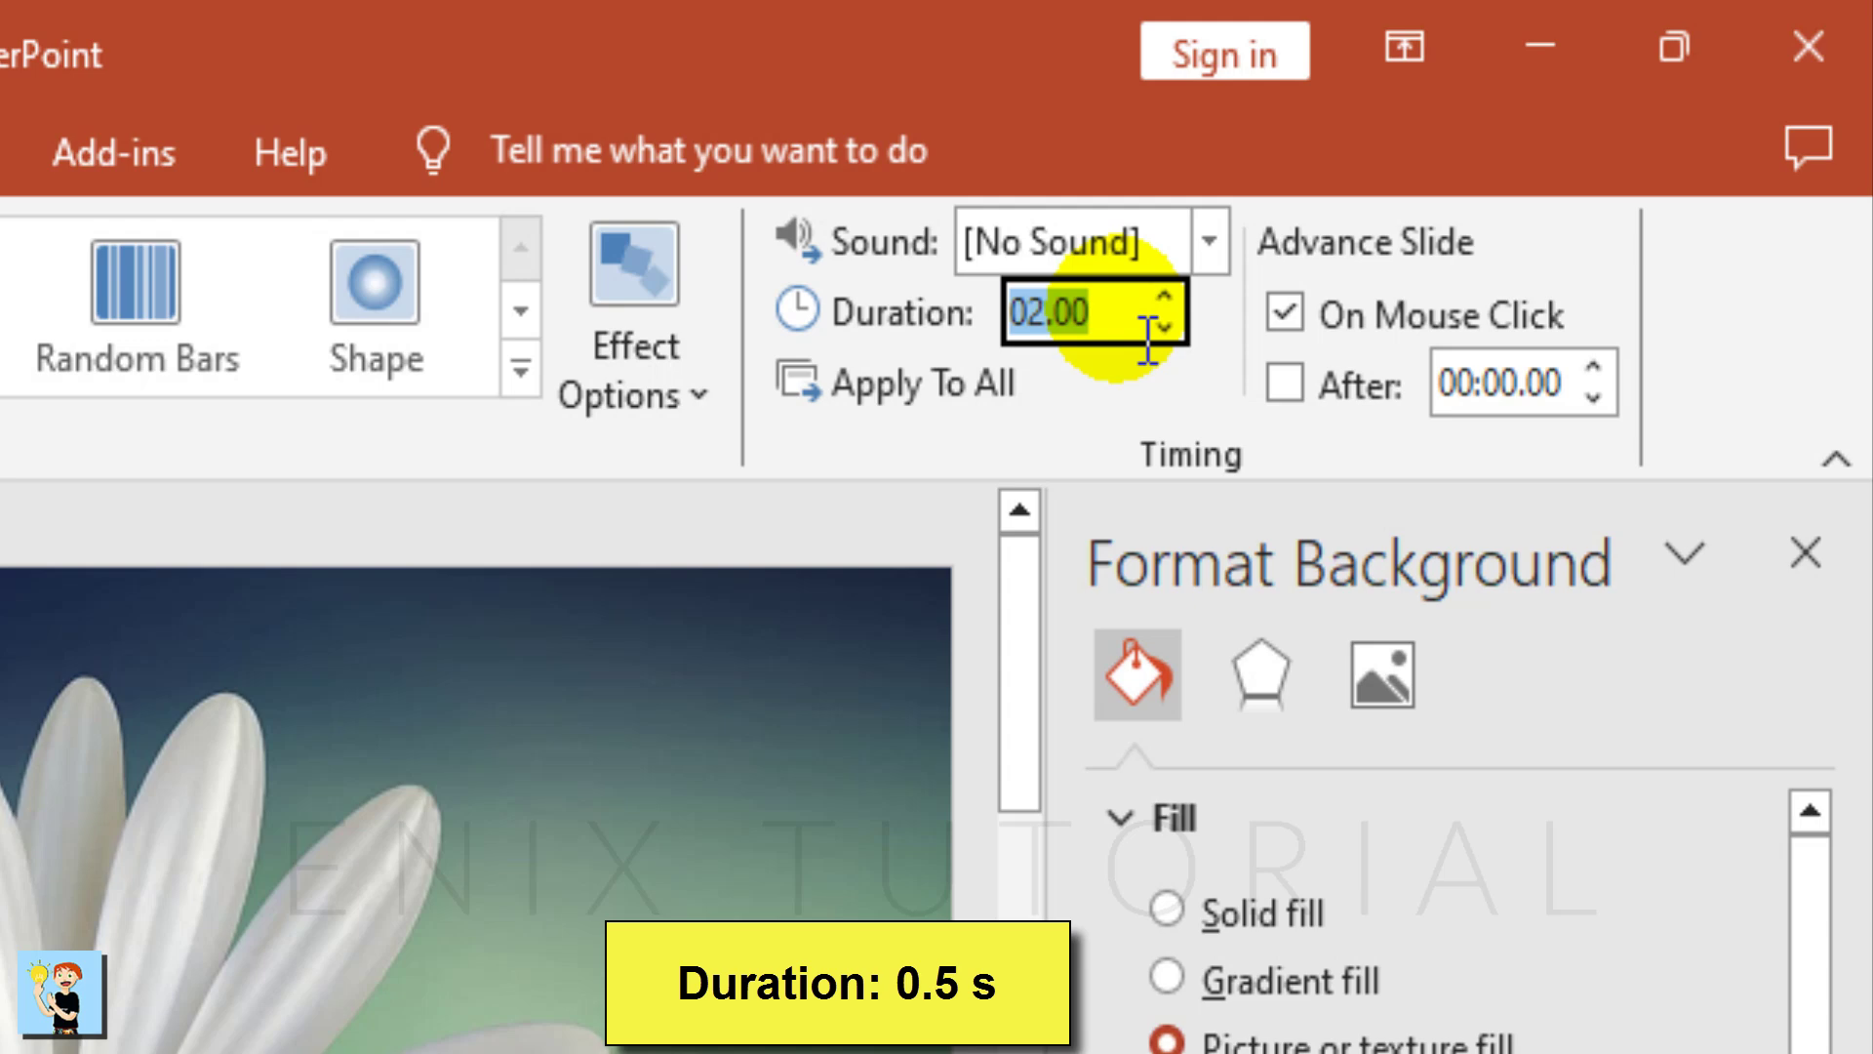
type(".5")
key("Return")
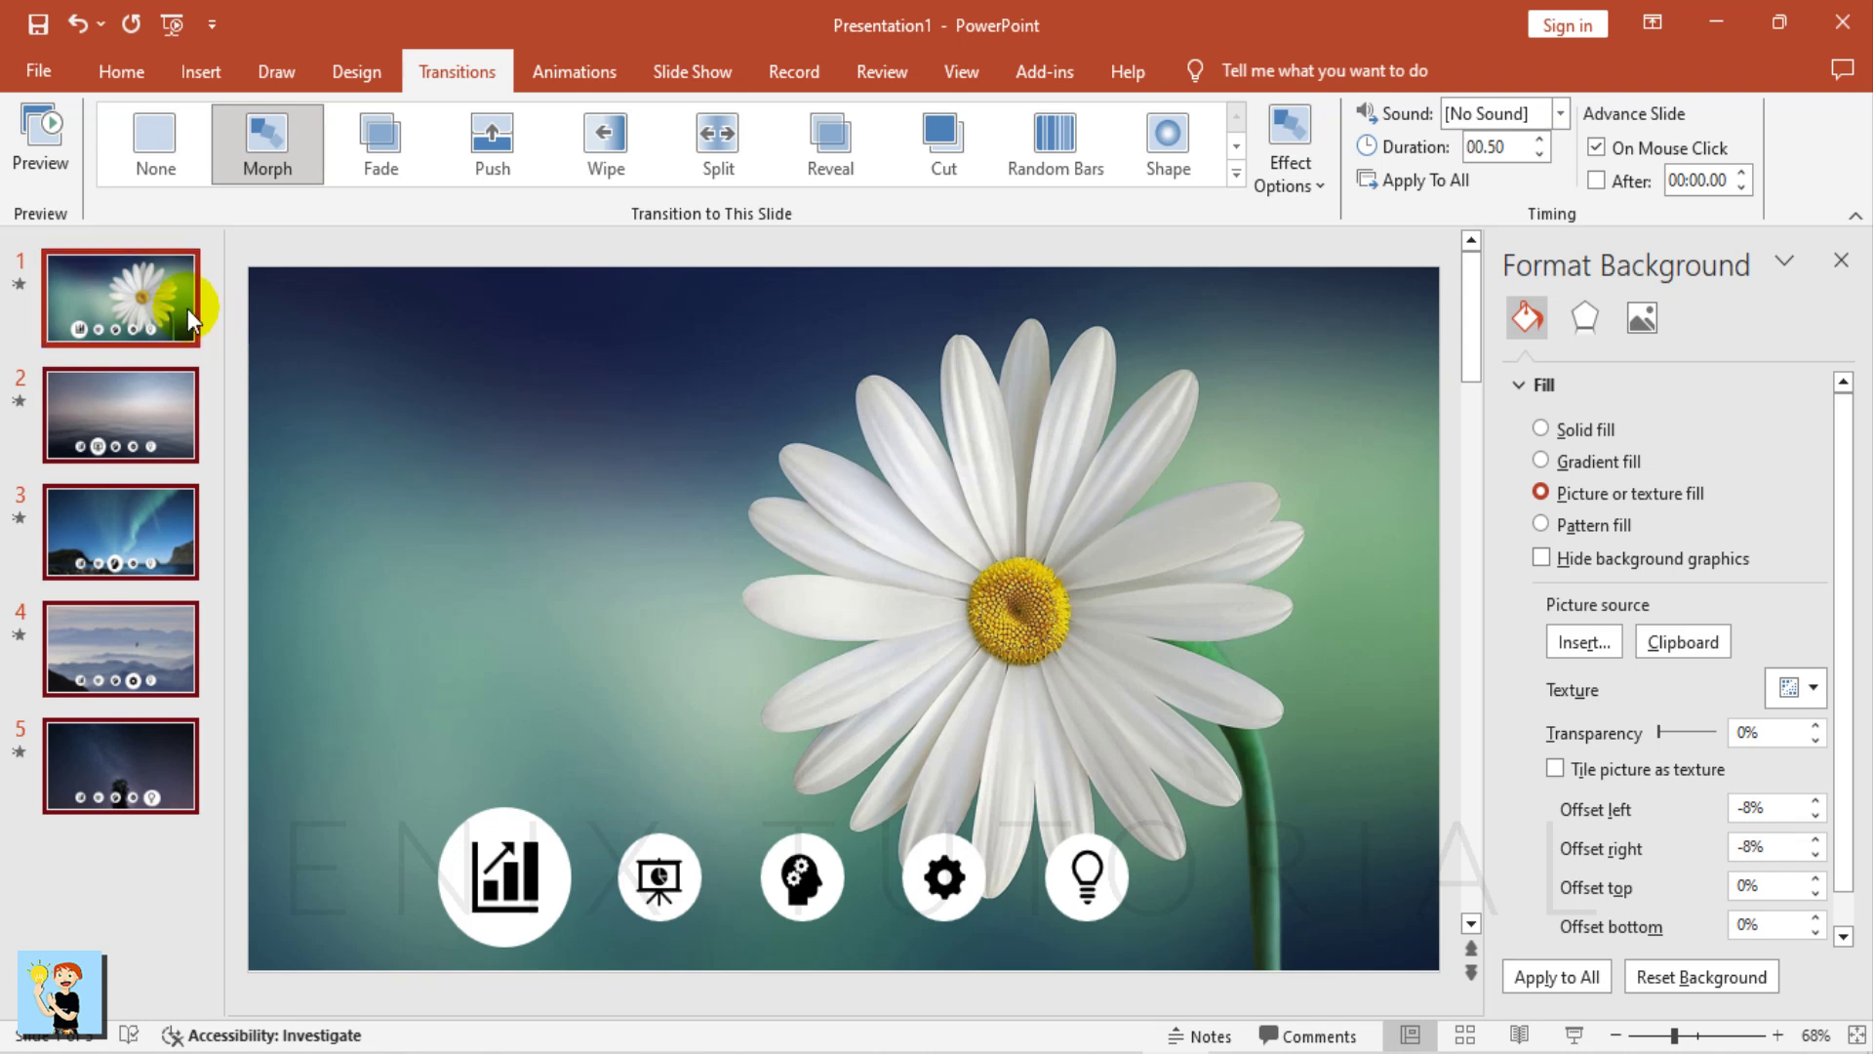
- Start the slide show from slide 1
left_click(187, 308)
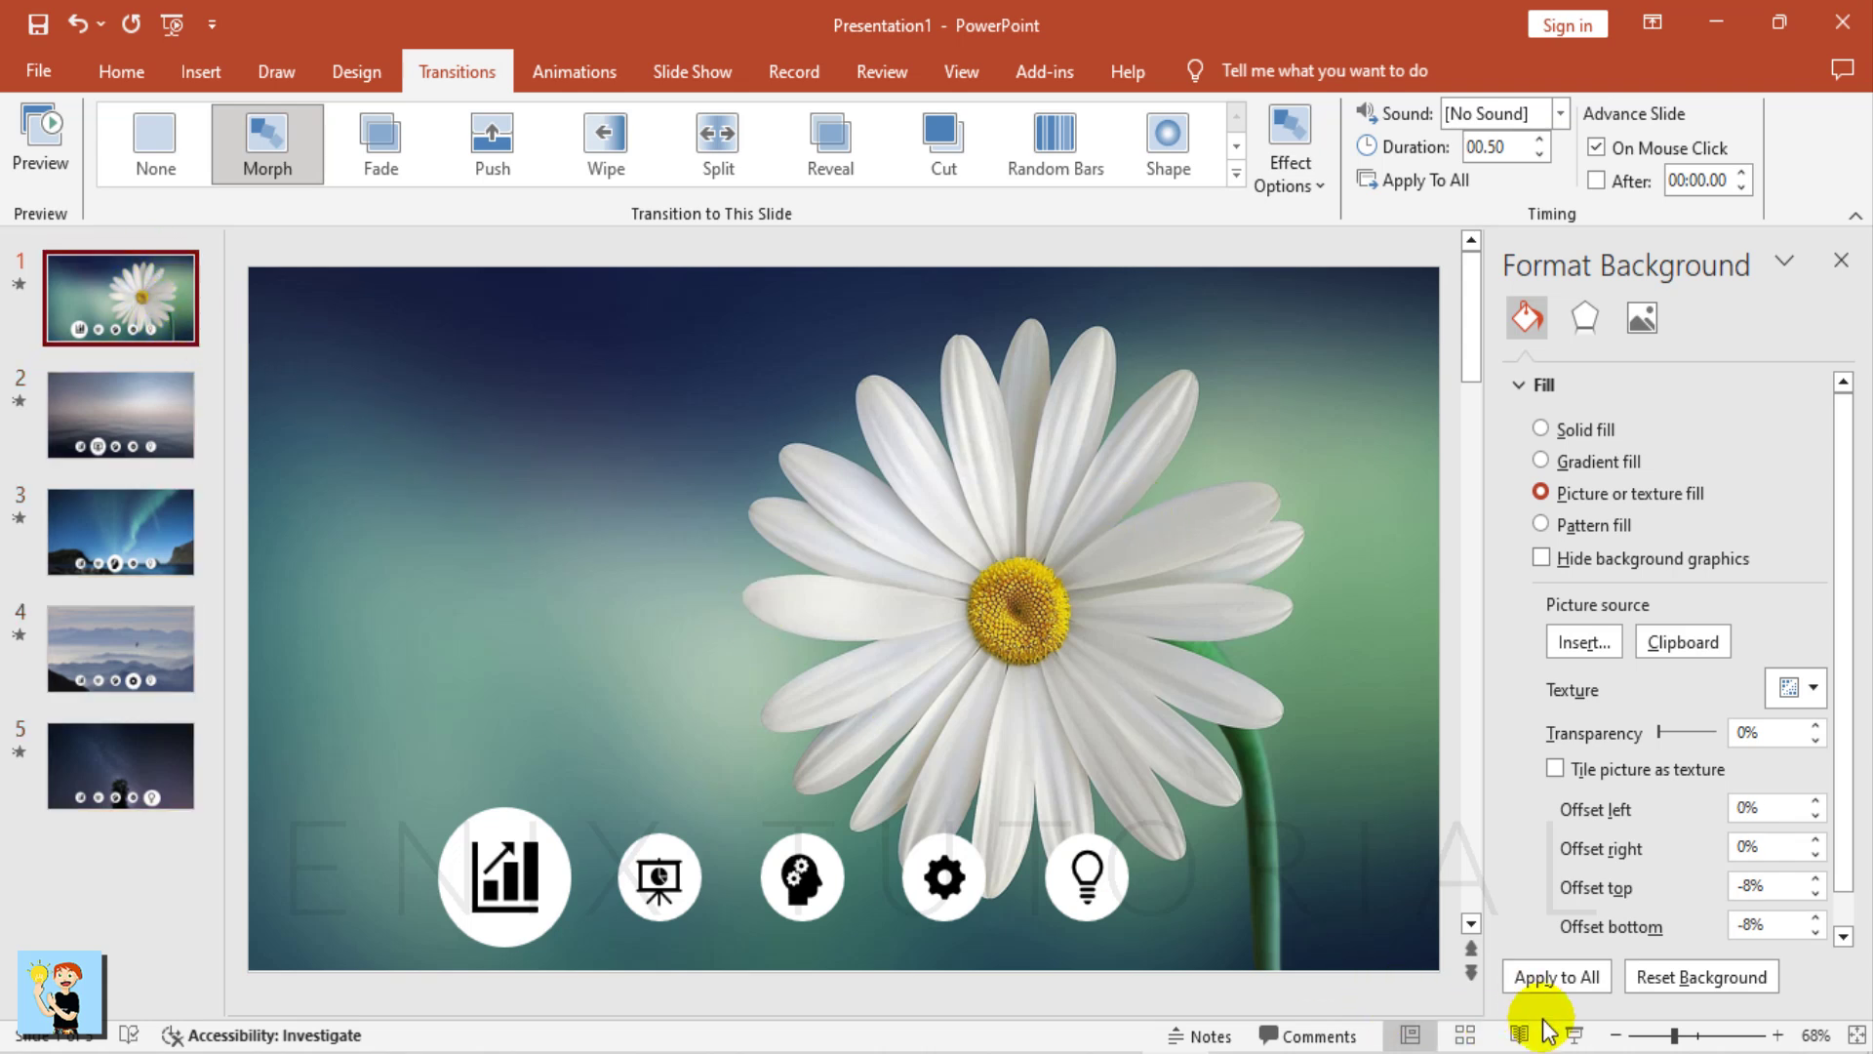
left_click(1573, 1037)
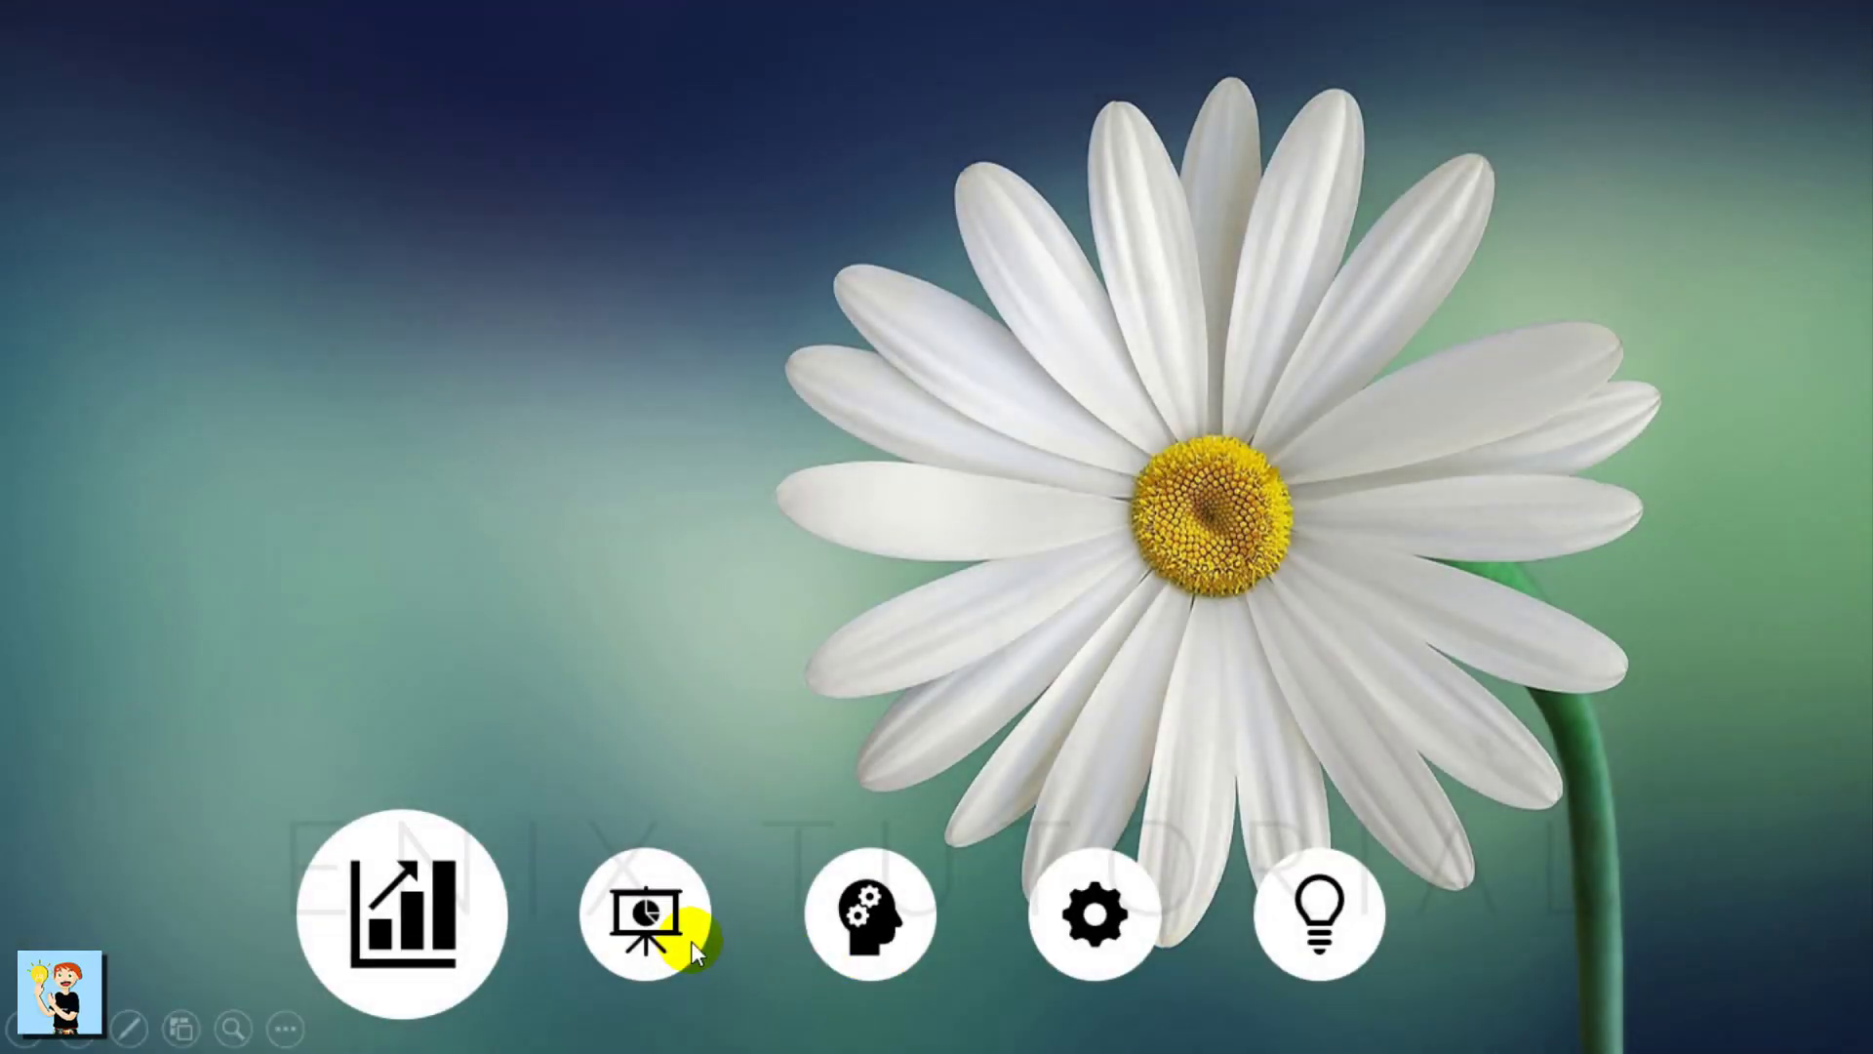
- Jump between the ocean, aurora, mountain, night-sky and daisy slides using the circle buttons in the show
left_click(667, 905)
left_click(886, 903)
left_click(1100, 919)
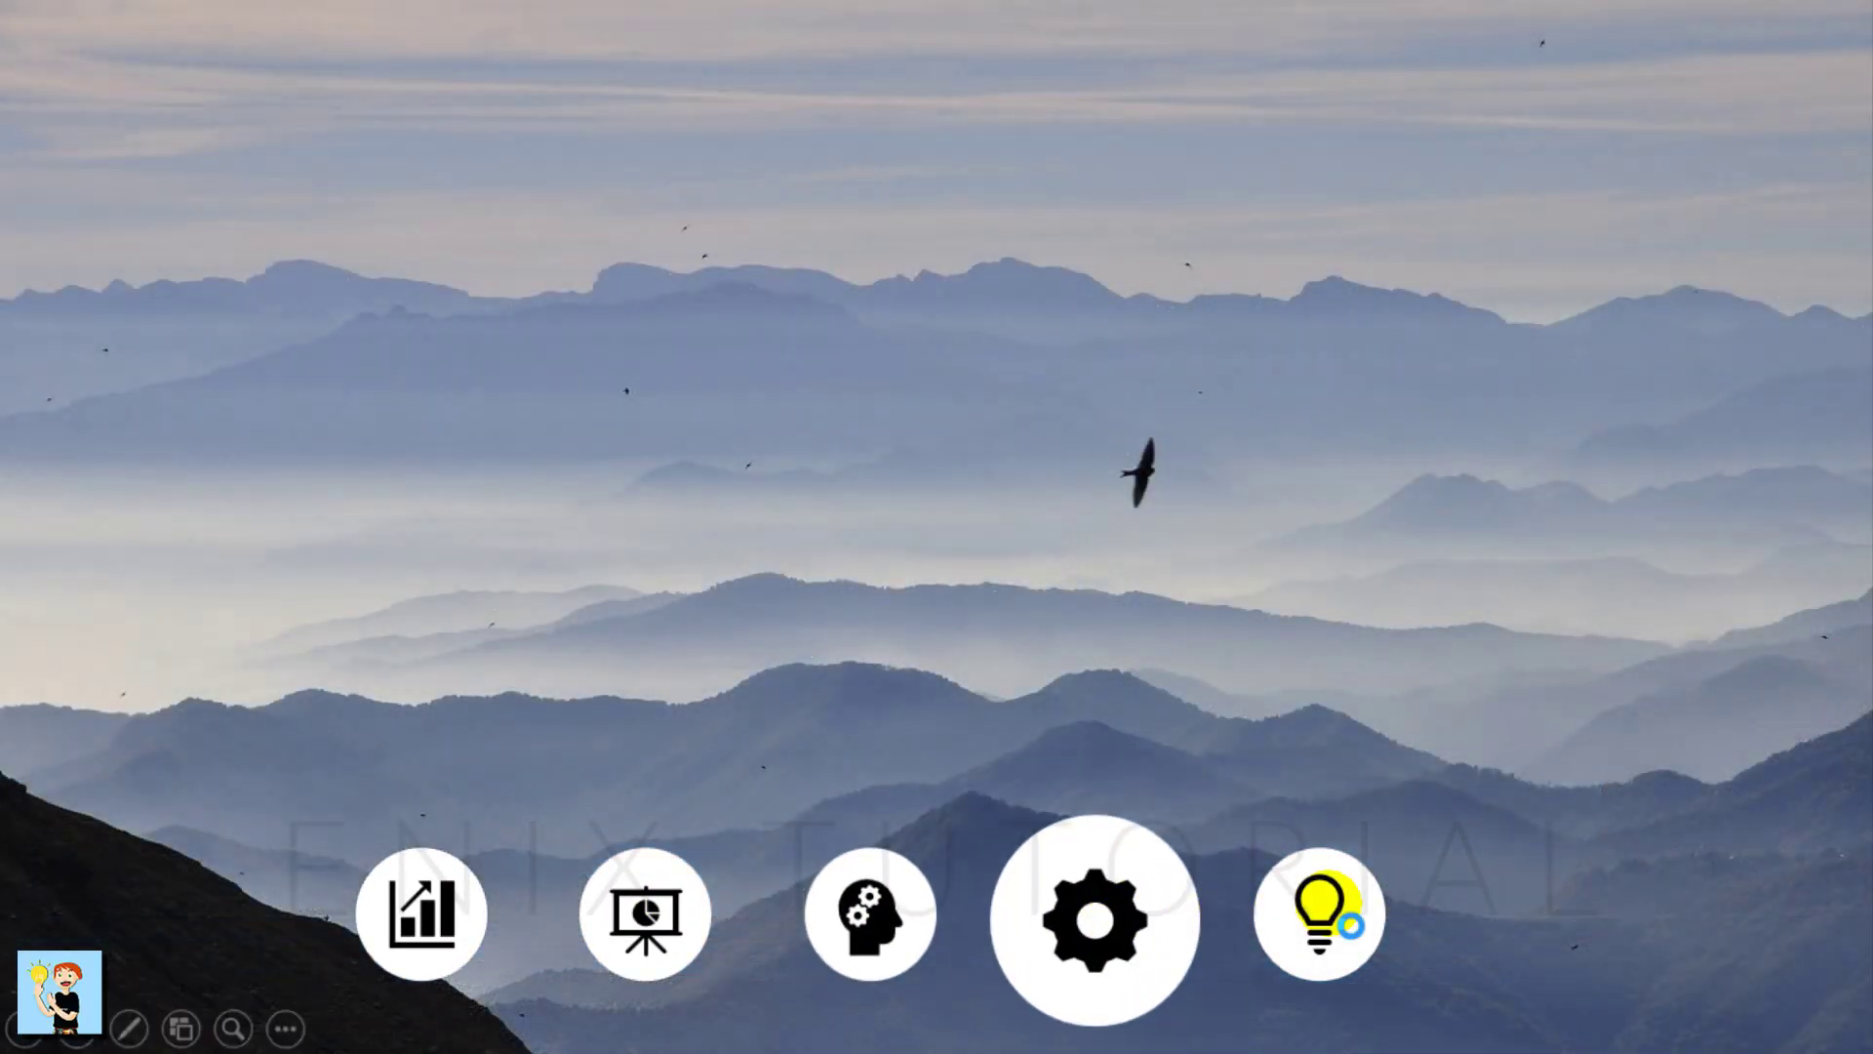
left_click(1331, 904)
left_click(878, 904)
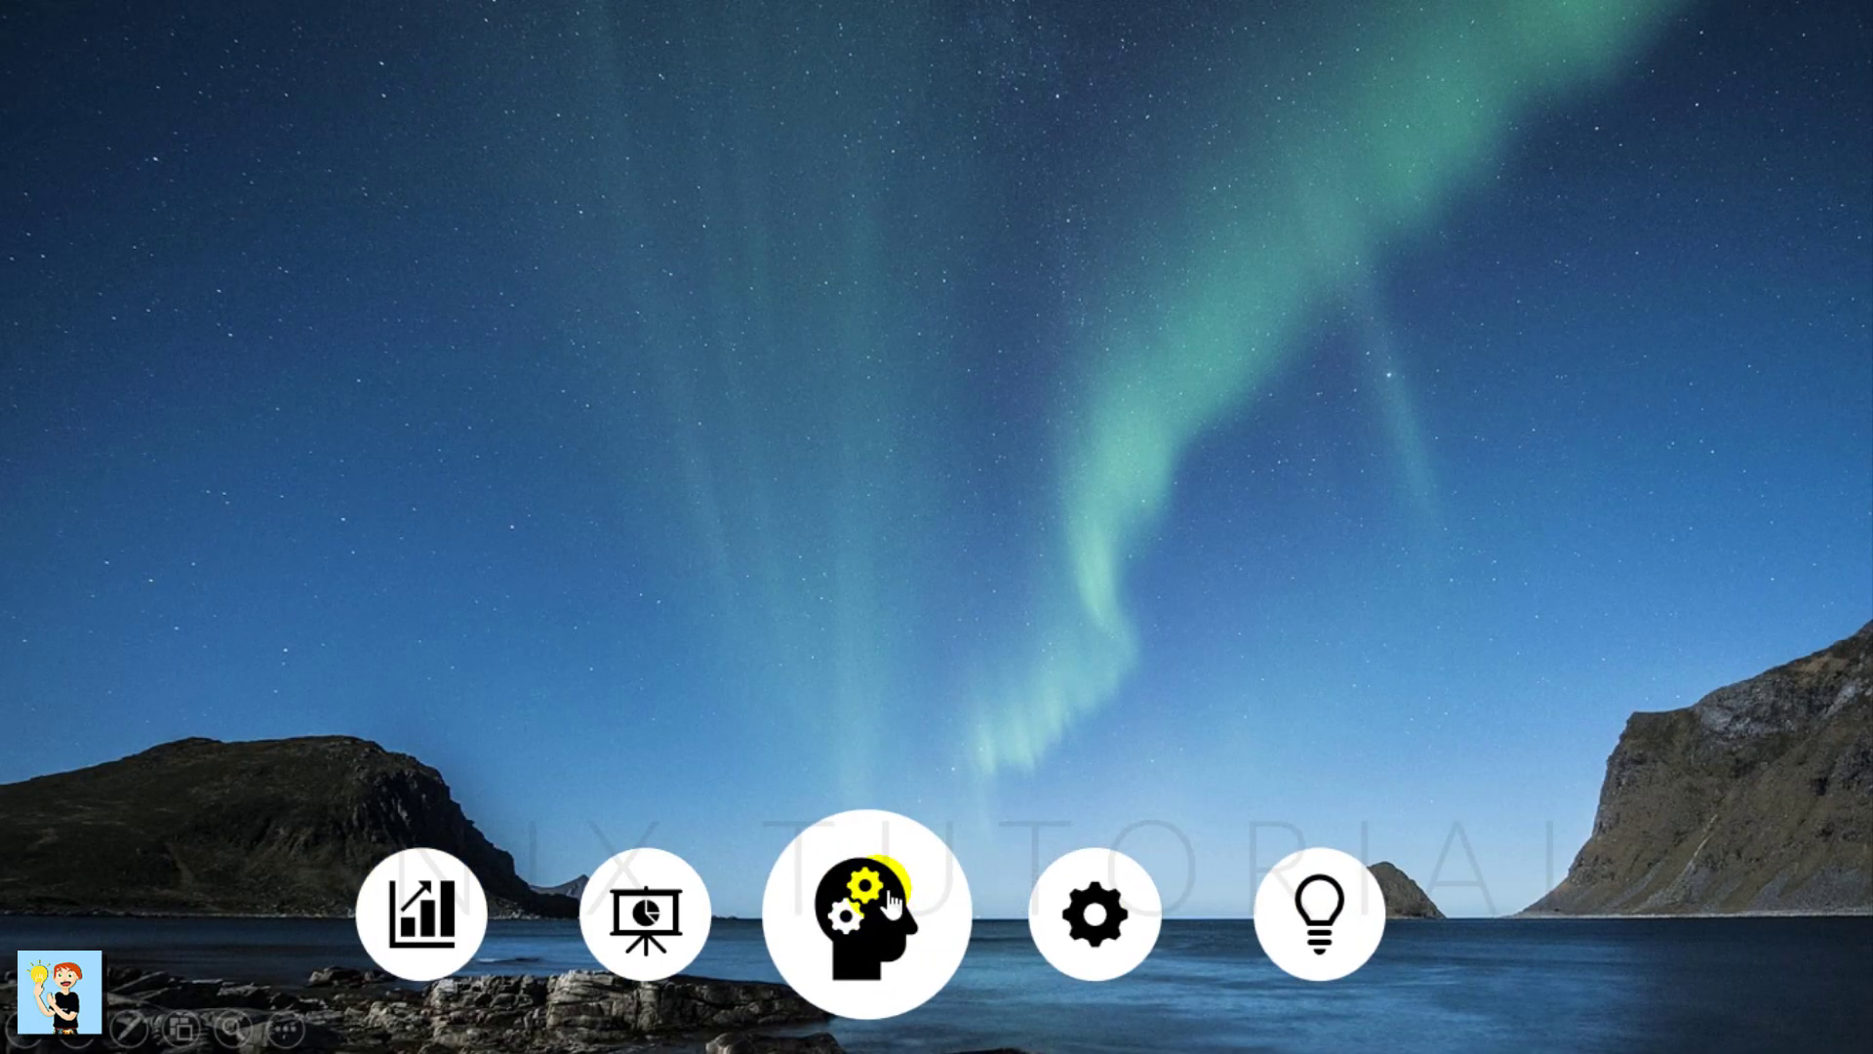
left_click(425, 905)
left_click(933, 919)
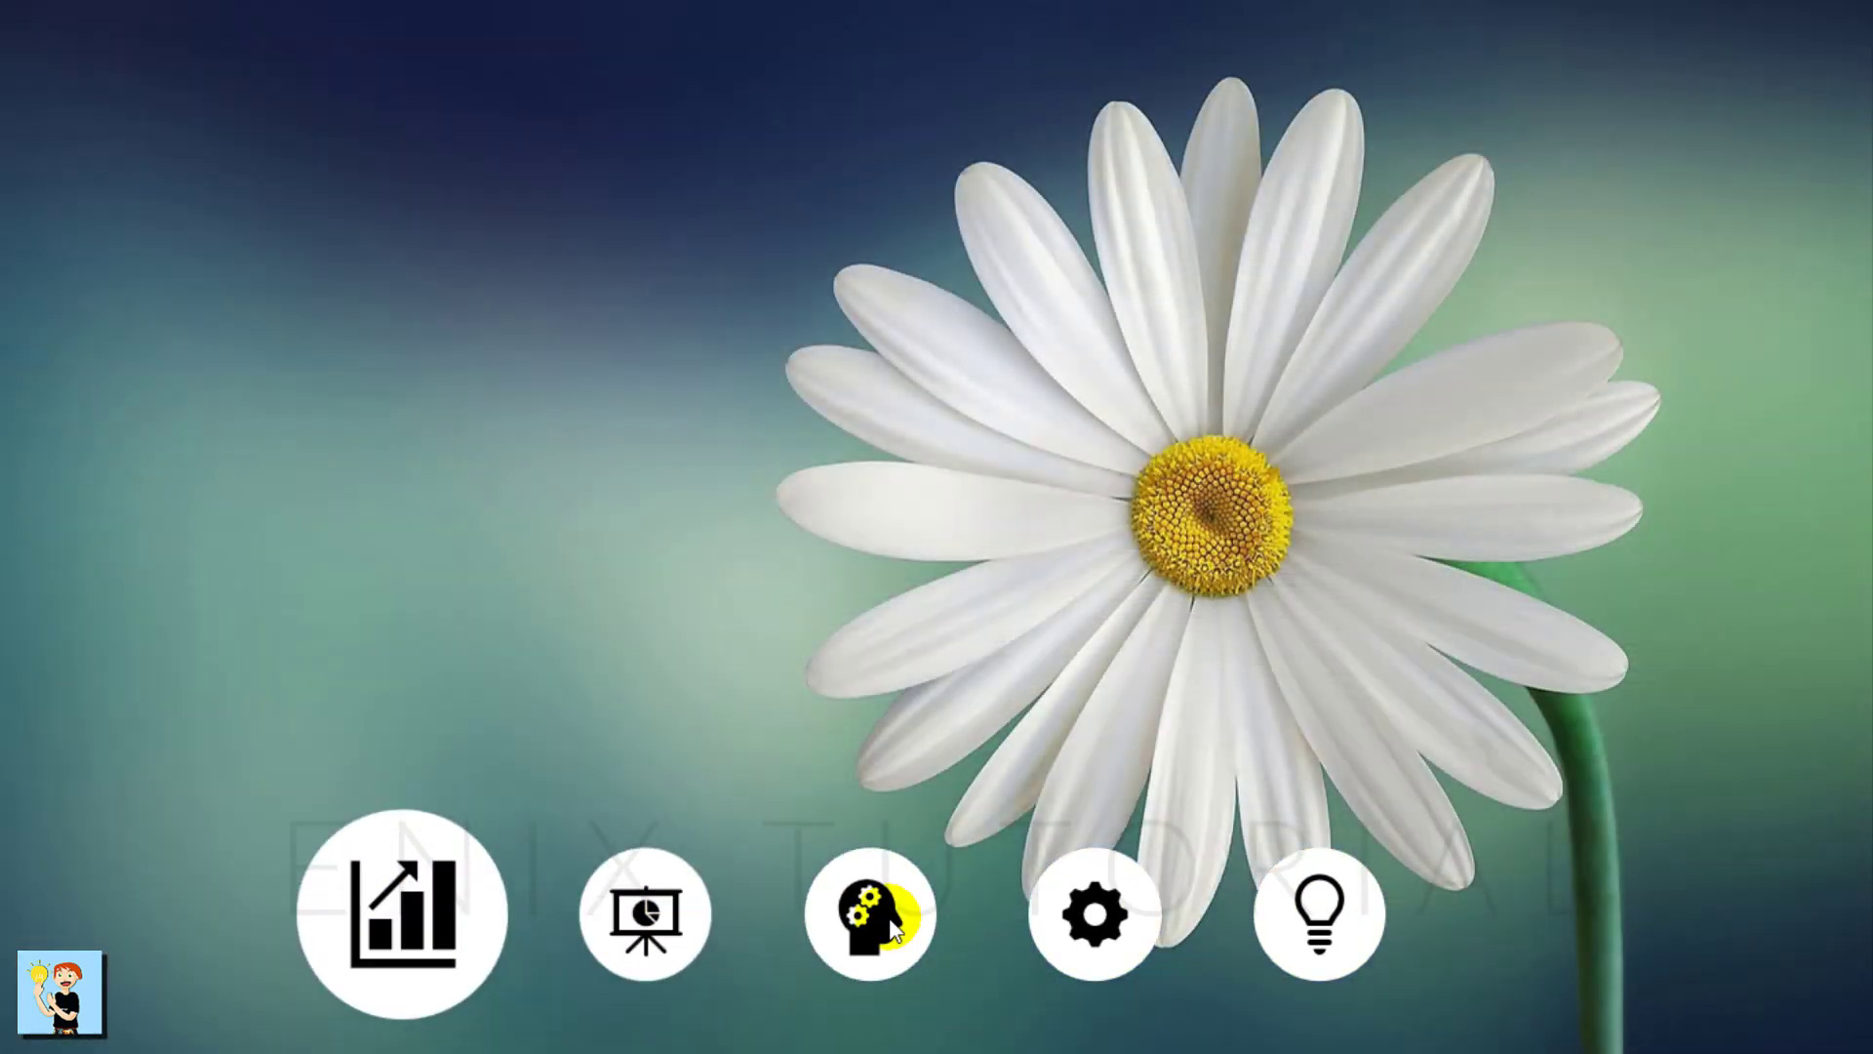
left_click(1131, 929)
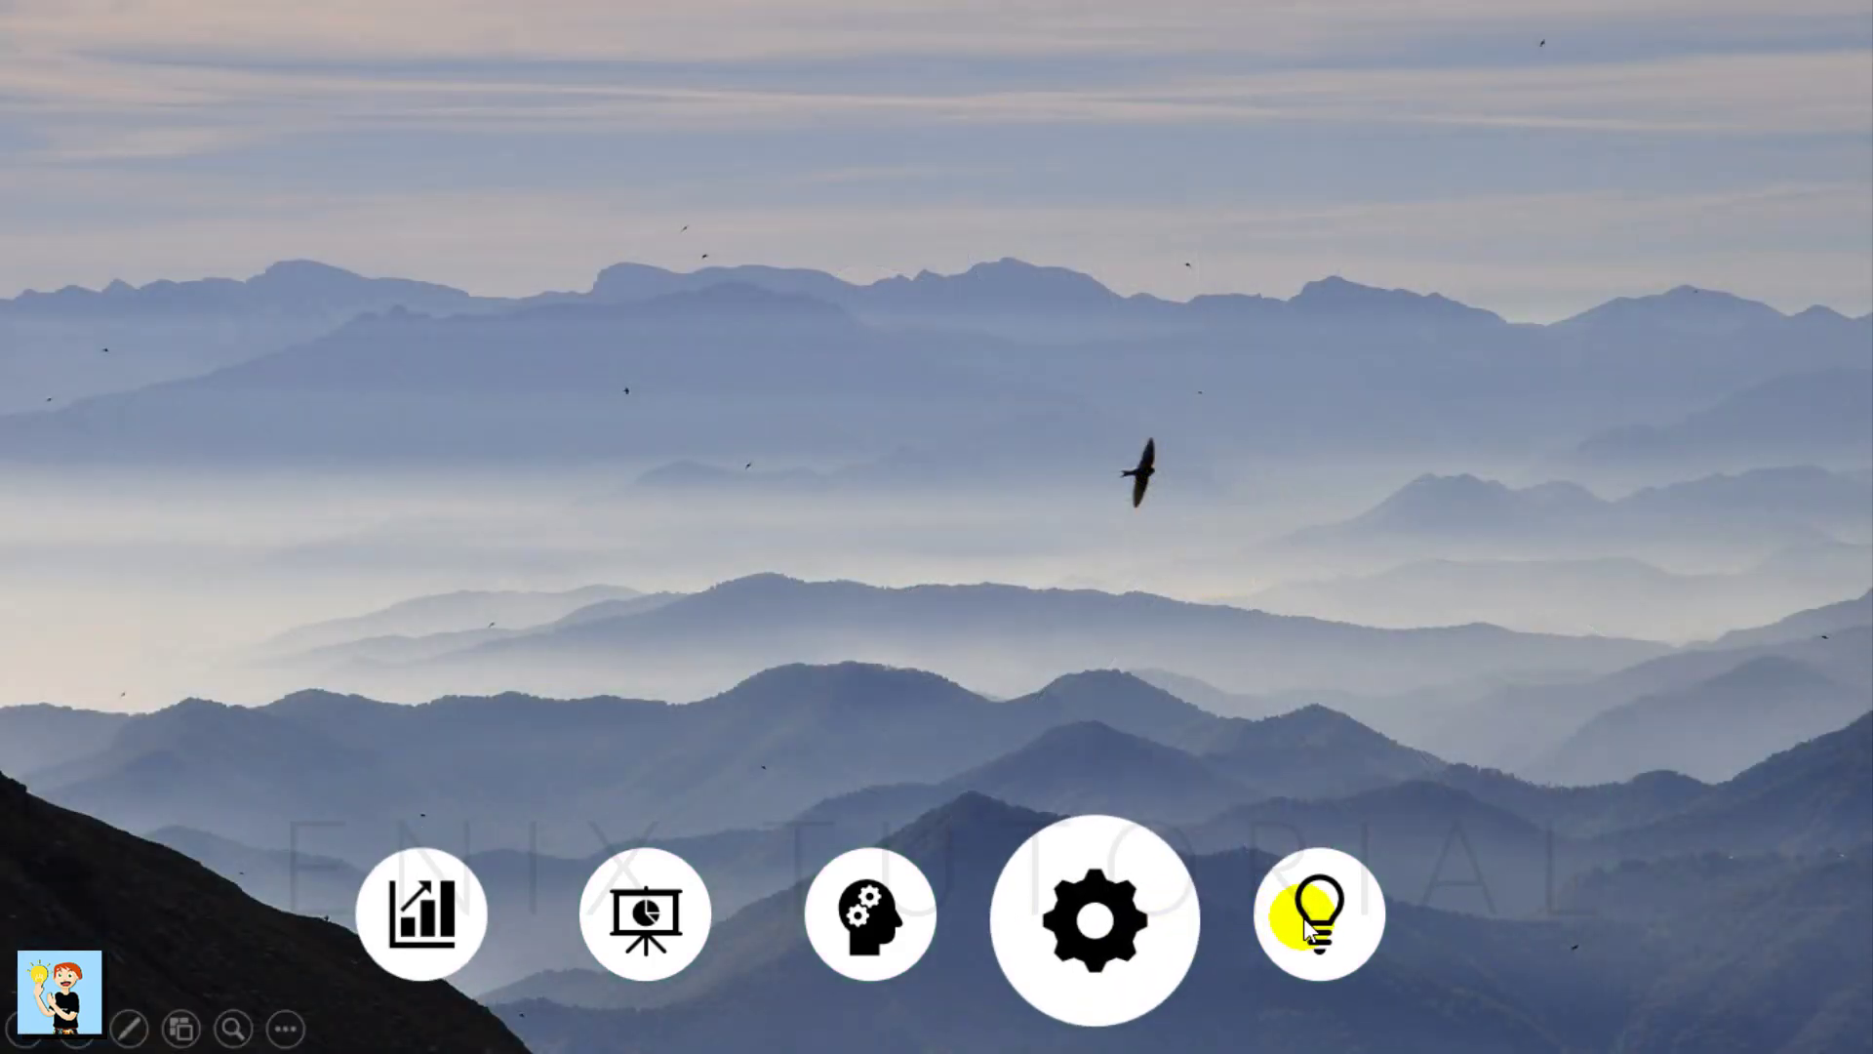
left_click(1305, 918)
left_click(864, 899)
left_click(644, 893)
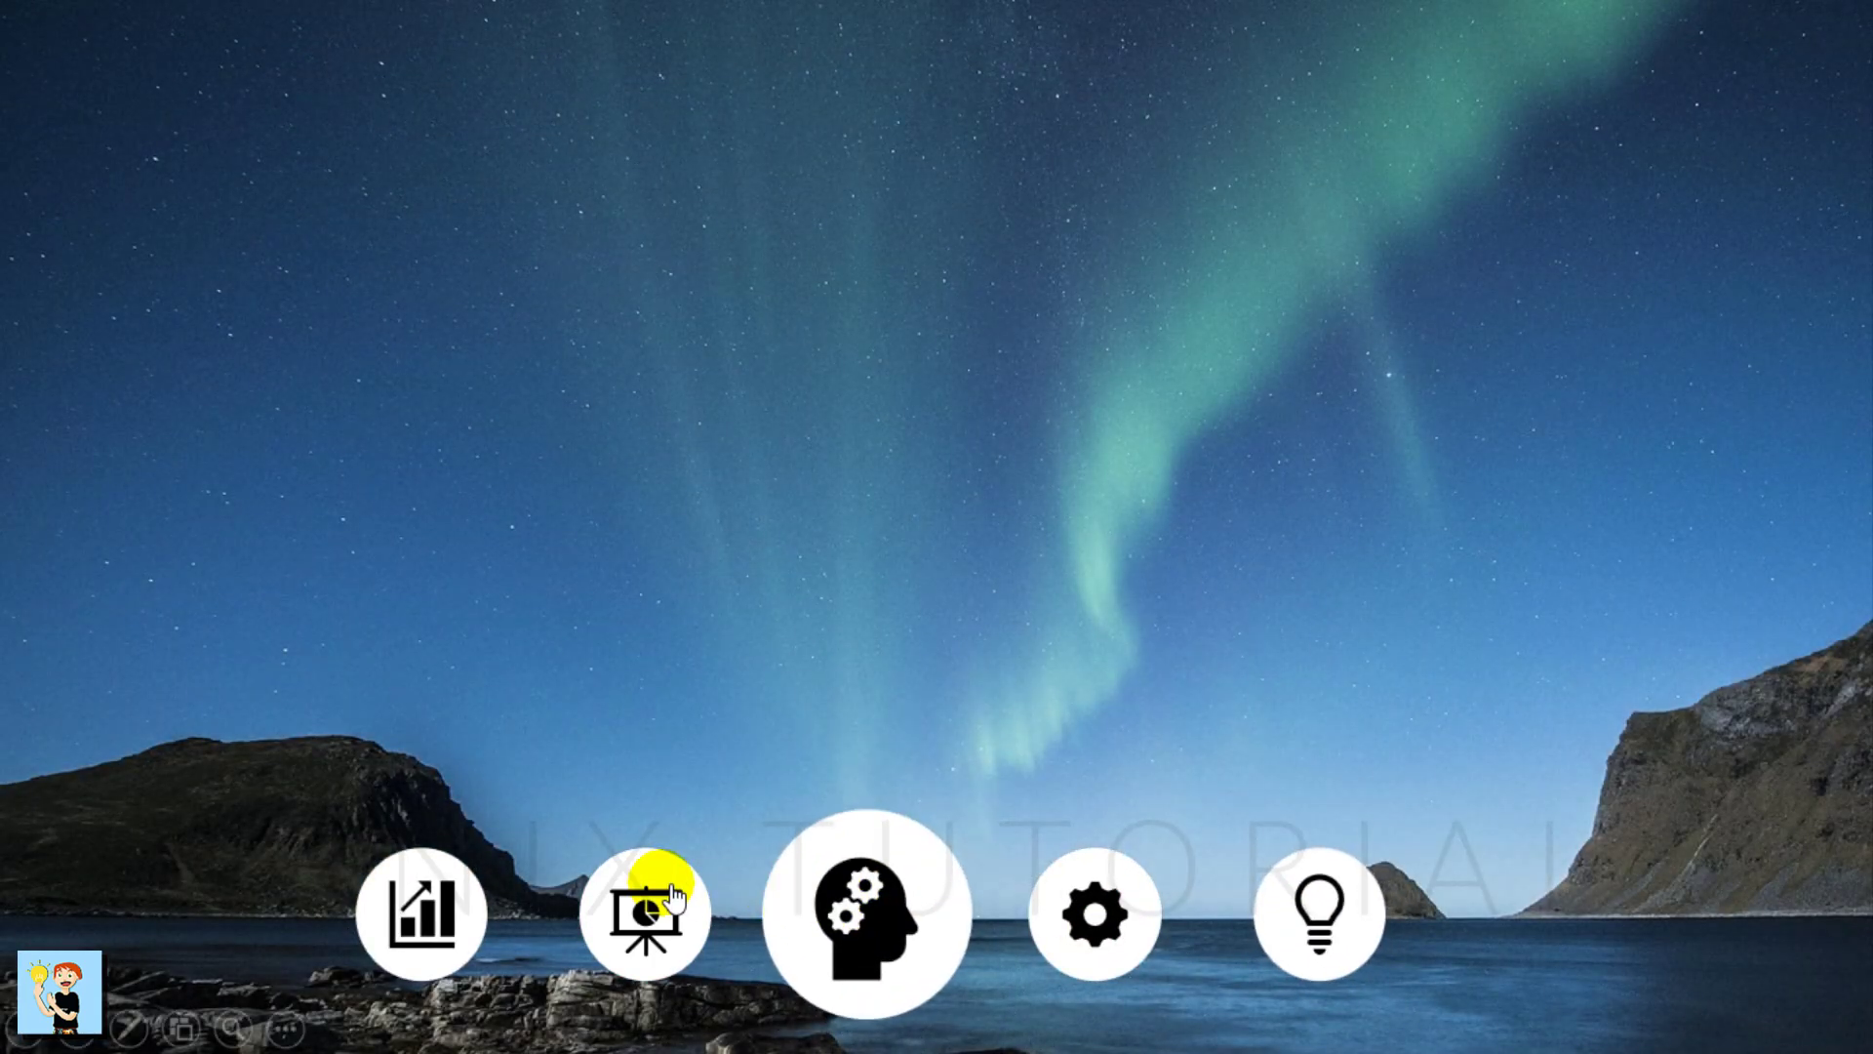
- Visit Concepts & Definitions, Class Recap, Worksheet and Homework via the buttons, ending on Today We Will
left_click(422, 919)
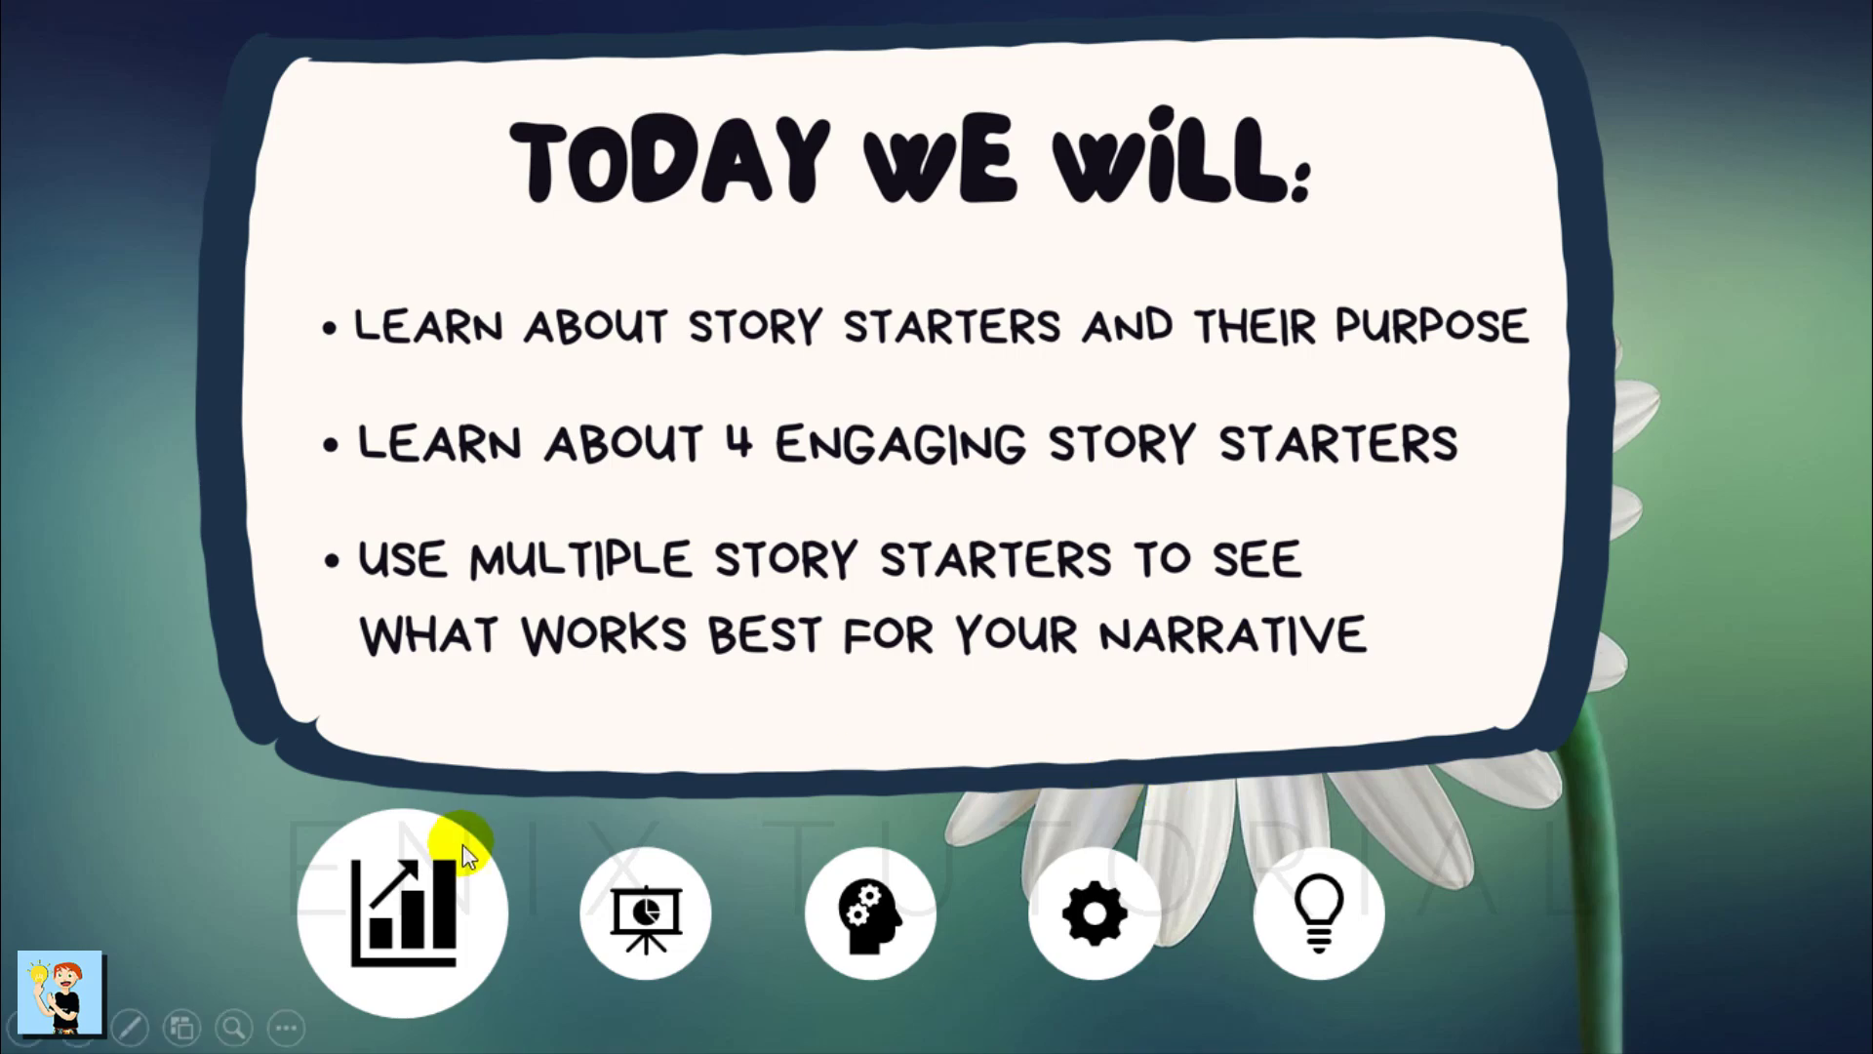
left_click(632, 919)
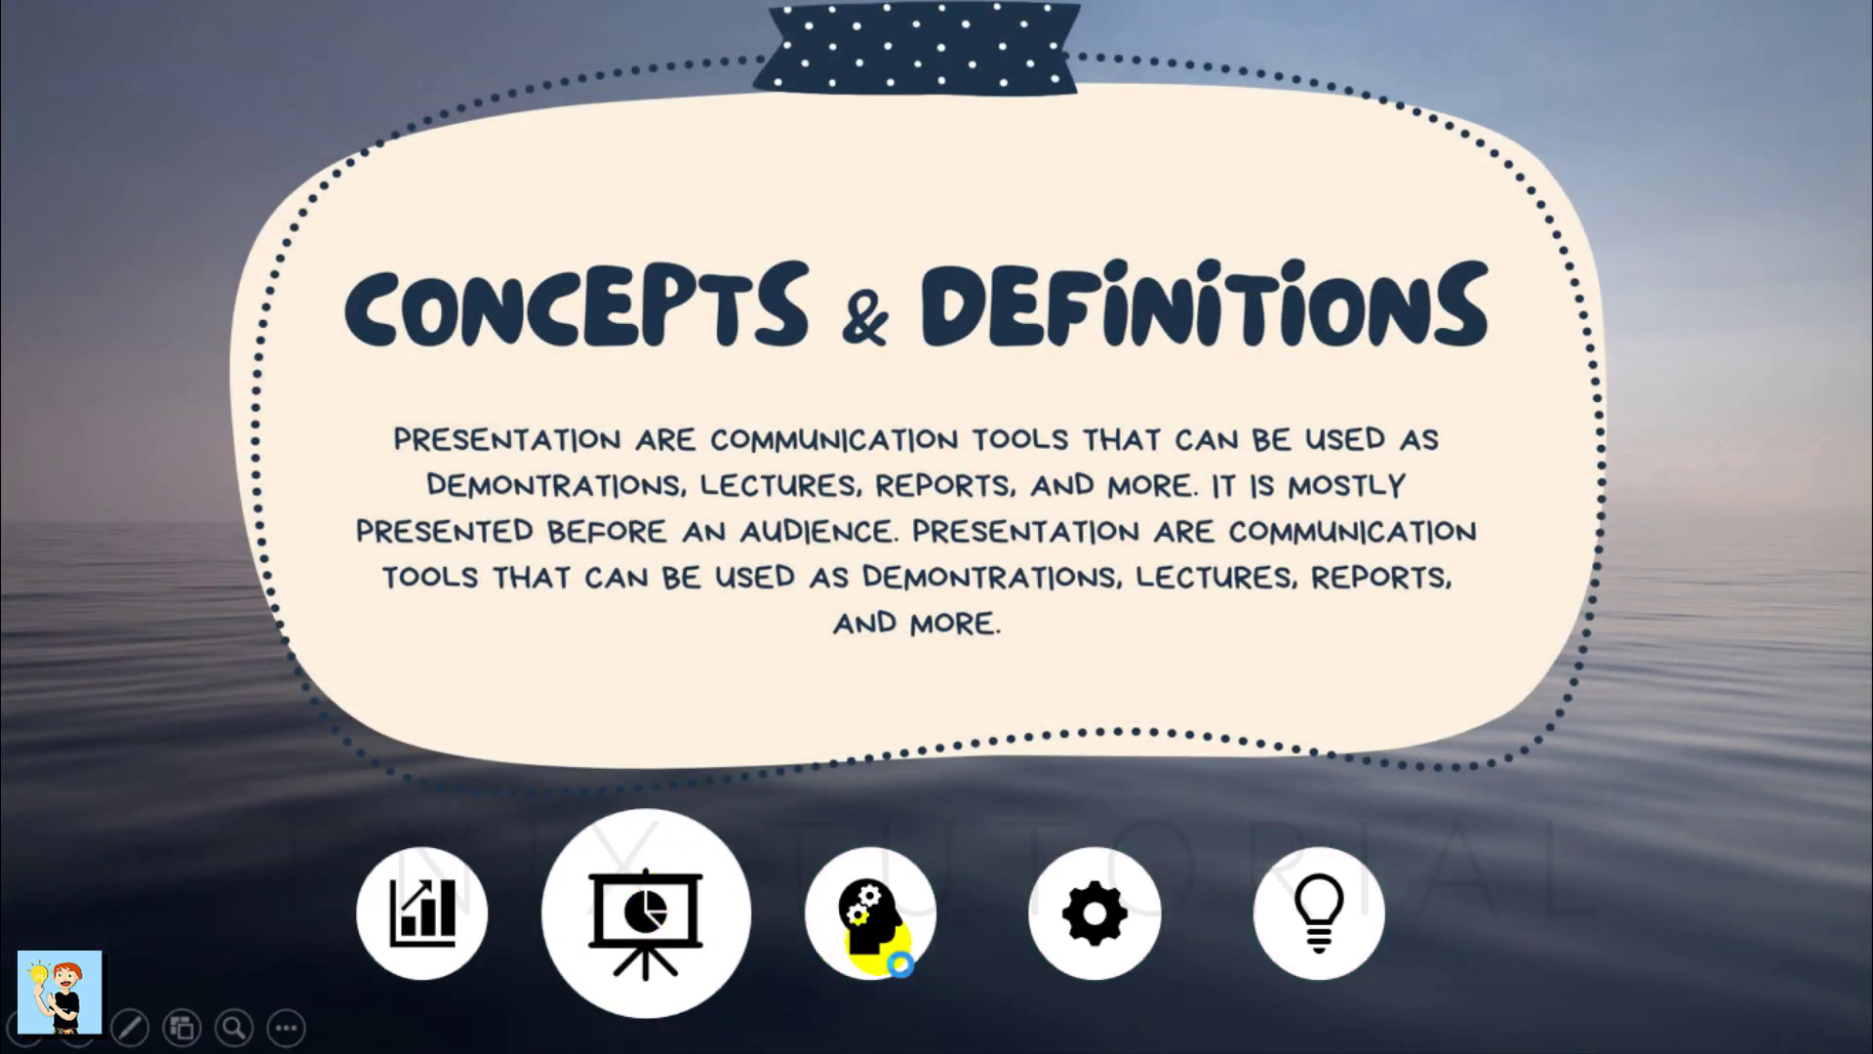
left_click(896, 959)
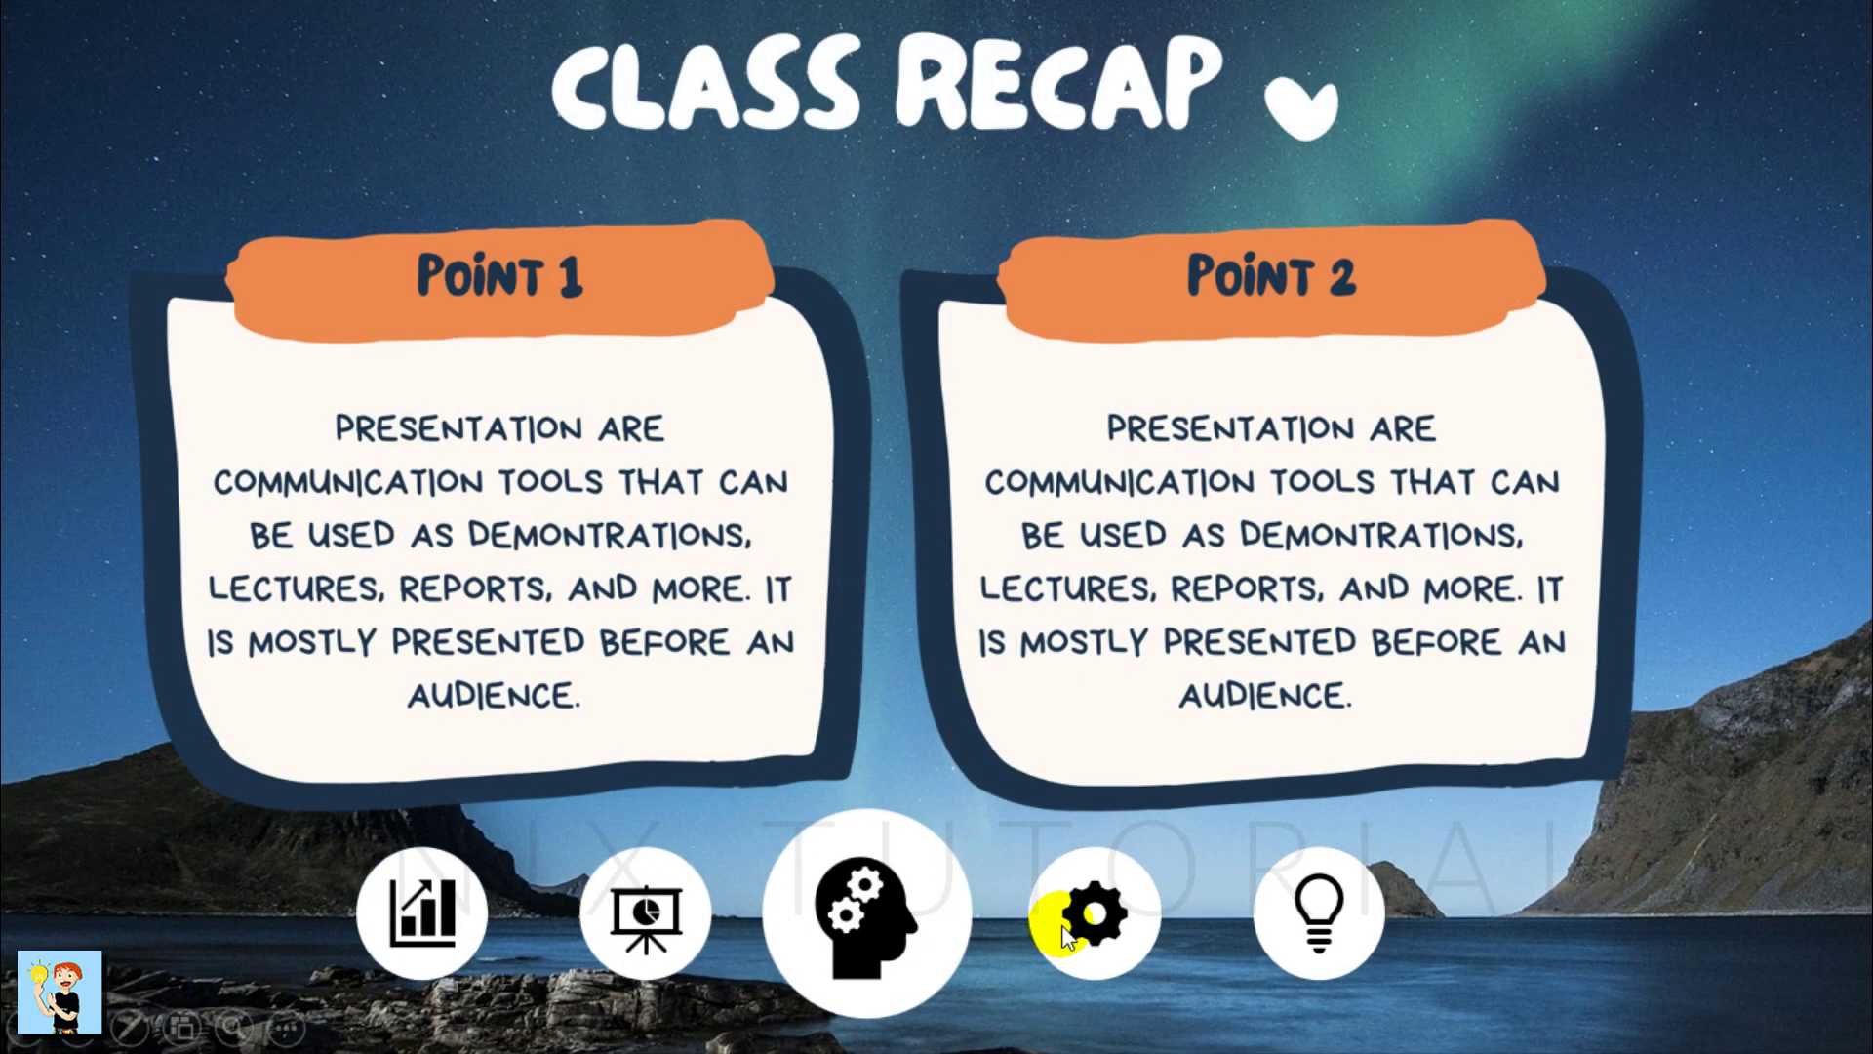
left_click(1065, 938)
left_click(1308, 955)
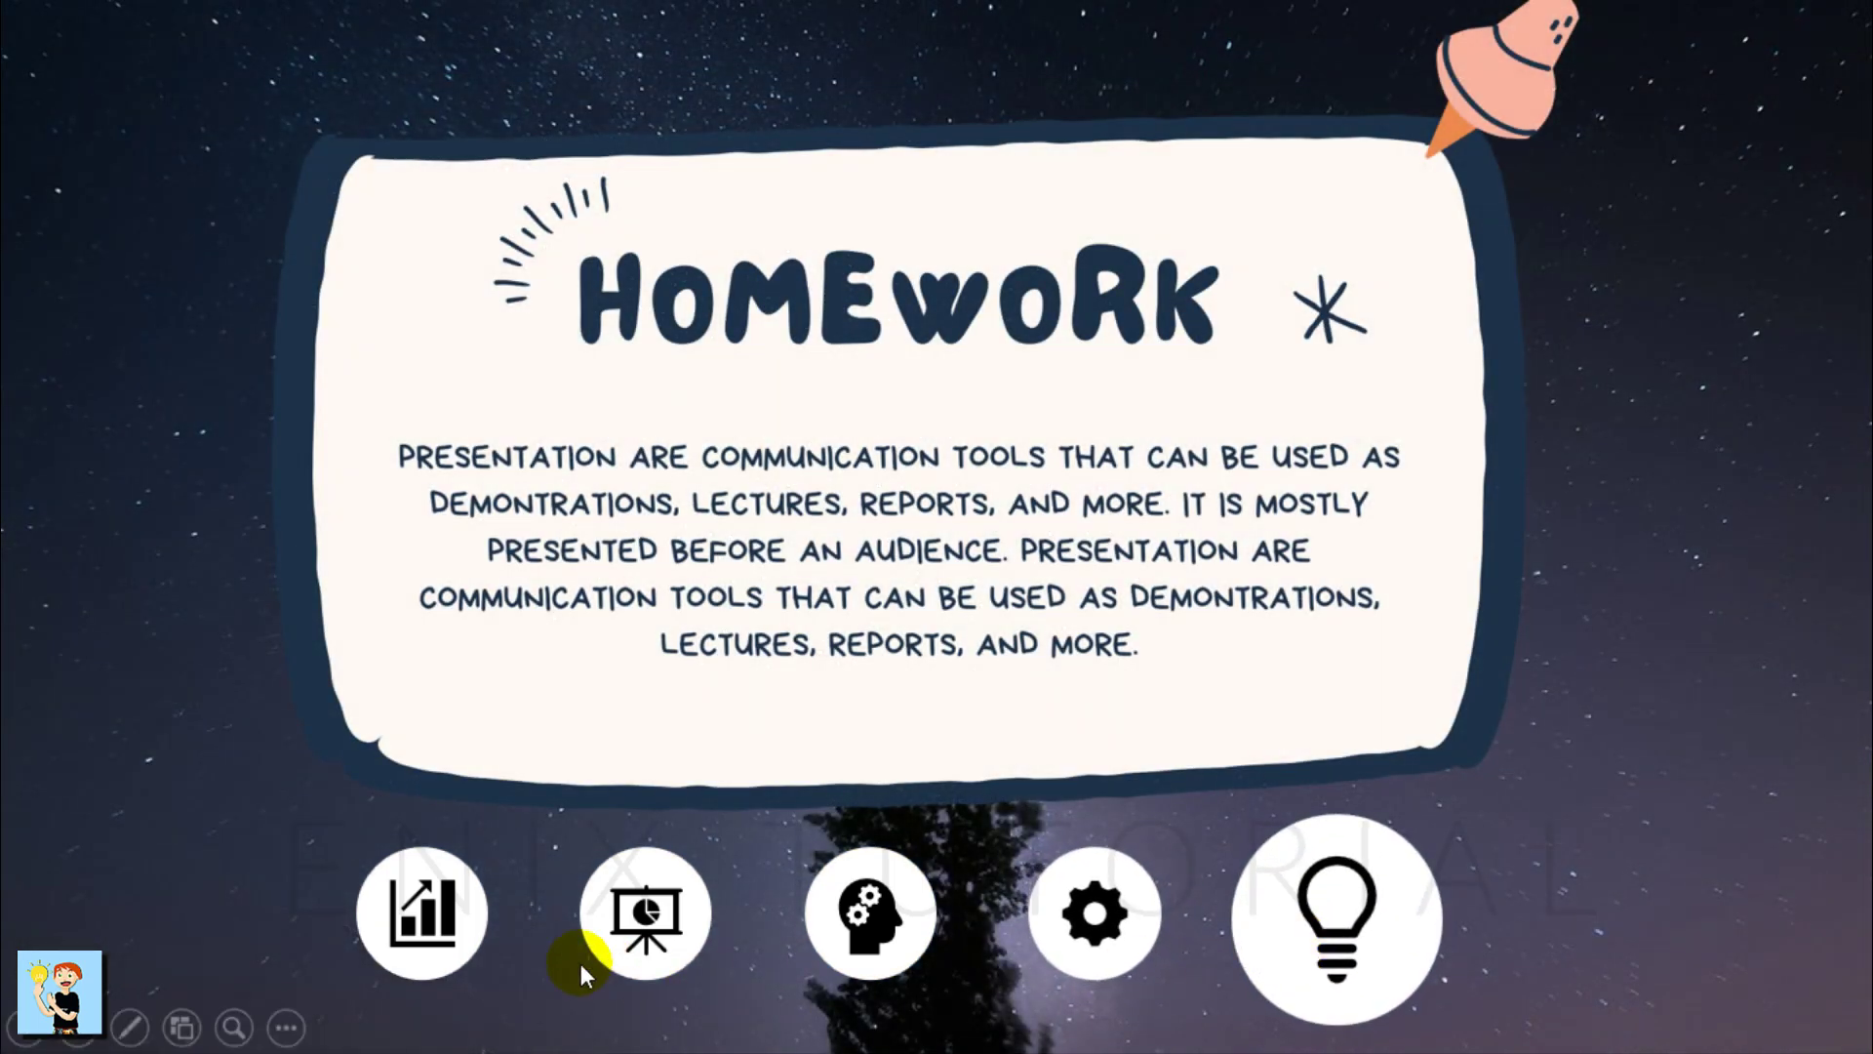
left_click(420, 917)
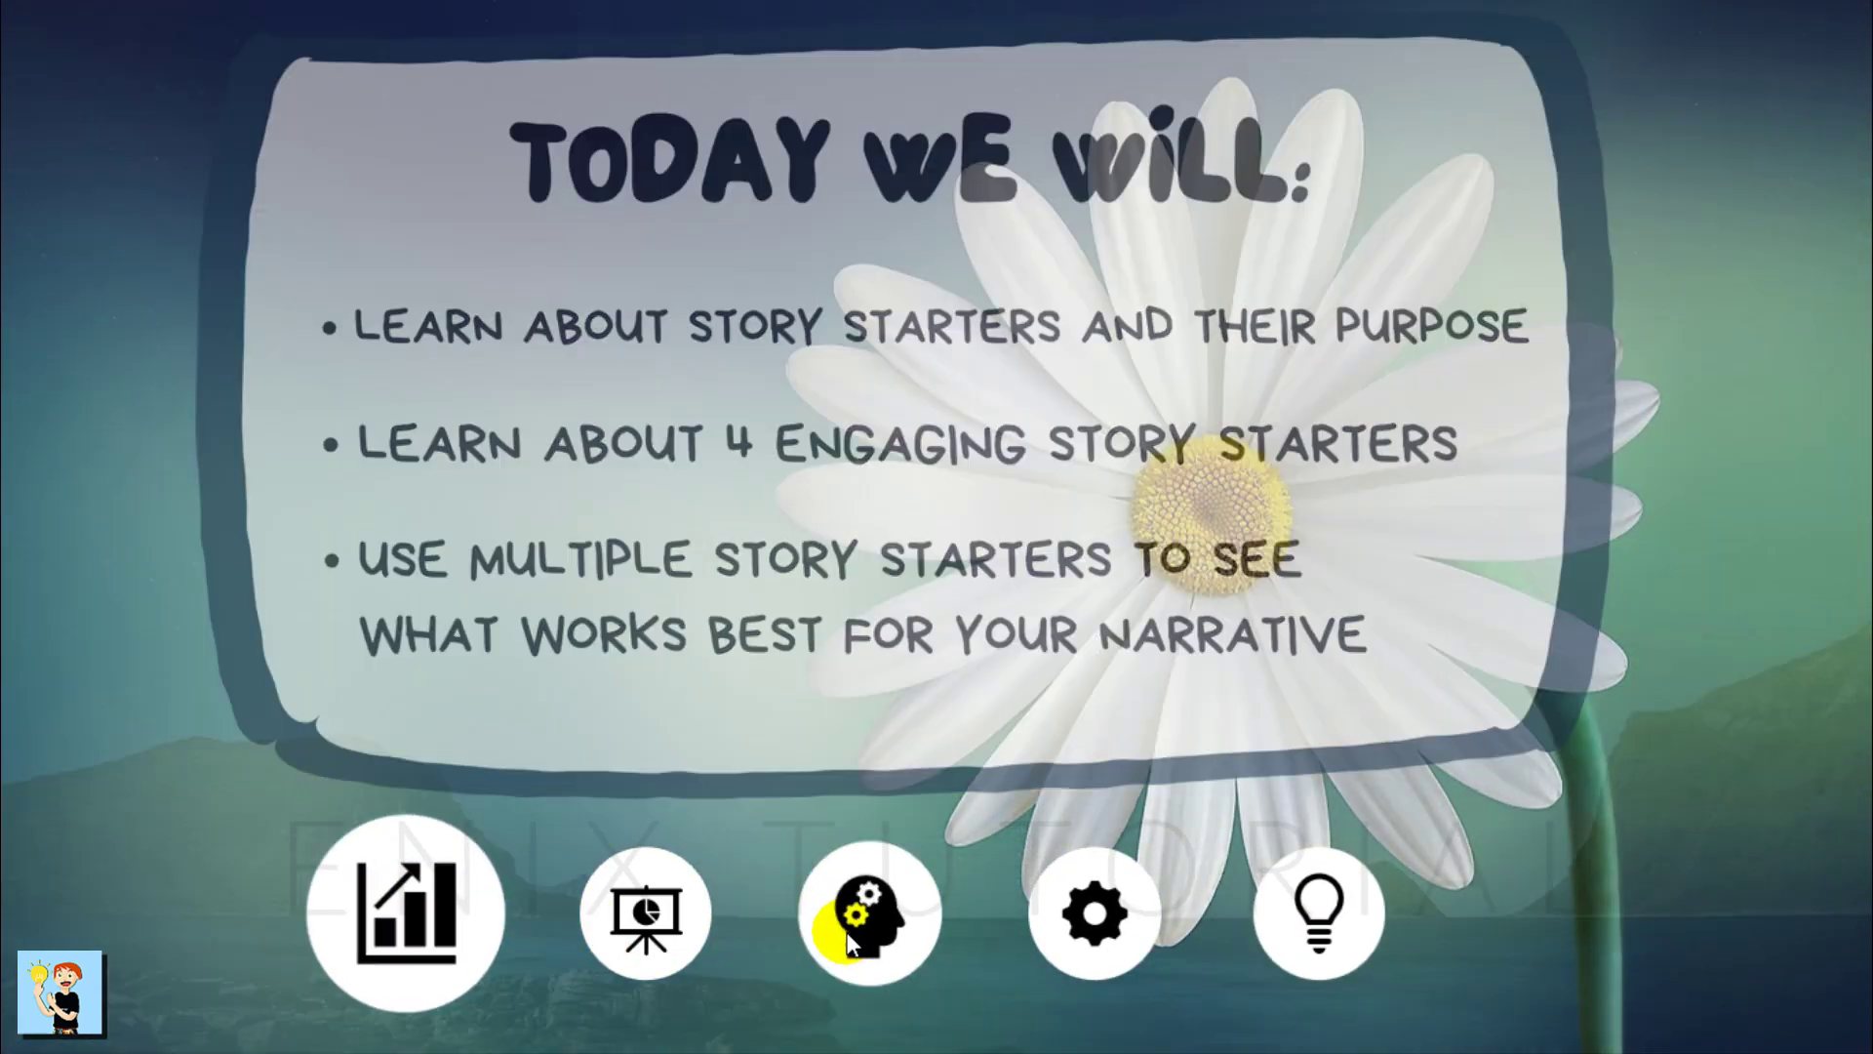